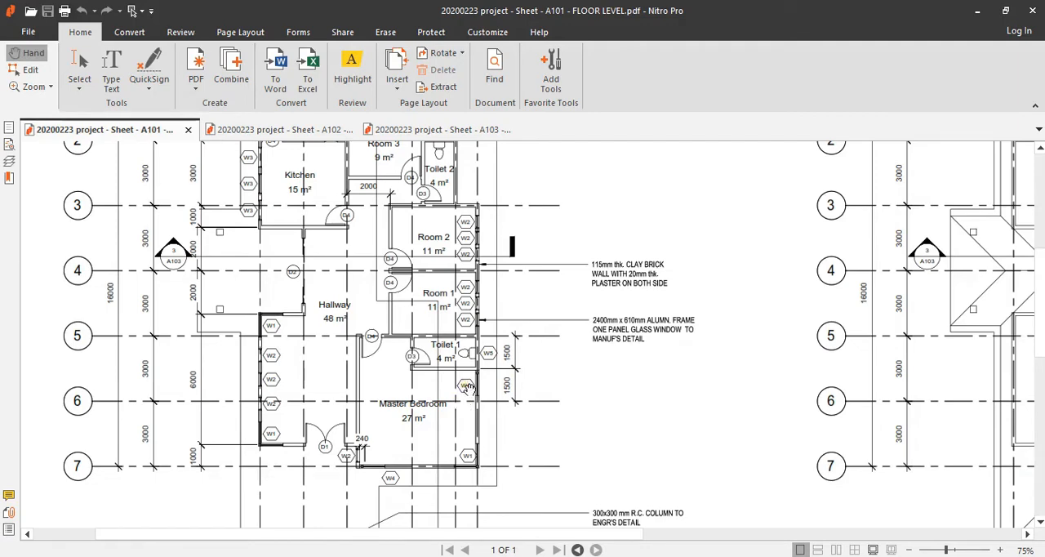
Step: Examine the clay brick wall note, window and door tags, and room labels on the A101 floor plan sheet
mouse_move(685, 265)
left_mouse_down()
mouse_move(653, 226)
mouse_move(577, 265)
mouse_move(671, 312)
mouse_move(682, 253)
left_mouse_up()
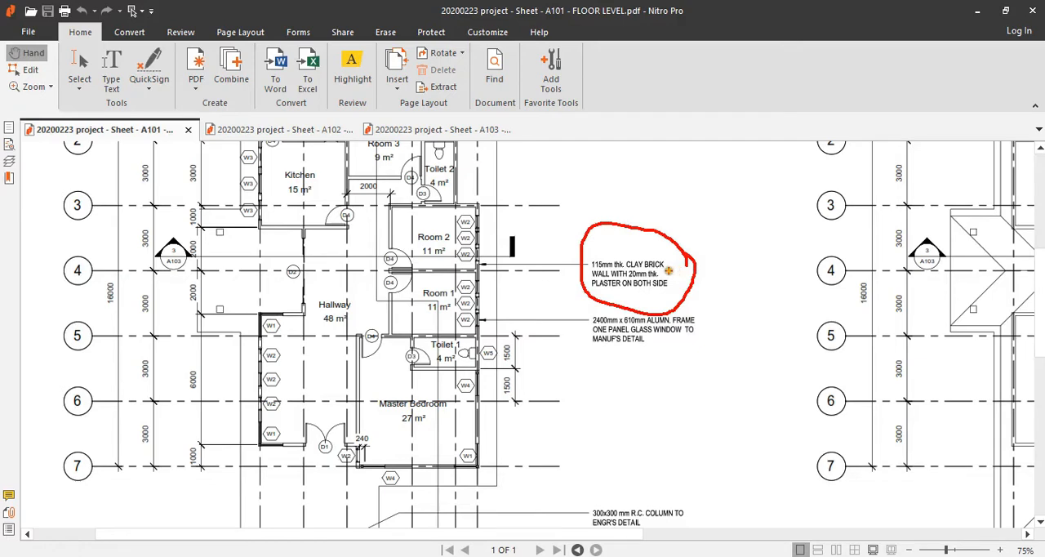
mouse_move(485, 213)
left_mouse_down()
mouse_move(451, 203)
mouse_move(444, 271)
mouse_move(486, 218)
left_mouse_up()
mouse_move(401, 260)
left_mouse_down()
mouse_move(383, 245)
mouse_move(378, 268)
mouse_move(392, 267)
left_mouse_up()
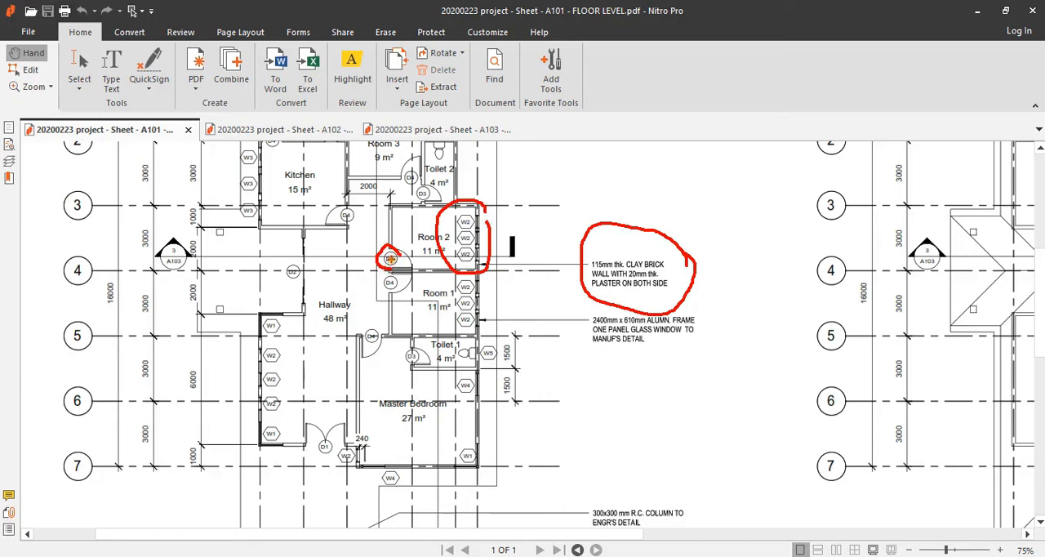
key("Escape")
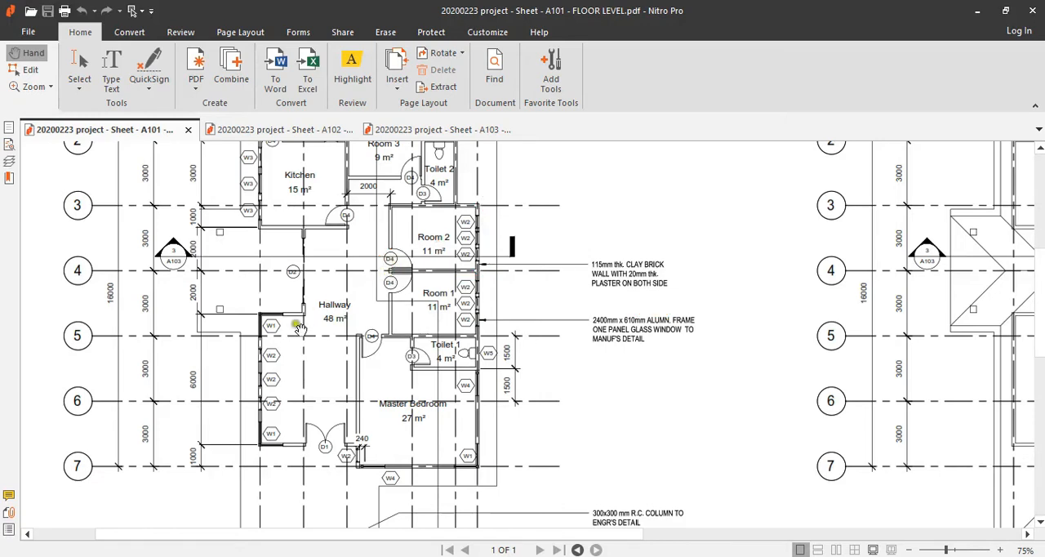
scroll(301, 331, "up", 2)
mouse_move(339, 251)
left_mouse_down()
mouse_move(314, 237)
mouse_move(270, 308)
mouse_move(306, 304)
mouse_move(320, 282)
left_mouse_up()
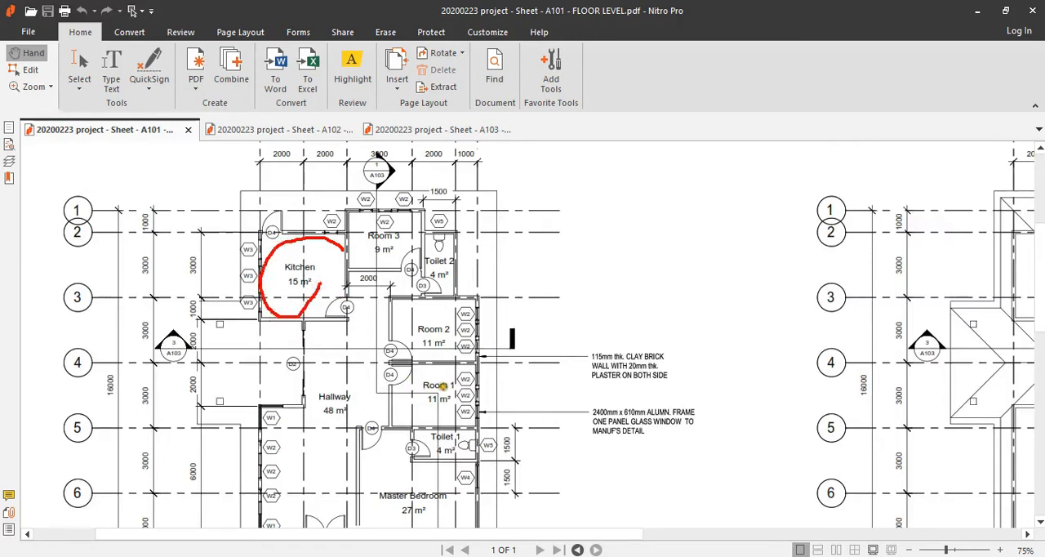
mouse_move(446, 386)
left_mouse_down()
mouse_move(399, 381)
mouse_move(456, 406)
left_mouse_up()
key("Escape")
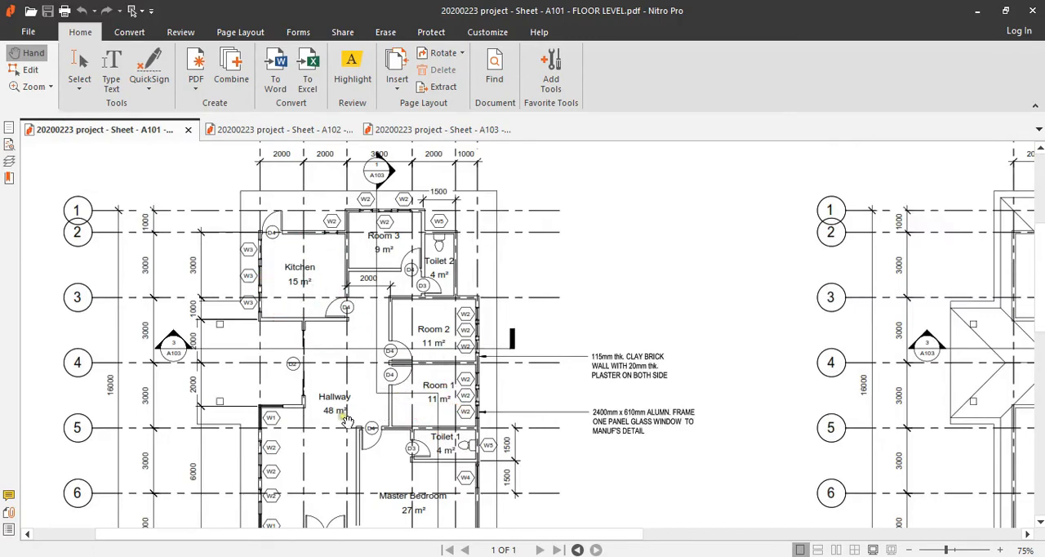
mouse_move(343, 415)
left_mouse_down()
mouse_move(356, 415)
mouse_move(326, 417)
left_mouse_up()
scroll(408, 350, "down", 3)
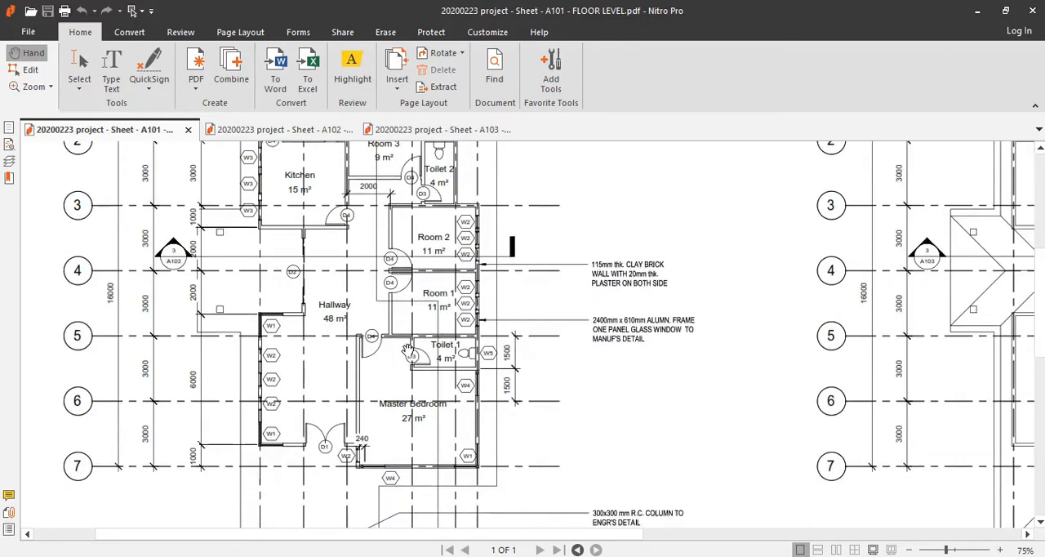
scroll(407, 350, "down", 3)
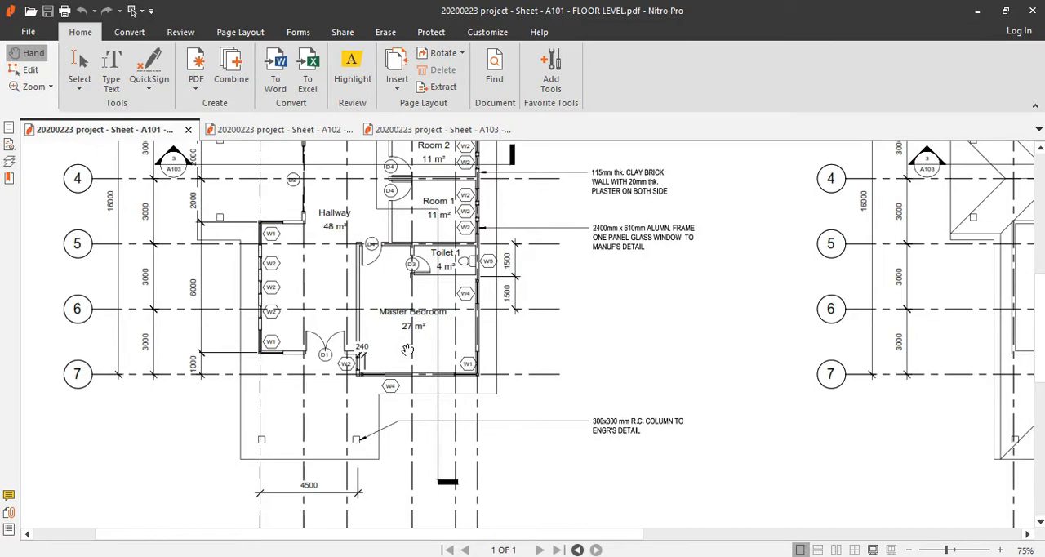
scroll(462, 349, "up", 4)
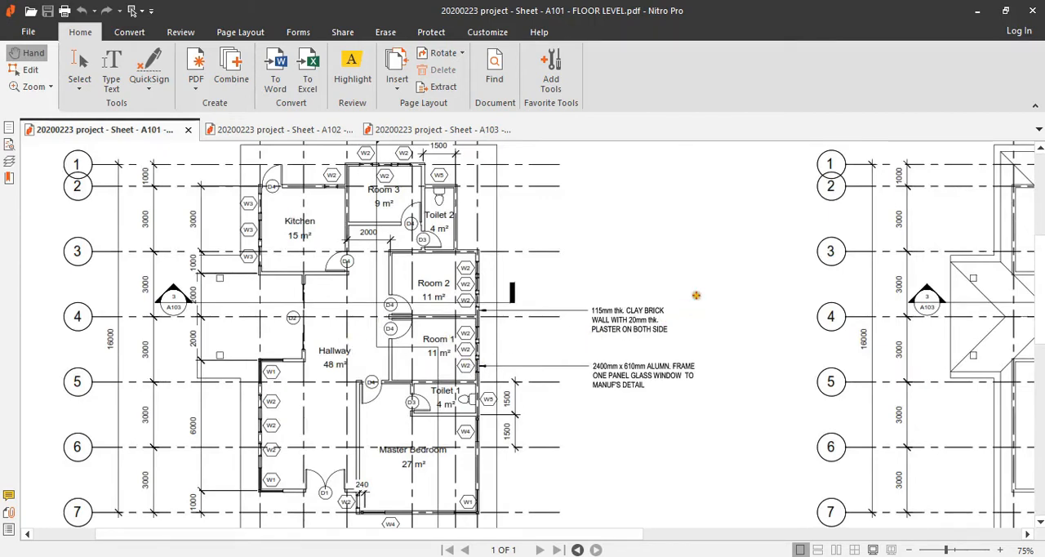
mouse_move(695, 294)
left_mouse_down()
mouse_move(614, 269)
mouse_move(560, 341)
mouse_move(666, 272)
left_mouse_up()
left_click_drag(549, 309, 484, 307)
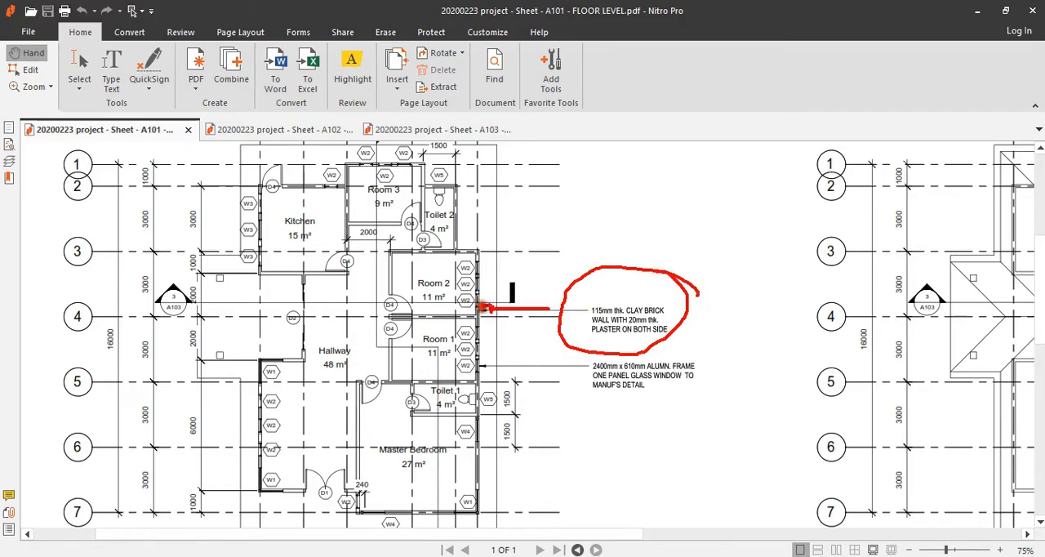
key("Escape")
Step: Switch to Revit and examine the outer wall near grid 4 on the ground floor plan
key("alt+Tab")
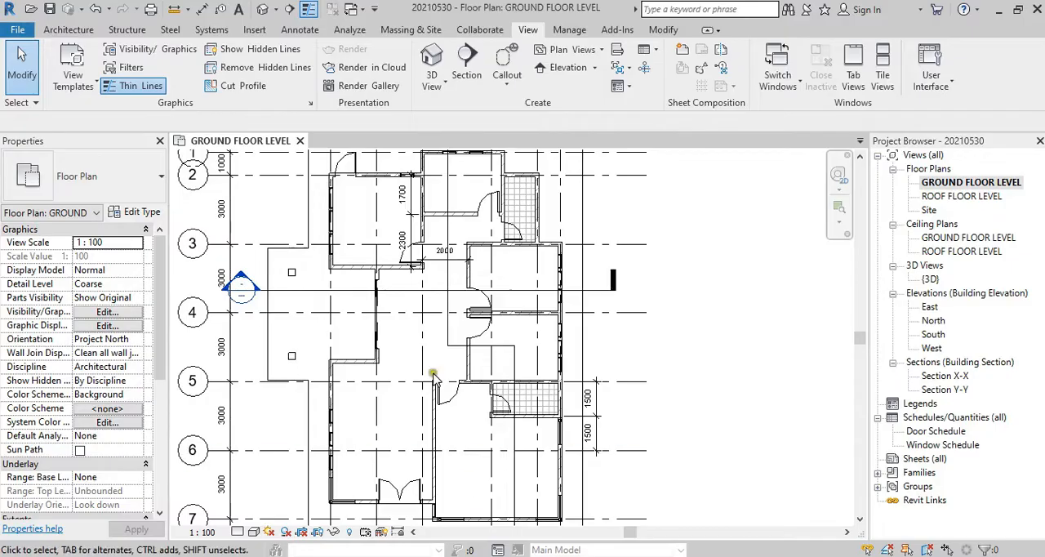
scroll(407, 333, "down", 3)
middle_click_drag(410, 349, 646, 407)
scroll(506, 294, "up", 4)
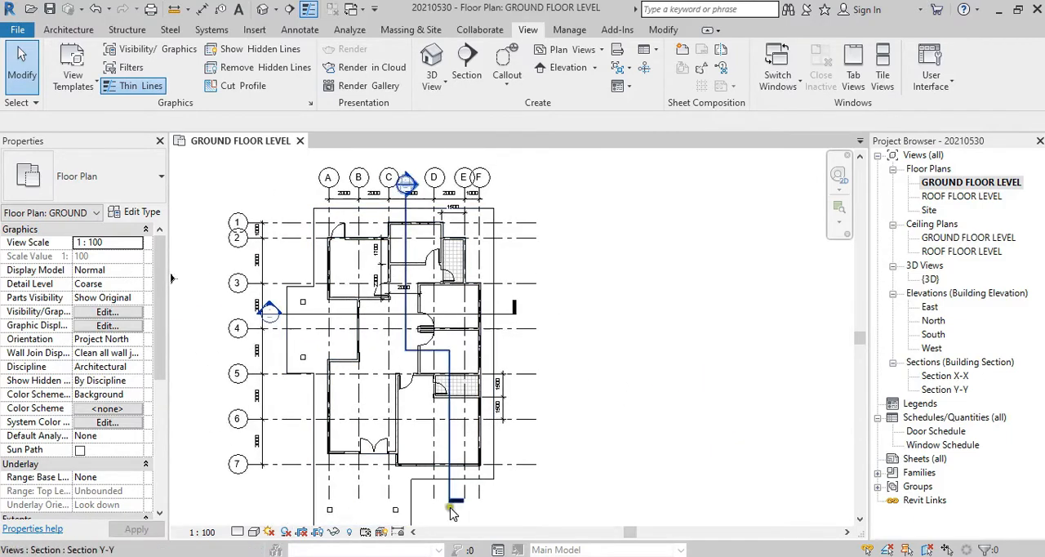
scroll(505, 294, "up", 2)
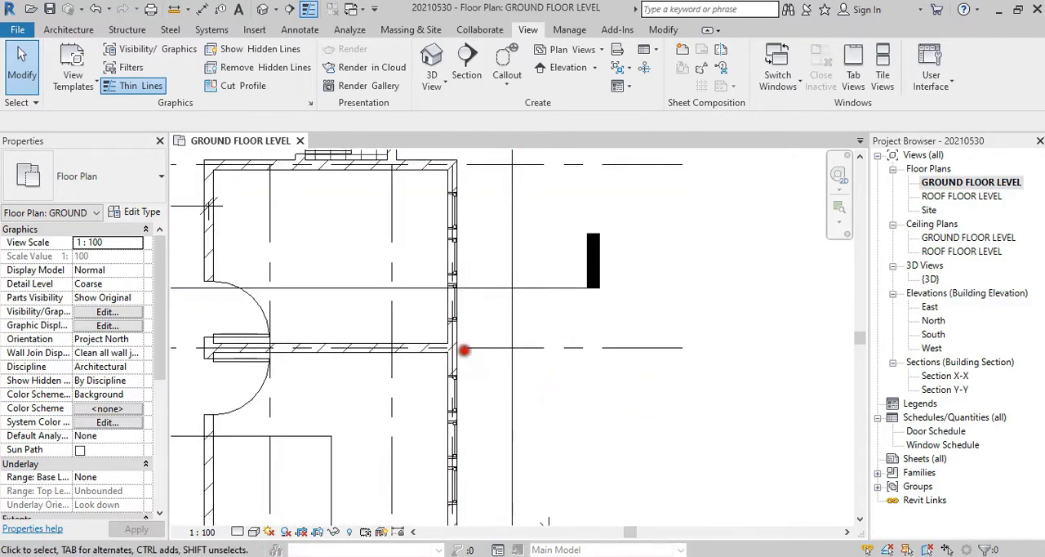
mouse_move(464, 351)
left_mouse_down()
mouse_move(681, 344)
mouse_move(447, 350)
mouse_move(506, 364)
left_mouse_up()
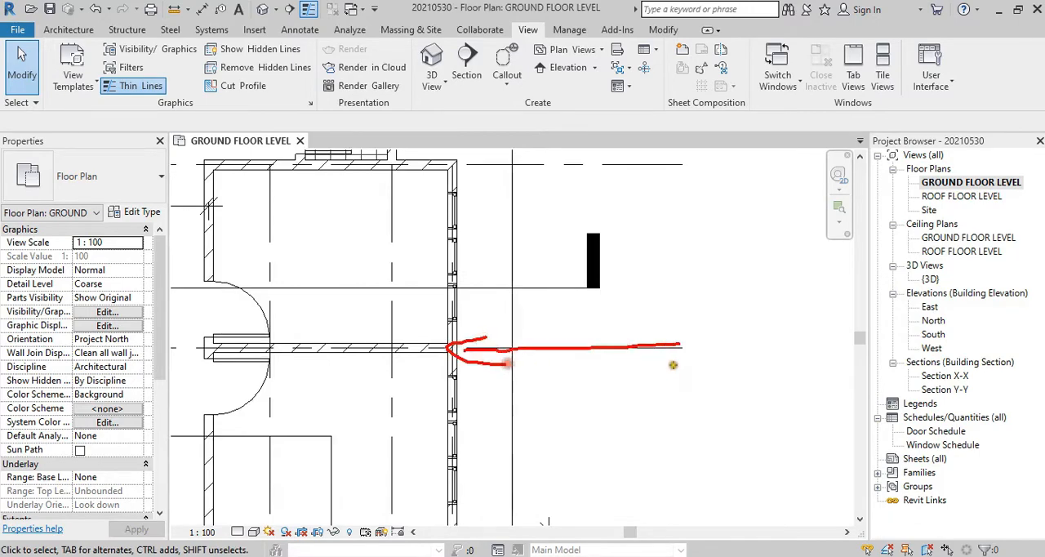
left_click_drag(674, 364, 828, 373)
left_click_drag(733, 387, 869, 387)
left_click_drag(739, 399, 797, 409)
key("Escape")
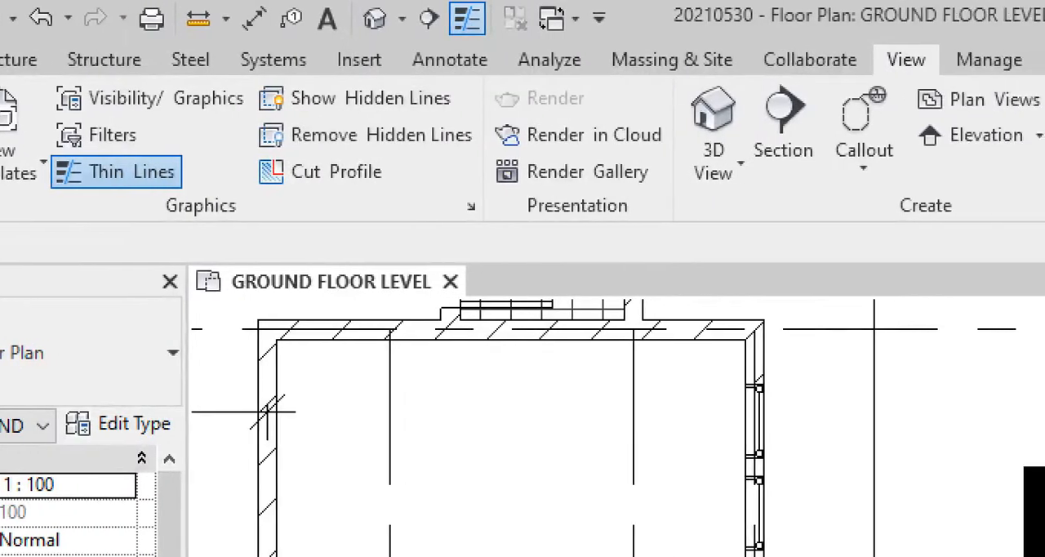
mouse_move(410, 31)
left_mouse_down()
mouse_move(338, 33)
mouse_move(417, 88)
mouse_move(420, 49)
left_mouse_up()
key("Escape")
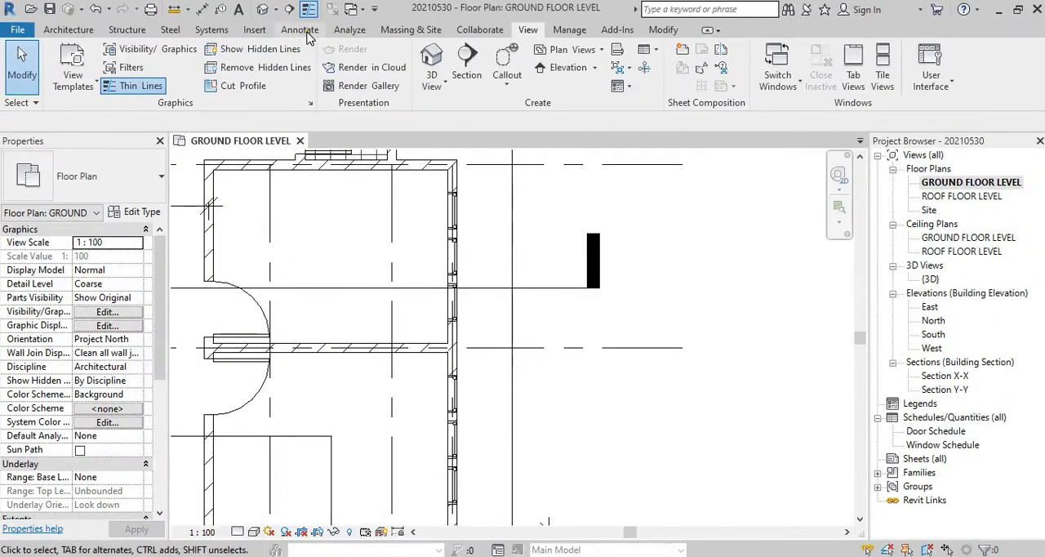
Step: Add a text note reading "wall" with a one-segment leader pointing at the outer wall of the tiled room beside grid 5
left_click(308, 34)
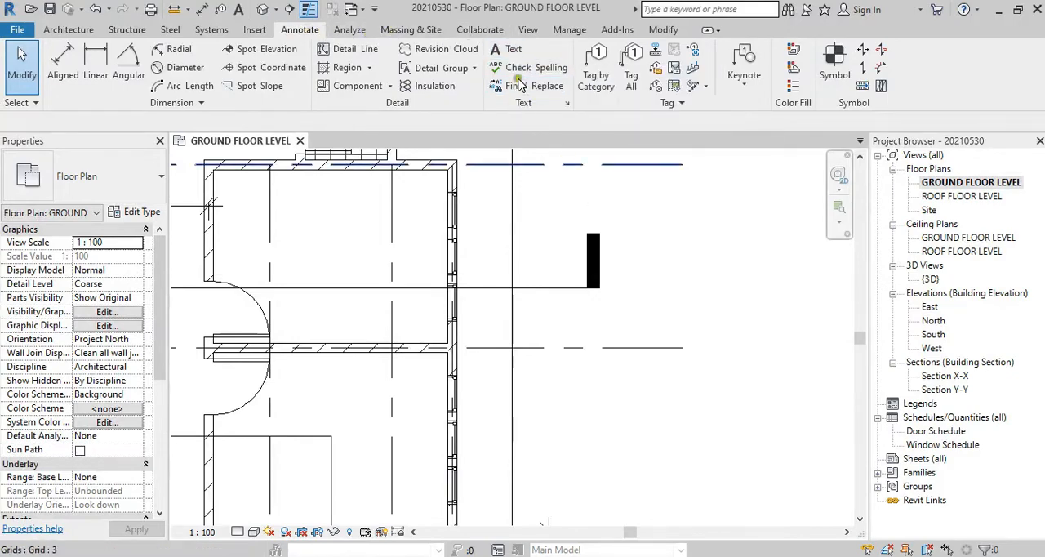
left_click(507, 52)
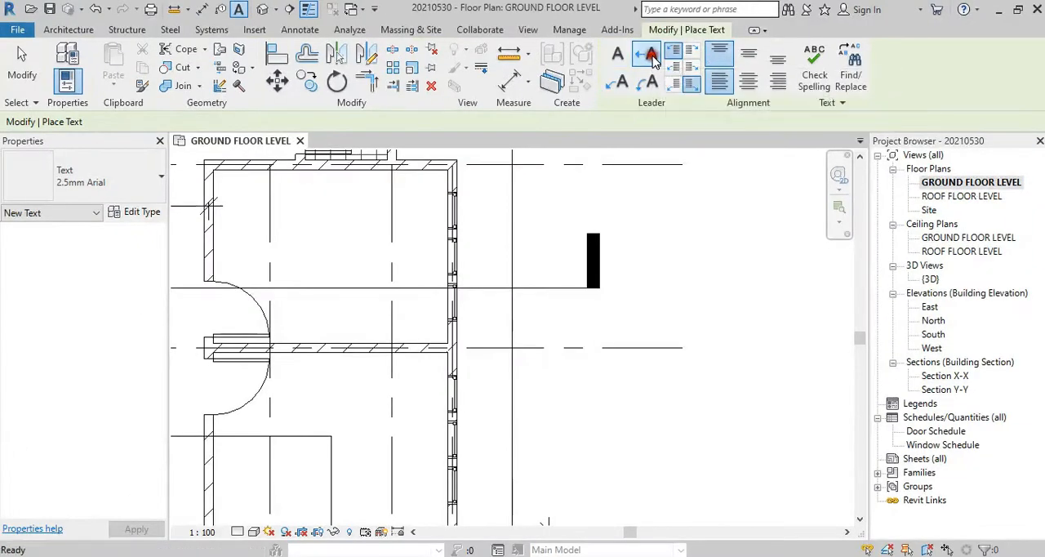
left_click(649, 58)
middle_click_drag(629, 256, 539, 162)
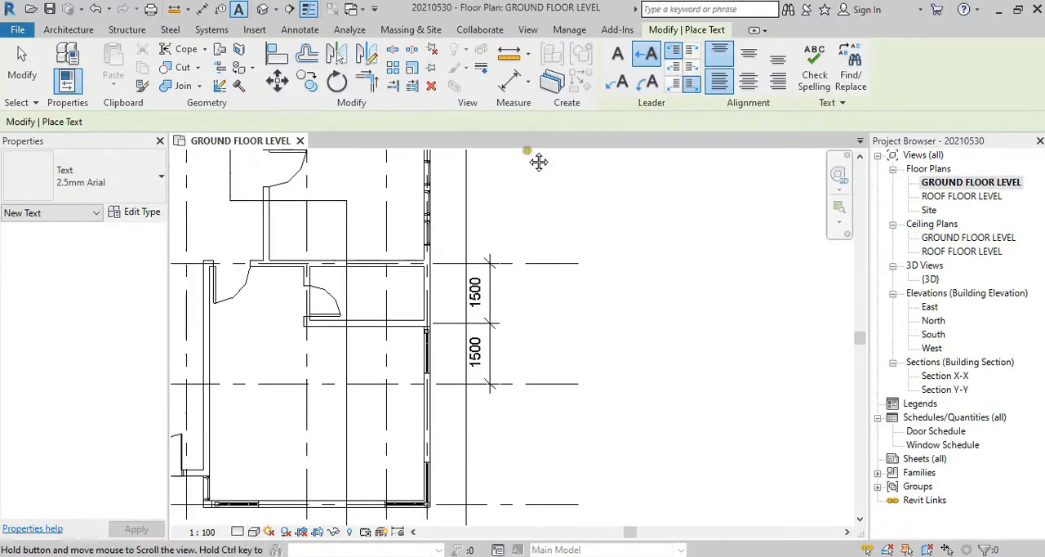
scroll(440, 298, "up", 1)
left_click(424, 291)
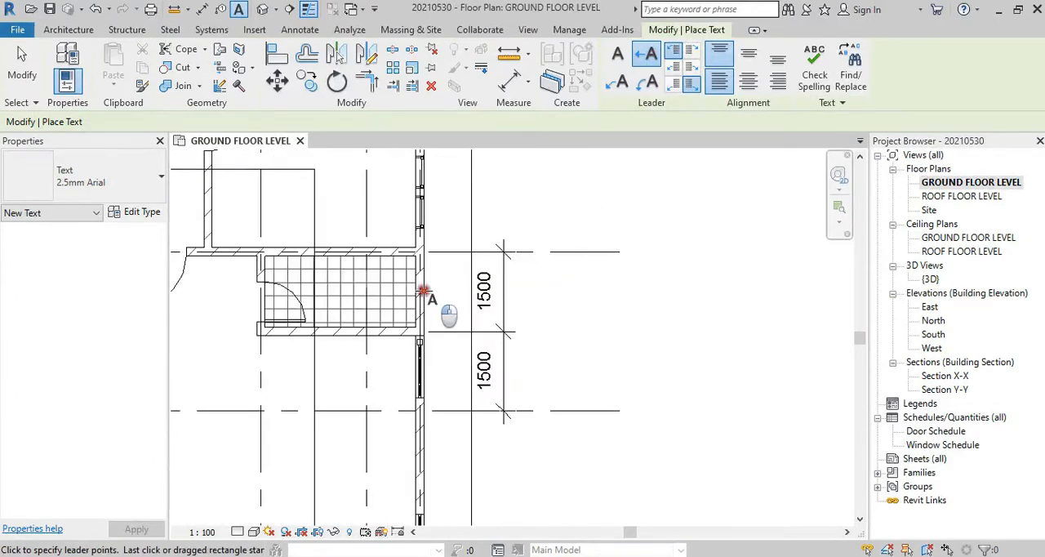
left_click(580, 290)
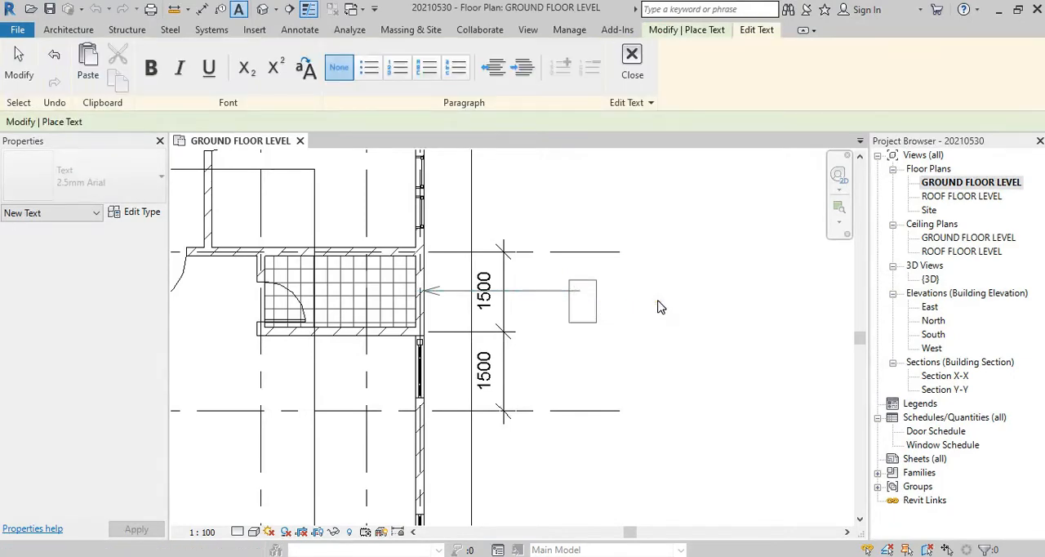
type("wall")
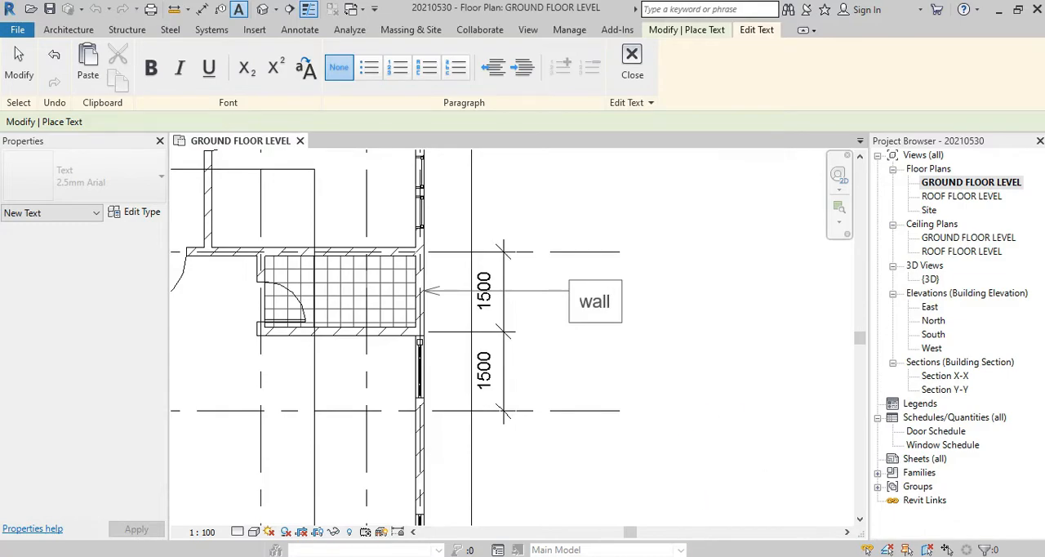
Step: Replace the note's text with "115mm thk wall" and "sss" on a second line, and finish the note
left_click(622, 556)
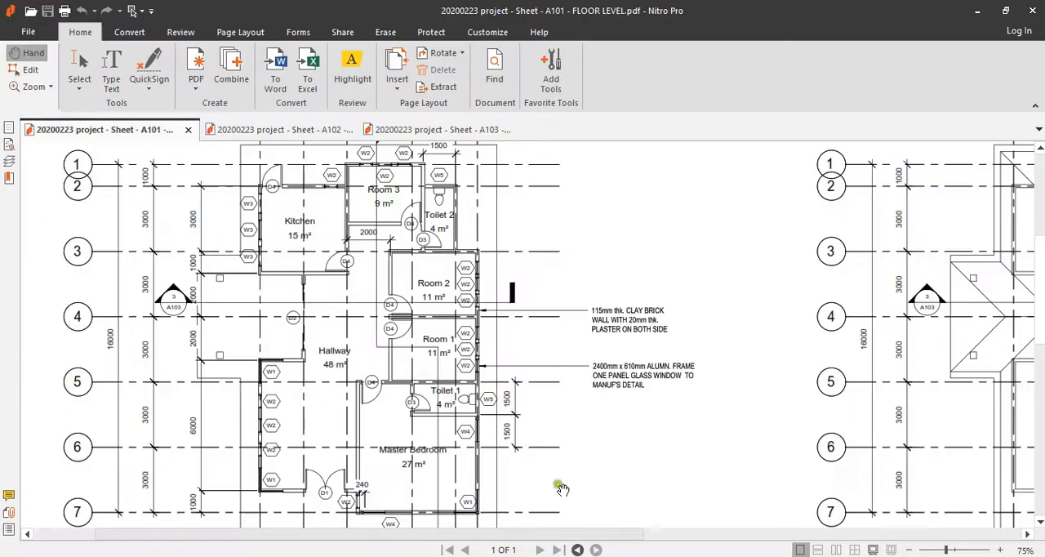
left_click(973, 12)
left_click_drag(618, 310, 532, 287)
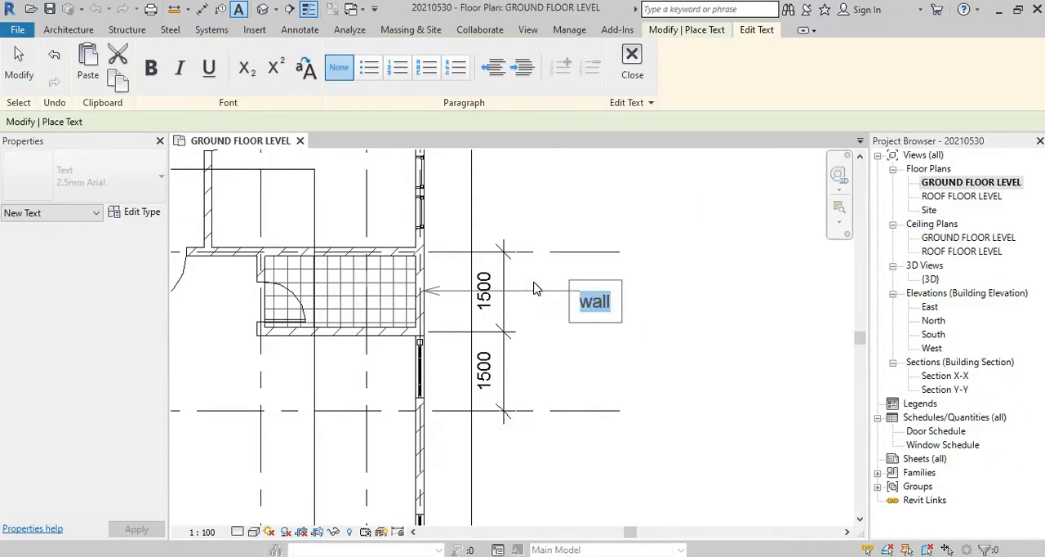
left_click(611, 302)
left_click_drag(607, 302, 591, 304)
key("BackSpace")
key("BackSpace")
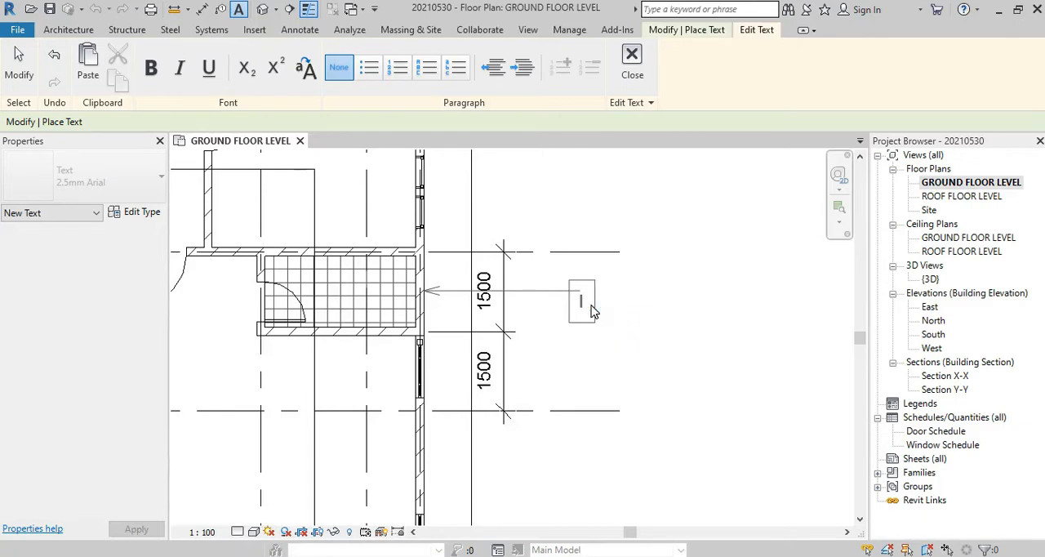
type("115mm")
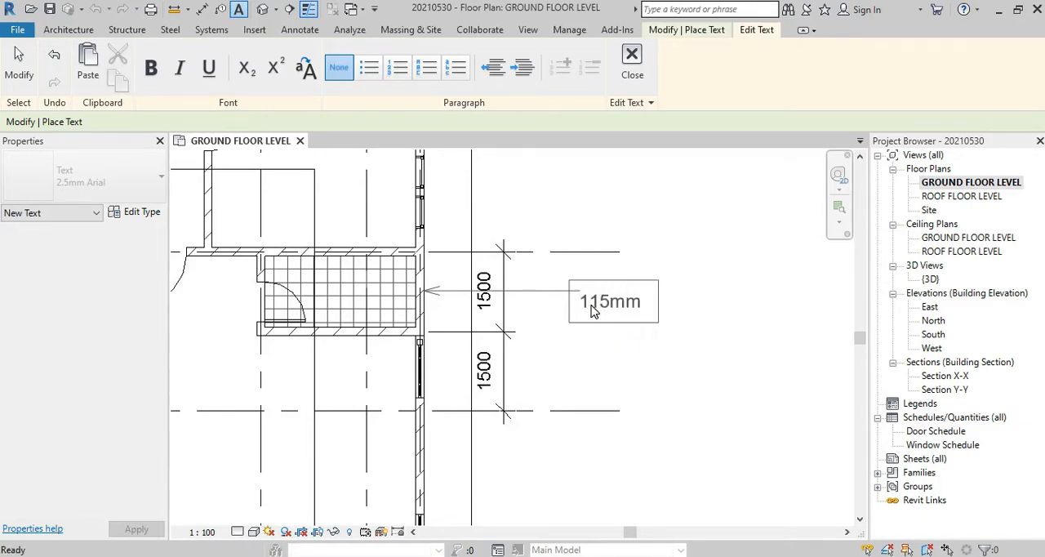
type(" thk wall")
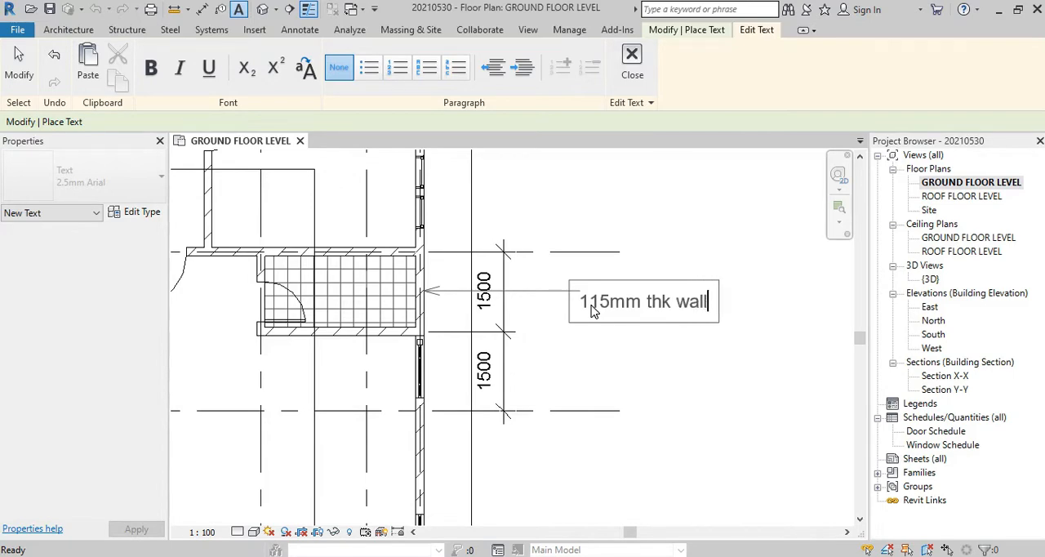
key("Return")
type("sss")
left_click(631, 56)
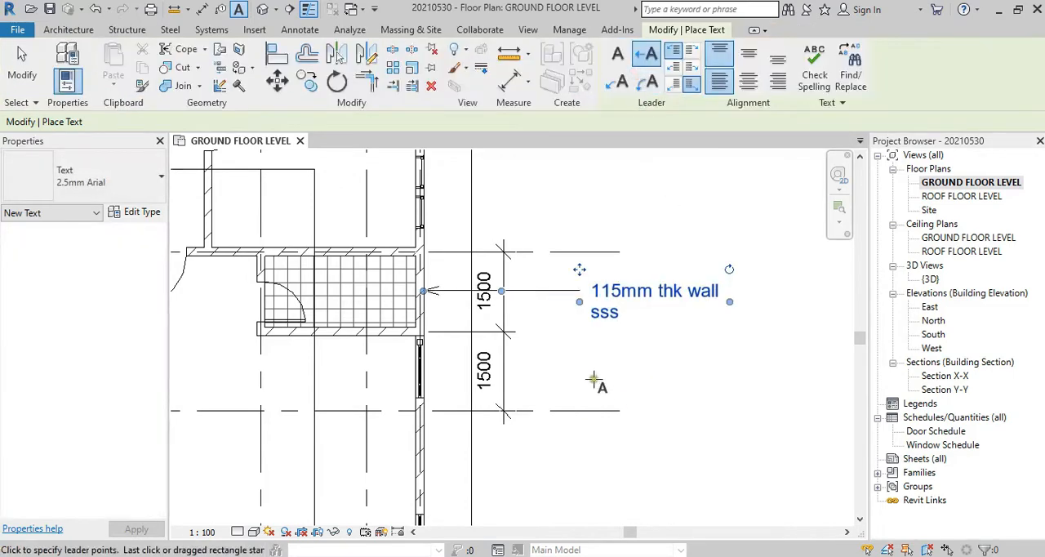
key("Escape")
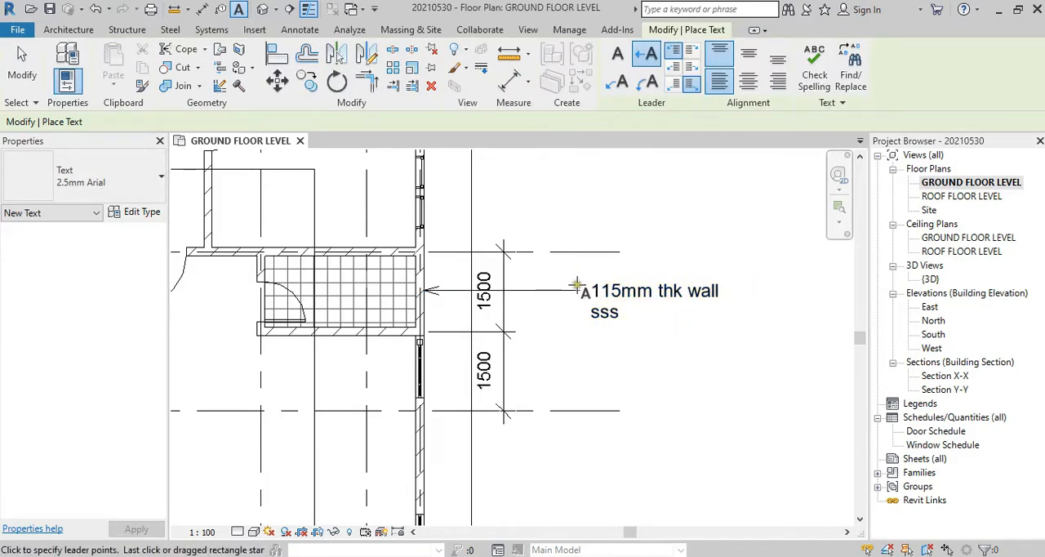
key("Escape")
Step: Try the 7mm Arial text type on the wall note and restore 2.5mm Arial
scroll(631, 347, "down", 3)
mouse_move(645, 357)
middle_mouse_down()
mouse_move(640, 371)
mouse_move(619, 364)
middle_mouse_up()
scroll(619, 364, "up", 1)
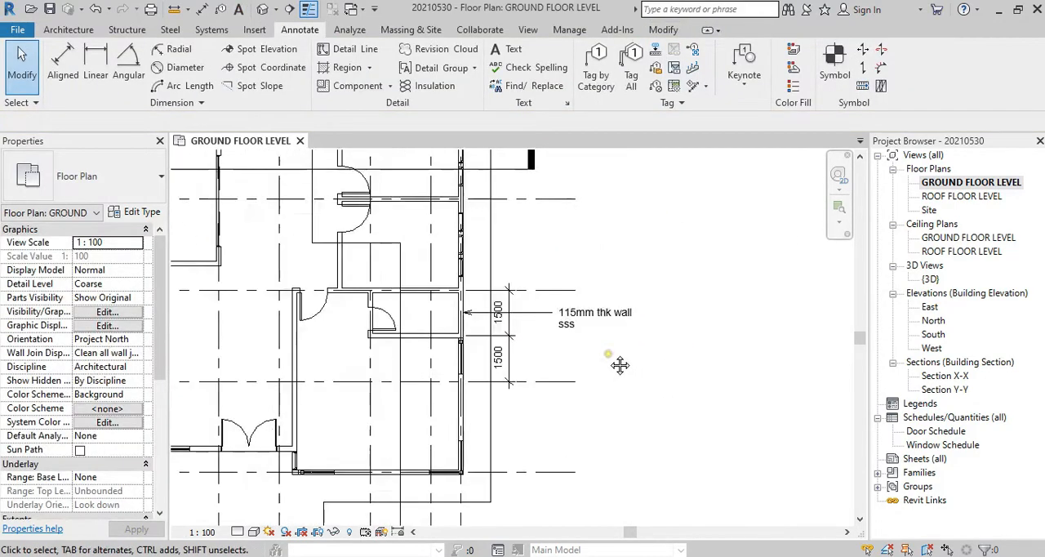
scroll(619, 364, "up", 2)
left_click(617, 327)
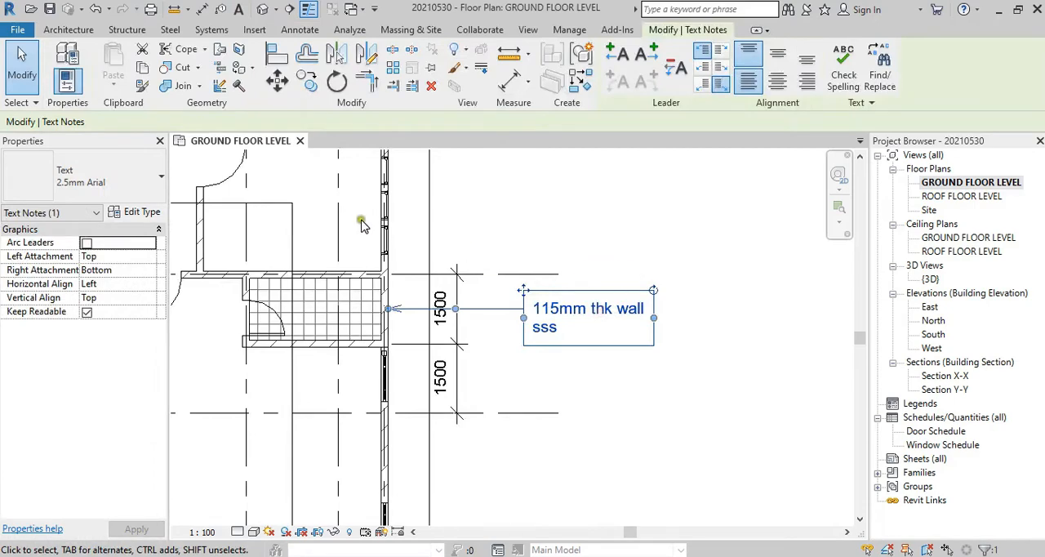
left_click(140, 177)
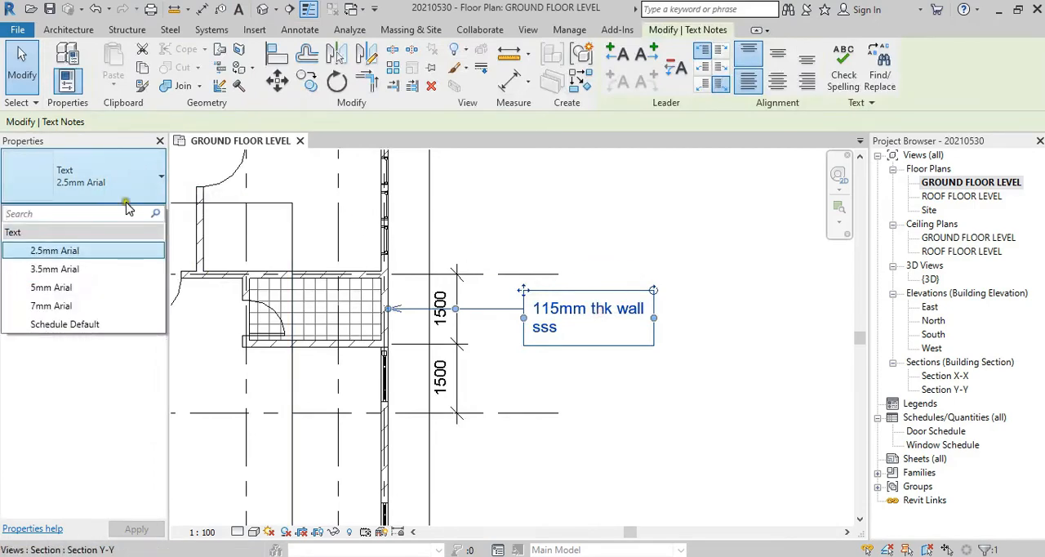
left_click(98, 305)
scroll(553, 355, "down", 2)
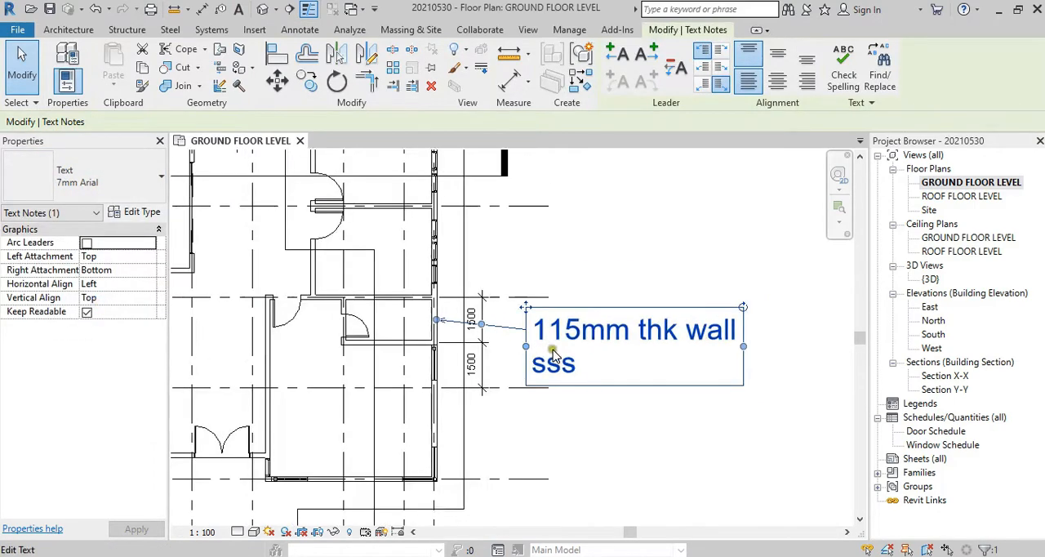
left_click(152, 171)
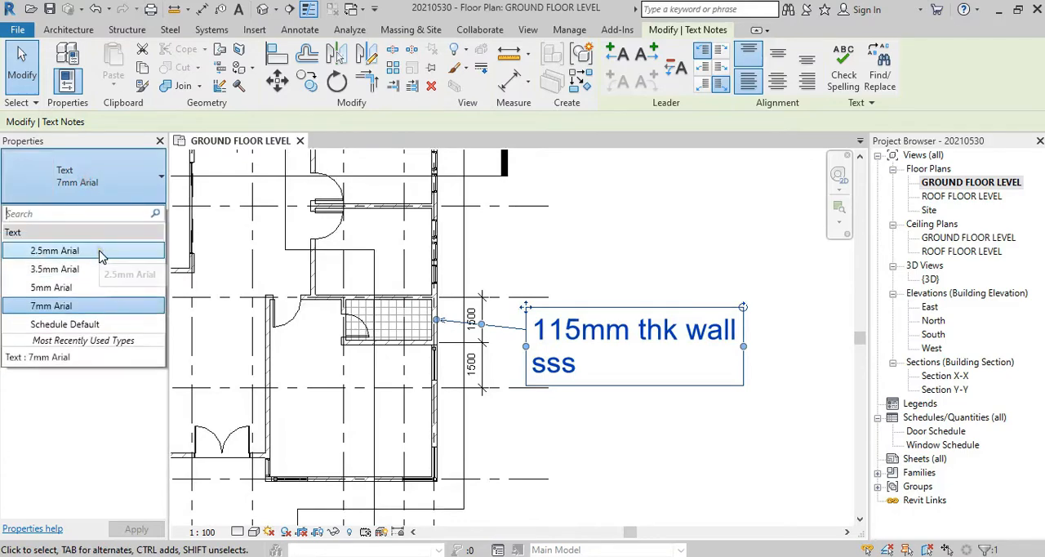
left_click(100, 256)
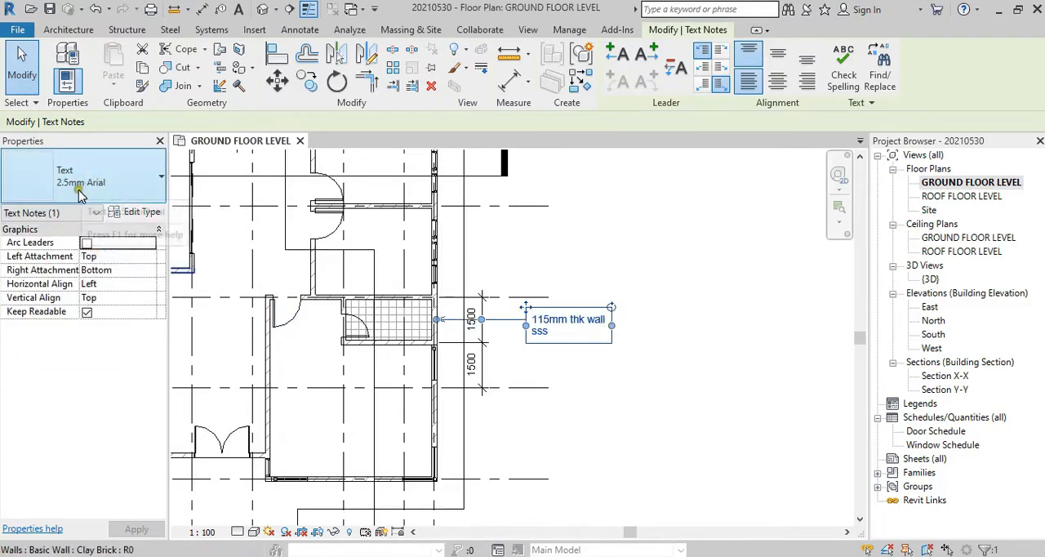
Step: Check the R.C. column note on the reference A101 PDF sheet and switch back to the Revit floor plan
left_click(547, 417)
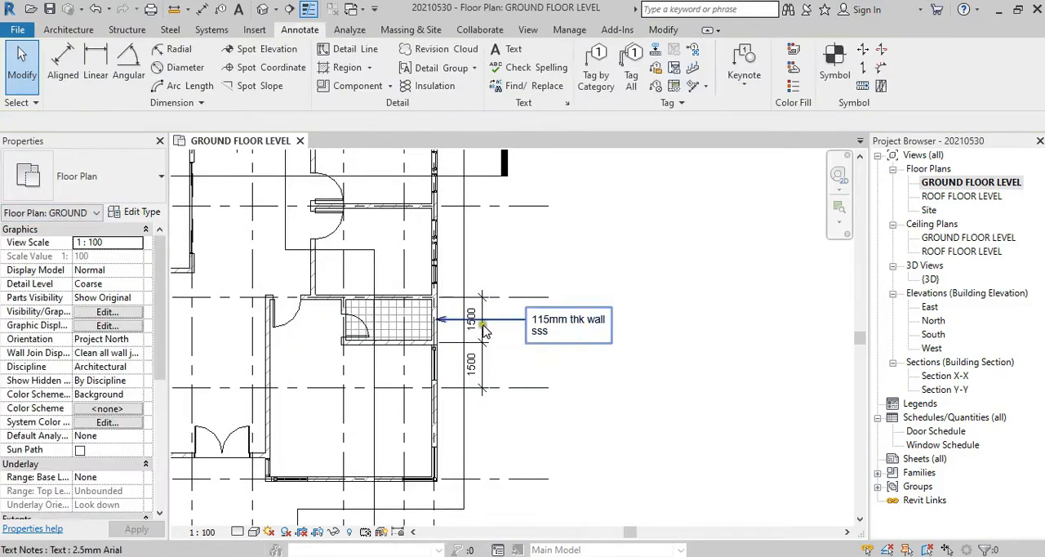
scroll(468, 481, "down", 2)
middle_click_drag(468, 482, 459, 396)
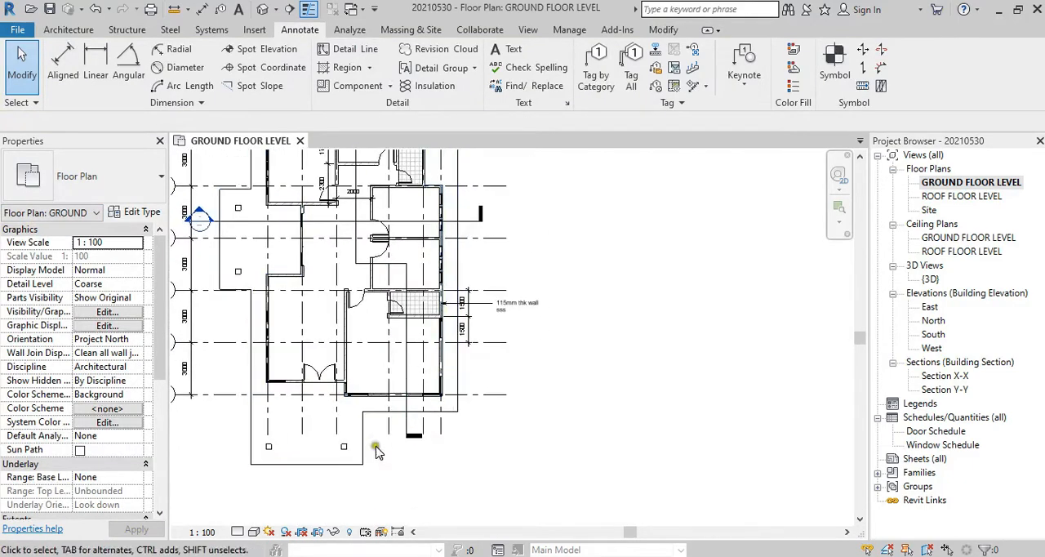
scroll(375, 450, "up", 2)
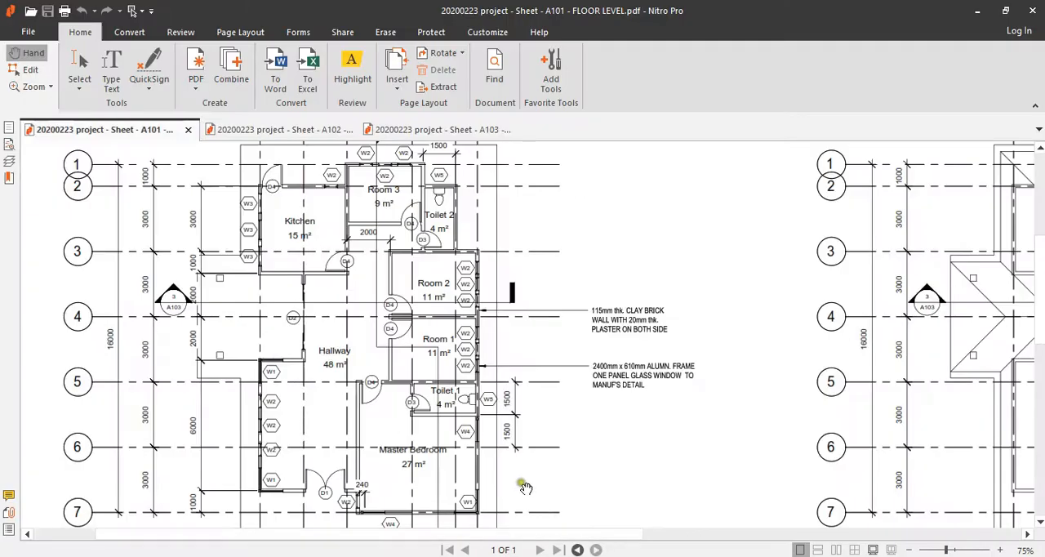
scroll(525, 485, "up", 2, "ctrl")
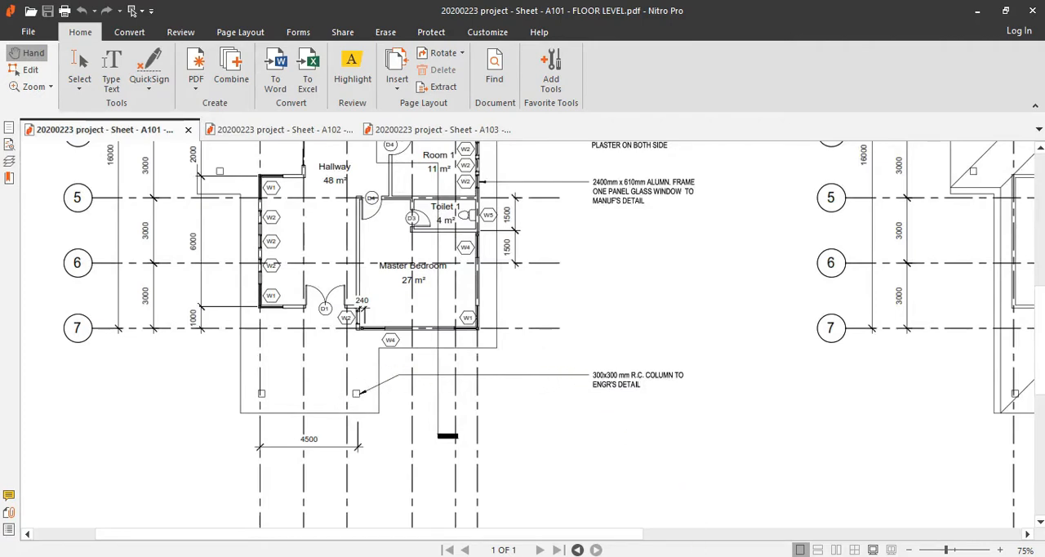
mouse_move(688, 556)
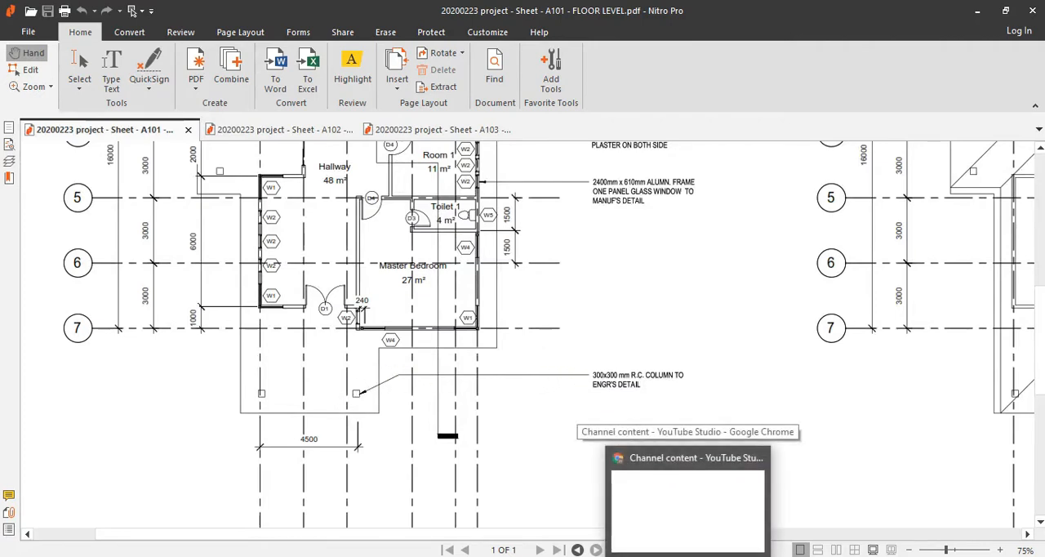
left_click(651, 556)
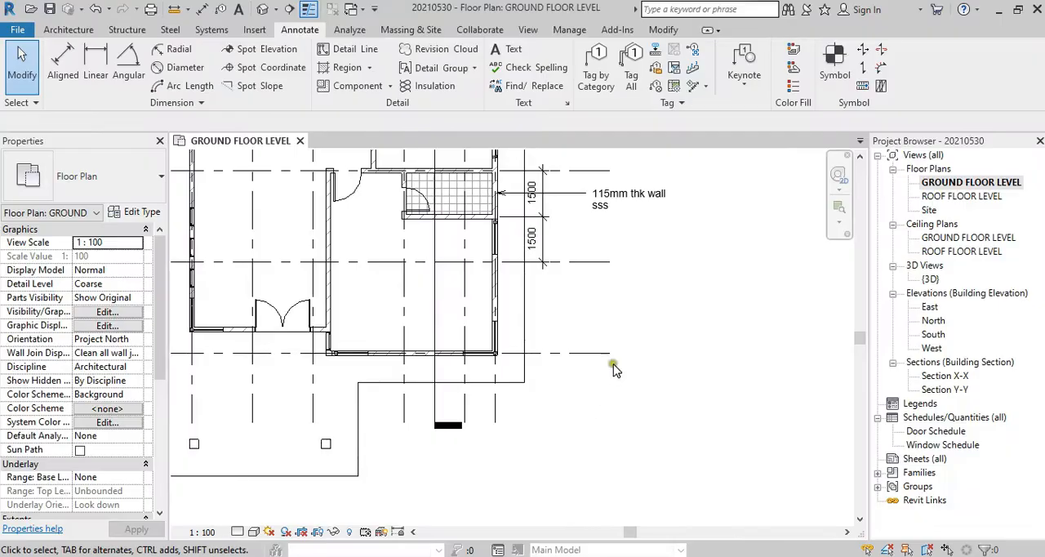
Step: Place a text note with a two-segment leader pointing at the right porch column below grid 7, starting in line with the wall note
left_click(506, 51)
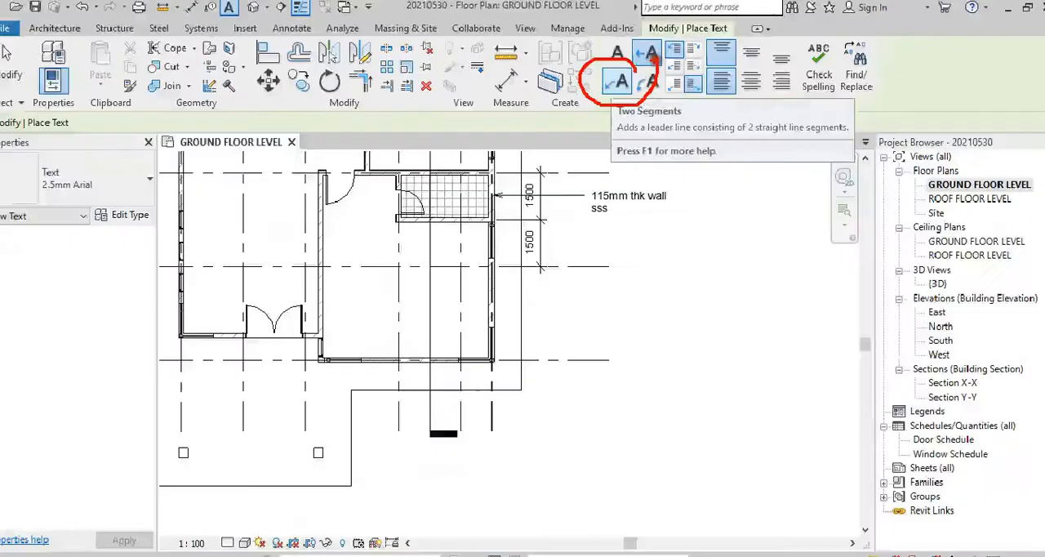
left_click(617, 89)
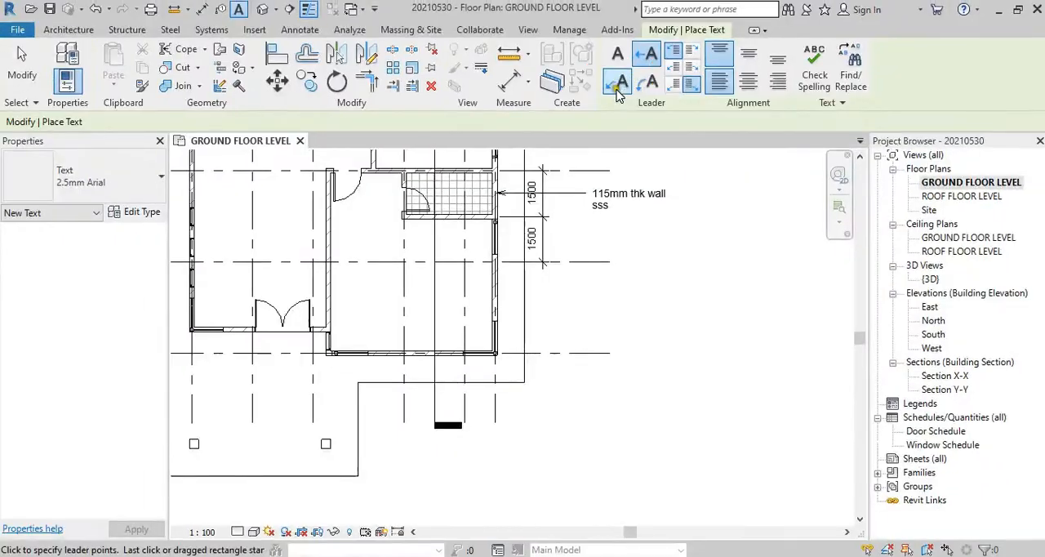
left_click(617, 88)
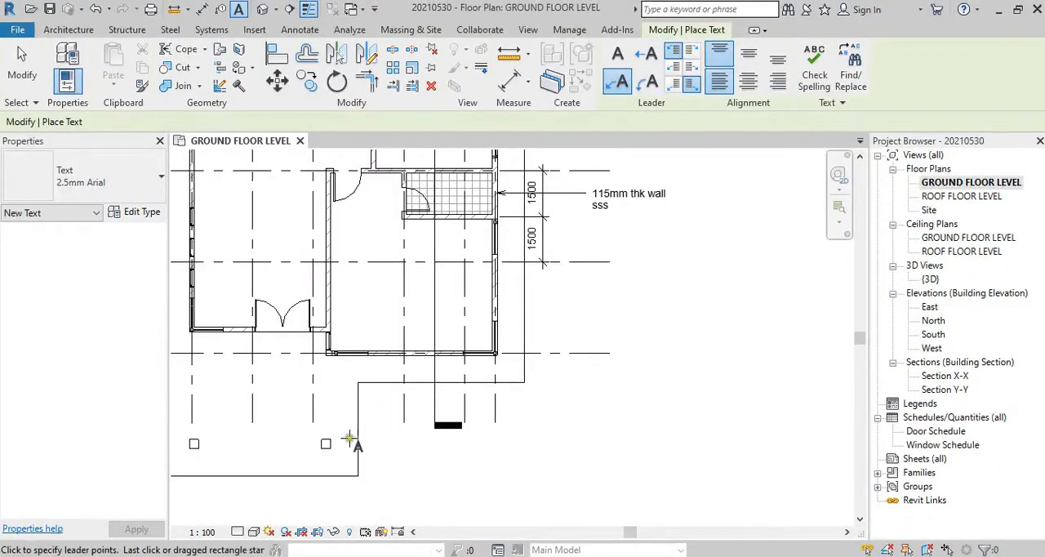
left_click(326, 444)
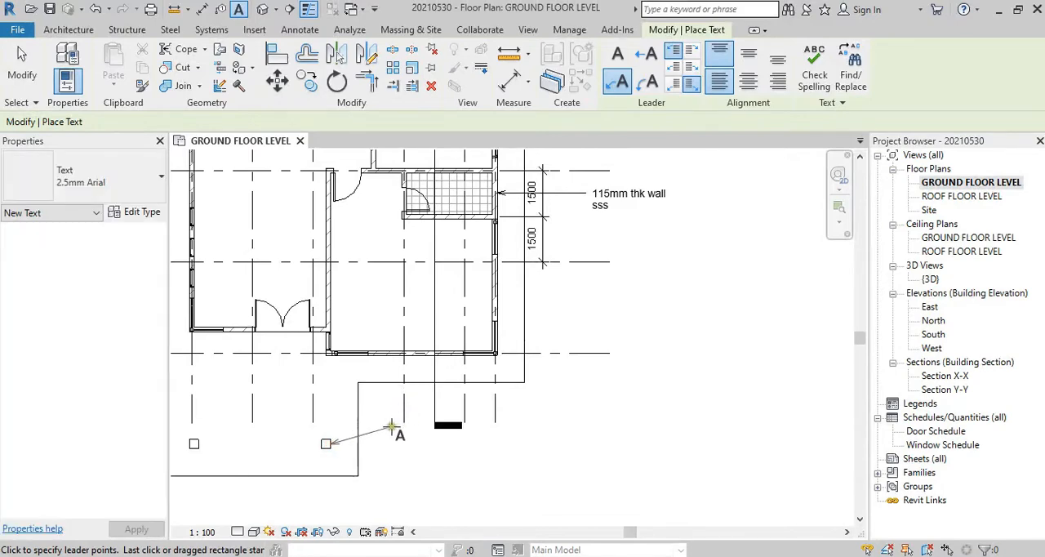
left_click(417, 401)
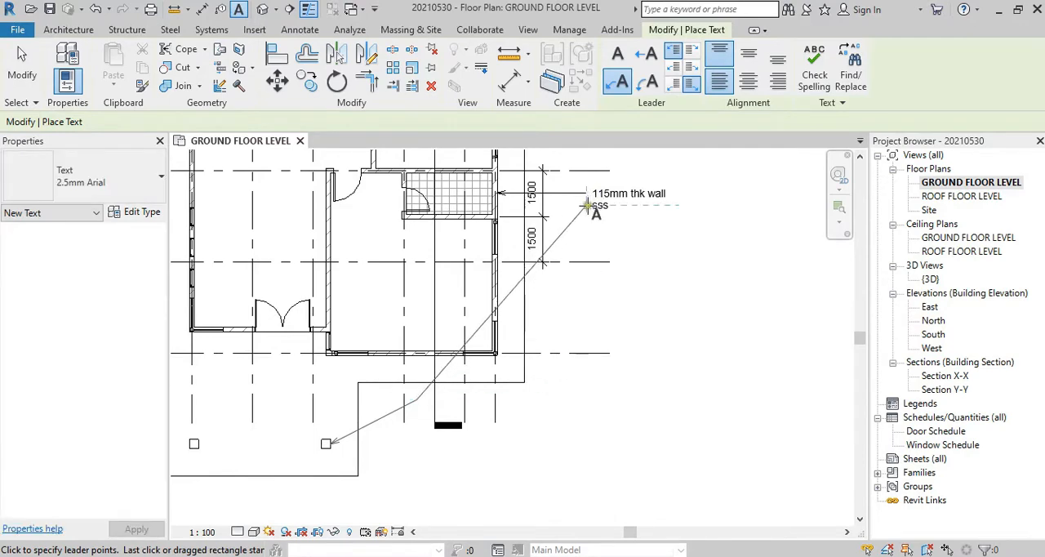
left_click(586, 398)
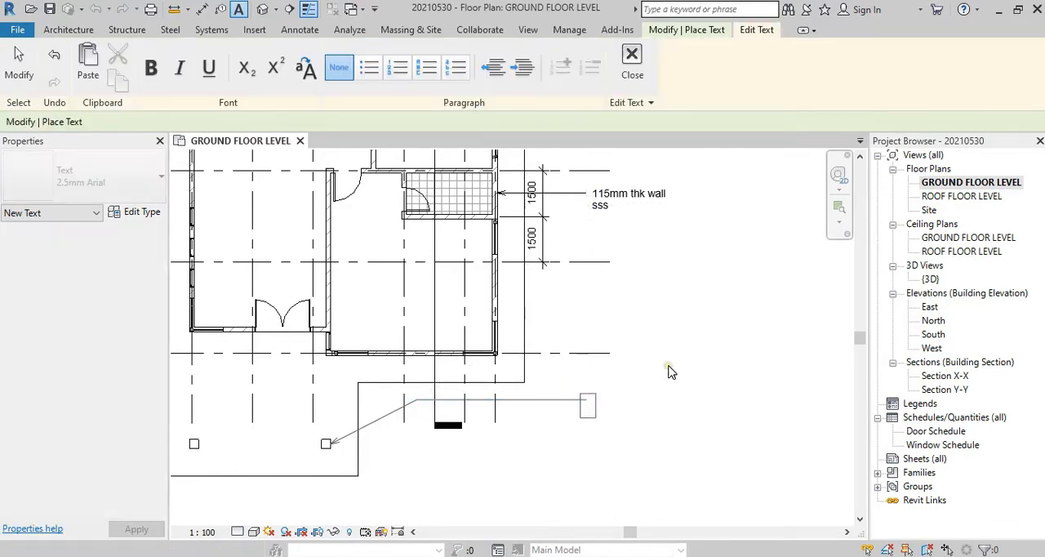
Step: Enter "300mm x 300mm rc column" with "bssls" on a second line in the column note, and finish the text command
type("300mm x 300mm rc column")
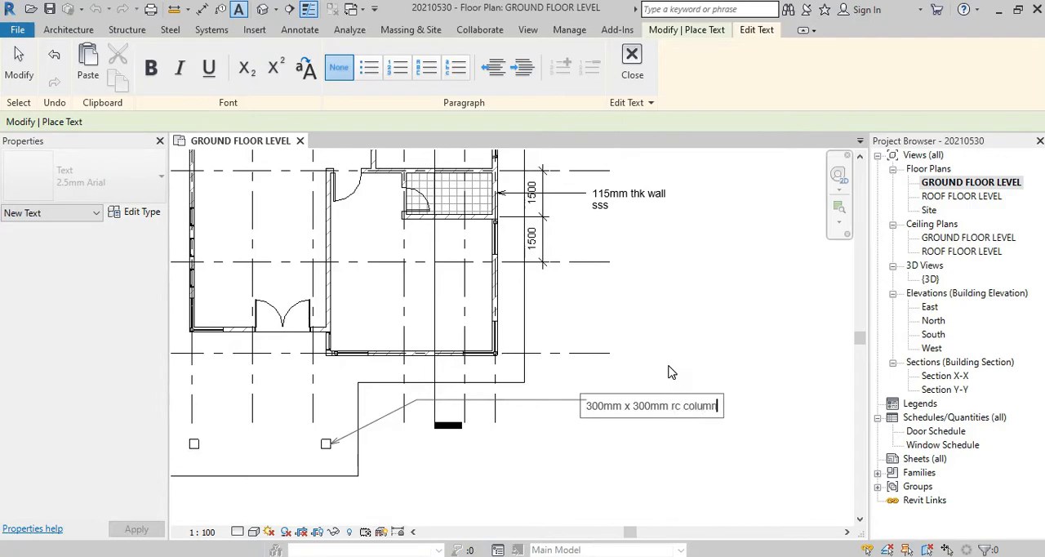
key("Return")
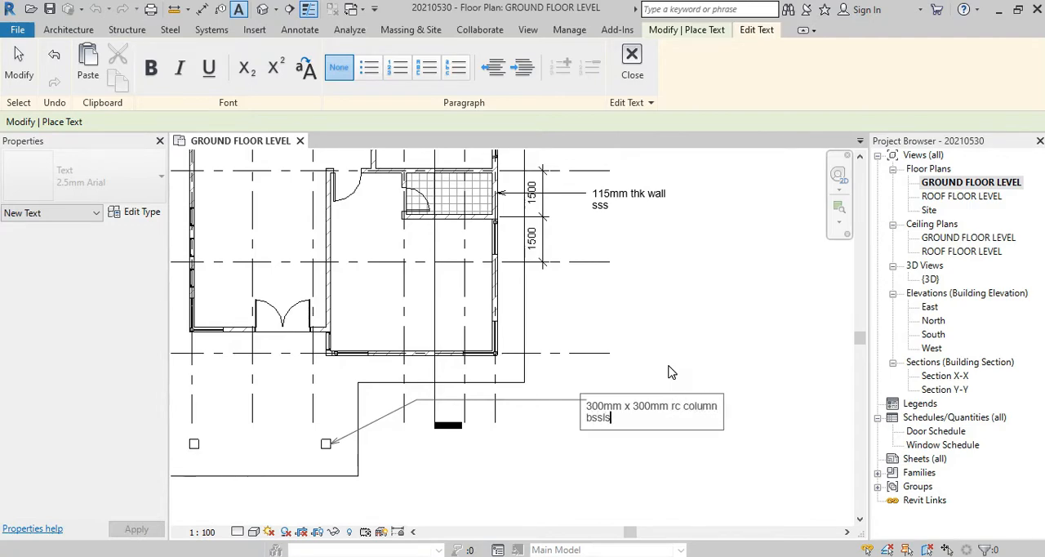
left_click(669, 367)
scroll(555, 412, "down", 3)
scroll(668, 415, "up", 1)
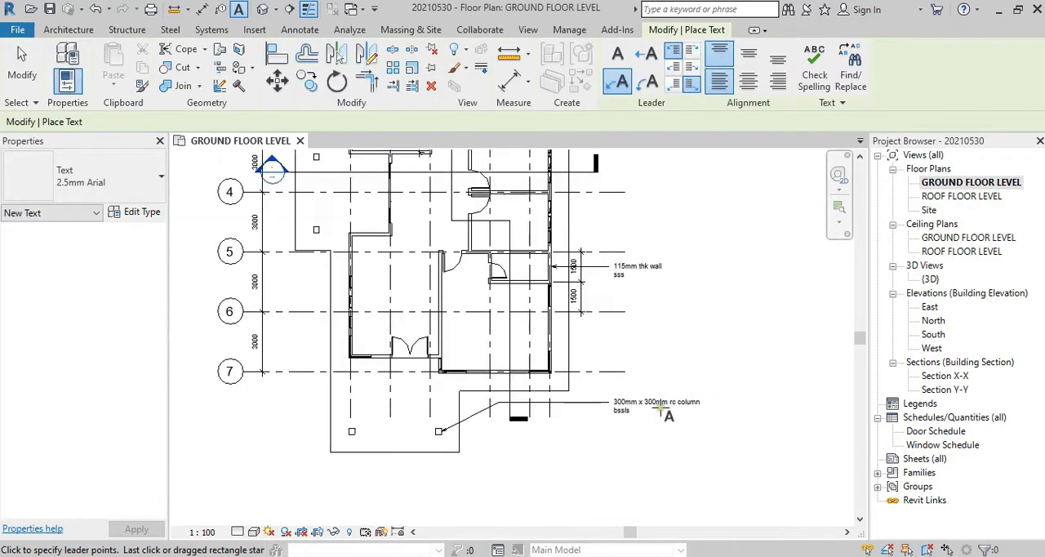
scroll(668, 416, "up", 2)
key("Escape")
Step: Compare the left and right edges of the wall note and the column note for alignment
left_click(639, 201)
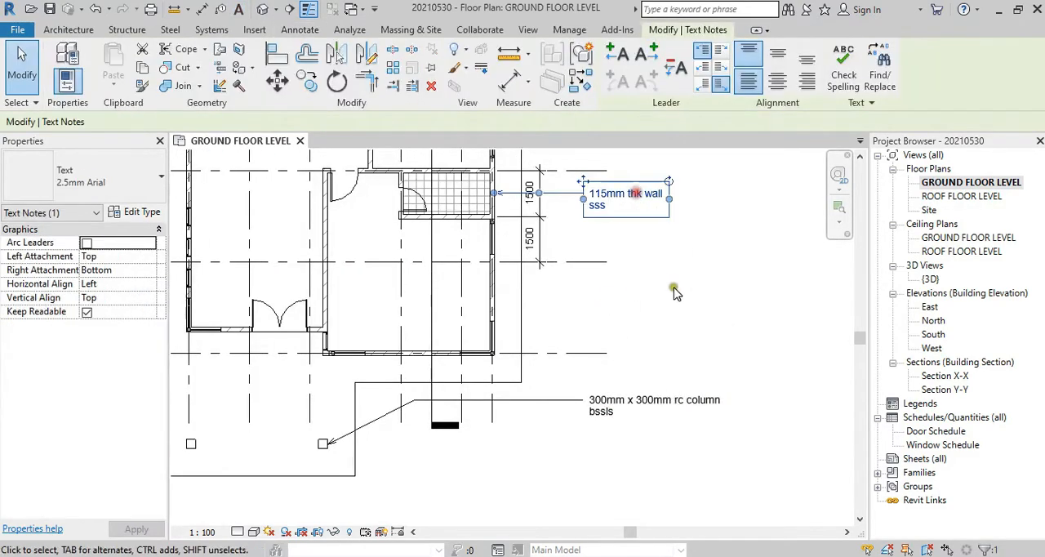
left_click(633, 412)
left_click(676, 245)
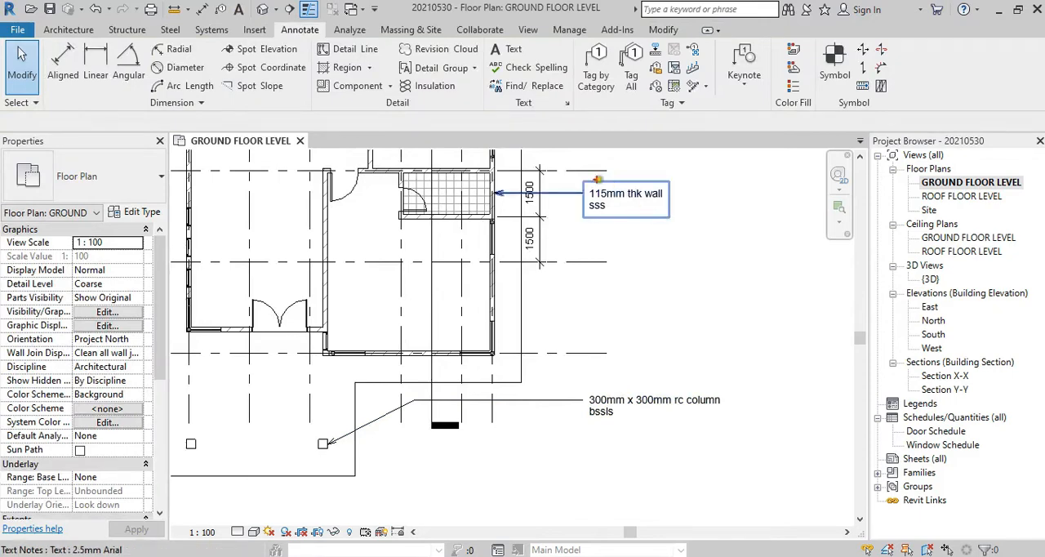
left_click_drag(584, 175, 585, 455)
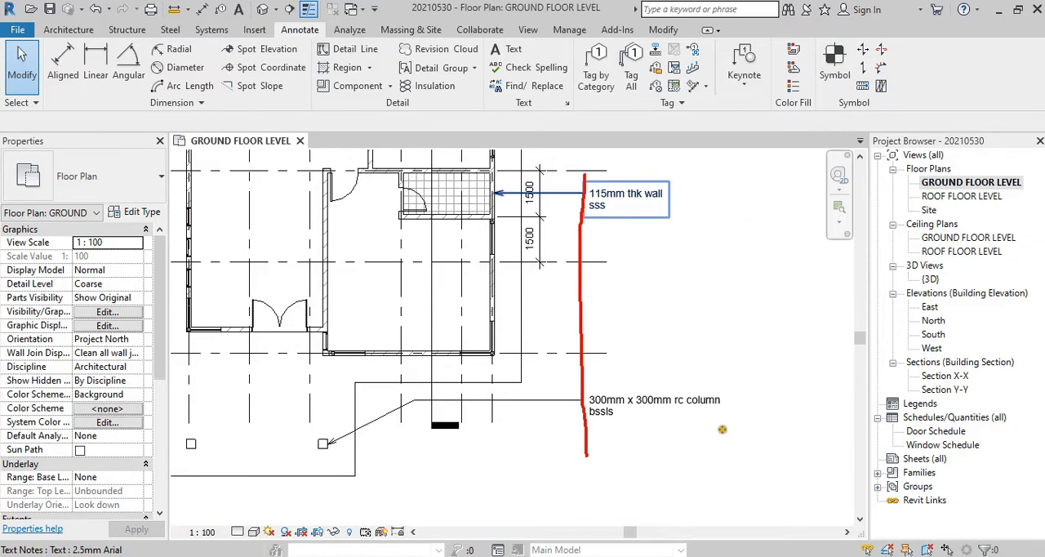
left_click_drag(723, 435, 714, 197)
key("Escape")
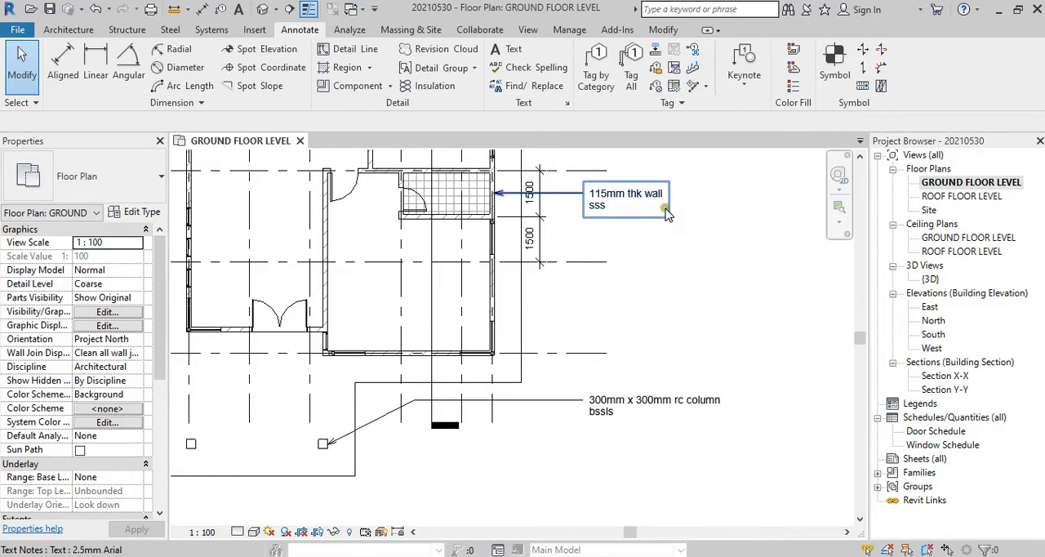
Step: Widen the wall note's text box to about the width of the column note
left_click(671, 208)
left_click_drag(668, 198, 720, 396)
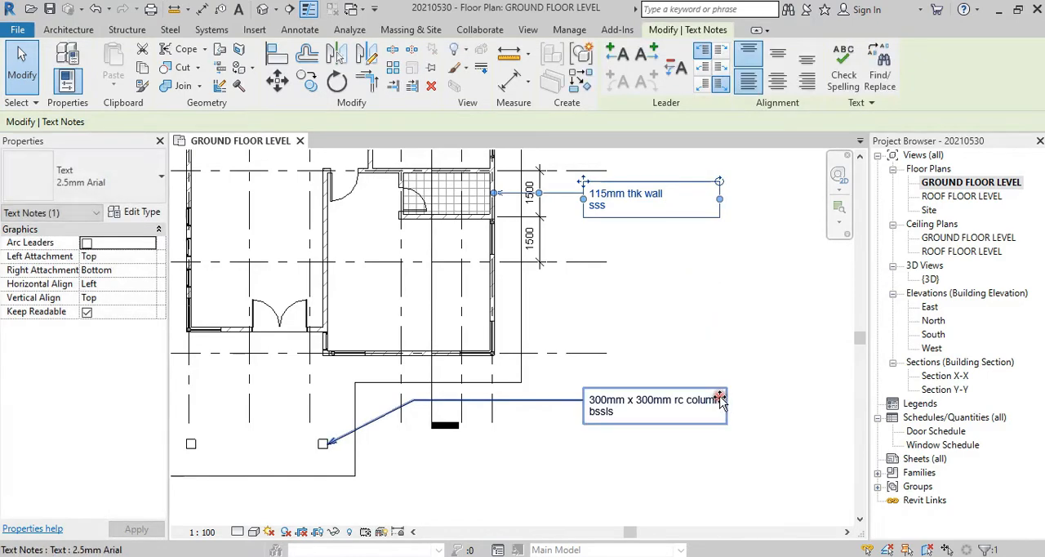
left_click(774, 305)
Step: Remove the line break in the wall note so it reads "115mm thk wall sss" on one line
left_click(608, 209)
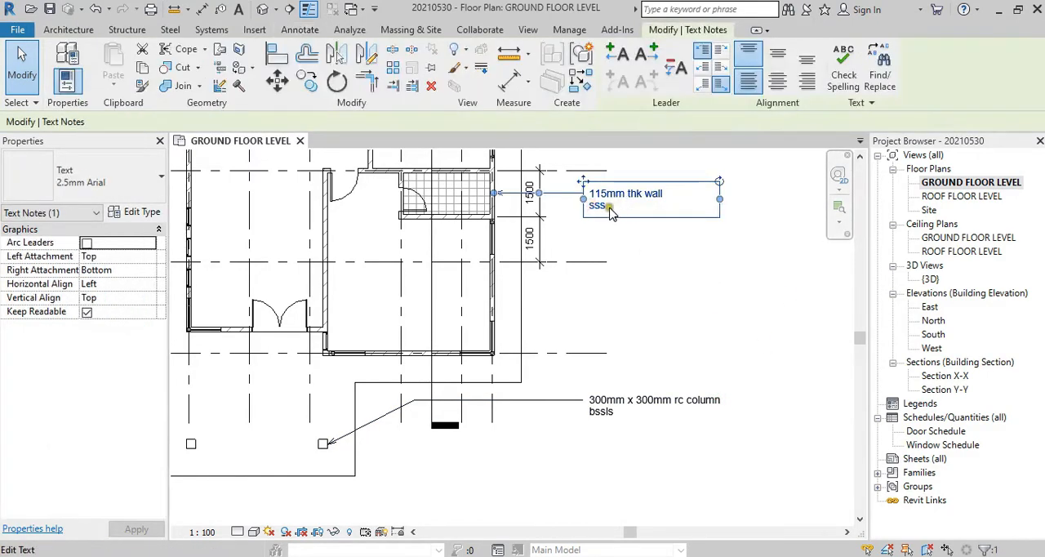
left_click(673, 196)
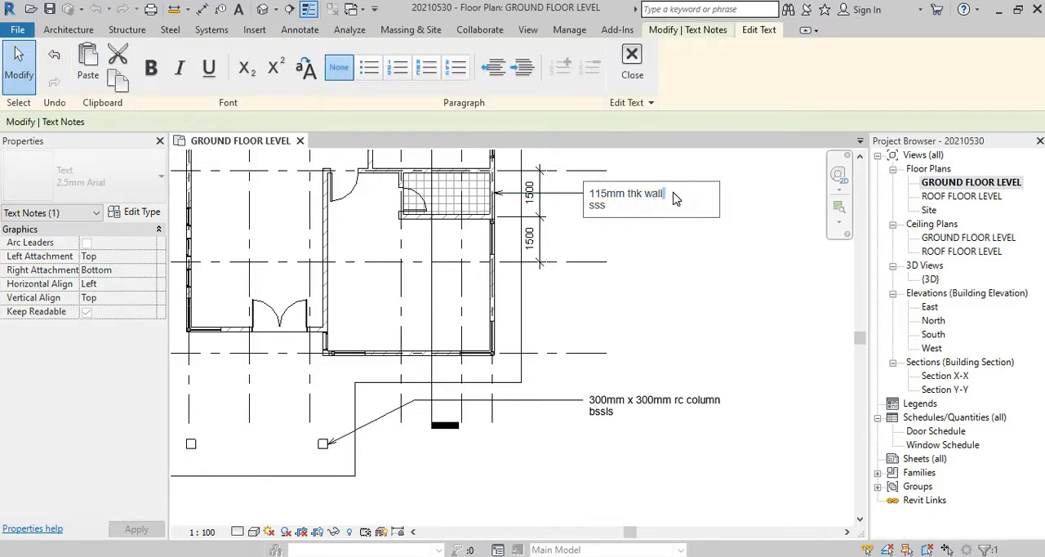
key("Delete")
left_click(683, 283)
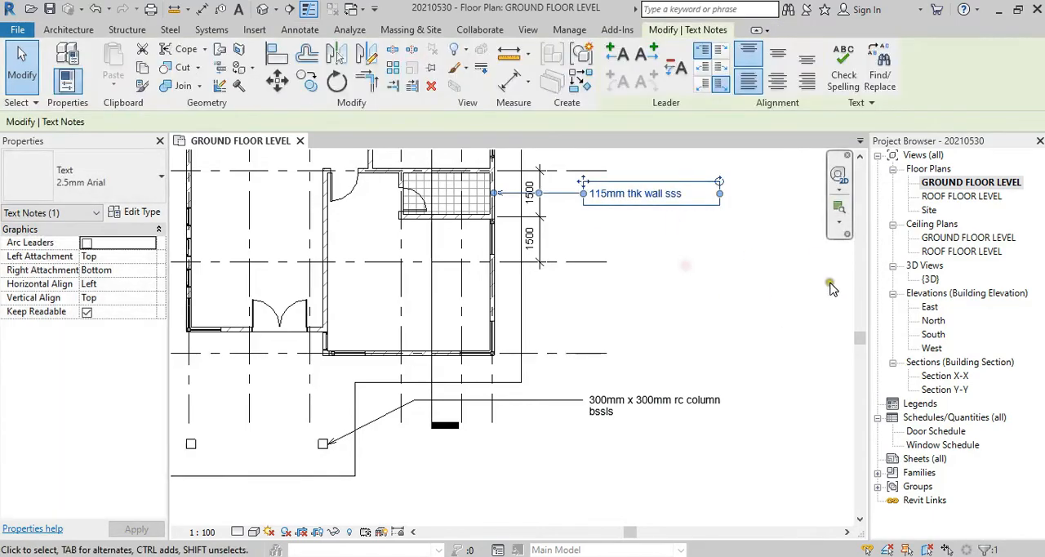
left_click(780, 335)
Step: Switch to the reference A101 PDF sheet and examine the leader notes for the wall, window and column
scroll(613, 315, "down", 2)
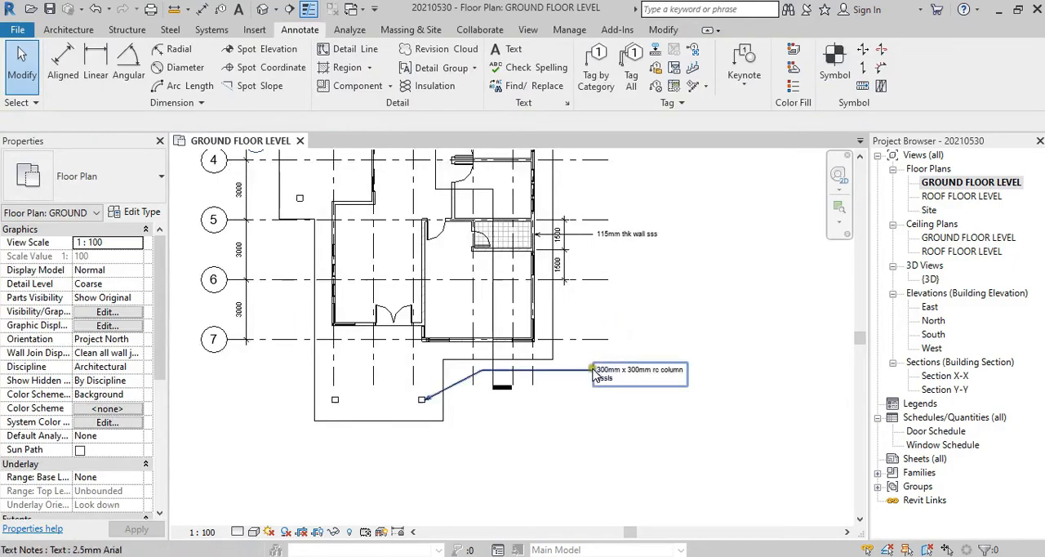
key("alt+Tab")
scroll(547, 373, "up", 3)
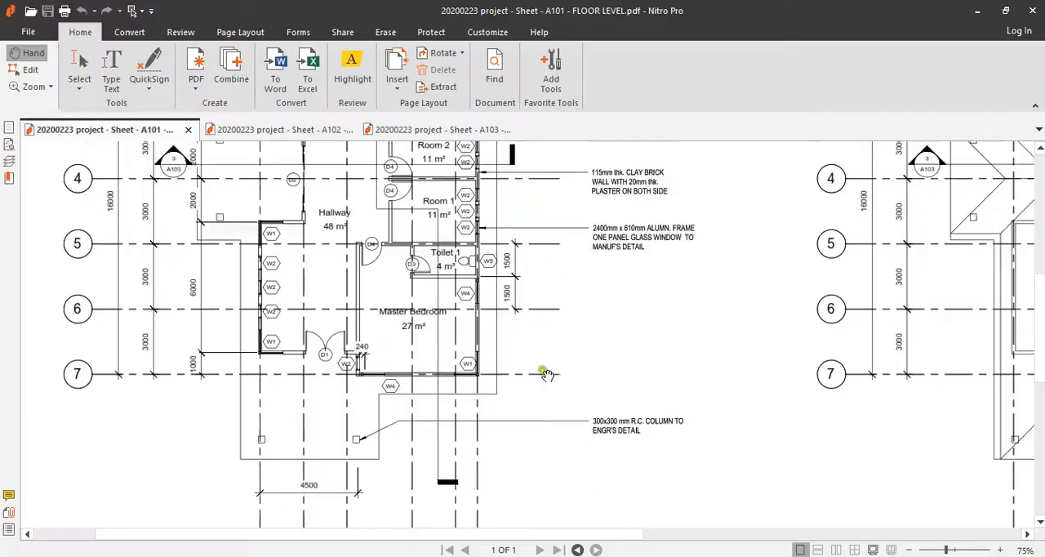
scroll(613, 408, "up", 1)
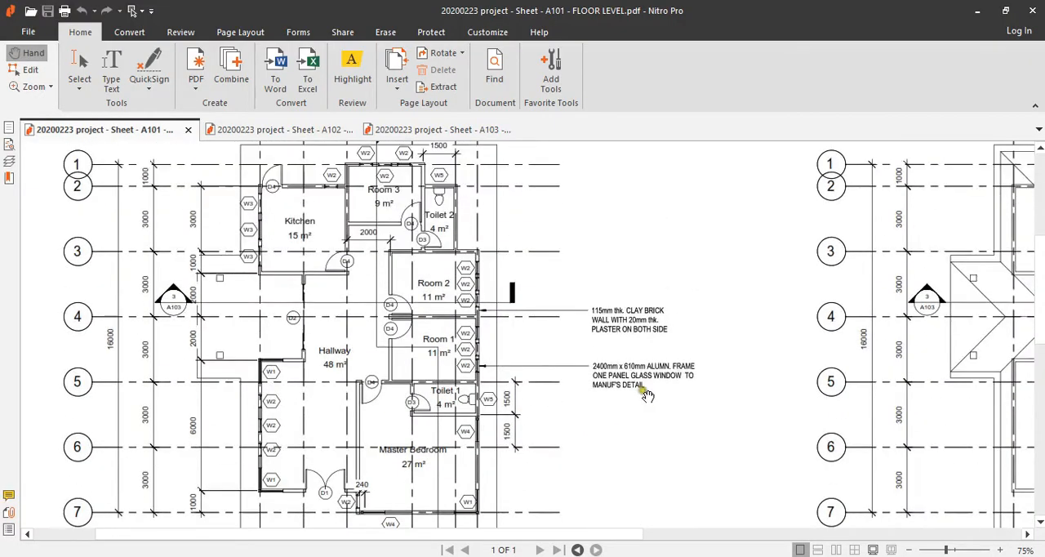
scroll(571, 398, "down", 1, "ctrl")
left_click_drag(655, 402, 617, 343)
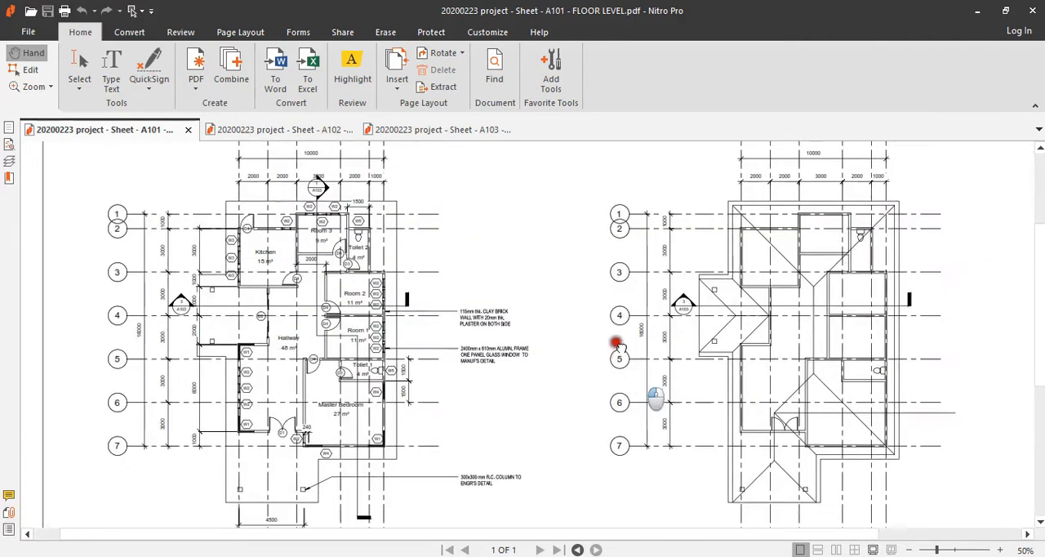
scroll(417, 333, "up", 1, "ctrl")
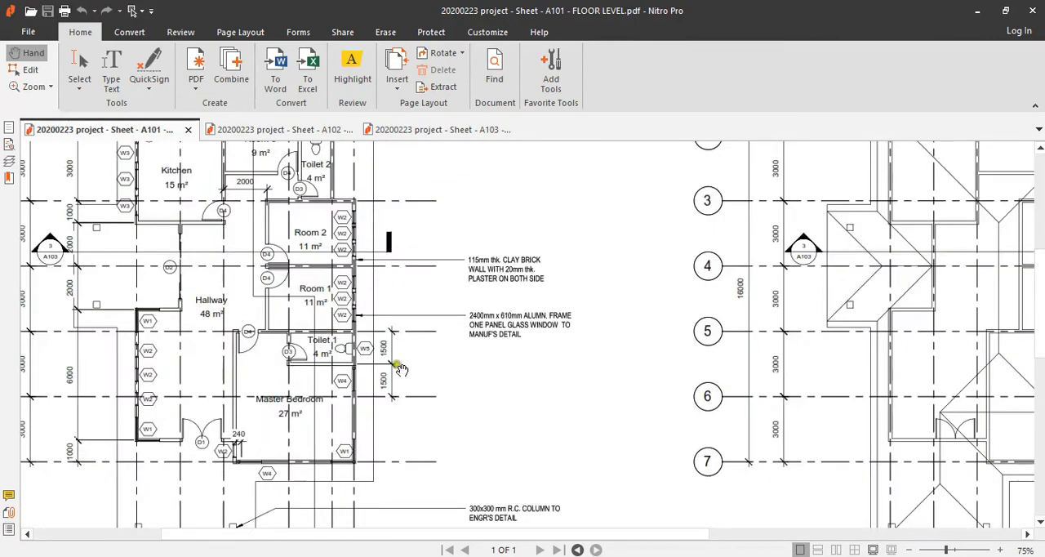
Step: Look through the A102 elevation sheet and the A103 section sheet, examining the roof and floor construction notes
left_click(299, 130)
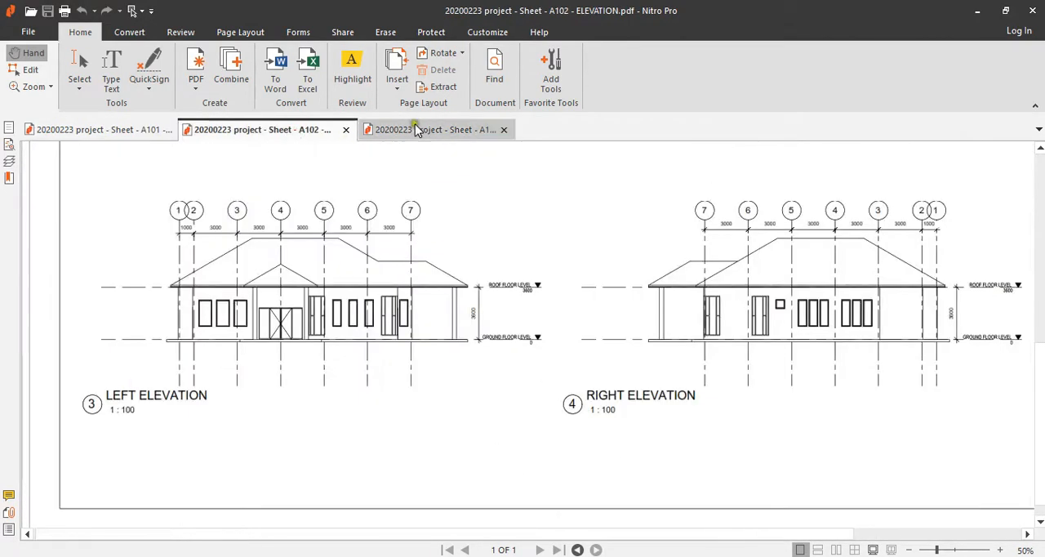
left_click(441, 133)
left_click_drag(760, 336, 637, 331)
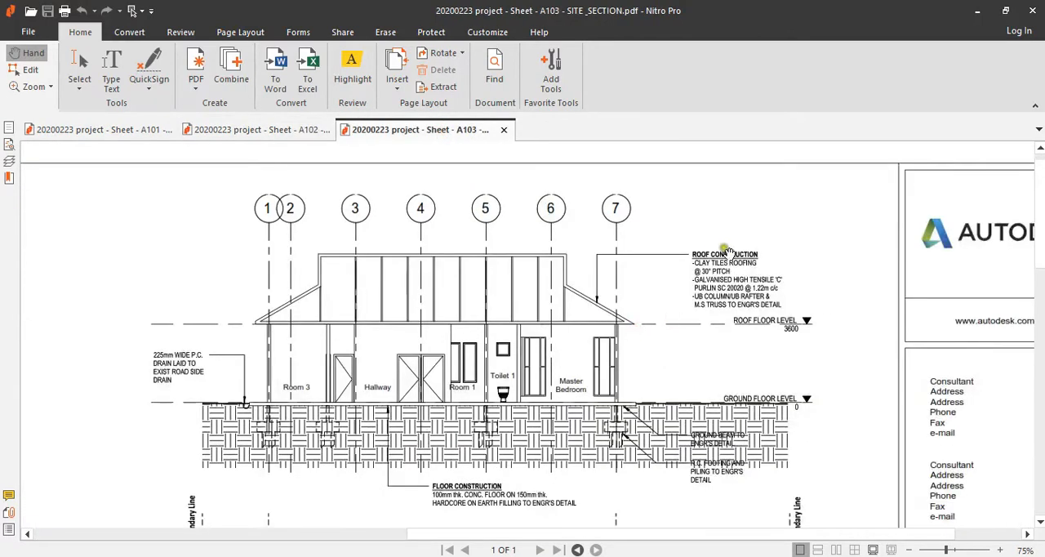
scroll(617, 312, "down", 3)
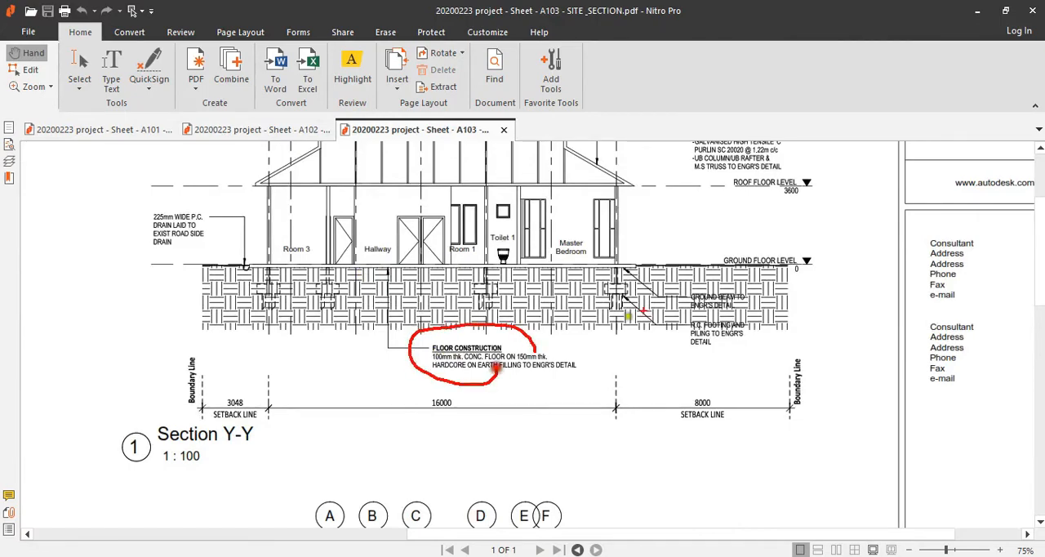
scroll(657, 280, "down", 4)
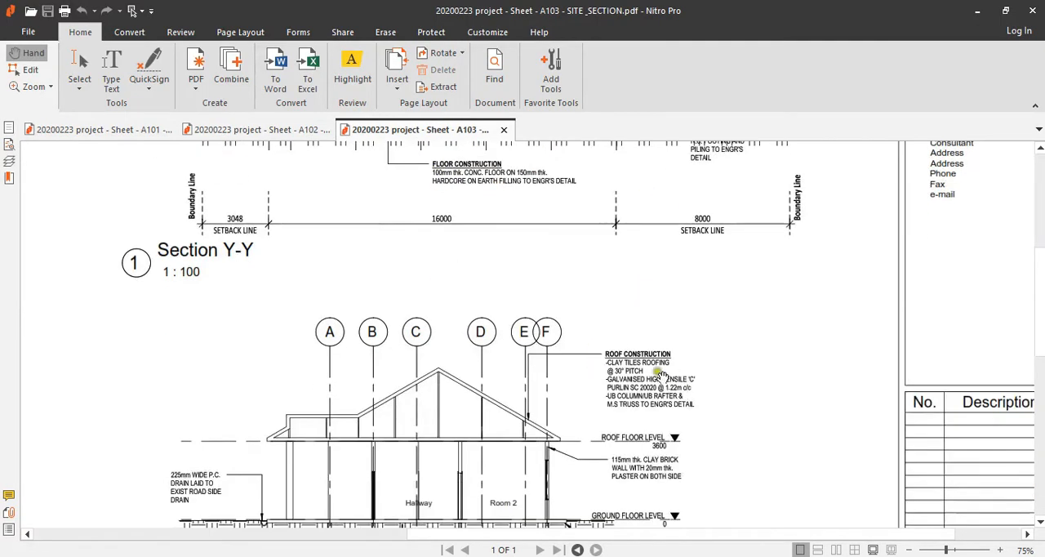
Step: Review the clay brick wall and window notes on sheet A101, and return to the Revit plan at the outer wall near grid 4
left_click(110, 133)
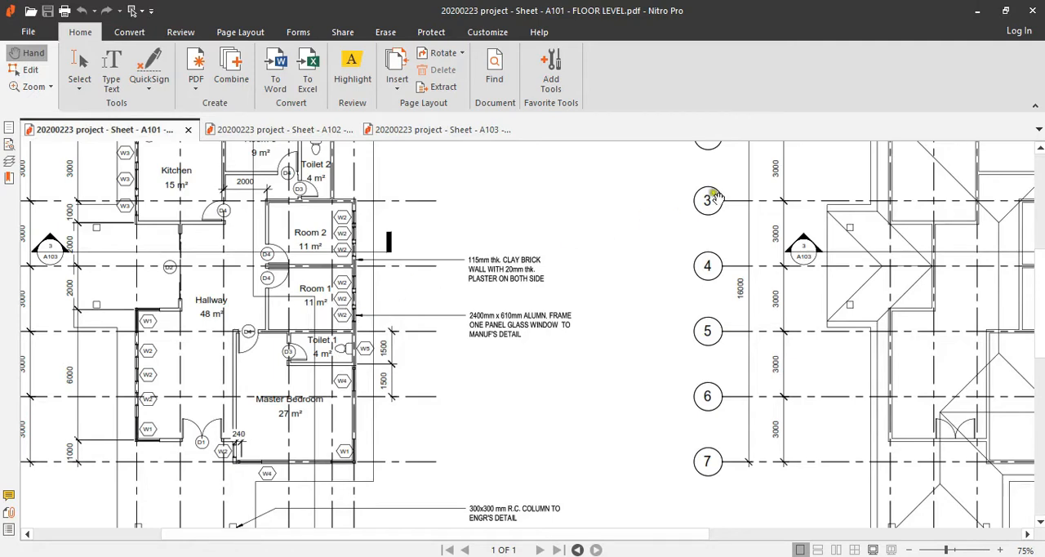
scroll(283, 301, "up", 2, "ctrl")
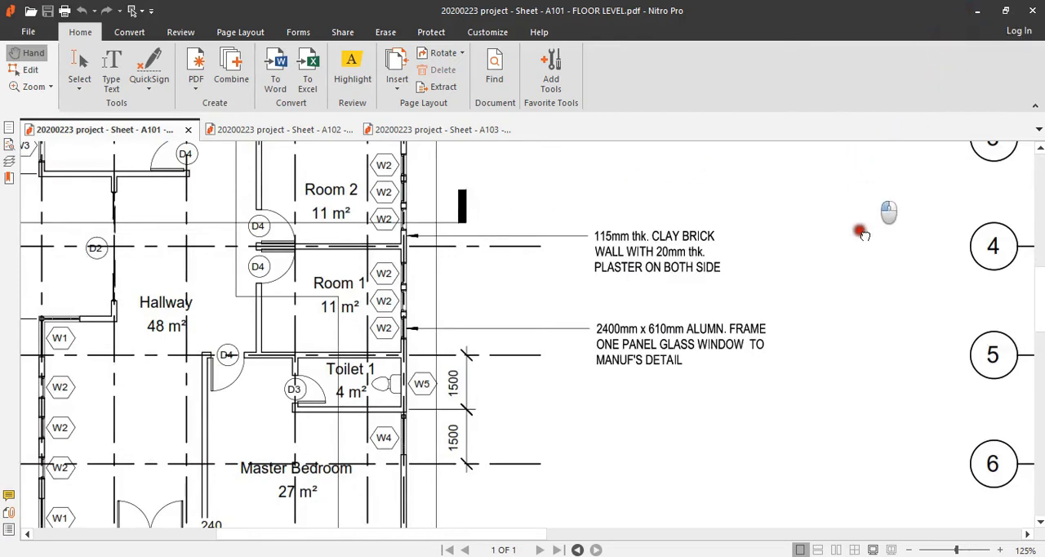
key("alt+Tab")
scroll(522, 300, "down", 2)
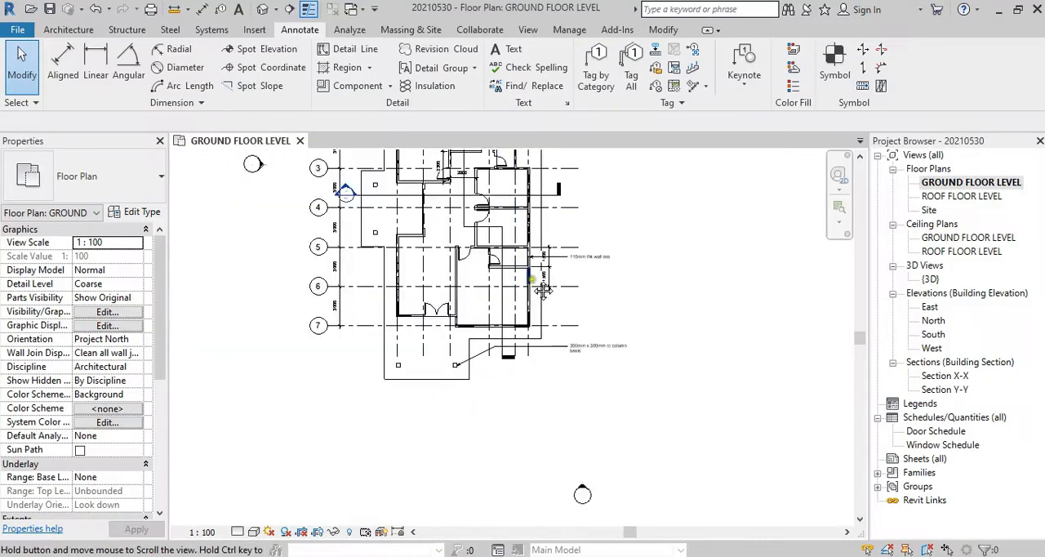
middle_click_drag(541, 289, 523, 373)
scroll(520, 371, "up", 4)
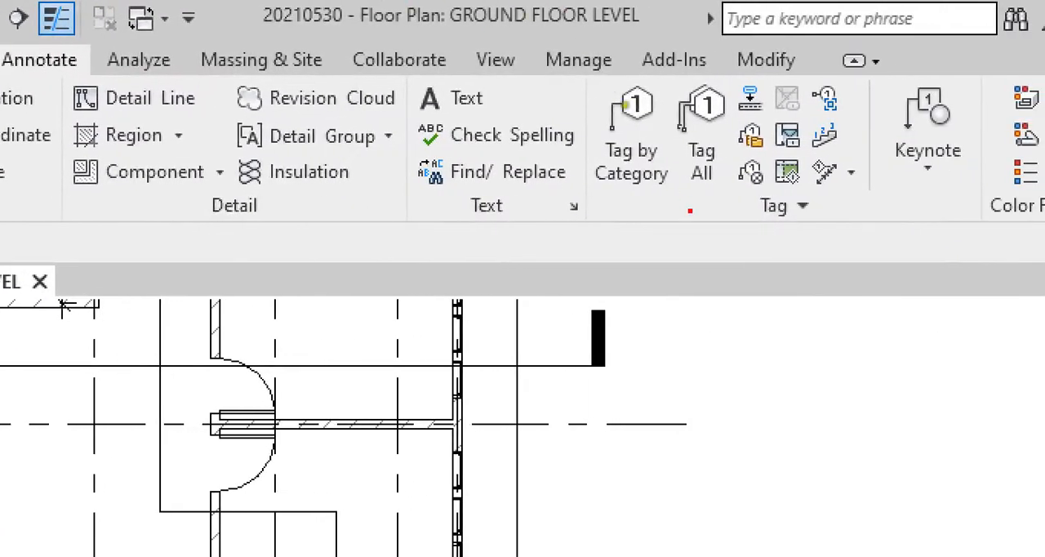
mouse_move(748, 102)
left_mouse_down()
mouse_move(685, 60)
mouse_move(695, 231)
mouse_move(753, 140)
left_mouse_up()
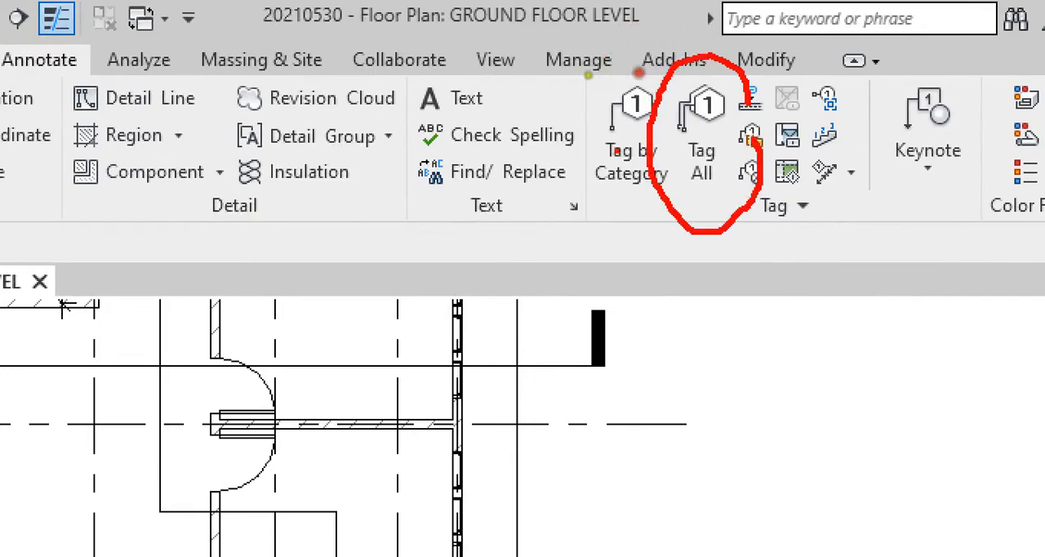
mouse_move(663, 83)
left_mouse_down()
mouse_move(629, 59)
mouse_move(624, 214)
mouse_move(655, 125)
left_mouse_up()
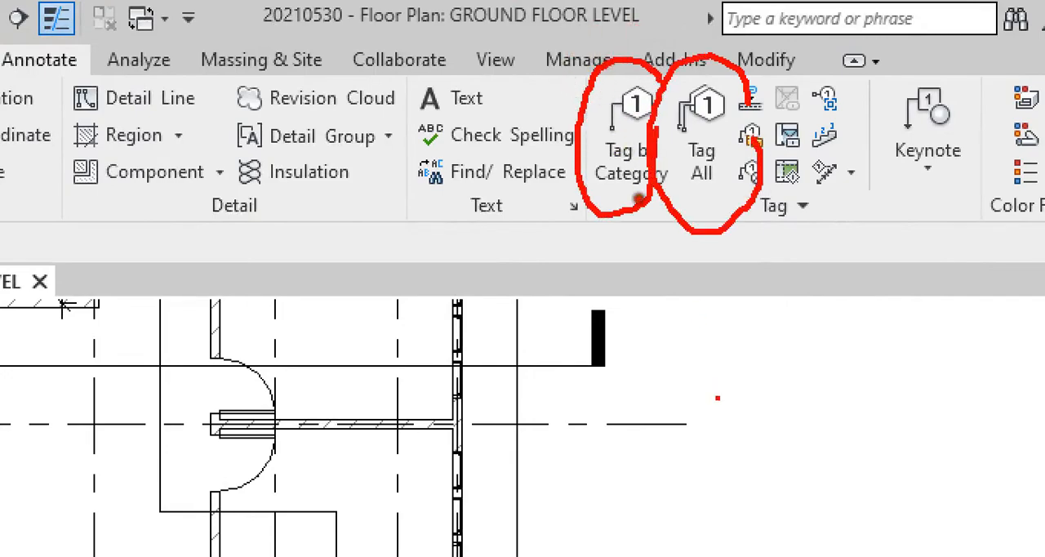
mouse_move(716, 397)
left_mouse_down()
mouse_move(706, 245)
mouse_move(687, 249)
mouse_move(738, 274)
left_mouse_up()
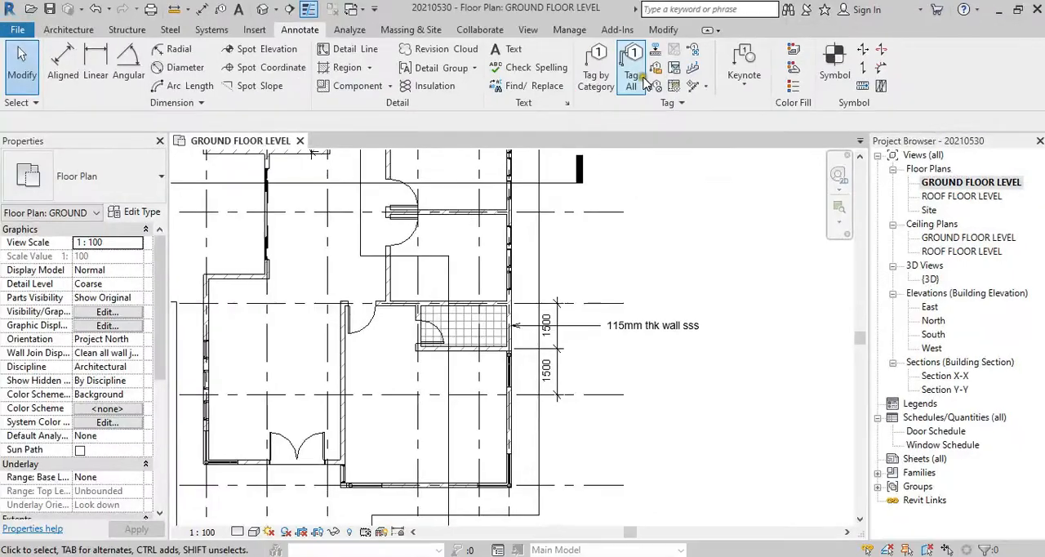
Step: Tag all untagged doors in the current view with M_Door Tag, using horizontal orientation and no leader
left_click(702, 167)
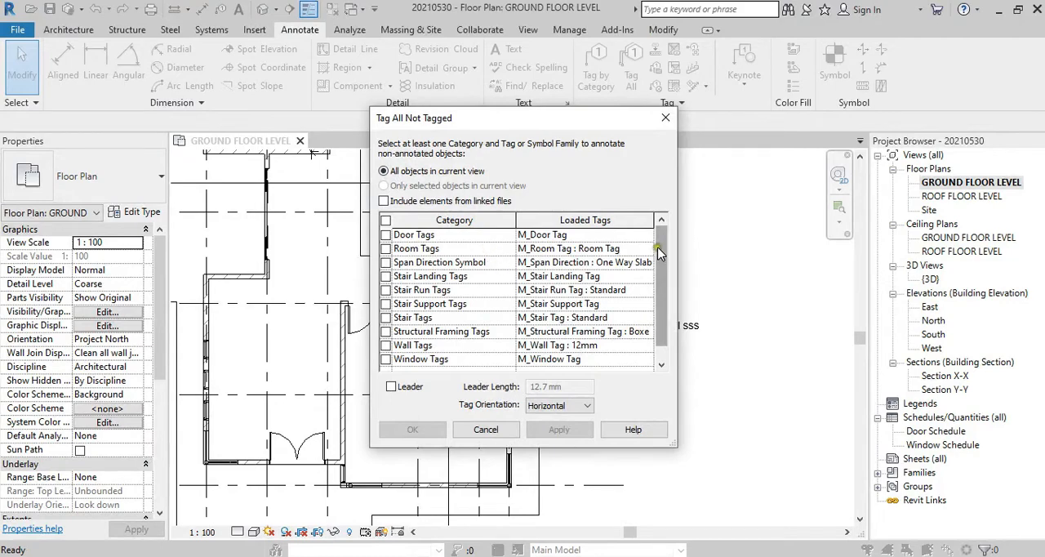
left_click_drag(661, 273, 663, 285)
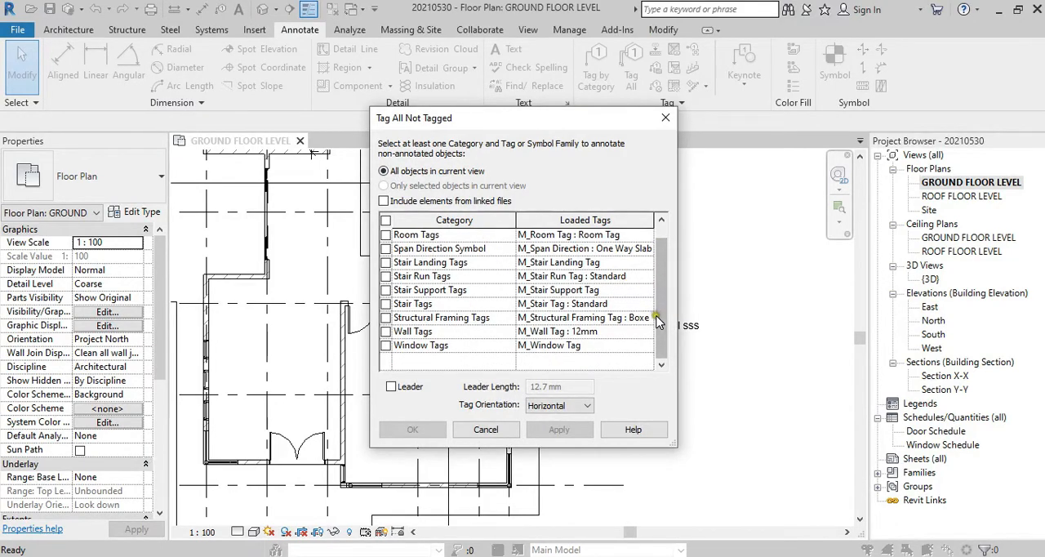
left_click_drag(661, 341, 658, 302)
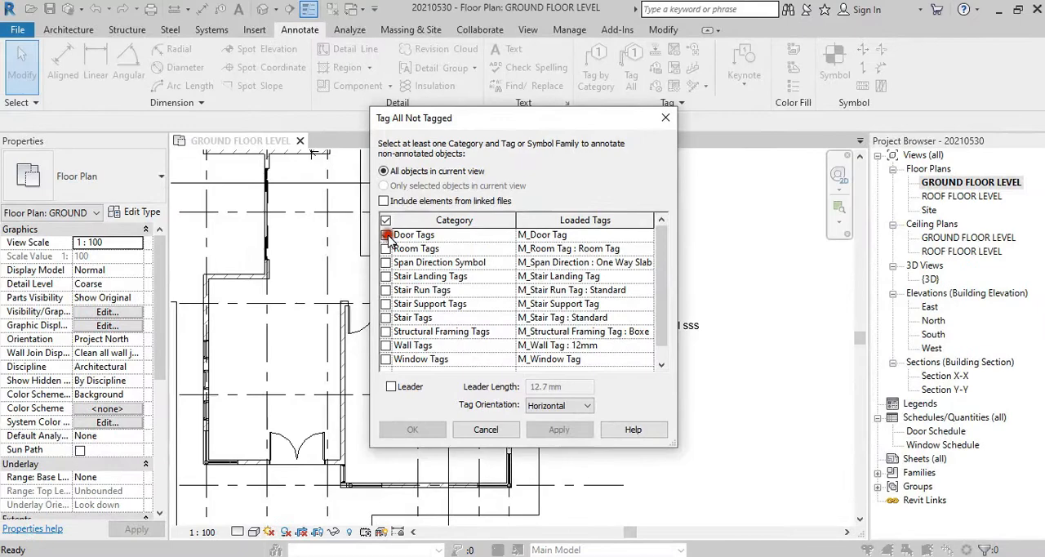
left_click(387, 235)
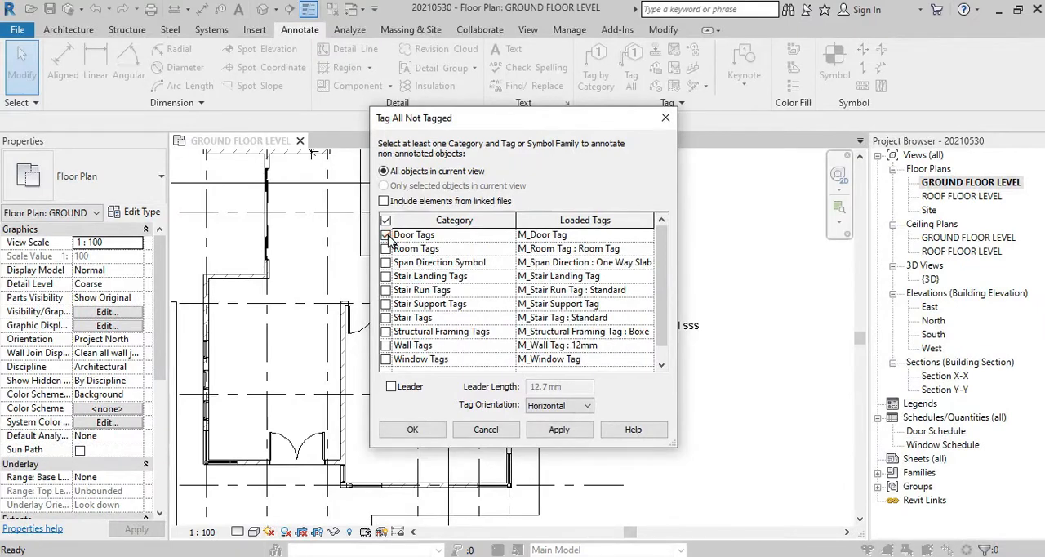
left_click(413, 429)
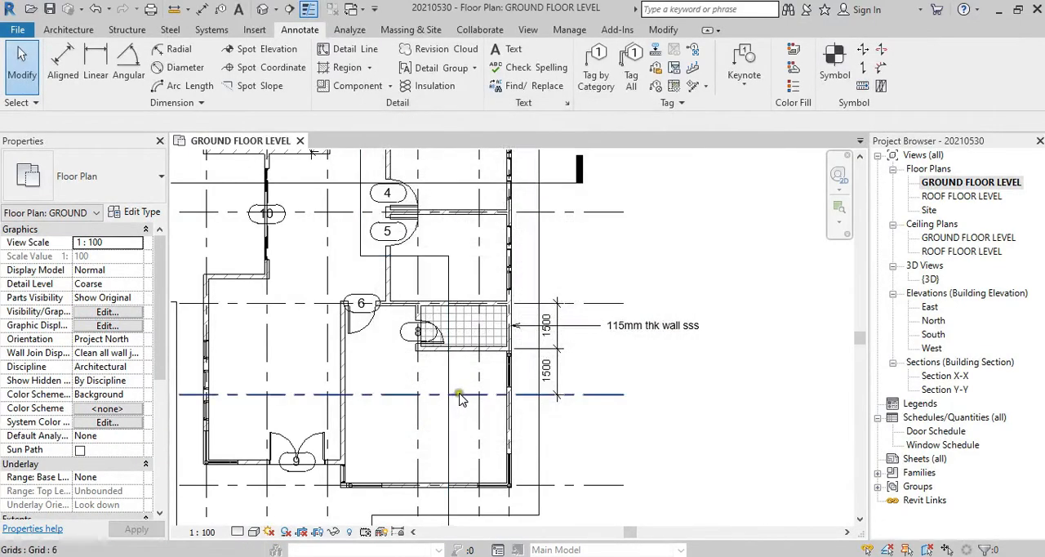
Step: Examine the door tags placed across the ground floor plan, including the double entrance door and the sliding door
scroll(507, 254, "up", 3)
scroll(376, 274, "up", 3)
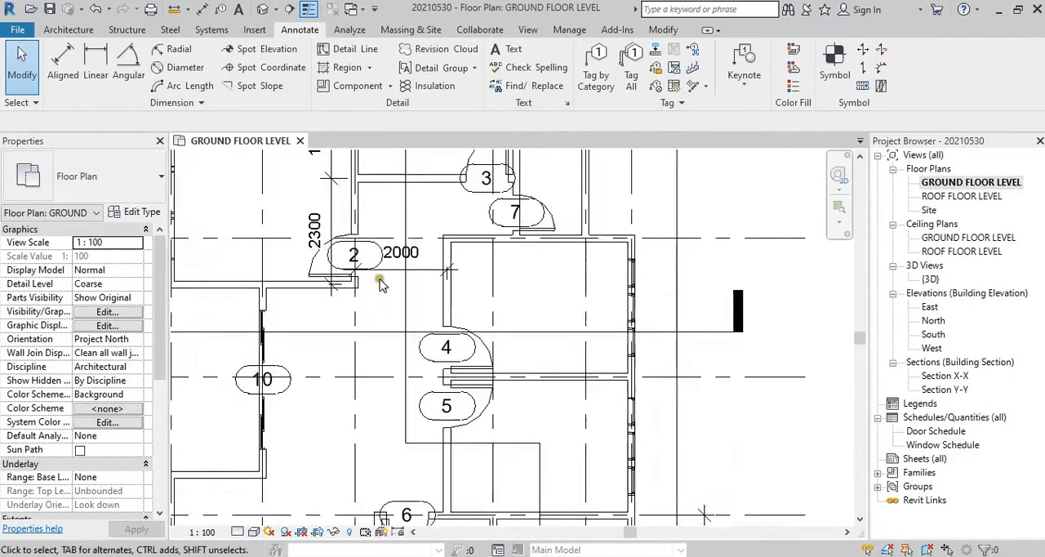
scroll(359, 278, "down", 3)
scroll(318, 212, "up", 2)
scroll(306, 225, "down", 4)
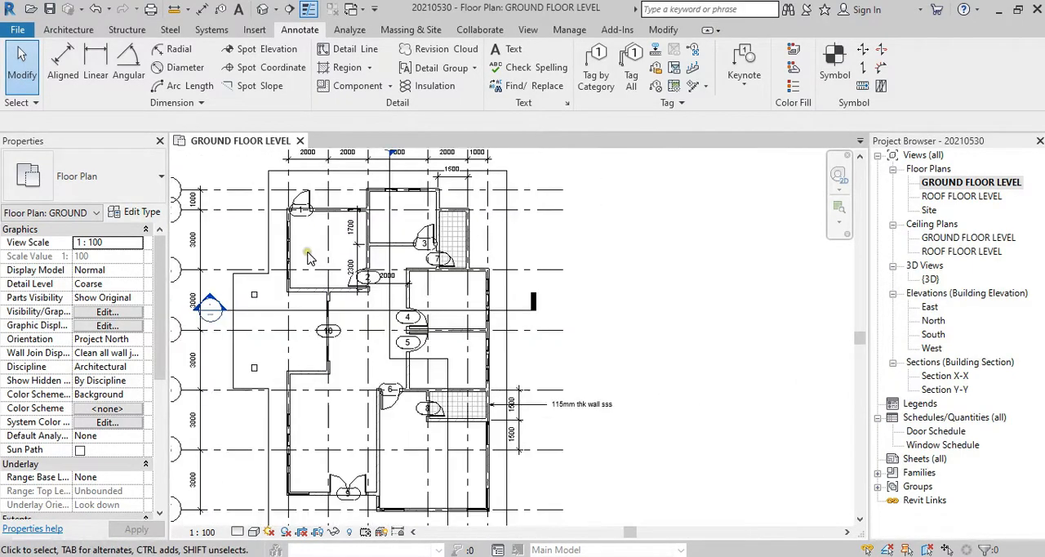
scroll(408, 282, "up", 4)
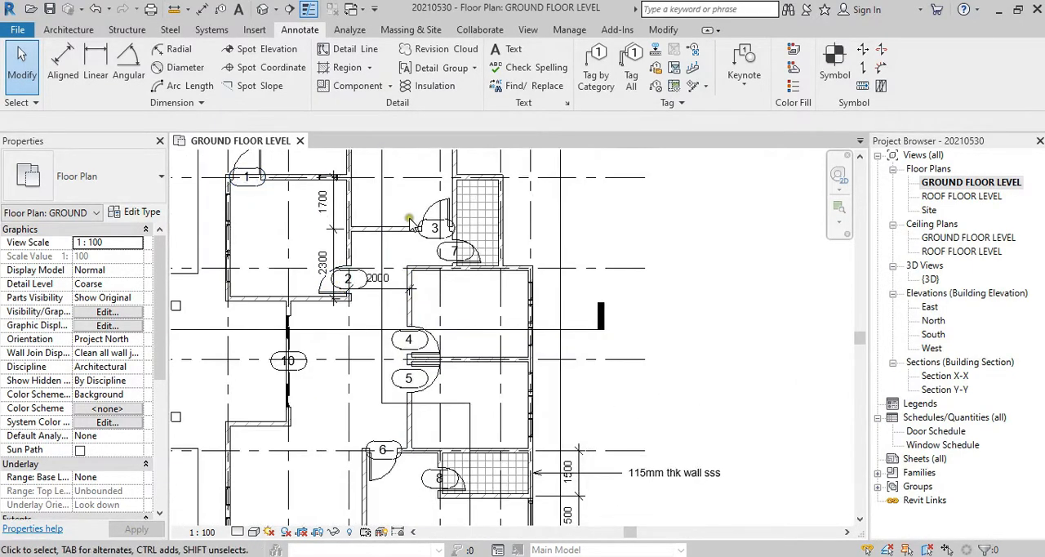
scroll(413, 380, "down", 1)
scroll(388, 468, "up", 2)
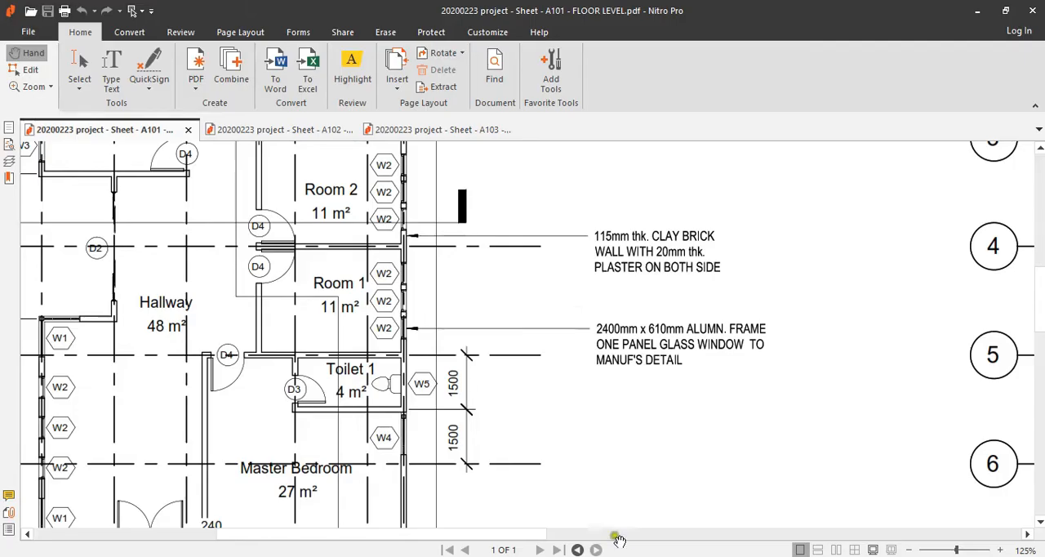
Step: Switch to the reference A101 PDF sheet, examine its door tags and Door Schedule type marks, and return to the Revit plan
scroll(262, 364, "down", 3)
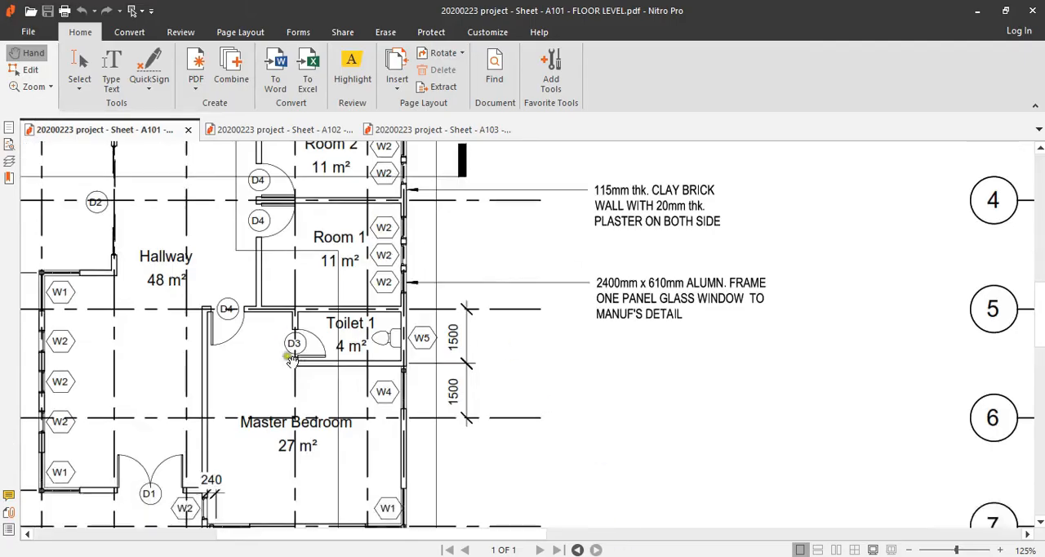
scroll(155, 392, "up", 1)
scroll(180, 334, "up", 5)
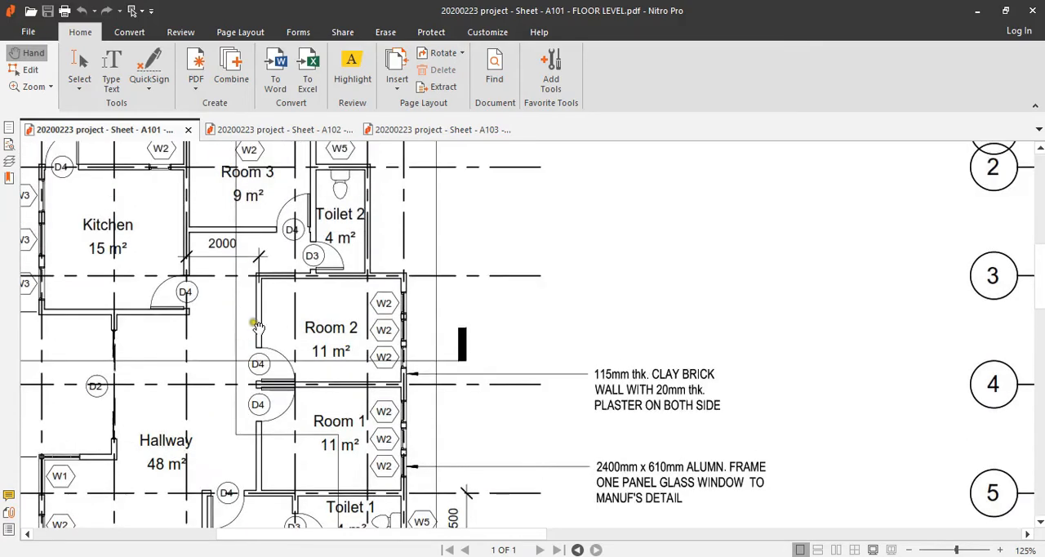
scroll(653, 449, "down", 15)
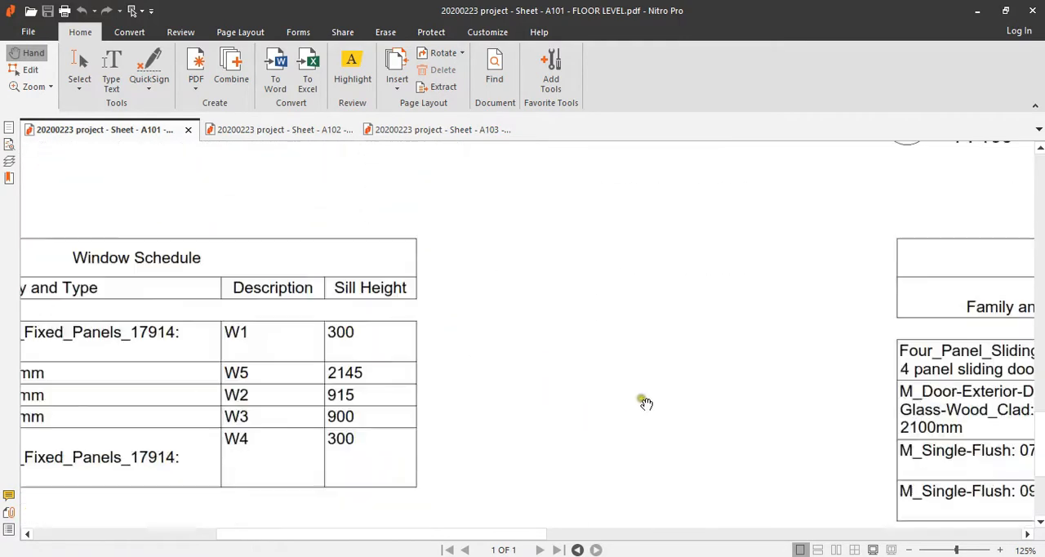
left_click_drag(644, 401, 152, 392)
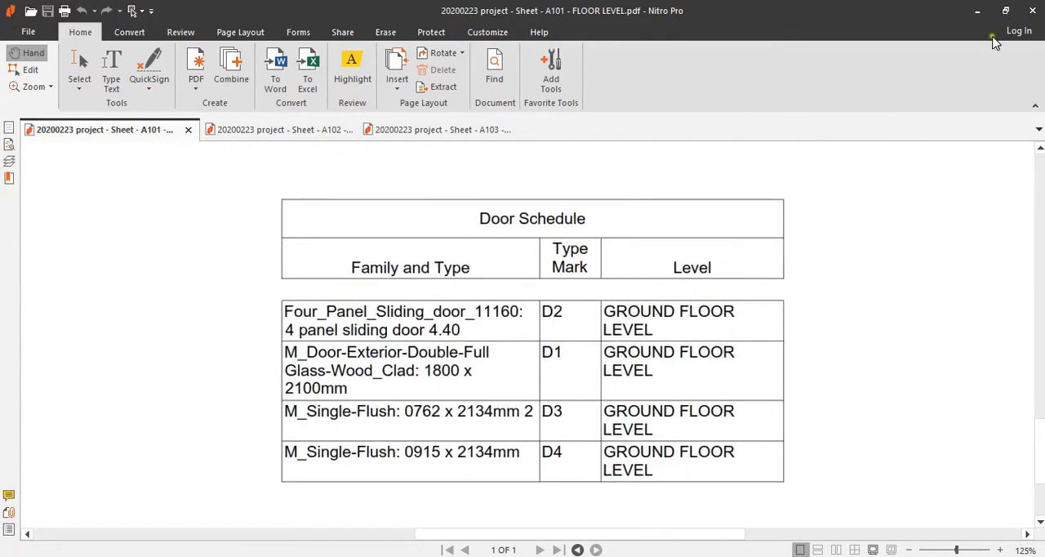
left_click(977, 14)
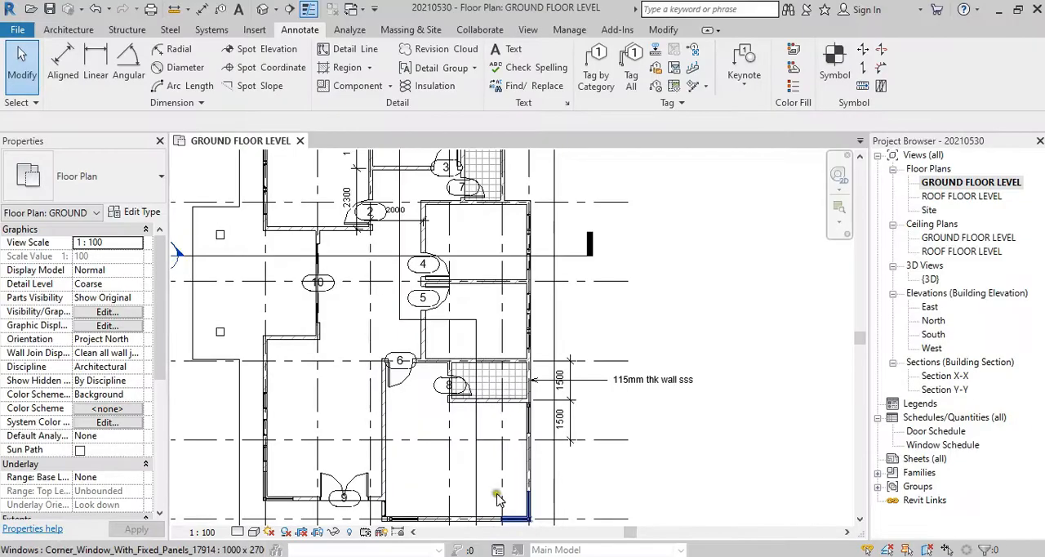
Step: Check the instance properties of the single-flush door tagged 1 in the upper exterior wall, including its Mark
scroll(345, 265, "up", 1)
middle_click_drag(346, 264, 354, 413)
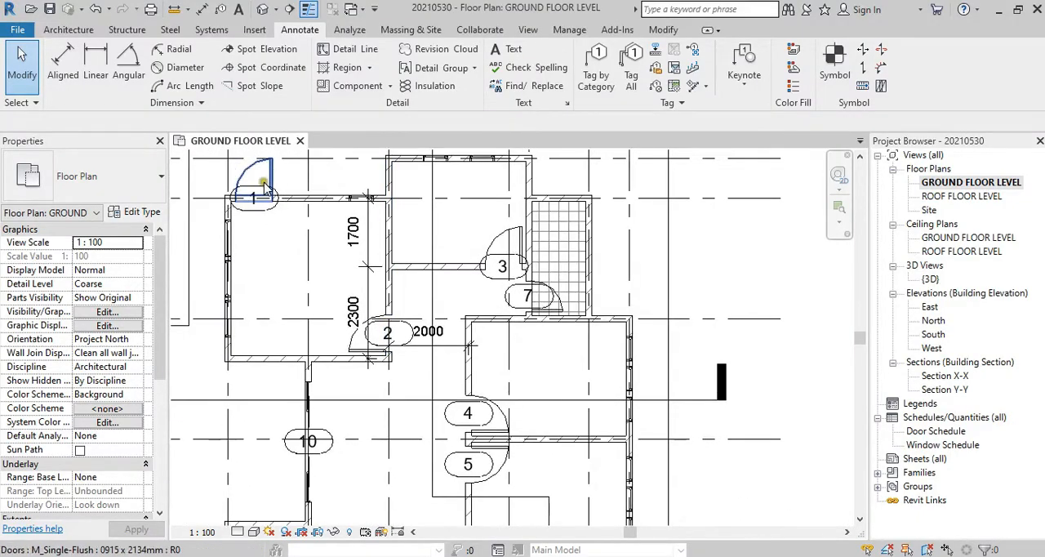
left_click(264, 185)
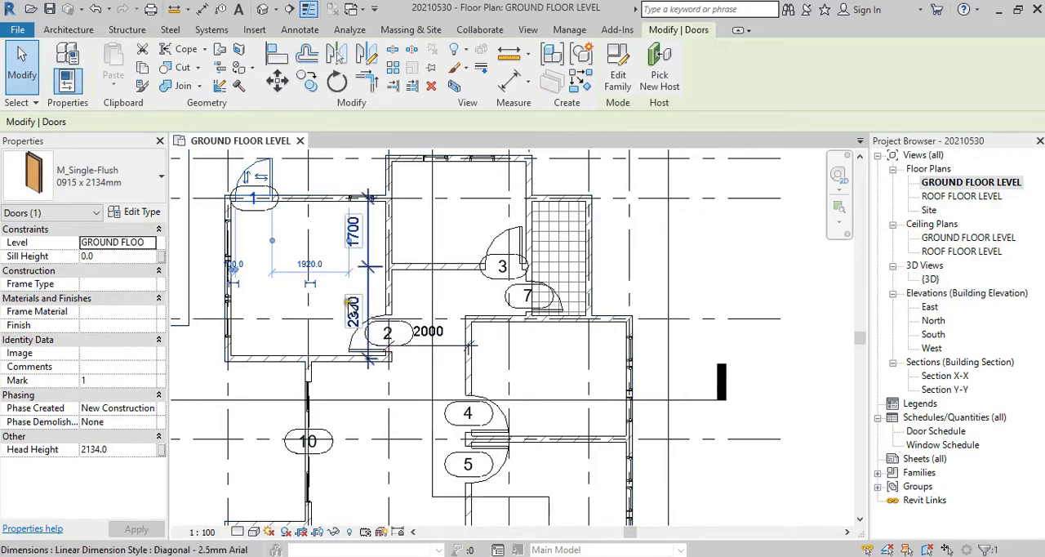
key("Escape")
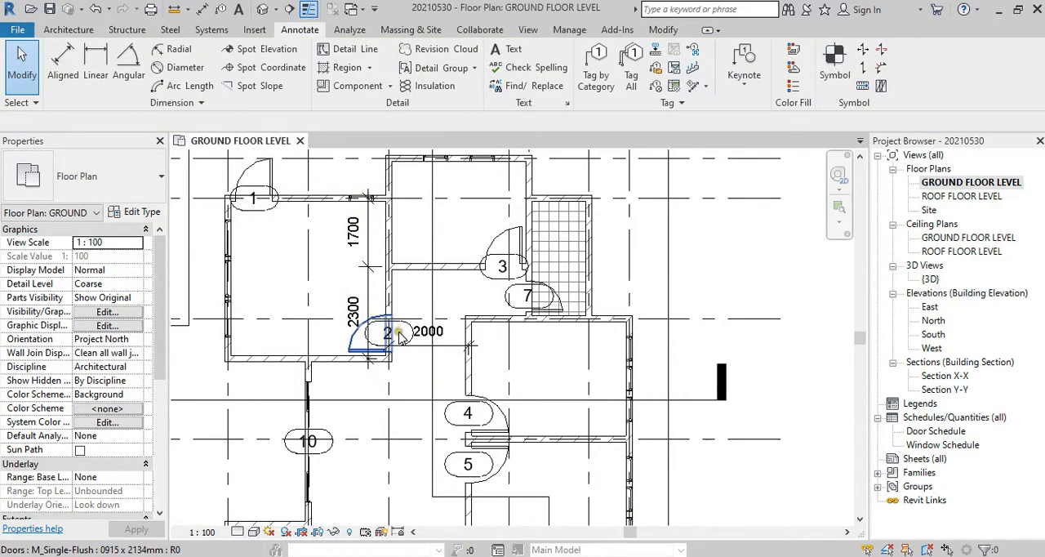
Step: Inspect the properties and the family and host editing options of the tag on door 1
left_click(270, 219)
key("Escape")
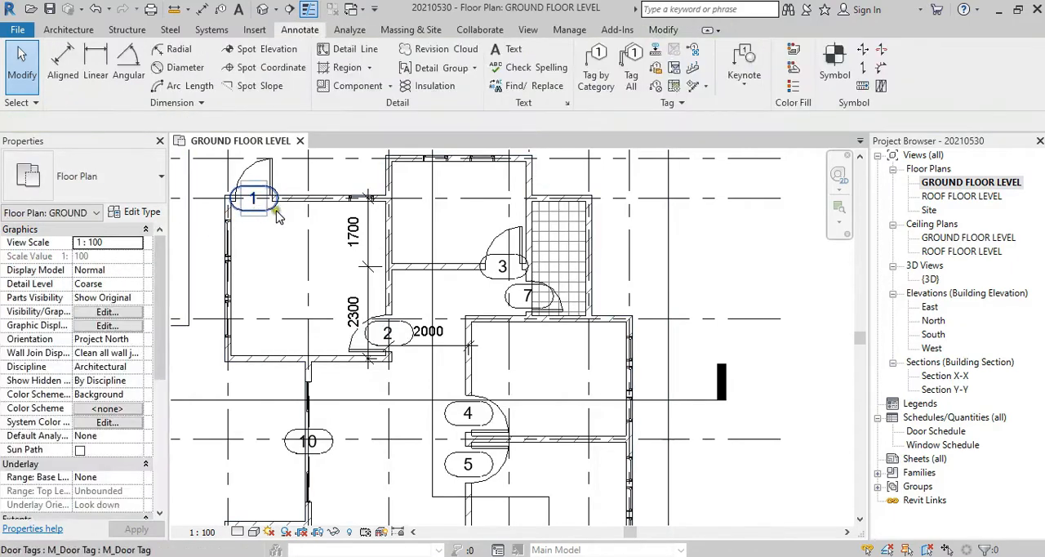
left_click(275, 209)
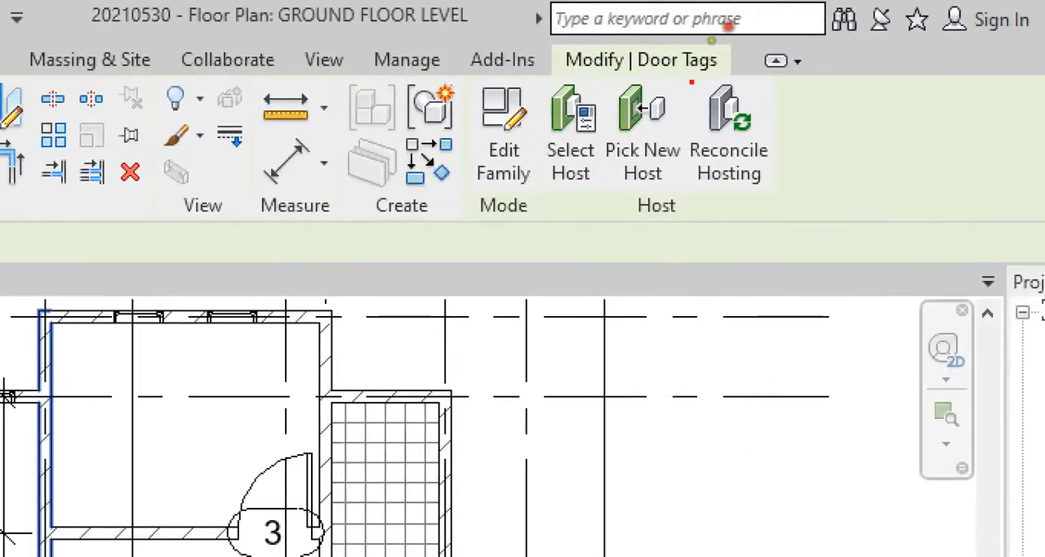
mouse_move(641, 82)
left_mouse_down()
mouse_move(523, 65)
mouse_move(603, 276)
left_mouse_up()
left_click_drag(638, 139, 587, 64)
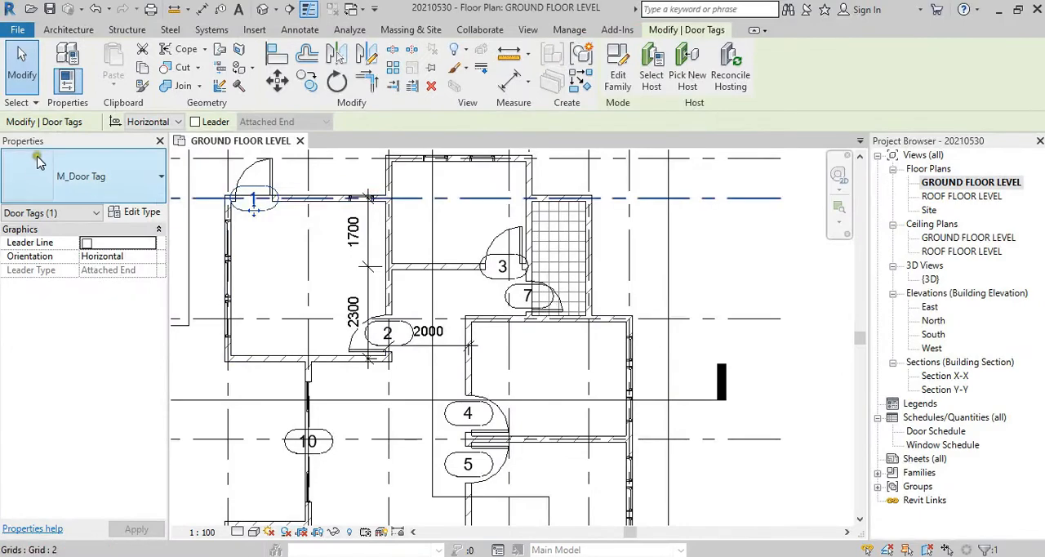
left_click(508, 298)
key("Escape")
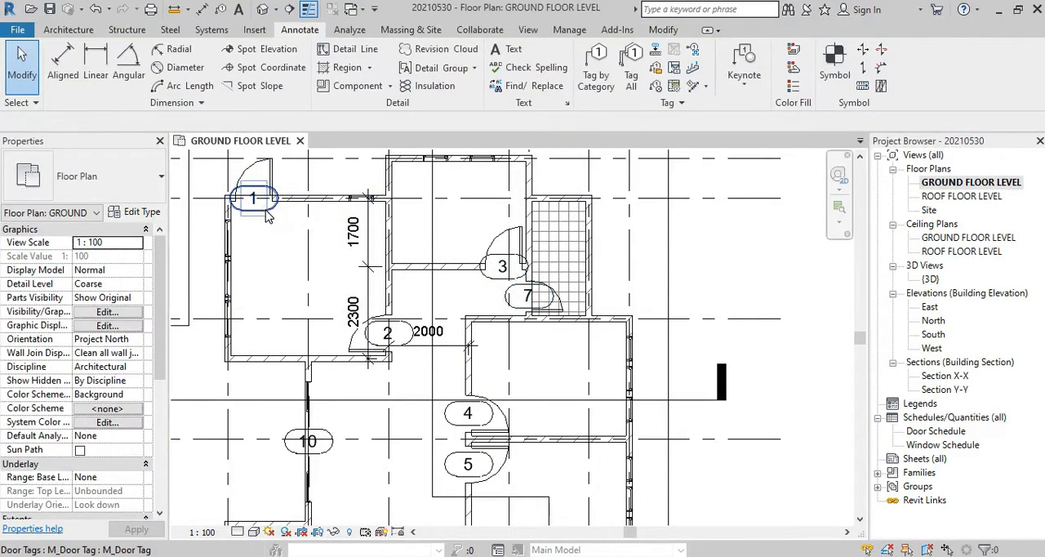
Step: Compare the properties of the tag on door 1 with those of the single-flush door it labels
left_click(266, 214)
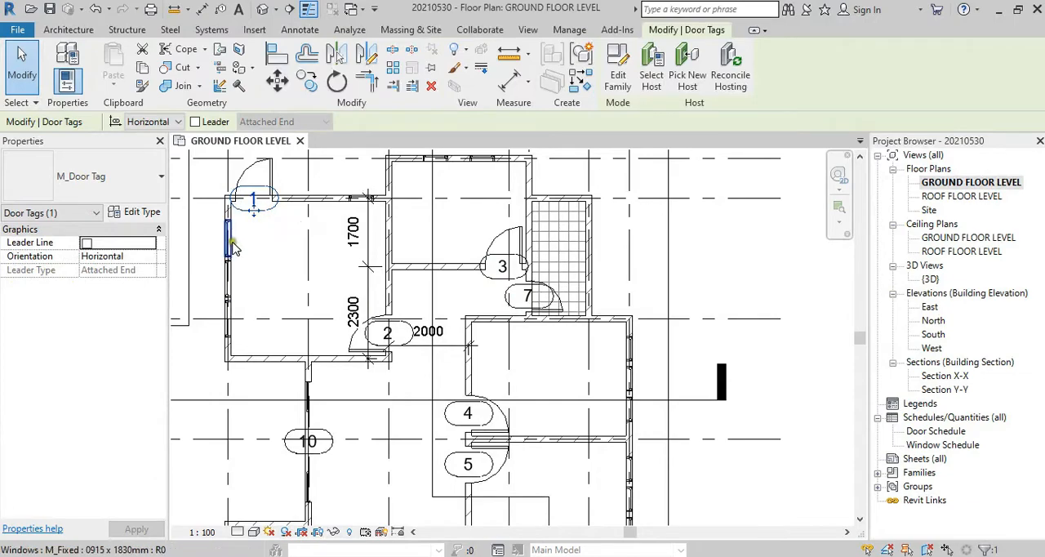
key("Escape")
left_click(266, 216)
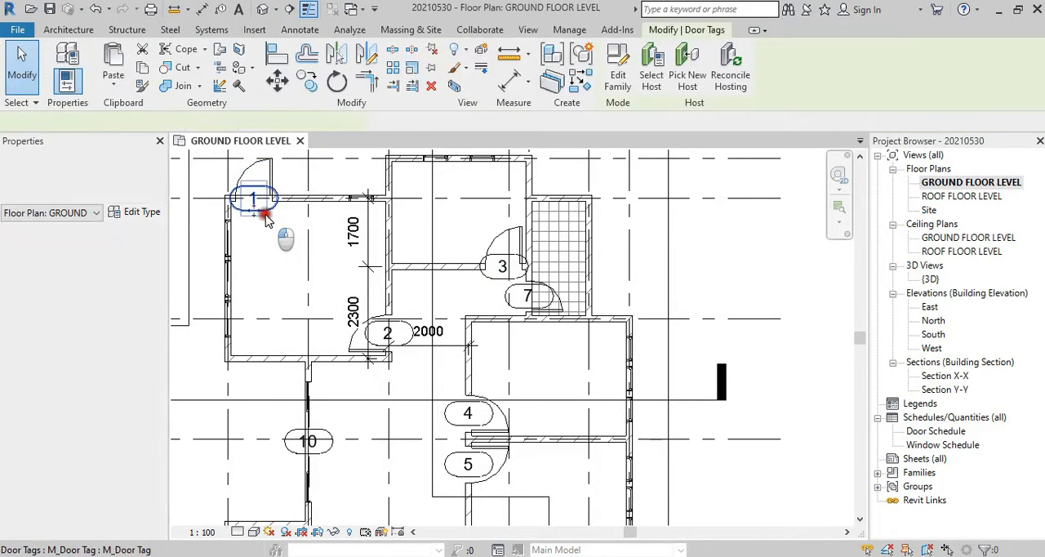
left_click_drag(245, 224, 249, 219)
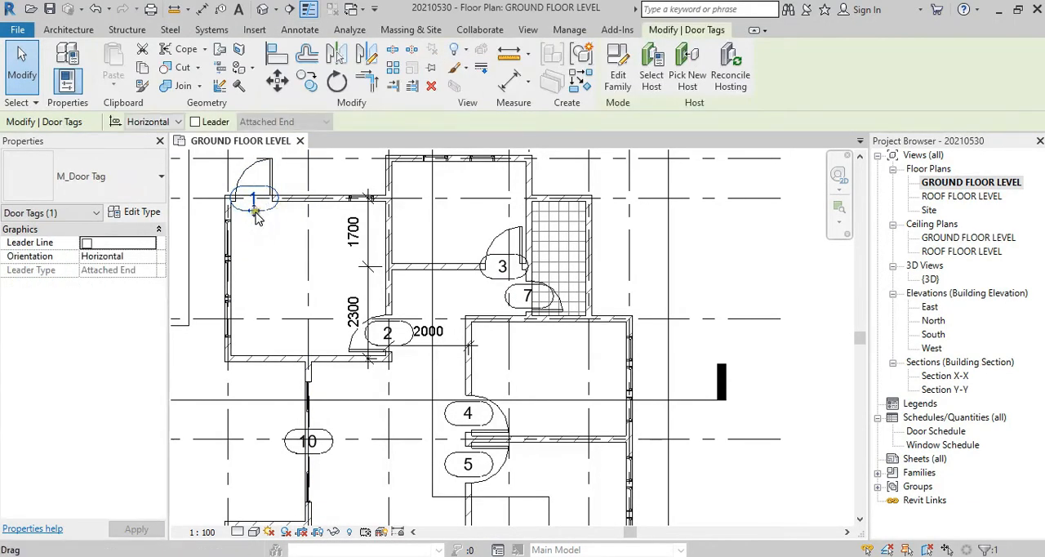
key("Escape")
left_click(275, 170)
key("Escape")
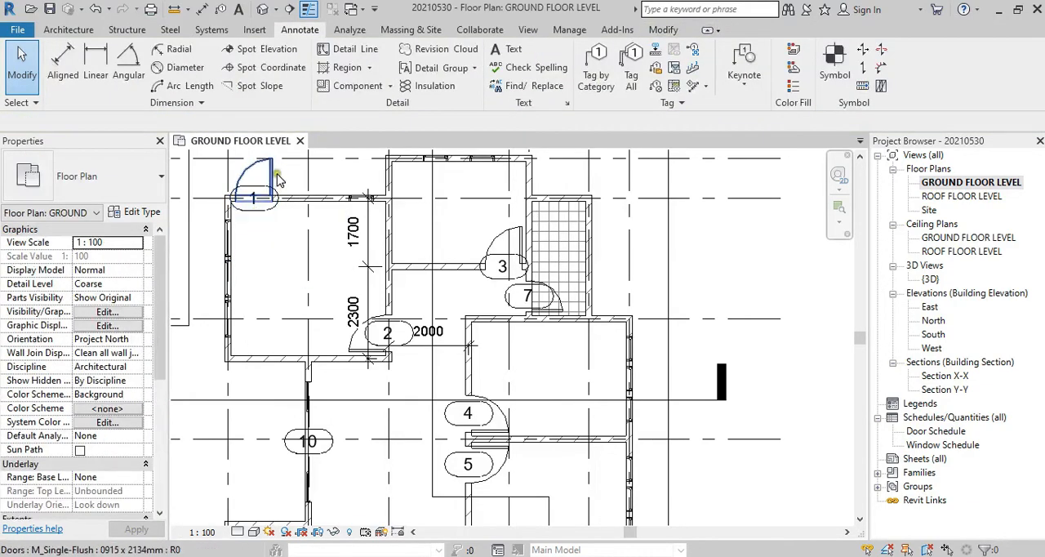
left_click(276, 179)
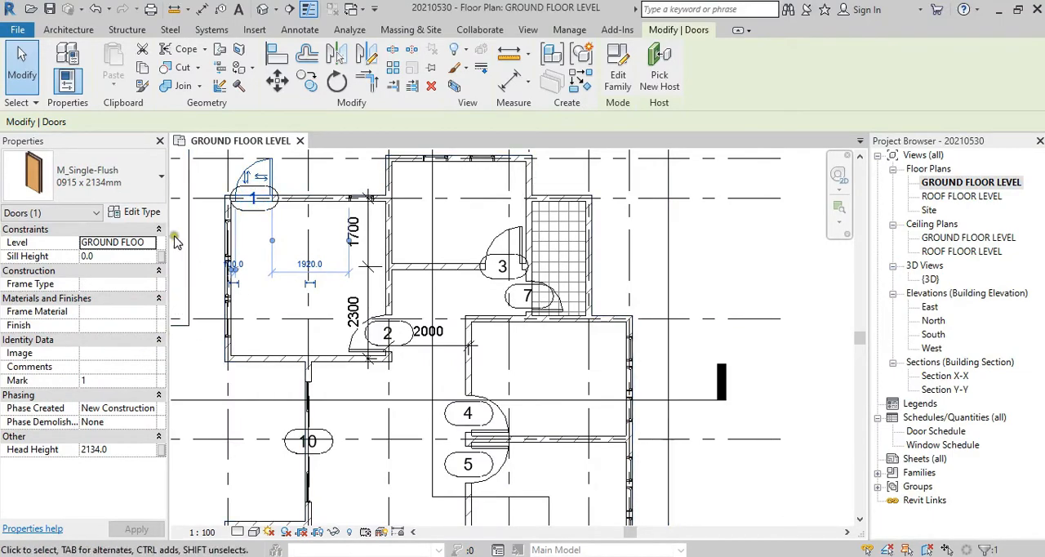
key("Escape")
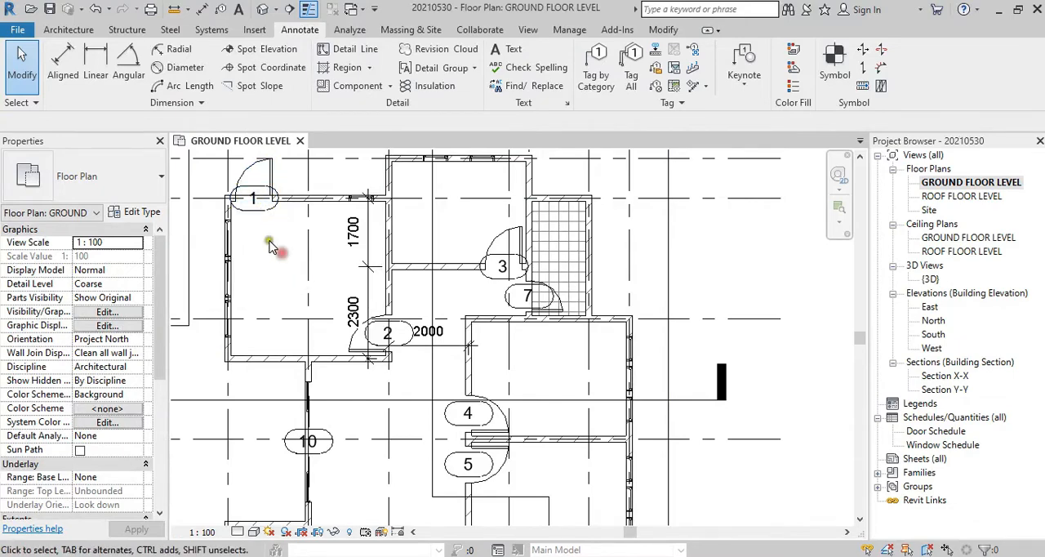
Step: Open the M_Door Tag family from the tag on door 1 for editing, compare it with the project, and return to the floor plan
left_click(268, 204)
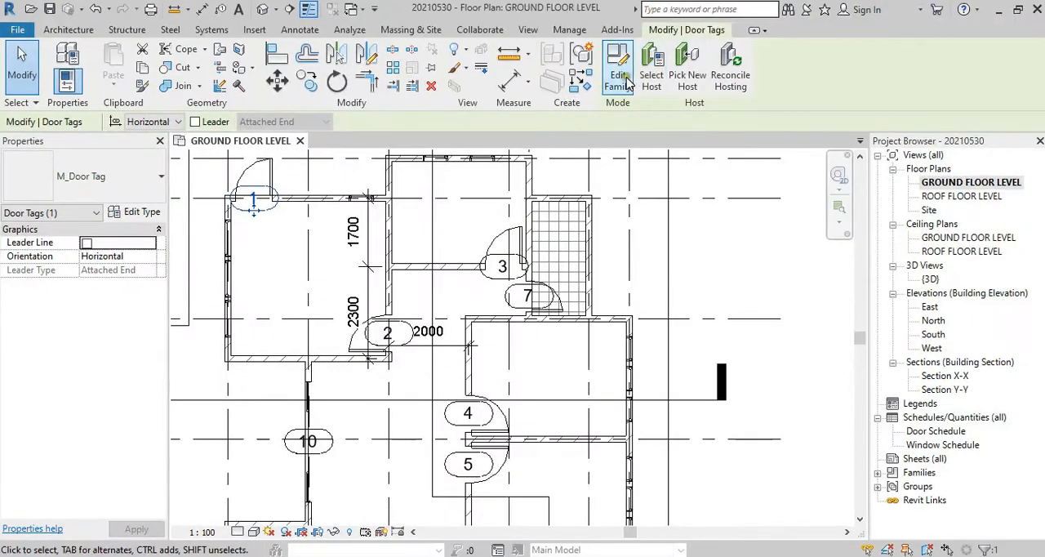
left_click(622, 82)
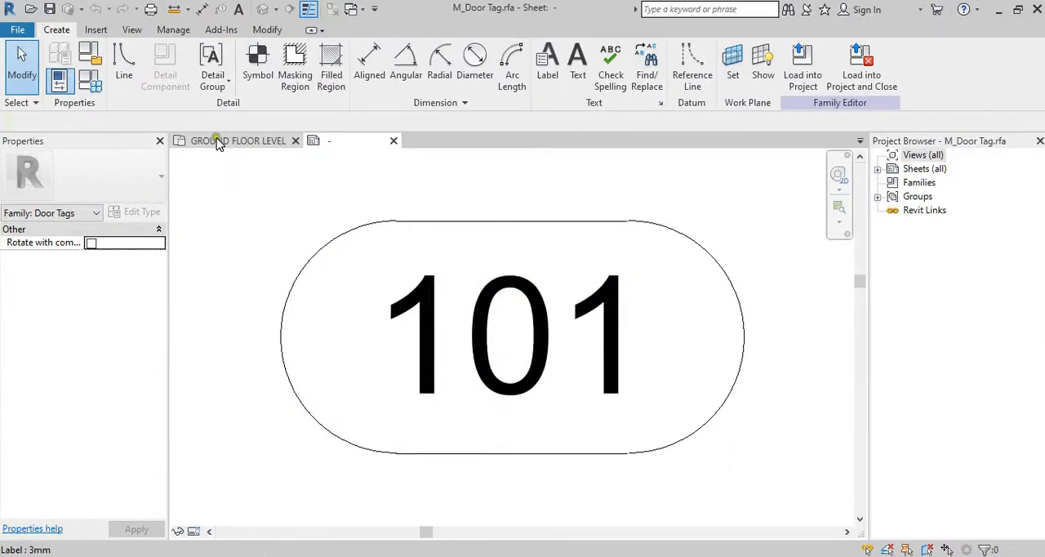
left_click(217, 141)
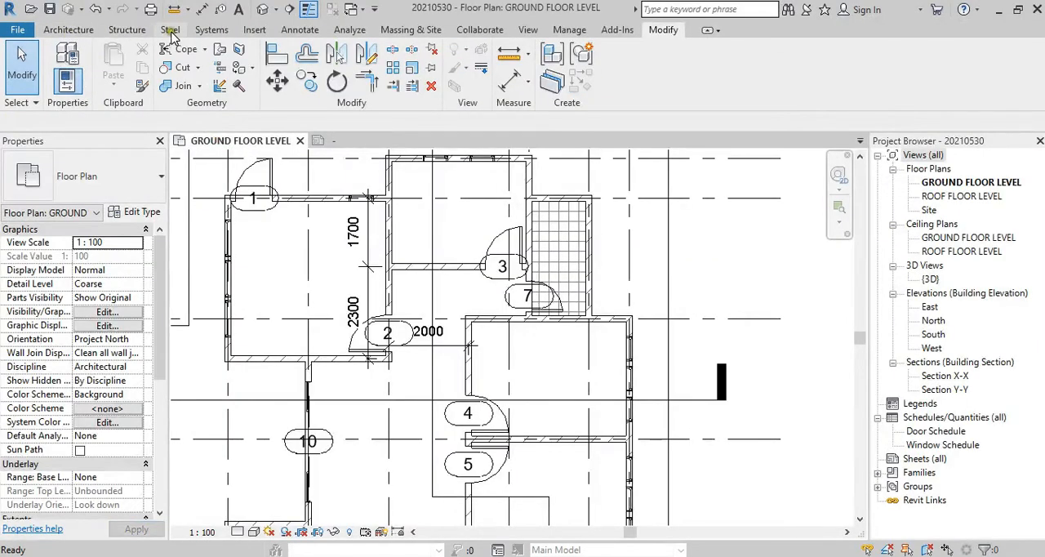
left_click(342, 142)
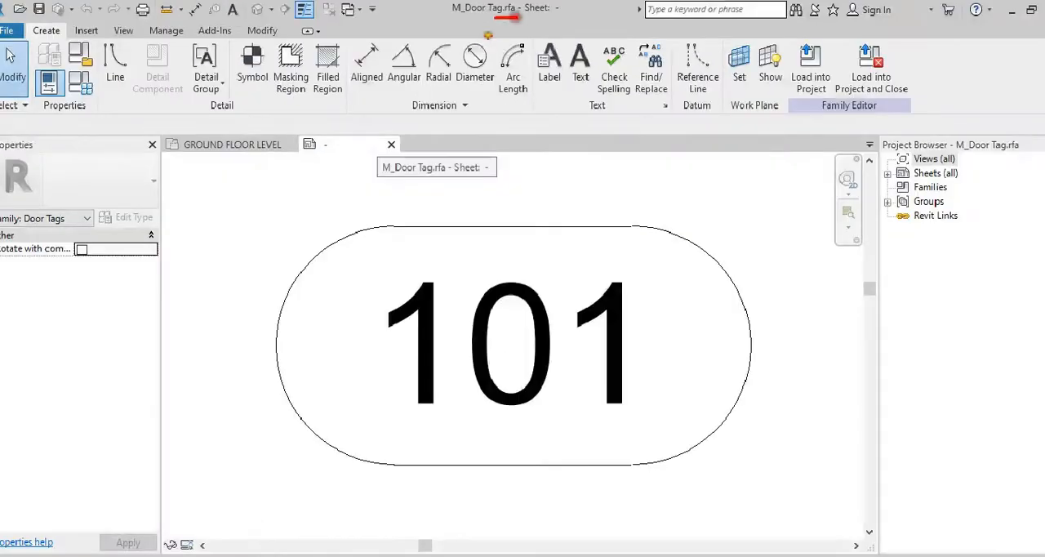
left_click(187, 142)
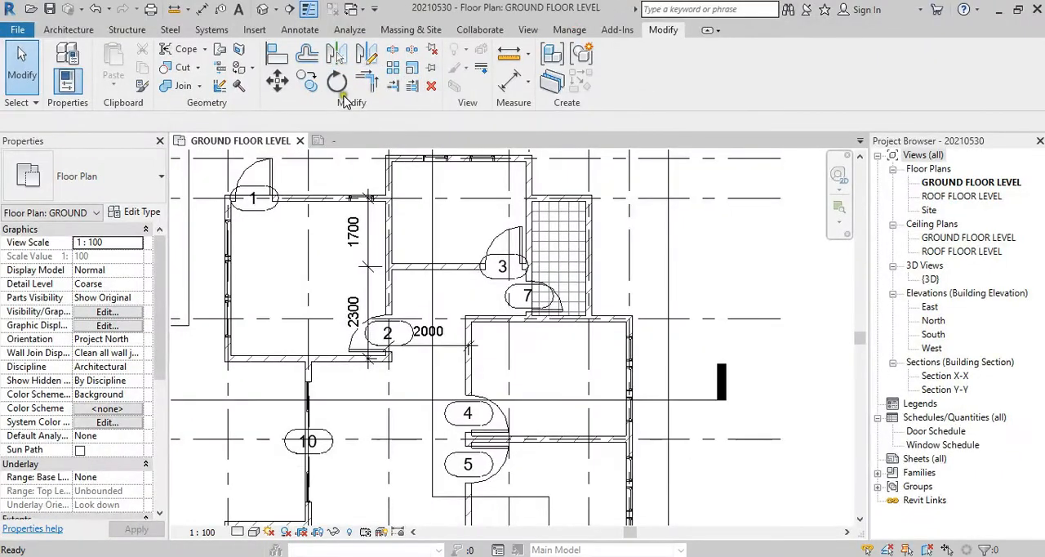
Step: In the M_Door Tag family, open the 101 label's parameters for editing and add Type Mark to the label
left_click(335, 141)
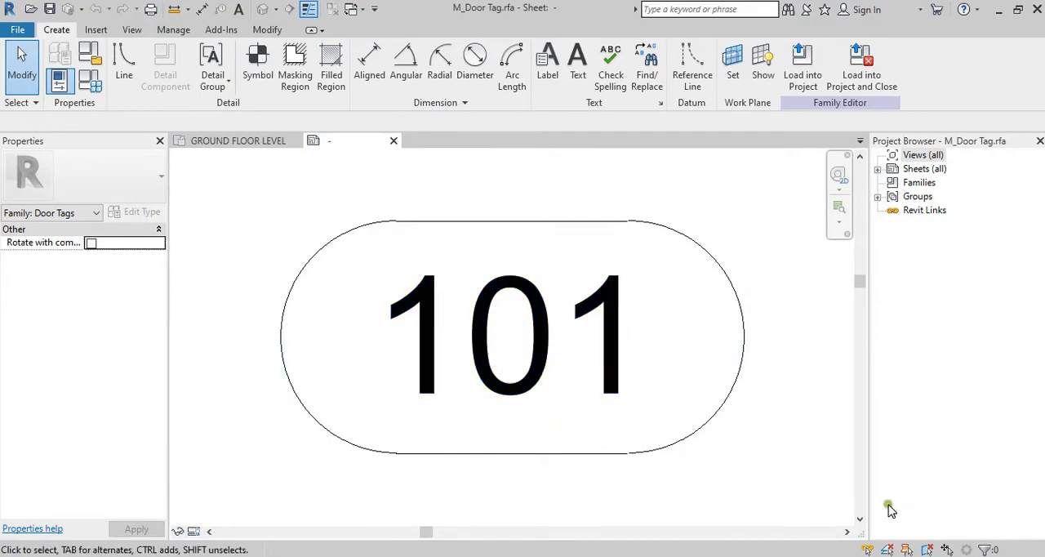
left_click(601, 298)
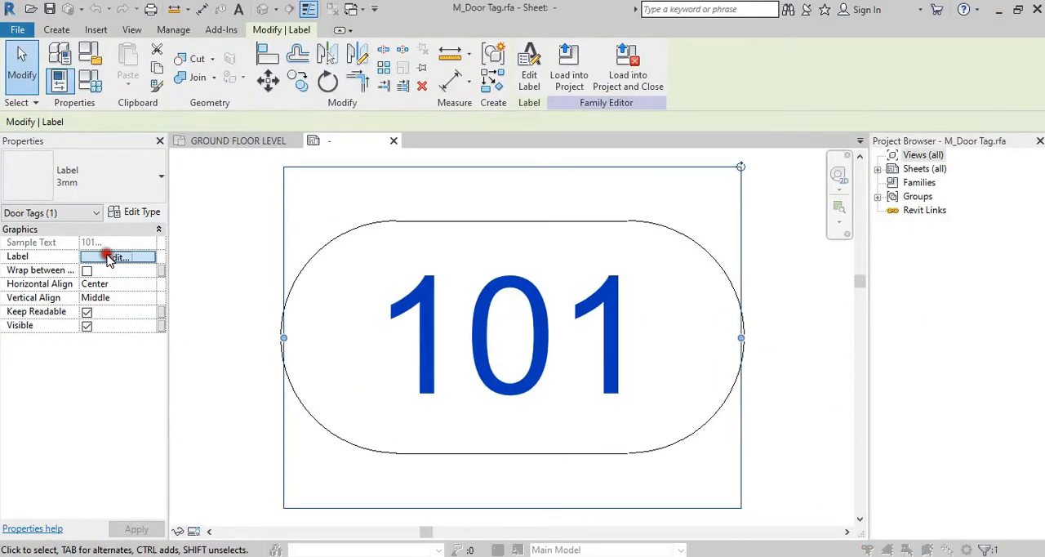
left_click(263, 274)
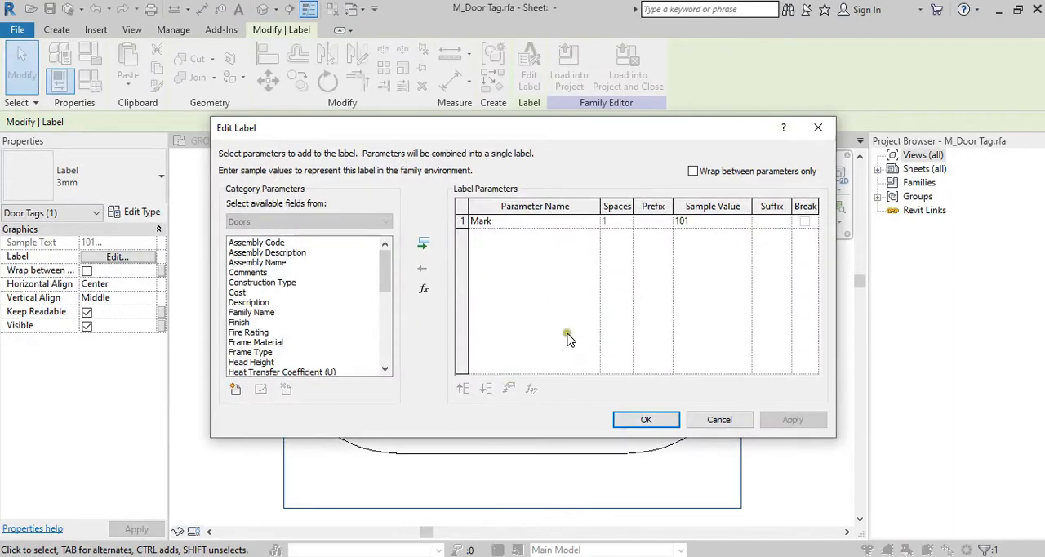
left_click(524, 223)
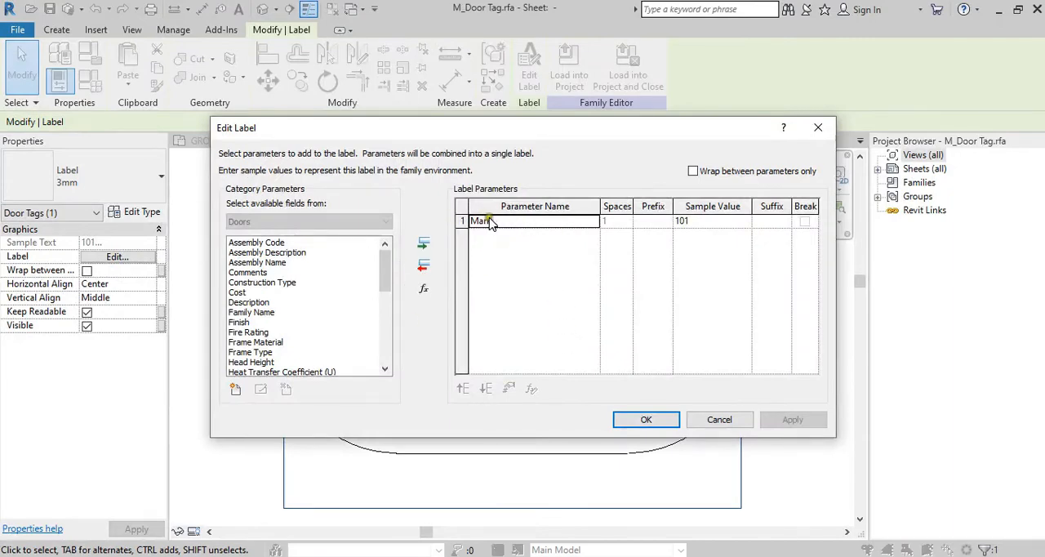
left_click_drag(385, 268, 397, 350)
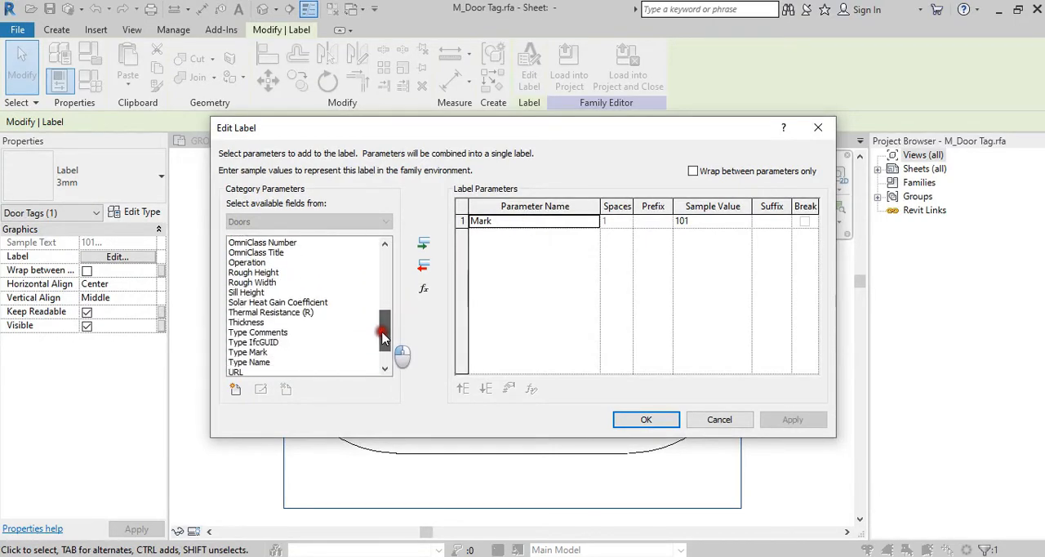
left_click(250, 352)
left_click(422, 245)
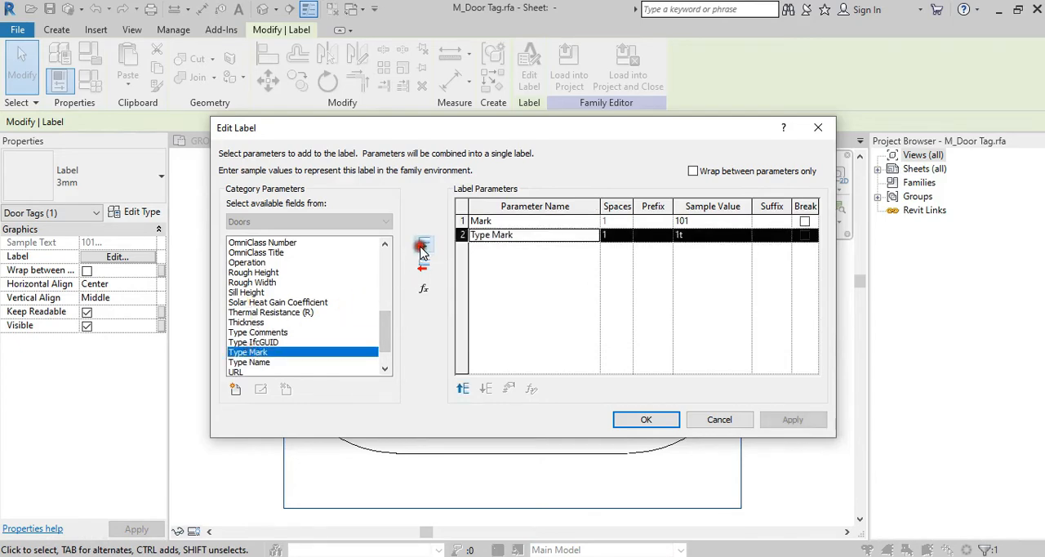
Step: Remove the Mark parameter from the door tag label and accept the label changes
left_click(498, 221)
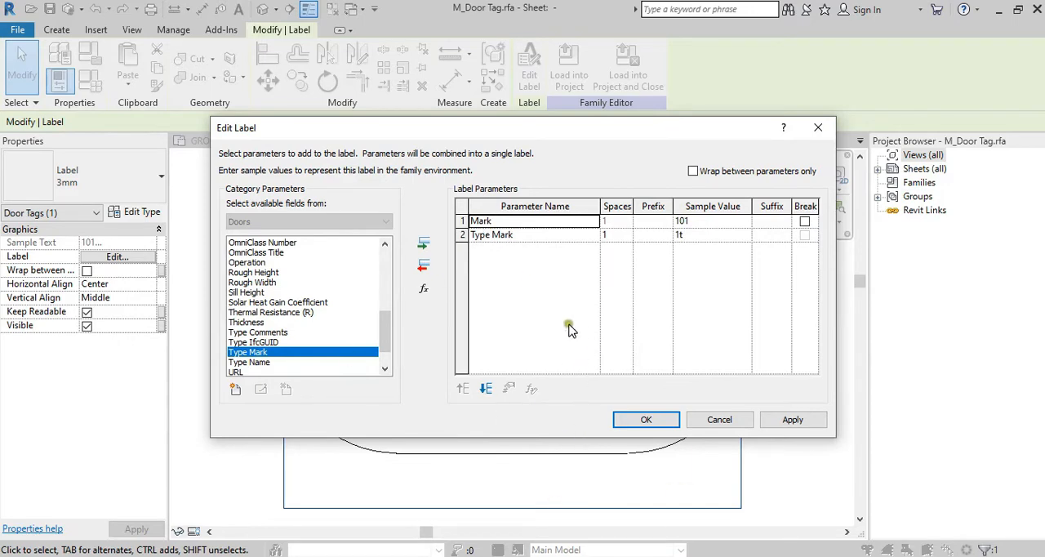
left_click(475, 235)
left_click(488, 220)
left_click(423, 265)
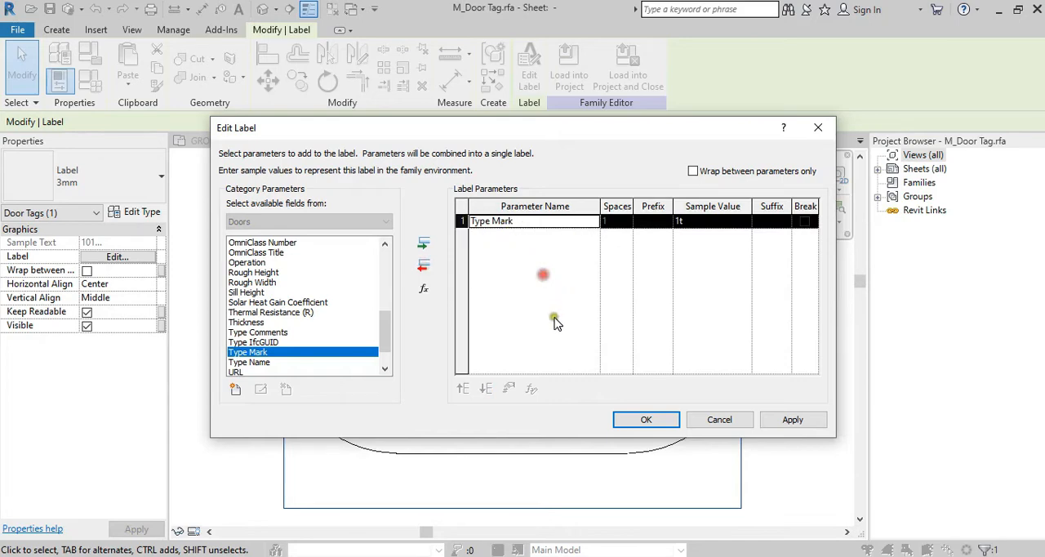
left_click(669, 421)
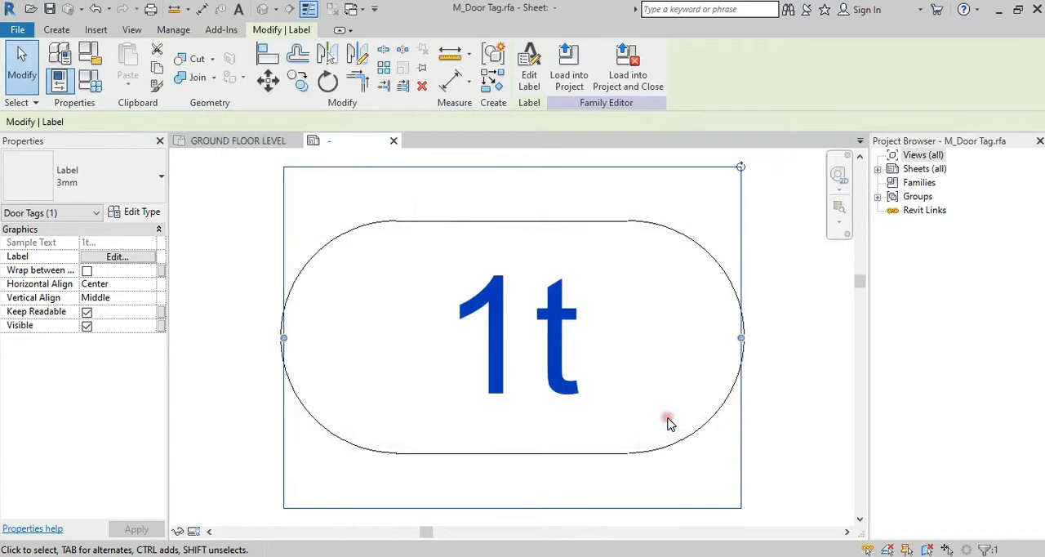
left_click(218, 290)
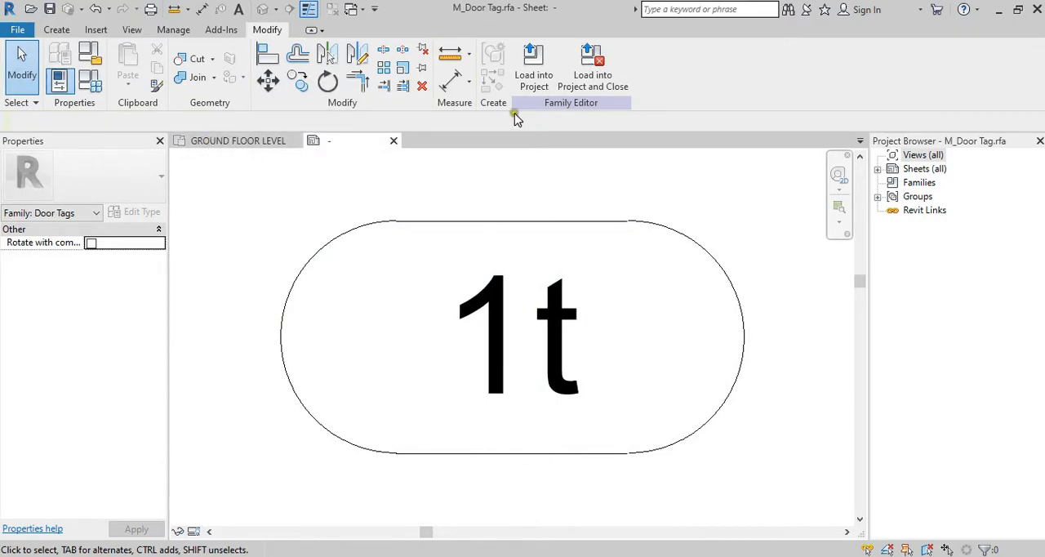
Step: Load the door tag family into the project and close it, choosing to save its changes in the Desktop's test folder
left_click(595, 91)
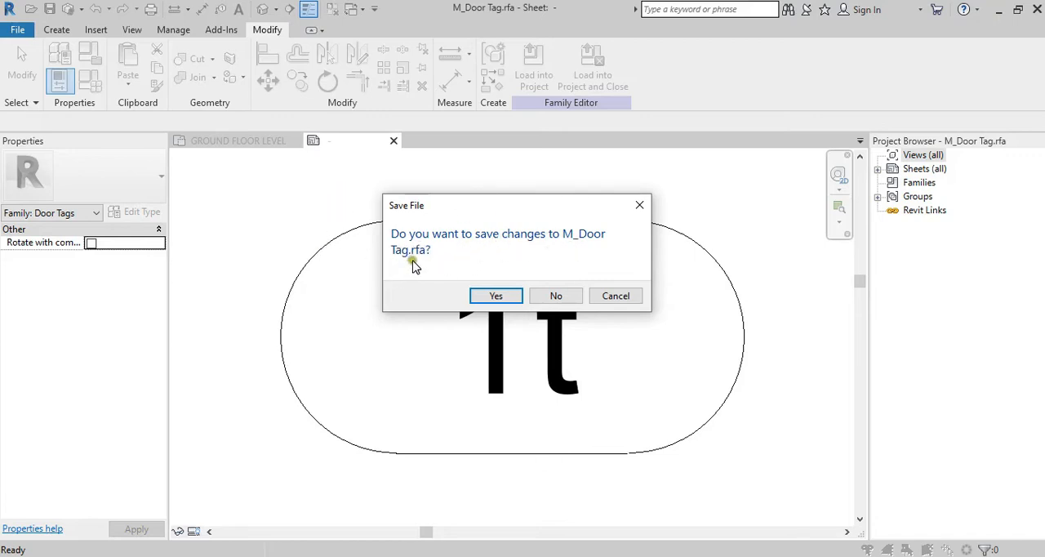
left_click(500, 296)
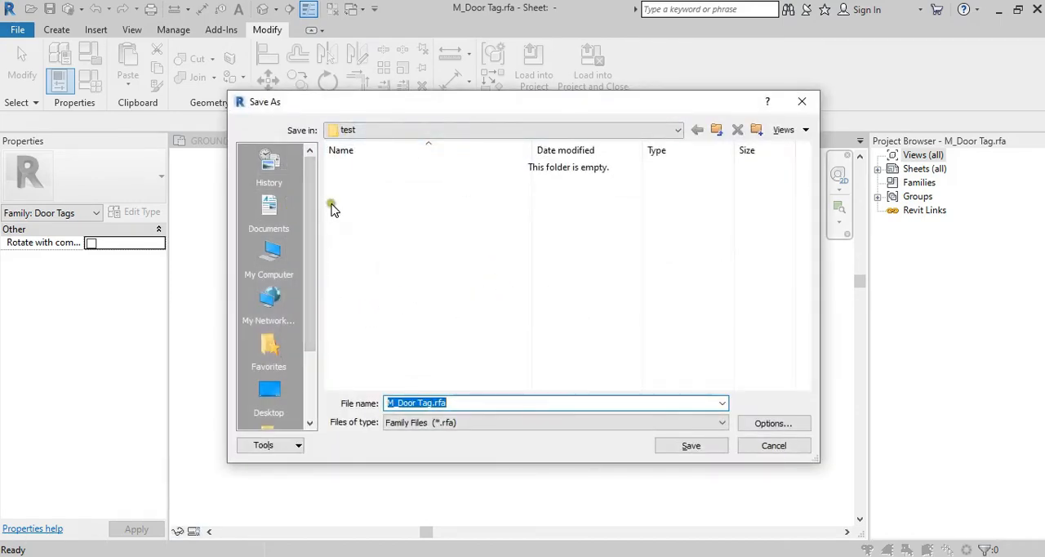
left_click_drag(310, 334, 307, 372)
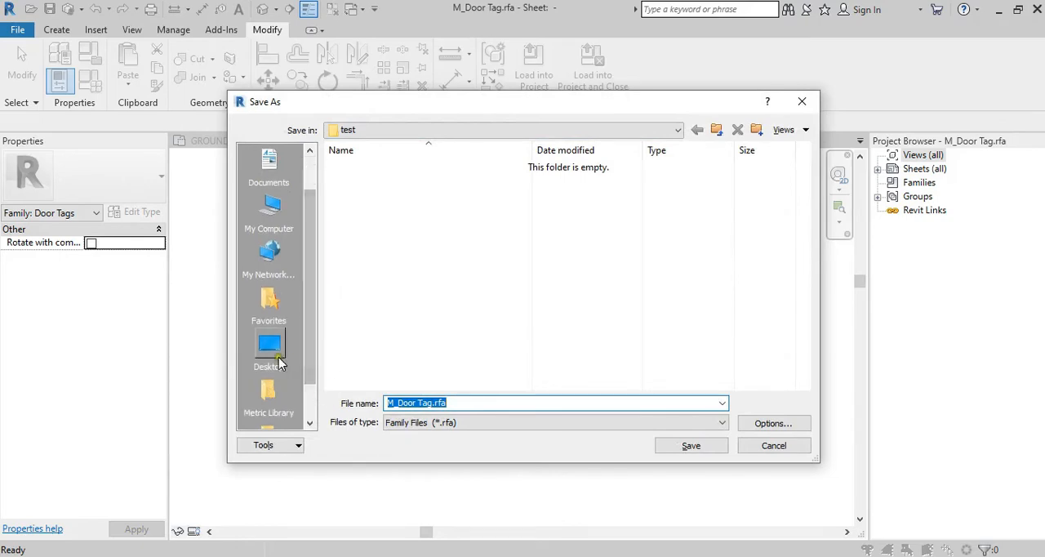
left_click(279, 356)
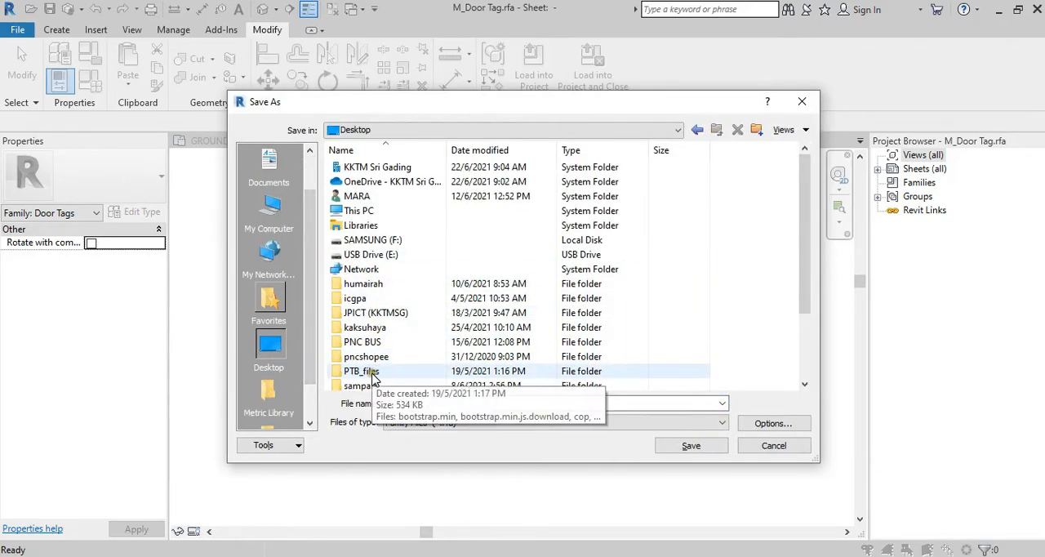
left_click_drag(814, 307, 771, 382)
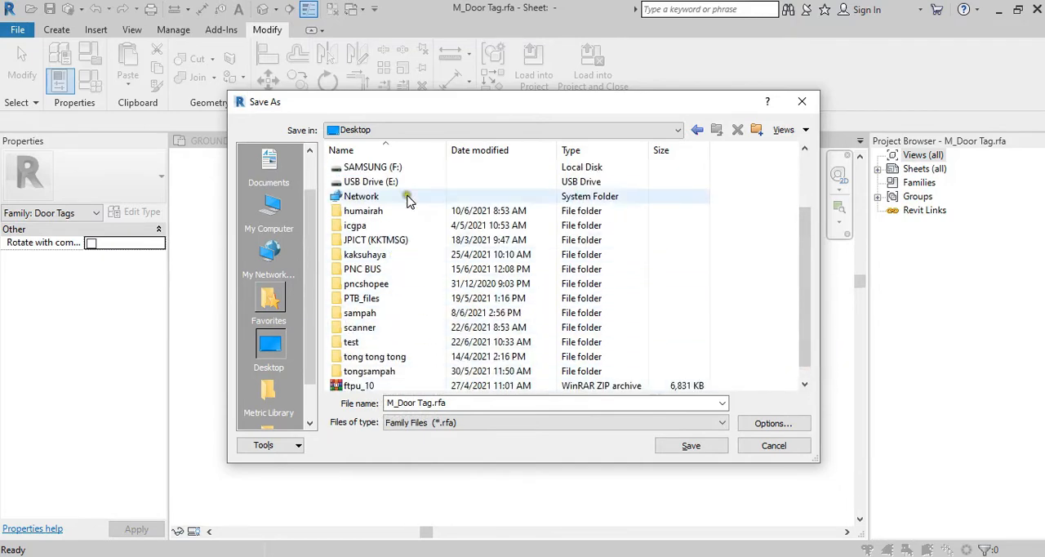
left_click(371, 344)
double_click(372, 344)
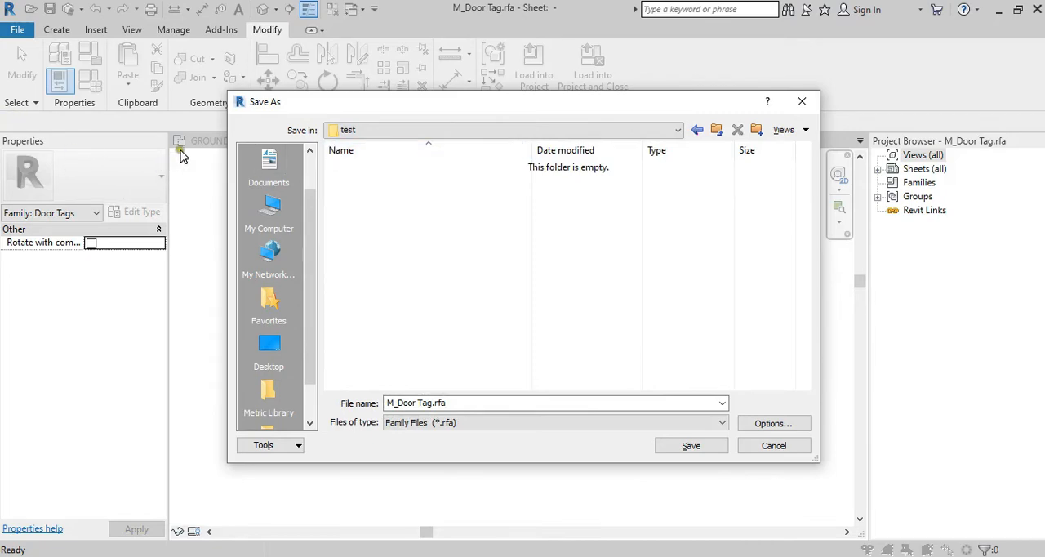
Step: Look through the Metric Library's Annotations folder as a save location and return to the Desktop's test folder
left_click(503, 134)
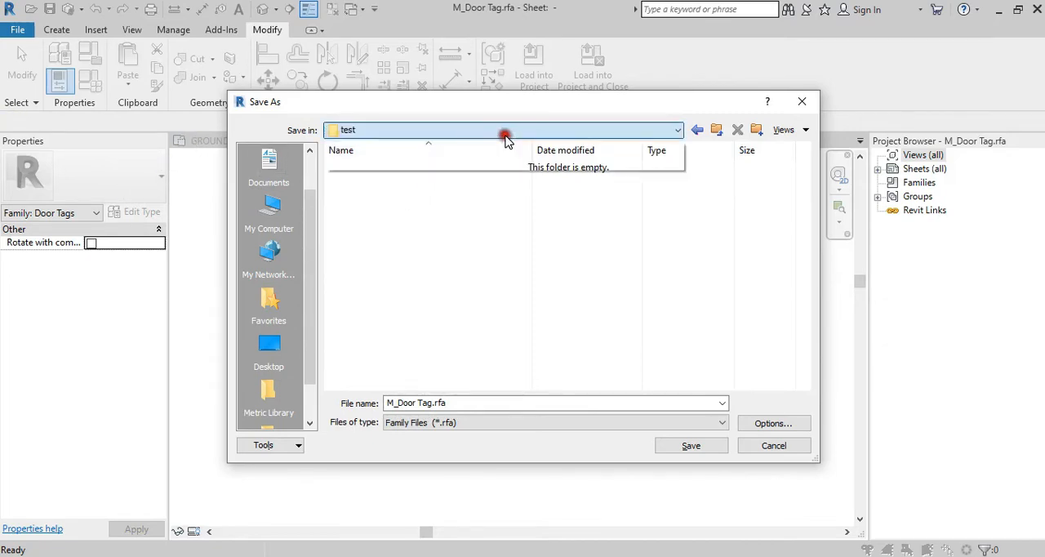
left_click(489, 133)
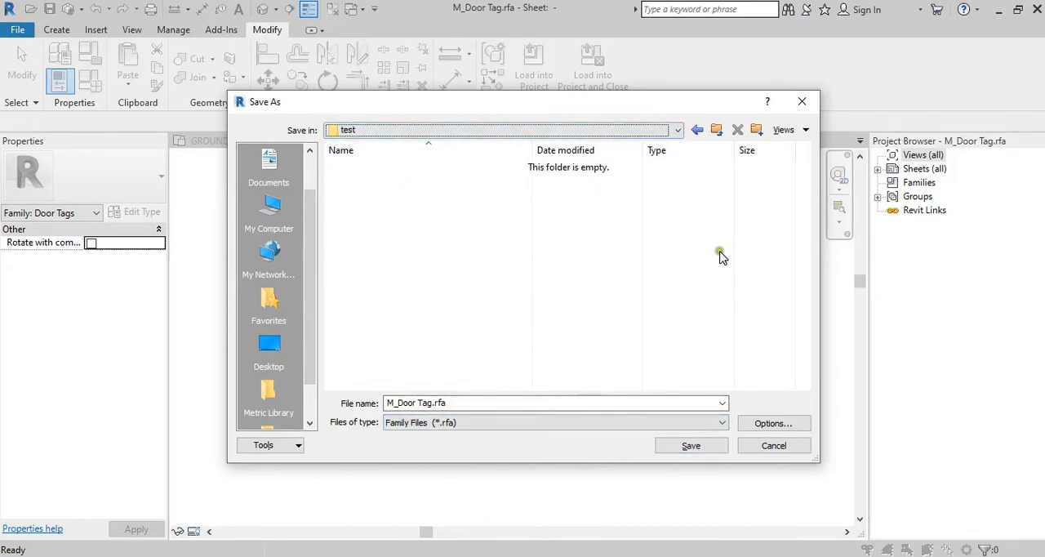
left_click(270, 390)
scroll(422, 269, "down", 8)
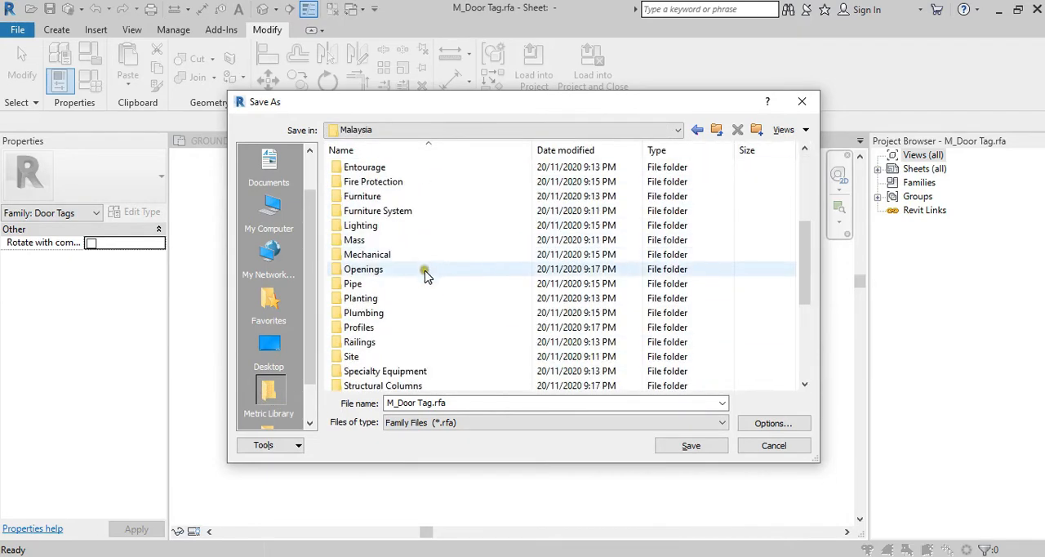
scroll(386, 347, "up", 1)
scroll(386, 347, "up", 7)
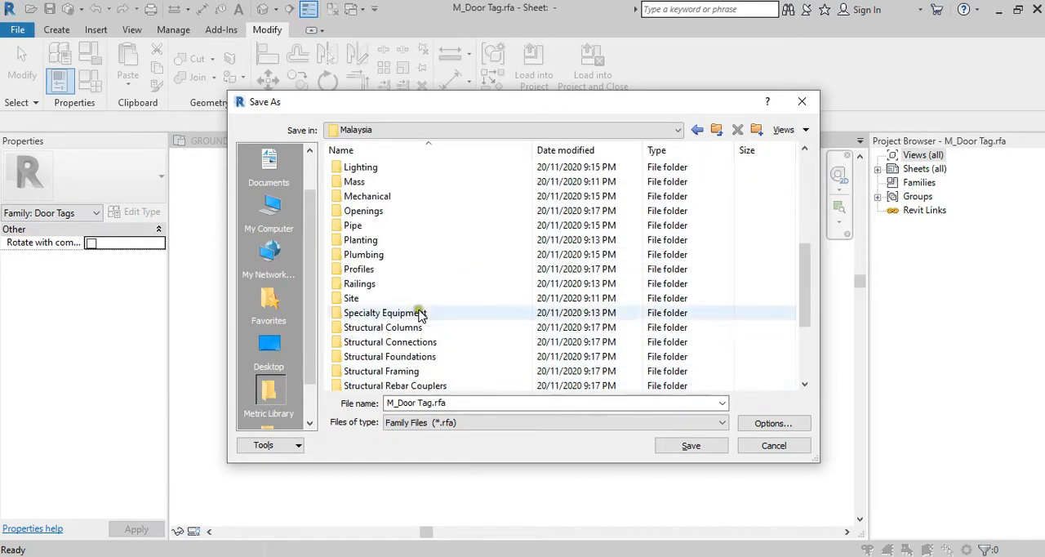
double_click(399, 168)
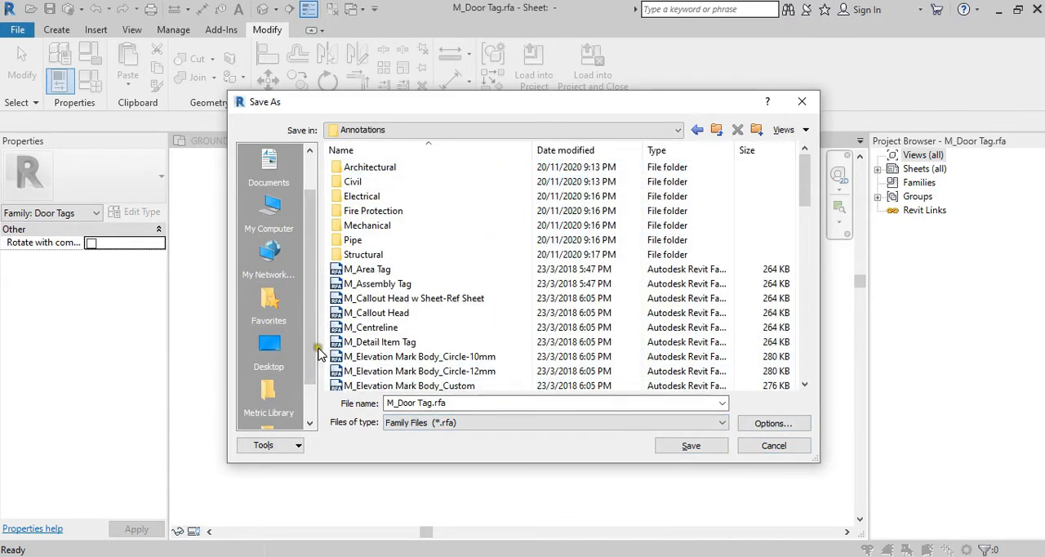
left_click(271, 347)
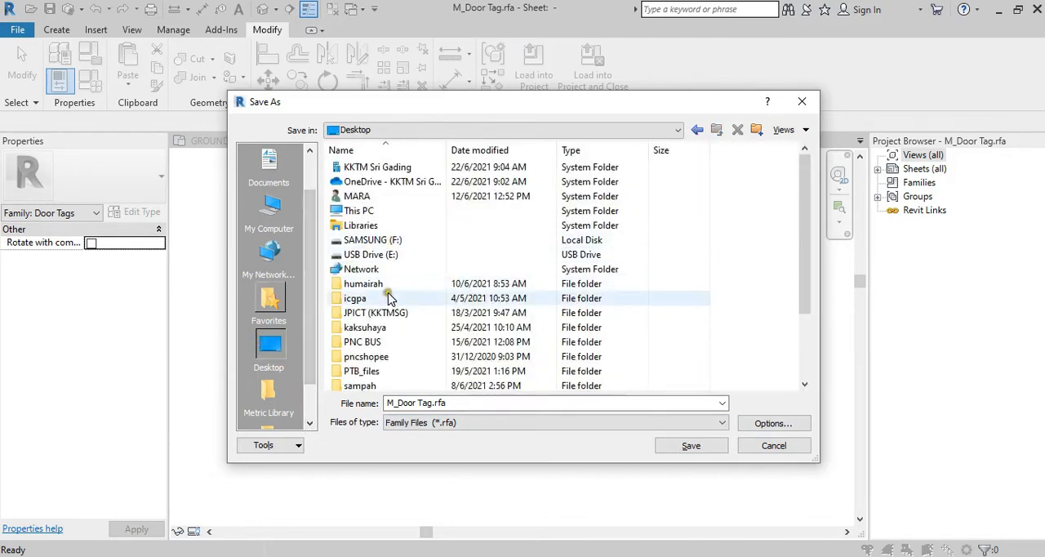
scroll(390, 372, "down", 1)
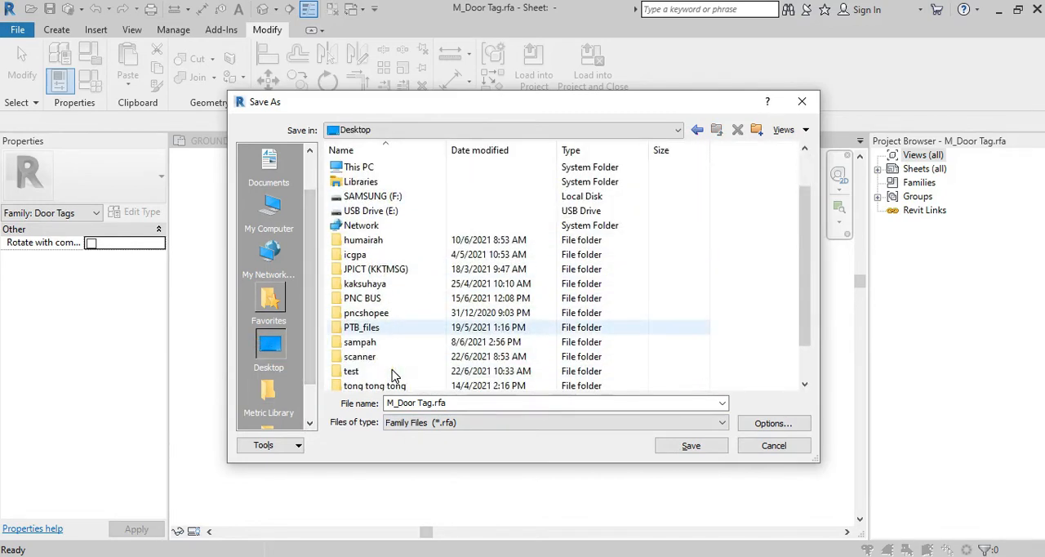
double_click(351, 371)
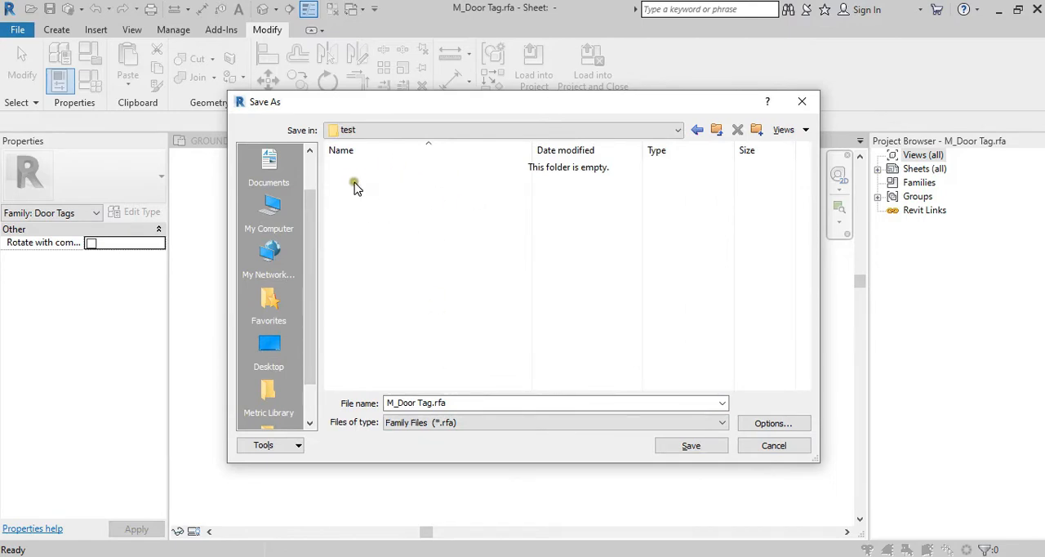
Step: Save the modified door tag family as M_Door Tag.rfa in the test folder, using the Family Files (*.rfa) type
left_click(460, 423)
left_click(460, 424)
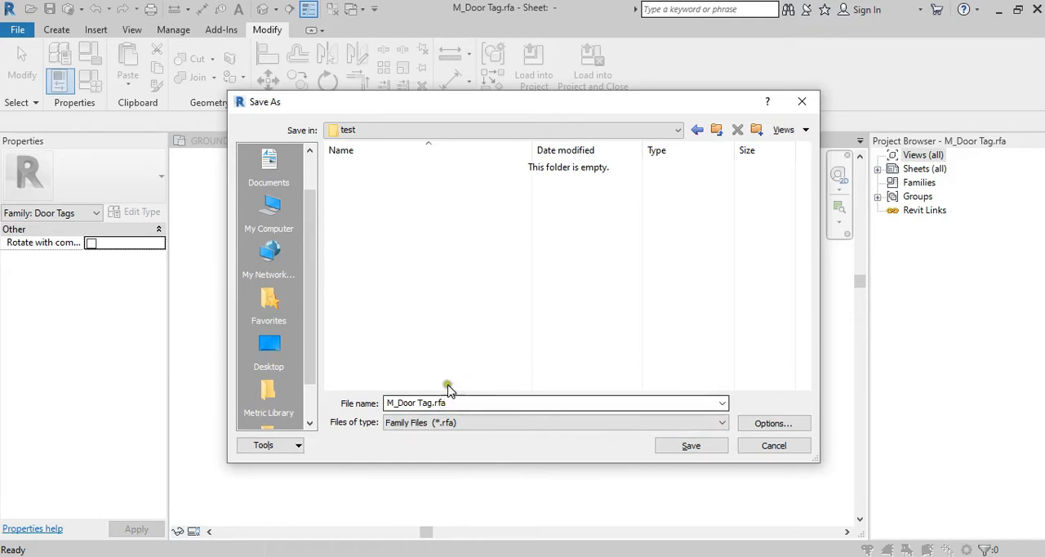
left_click(684, 449)
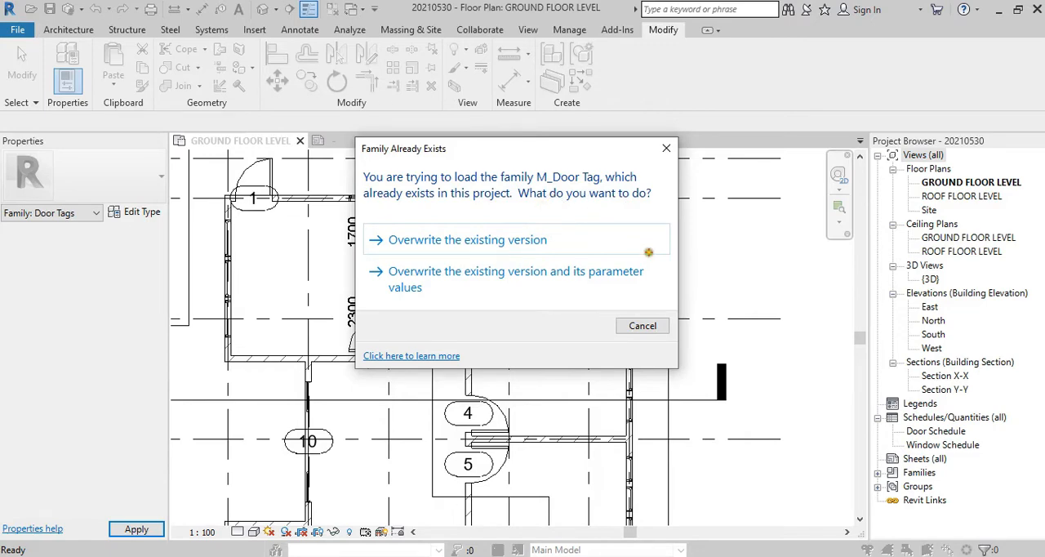
left_click_drag(648, 288, 826, 186)
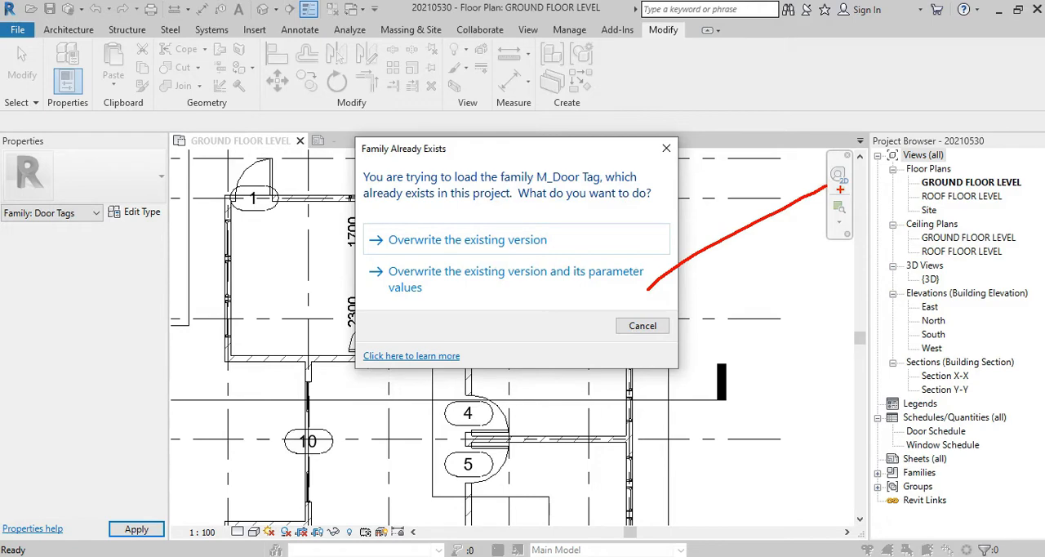
type("detal")
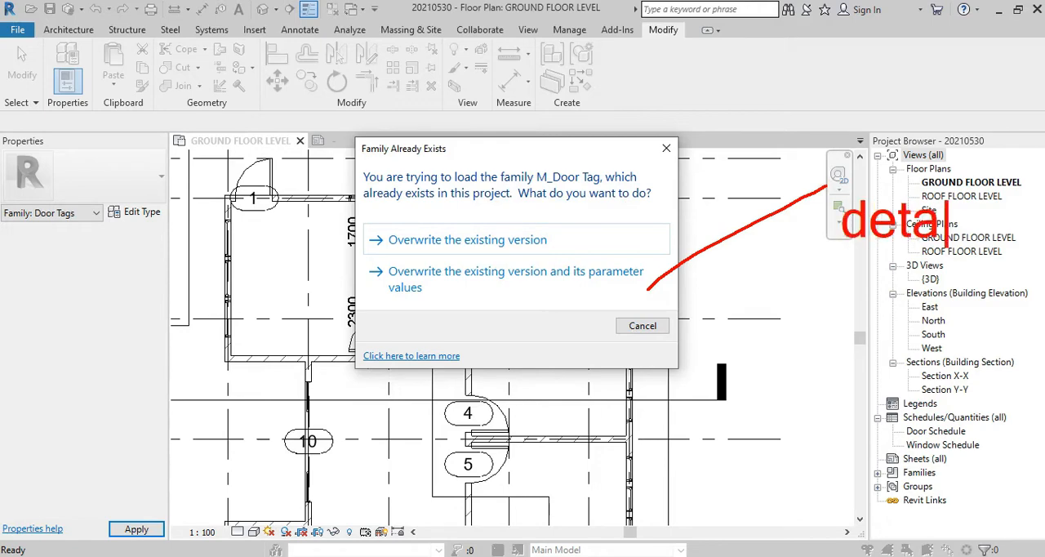
key("BackSpace")
key("BackSpace")
key("BackSpace")
type("fault")
key("Return")
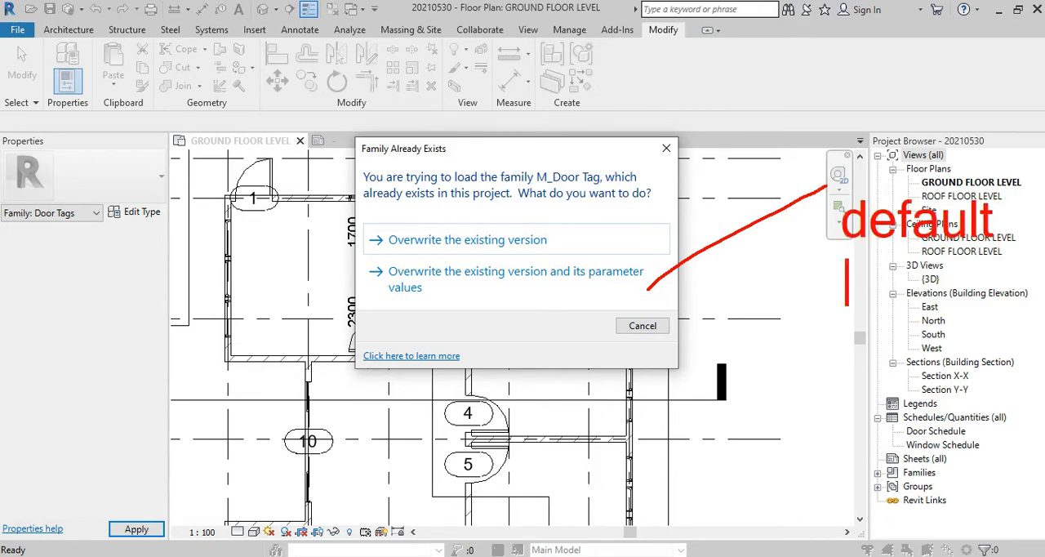
key("Return")
type("modify")
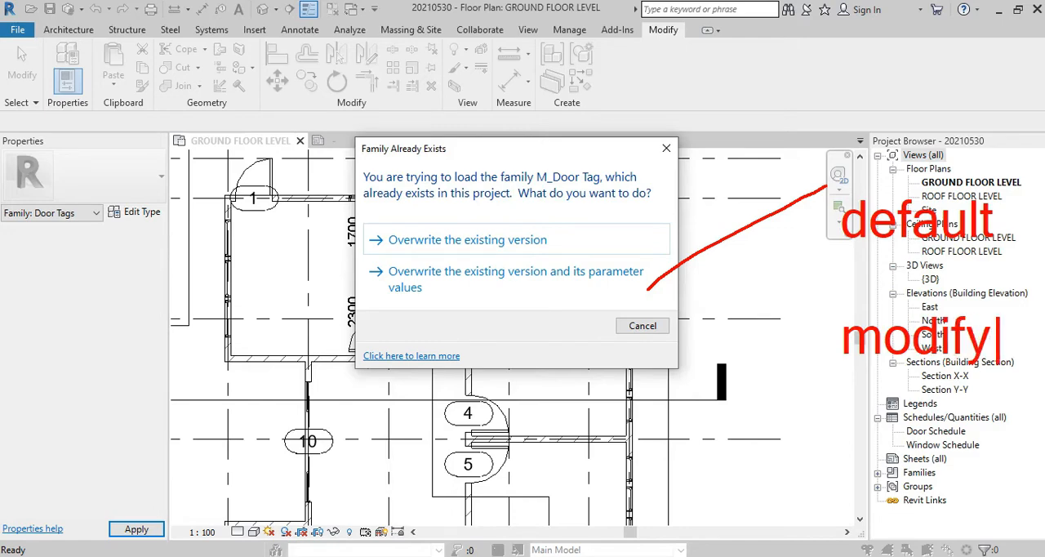
key("Return")
type("(")
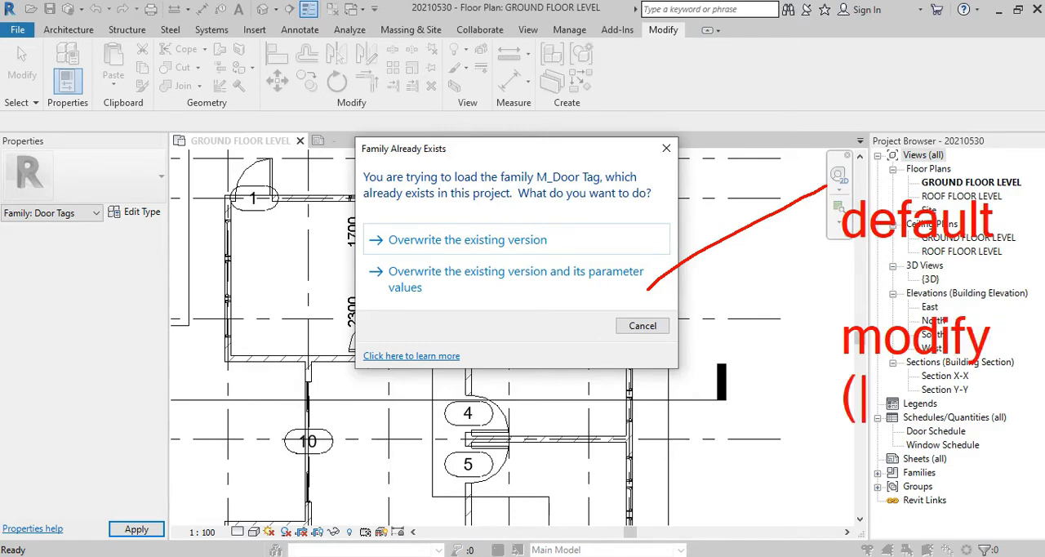
type("desktop")
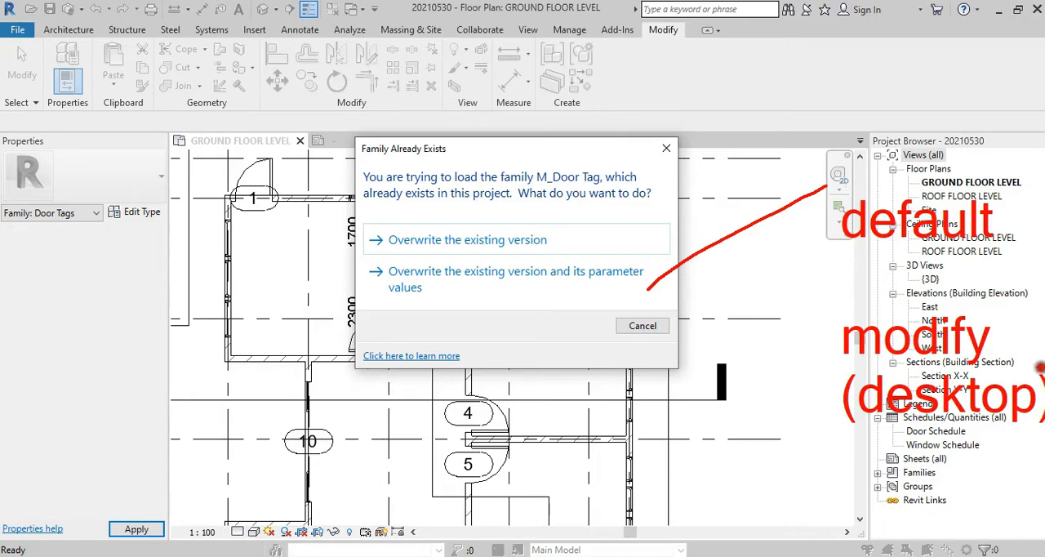
mouse_move(1010, 352)
left_mouse_down()
mouse_move(936, 319)
mouse_move(872, 404)
left_mouse_up()
mouse_move(1000, 449)
left_mouse_down()
mouse_move(985, 421)
mouse_move(938, 433)
left_mouse_up()
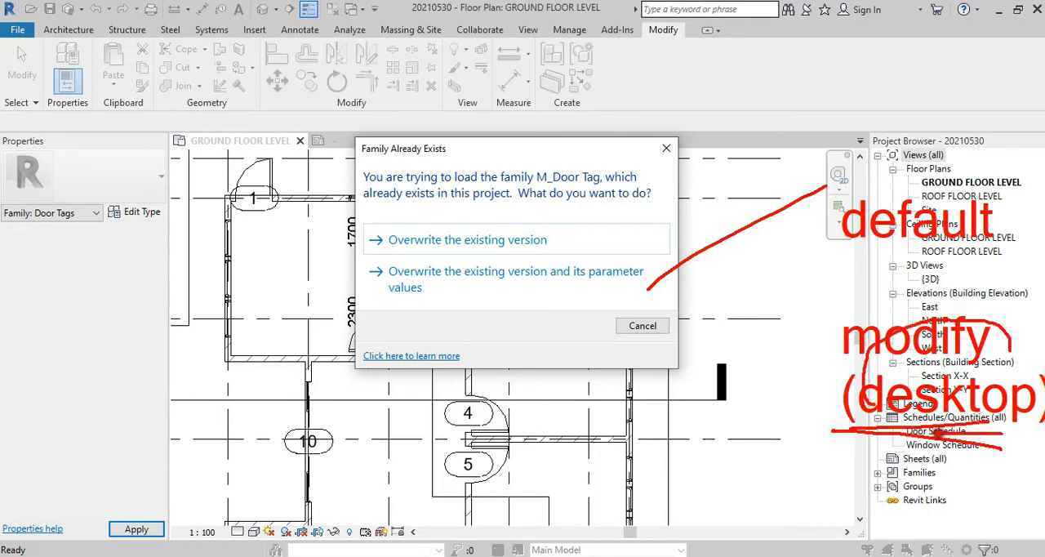
key("Escape")
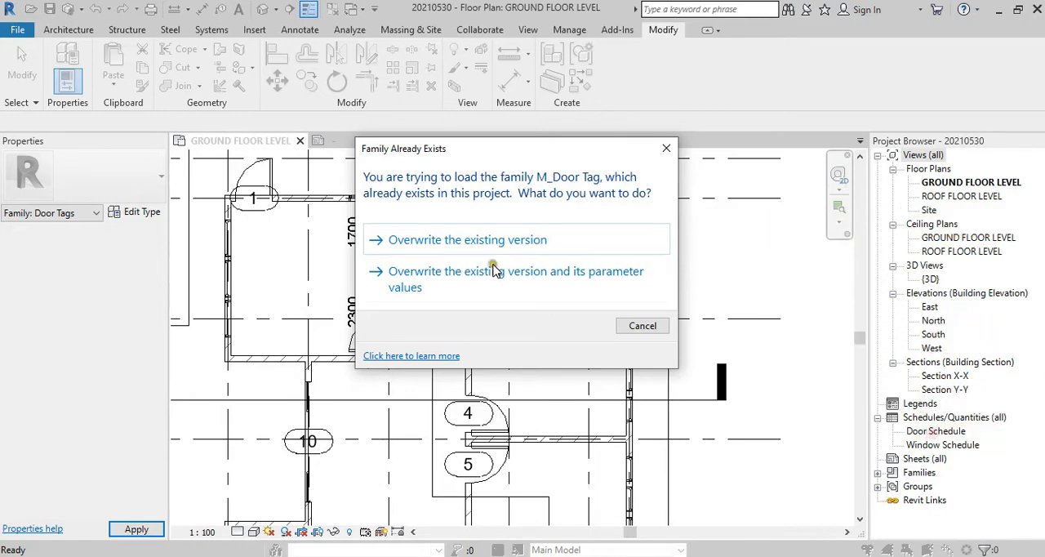
Step: Overwrite the project's existing M_Door Tag family together with its parameter values
left_click(437, 286)
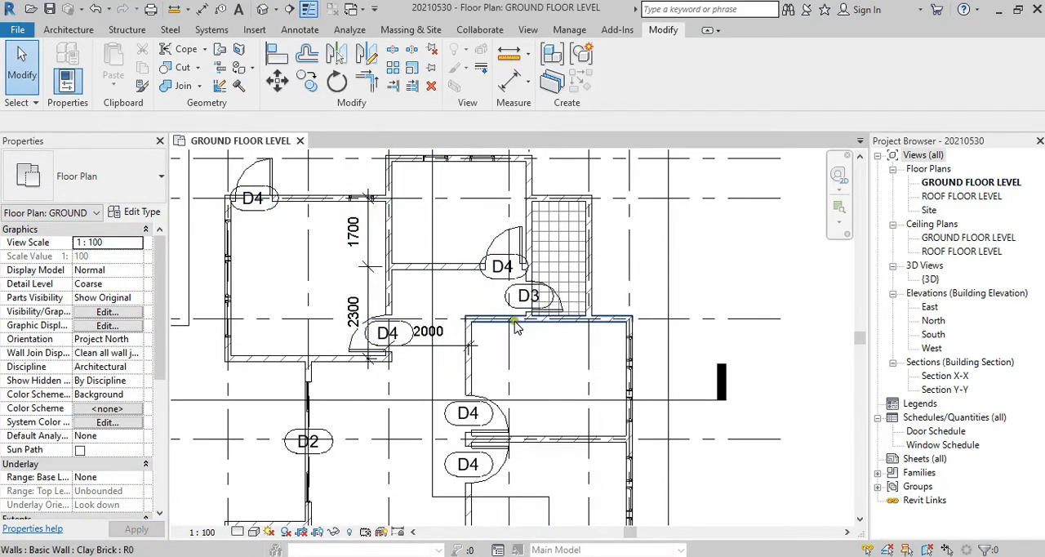
Step: Compare the plan's door tags with the door schedule and circular door tags on the reference A101 sheet PDF, and return to Revit
scroll(484, 305, "down", 5)
scroll(484, 304, "up", 5)
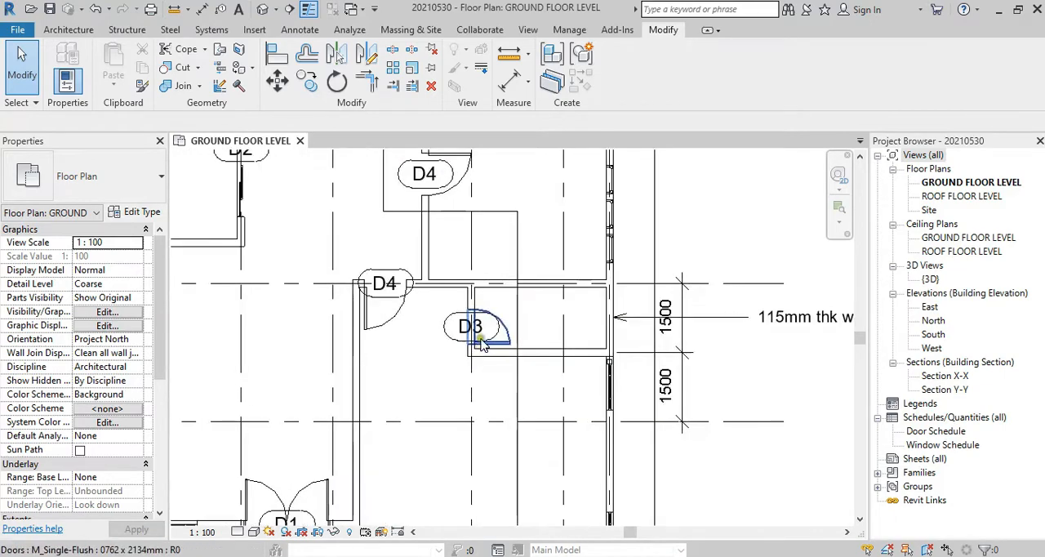
scroll(432, 357, "down", 2)
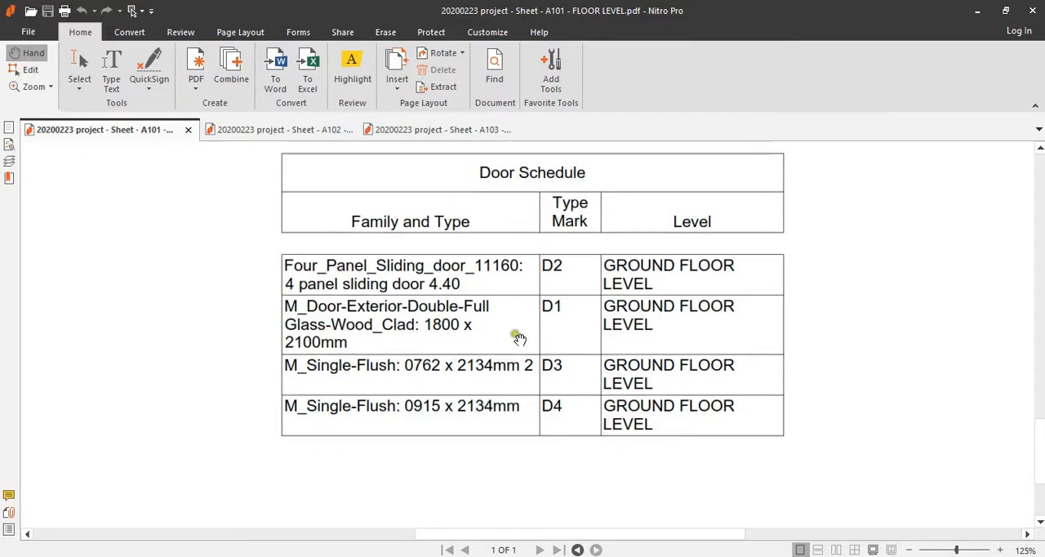
scroll(520, 346, "down", 1, "ctrl")
scroll(359, 312, "up", 1)
middle_click_drag(378, 350, 468, 471)
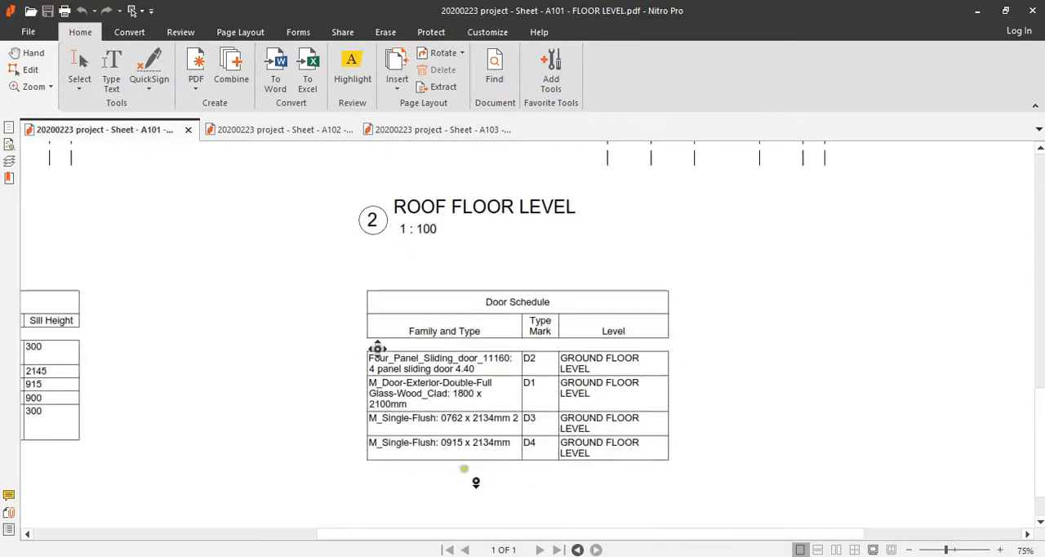
left_click_drag(405, 322, 791, 467)
left_click_drag(435, 307, 540, 516)
scroll(495, 349, "up", 2, "ctrl")
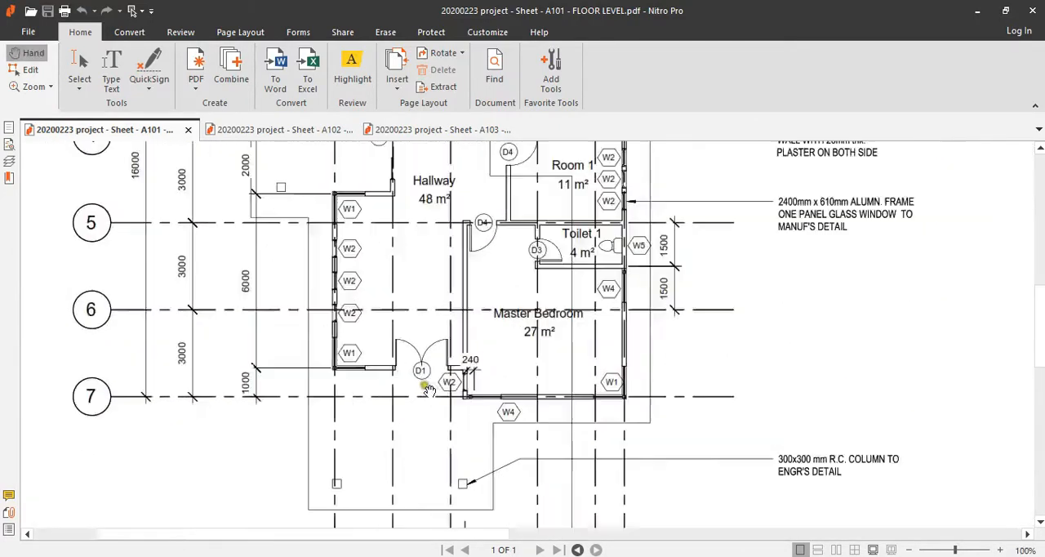
scroll(437, 347, "up", 2)
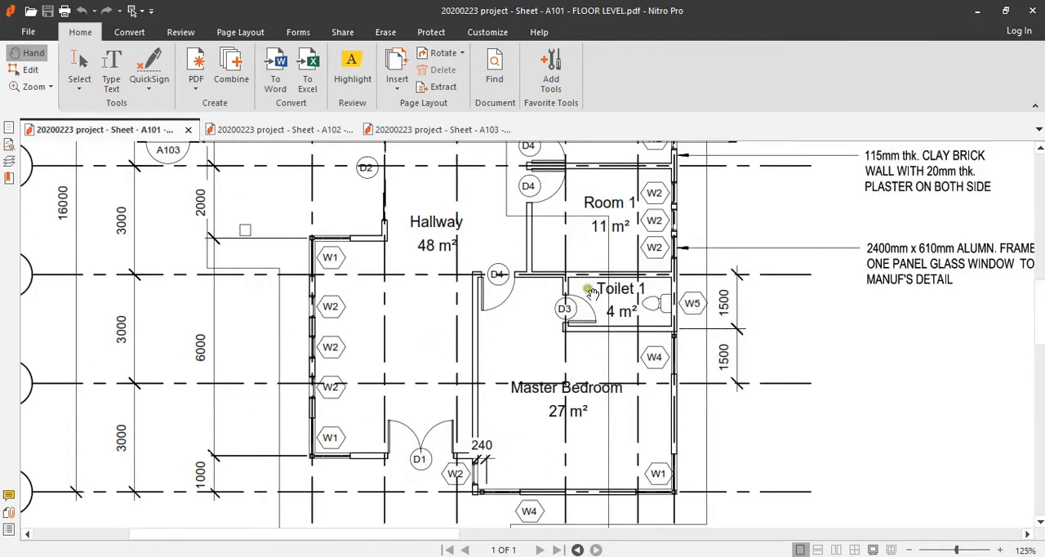
key("alt+Tab")
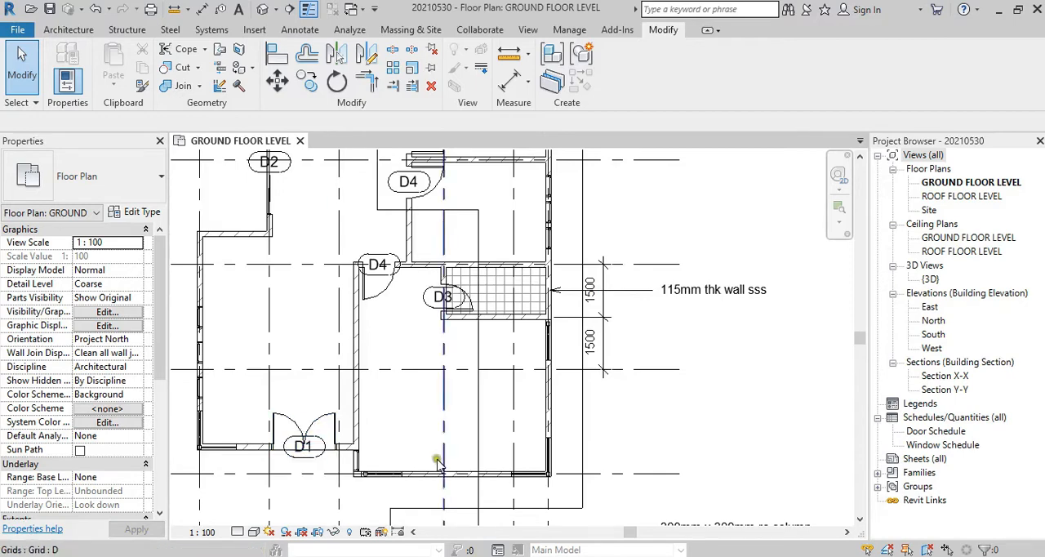
Step: Open the door tag's family from the D1 tag and delete the outline's two straight lines and left arc
left_click(324, 457)
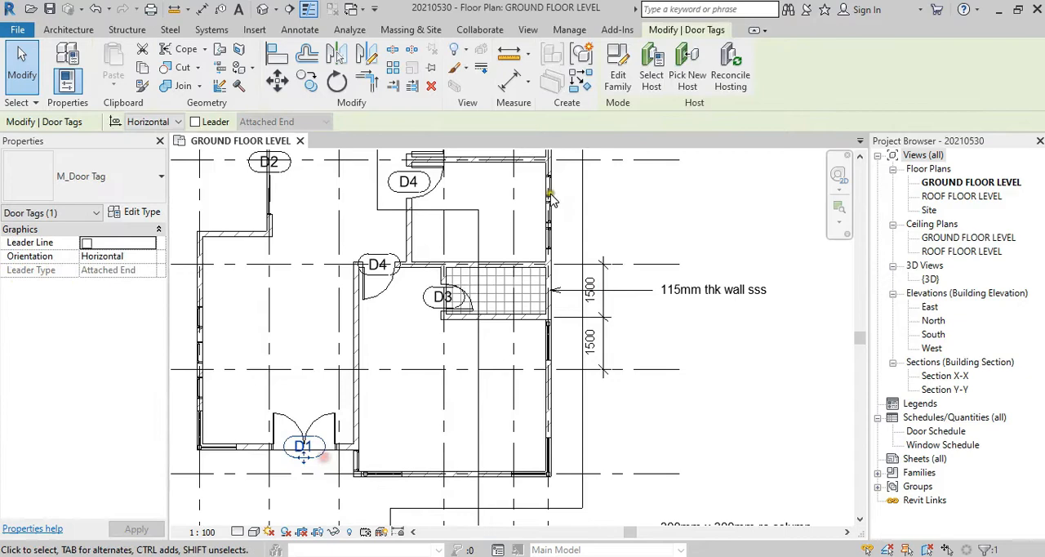
left_click(616, 85)
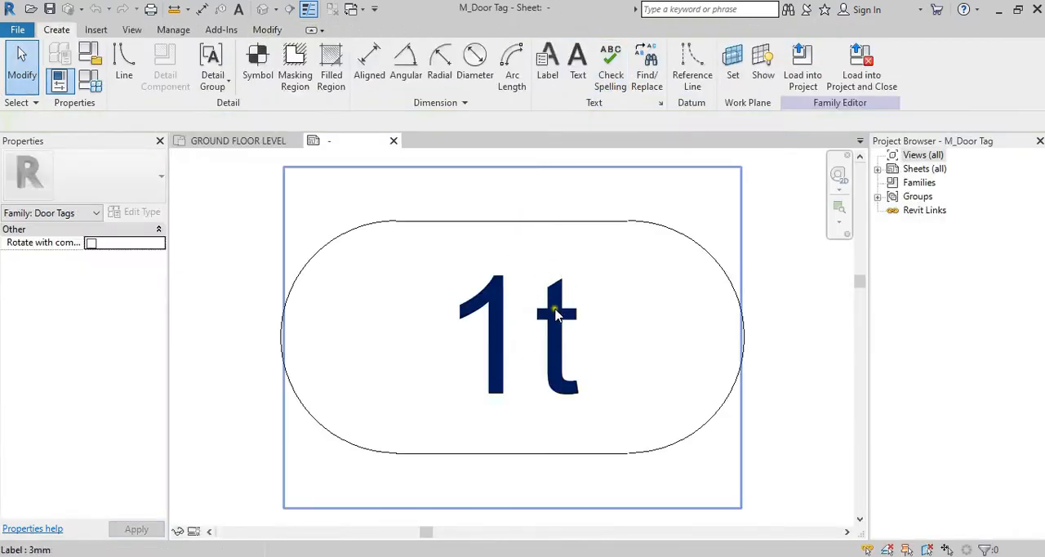
left_click(555, 314)
left_click(766, 255)
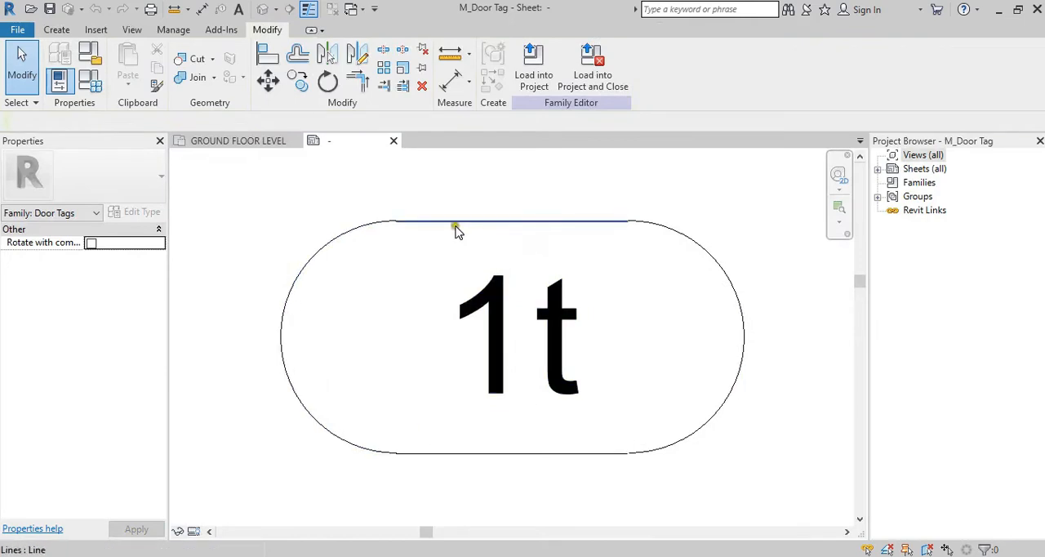
left_click(577, 233)
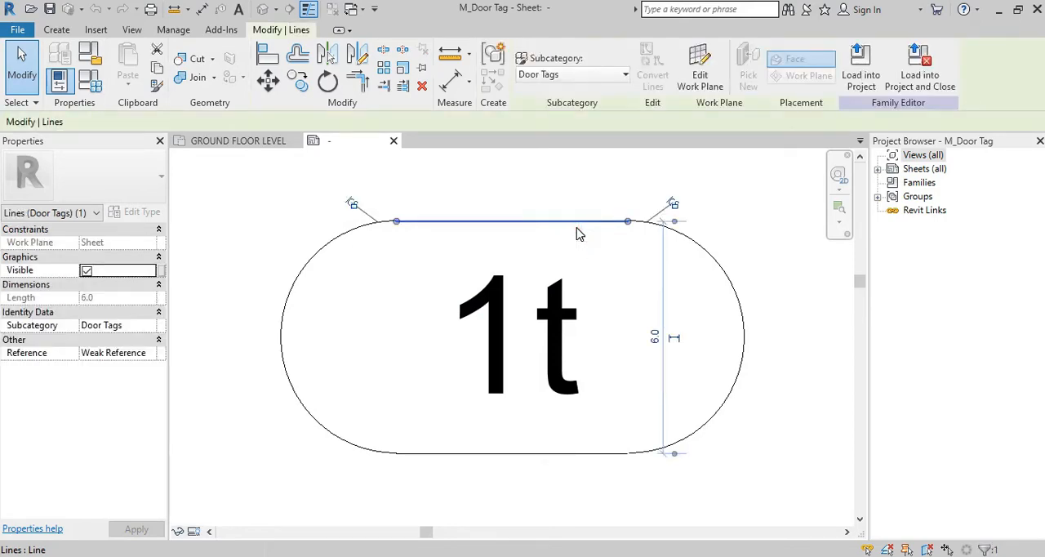
key("Delete")
left_click(365, 229)
key("Delete")
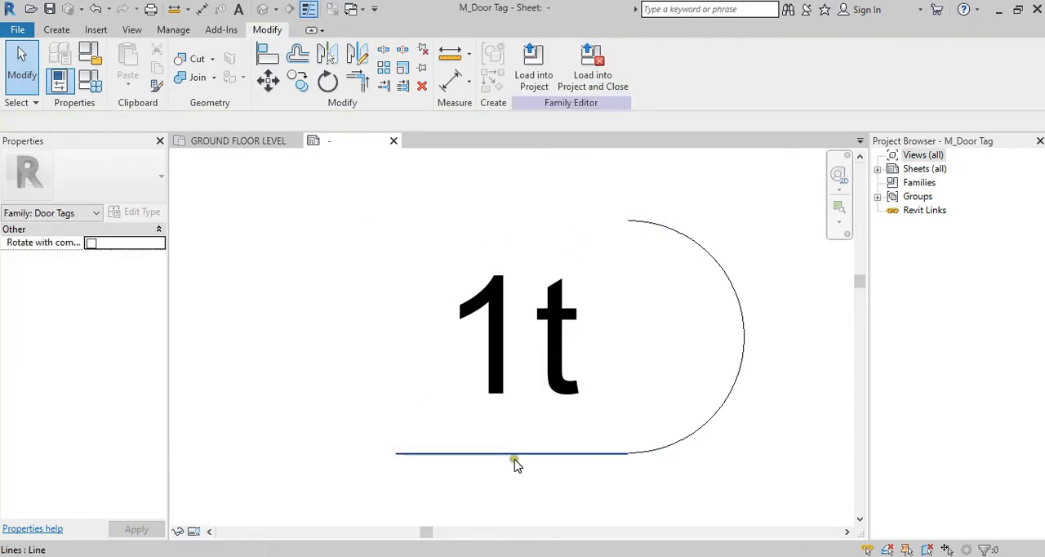
left_click(516, 456)
key("Delete")
Step: Extend the remaining arc into a full circle of radius 3.0 and move it around the label
left_click(693, 242)
left_click_drag(627, 222, 625, 483)
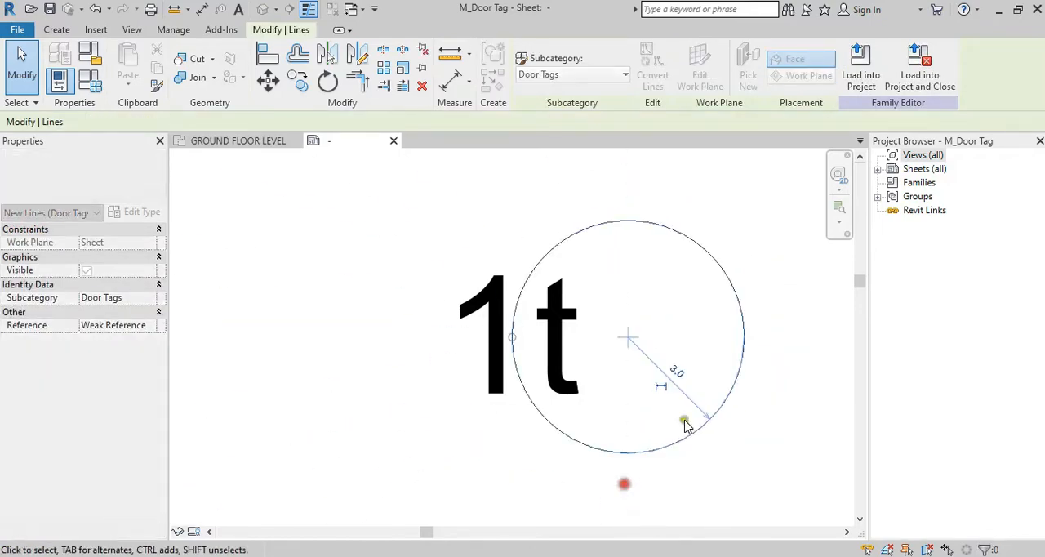
left_click_drag(700, 258, 599, 258)
left_click(551, 326)
left_click(112, 170)
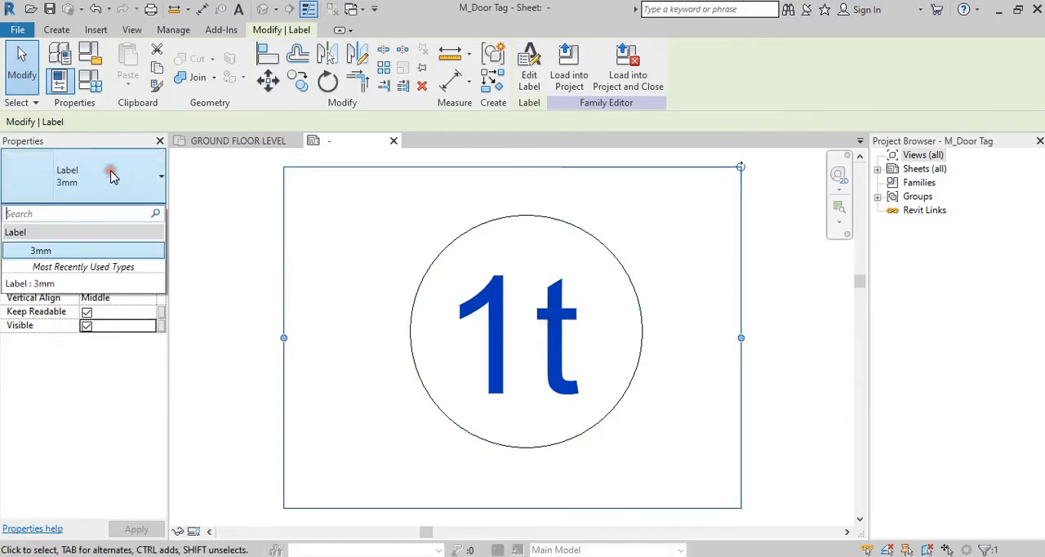
left_click(112, 170)
left_click(133, 214)
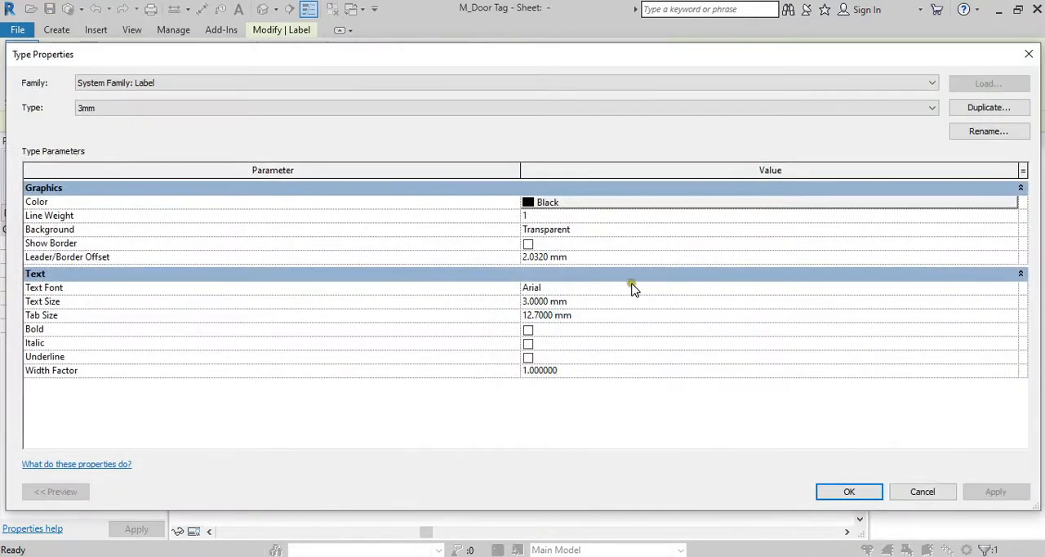
left_click(589, 303)
type("1.5")
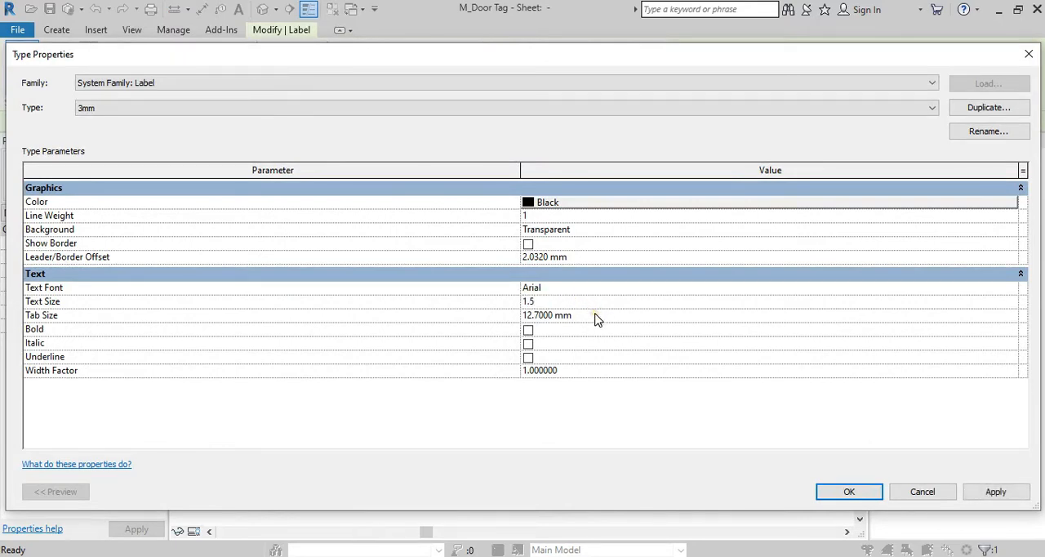
left_click(596, 319)
left_click(604, 301)
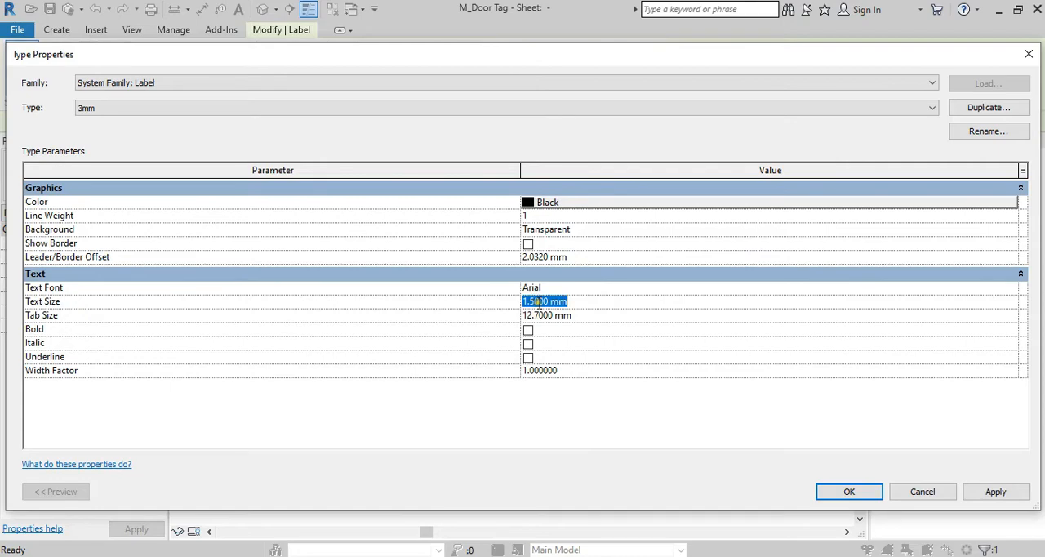
left_click(924, 491)
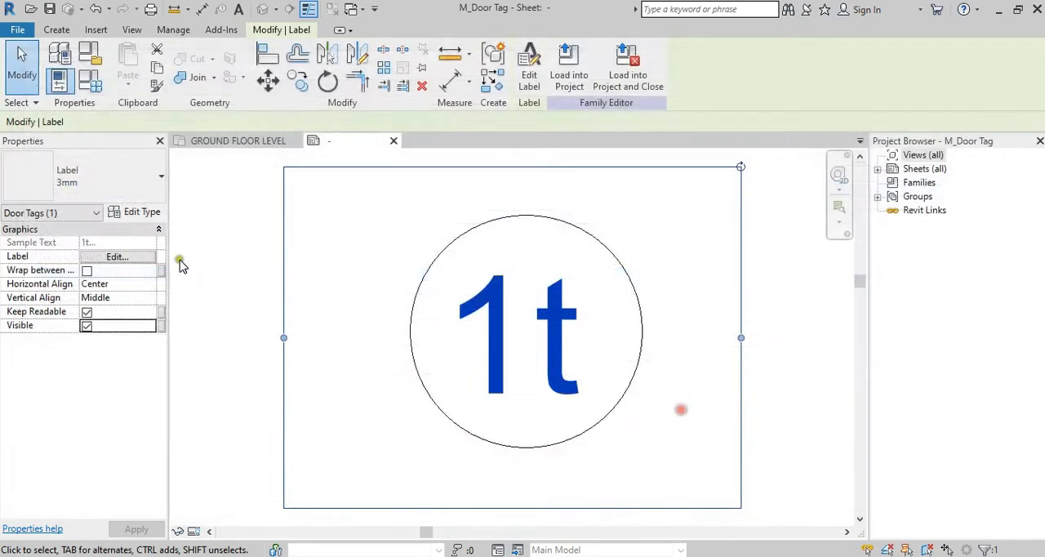
Step: Duplicate the label's 3mm type as 1.5mm and set its text size to 1.5 mm
left_click(133, 206)
left_click(971, 109)
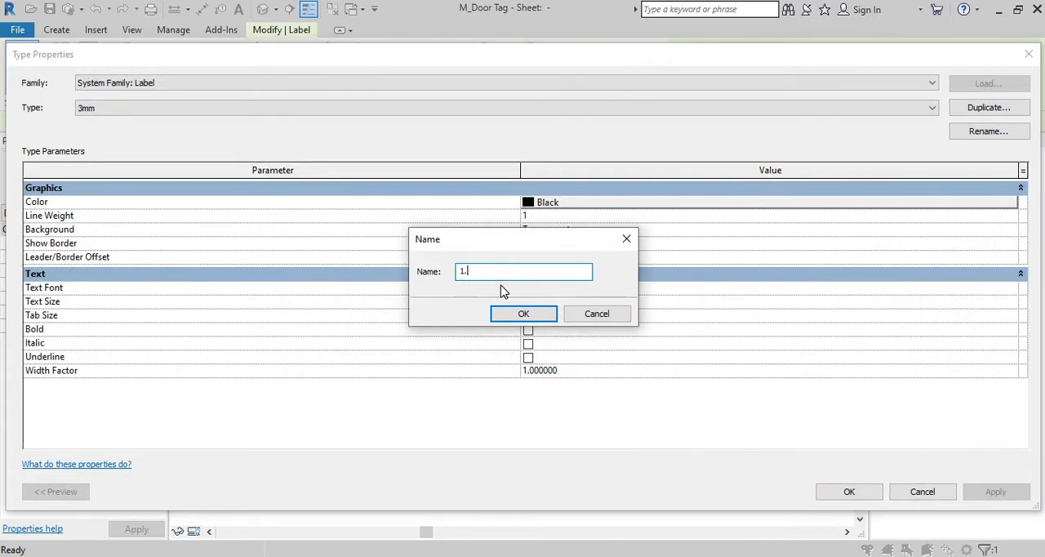
left_click(519, 315)
left_click(521, 315)
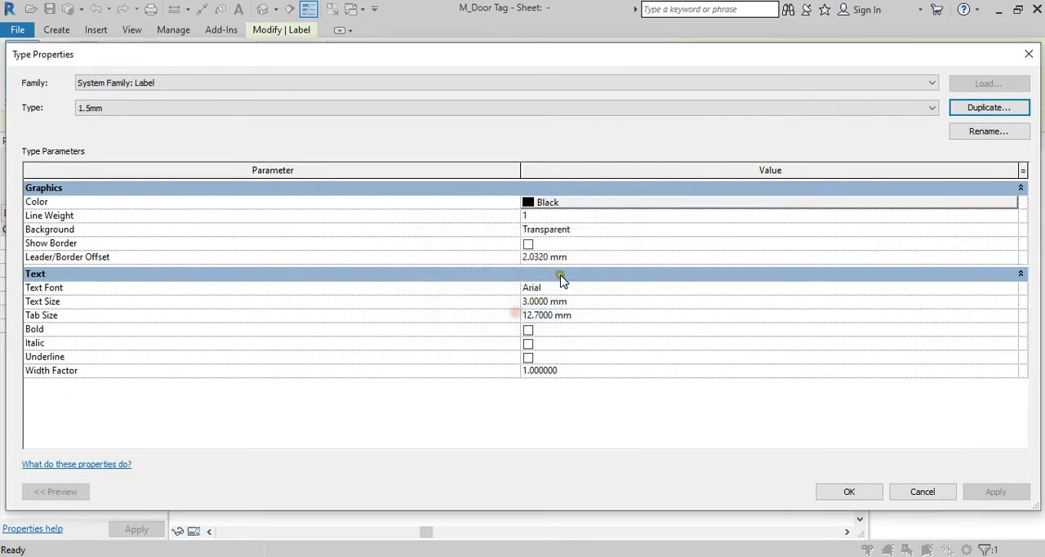
left_click(595, 303)
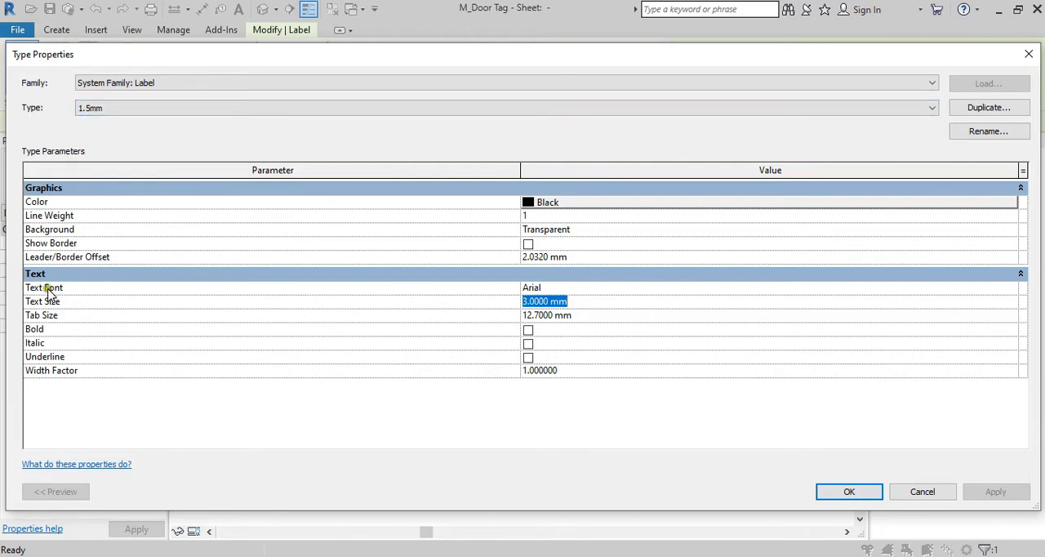
type("1.5")
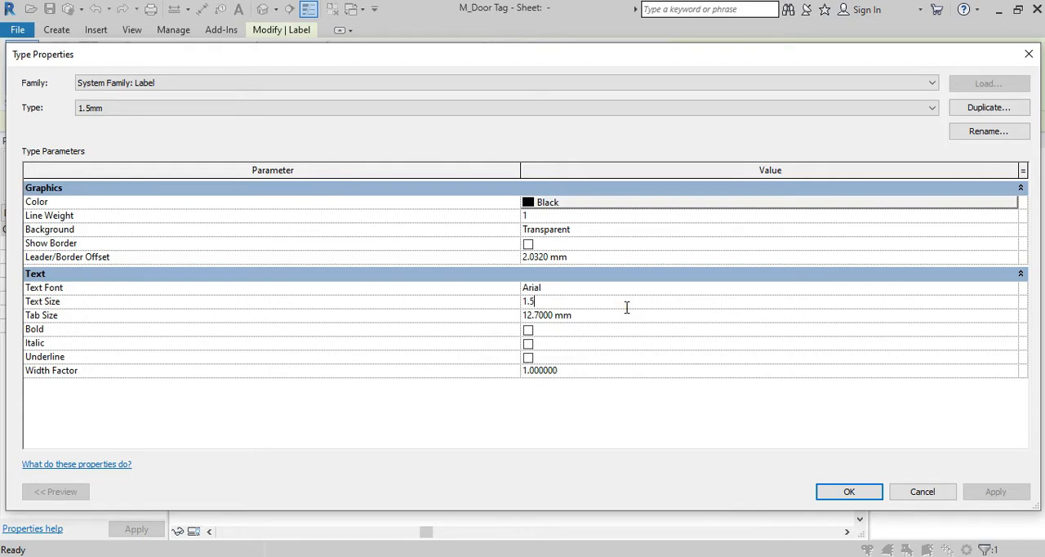
left_click(622, 317)
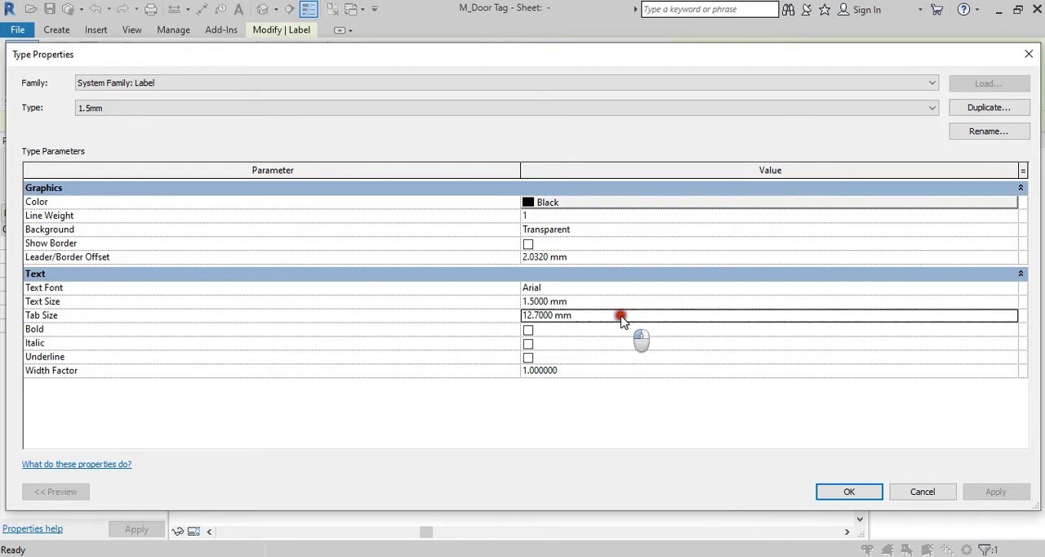
left_click(849, 491)
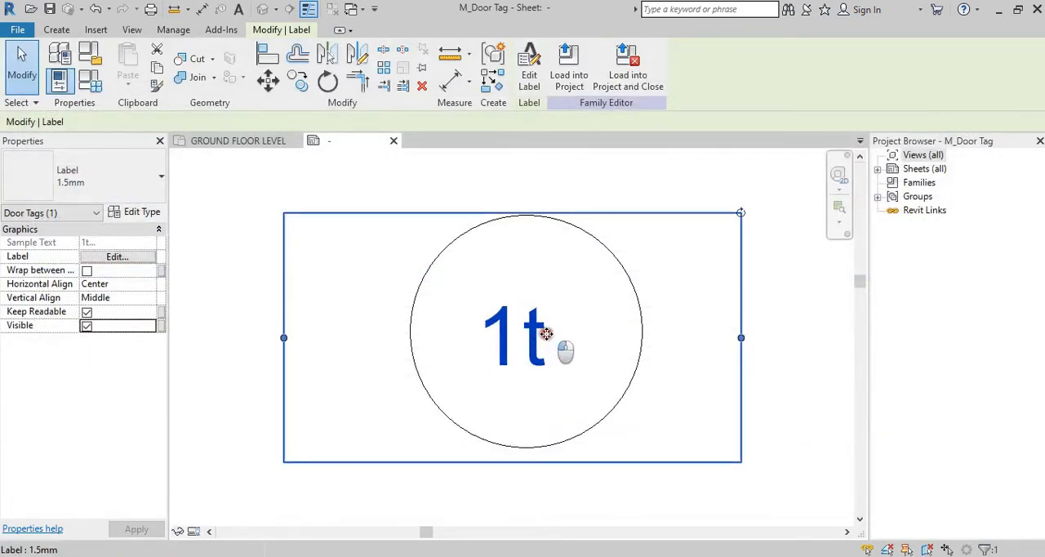
Step: Reposition the 1t label at the middle of the circle, keeping its alignment Center horizontally and Middle vertically
left_click_drag(534, 341, 551, 329)
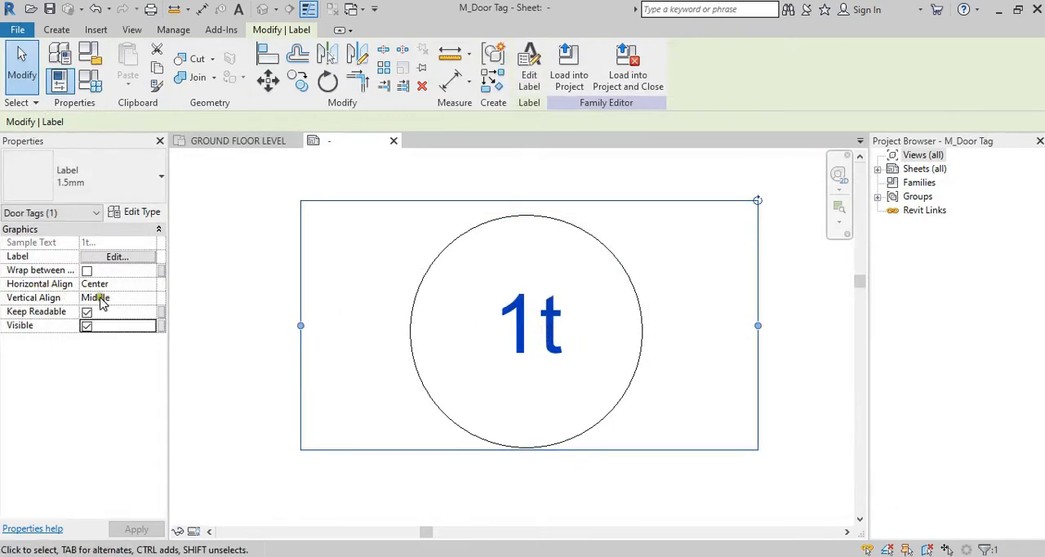
left_click(143, 283)
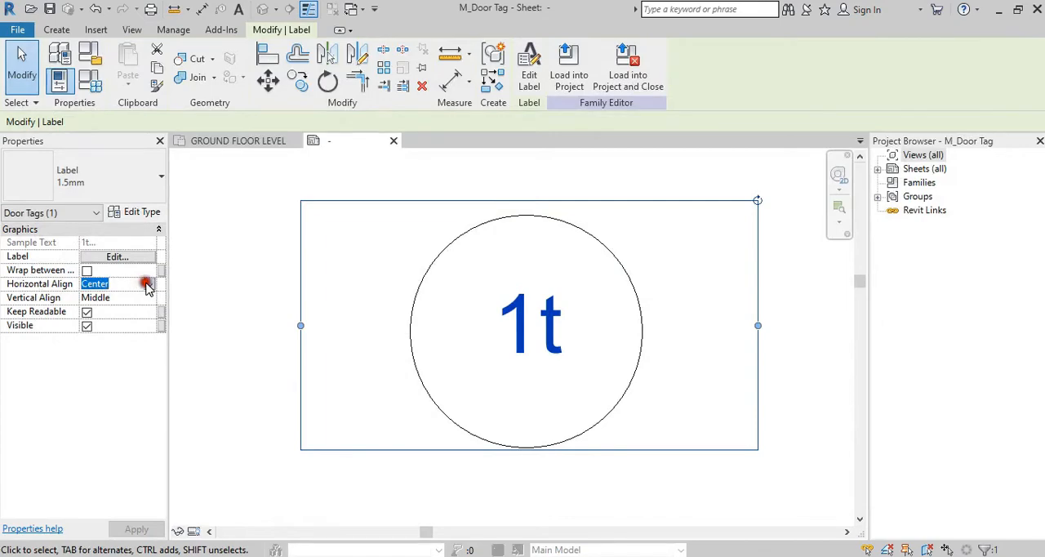
left_click(150, 297)
left_click(150, 298)
left_click(106, 324)
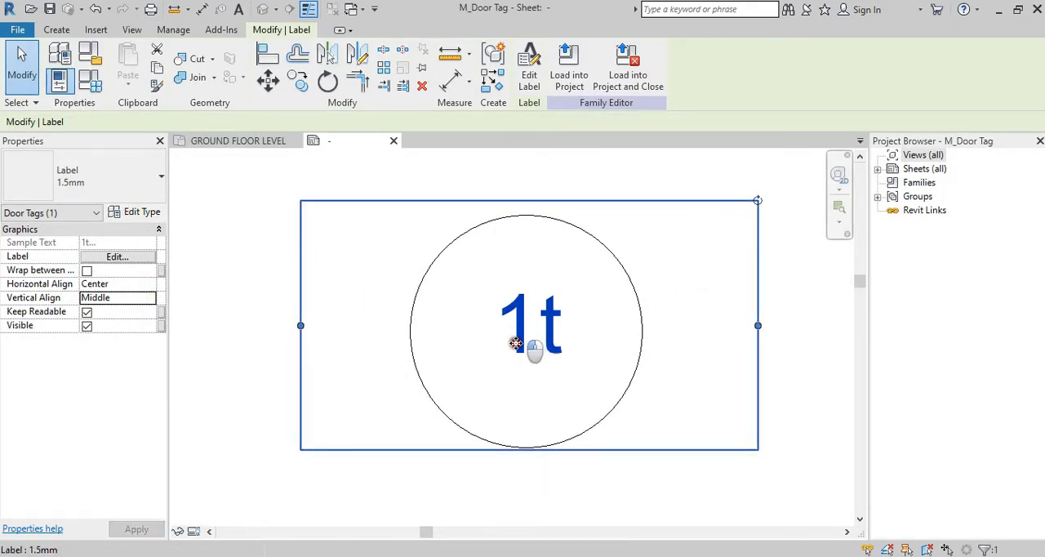
left_click_drag(516, 343, 508, 343)
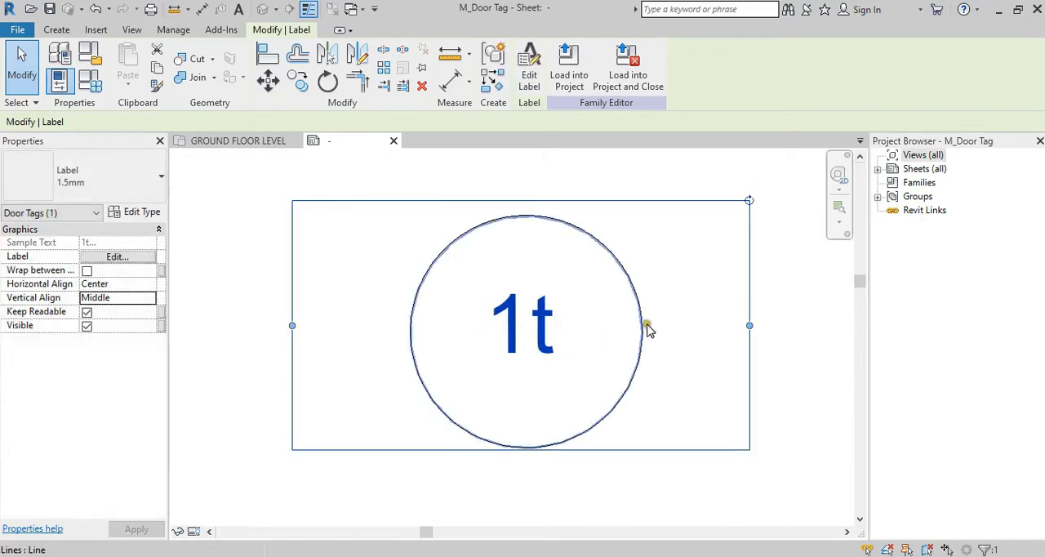
Step: Load the tag family into the project and close it, replacing the saved M_Door Tag.rfa and overwriting the existing version with its parameter values
left_click(639, 84)
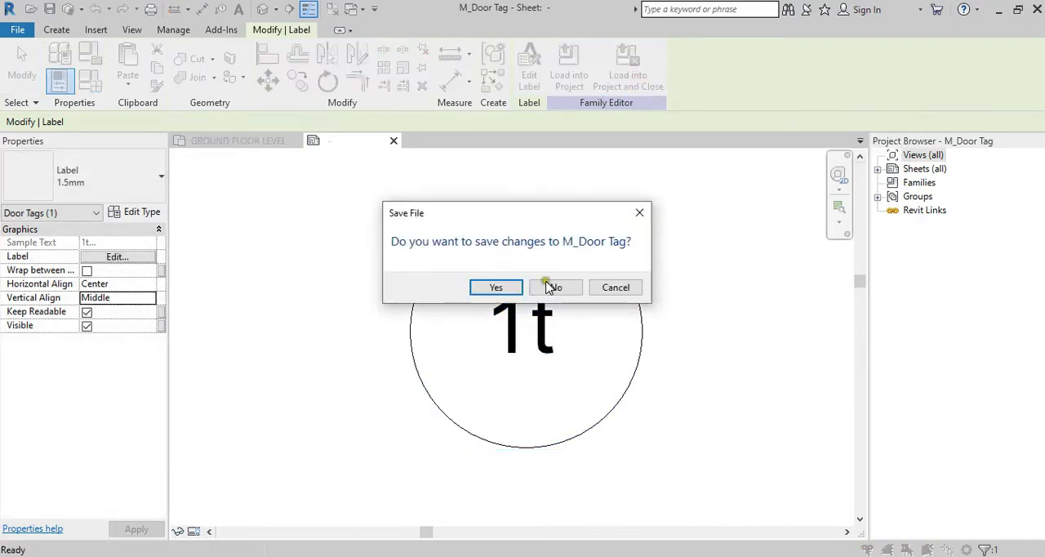
left_click(496, 288)
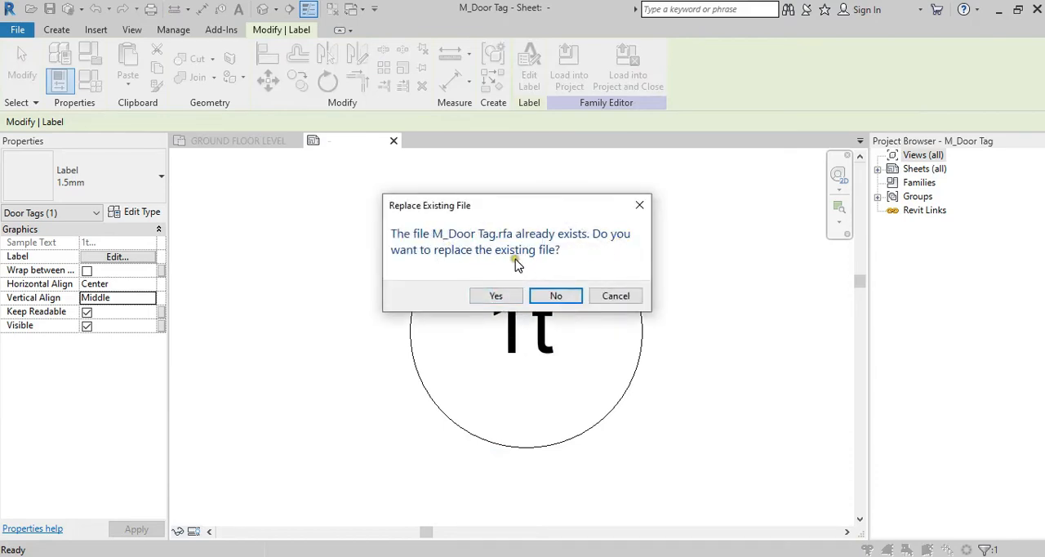
left_click(497, 296)
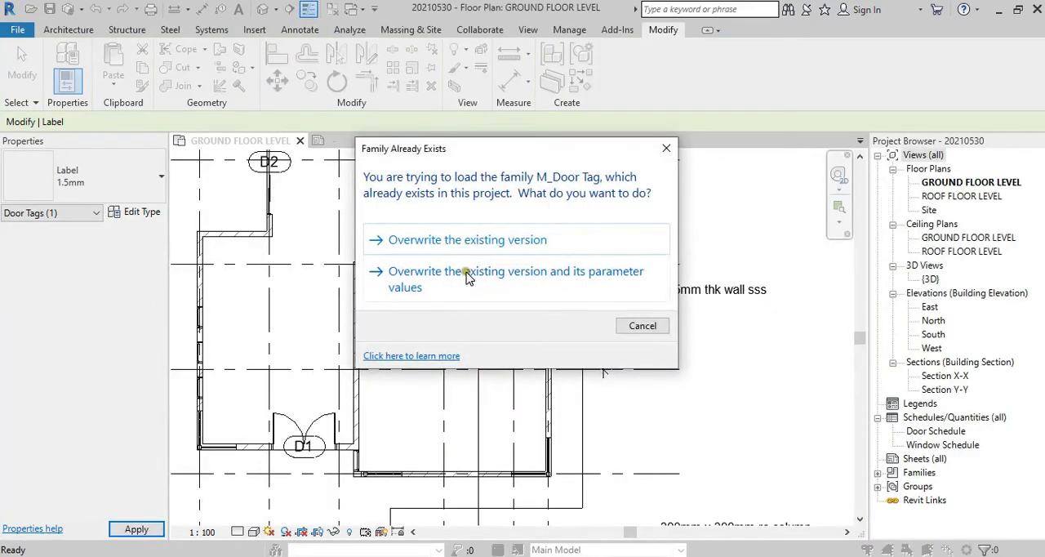
left_click(530, 278)
Step: Examine the updated circular door tags throughout the ground floor plan
scroll(447, 302, "up", 4)
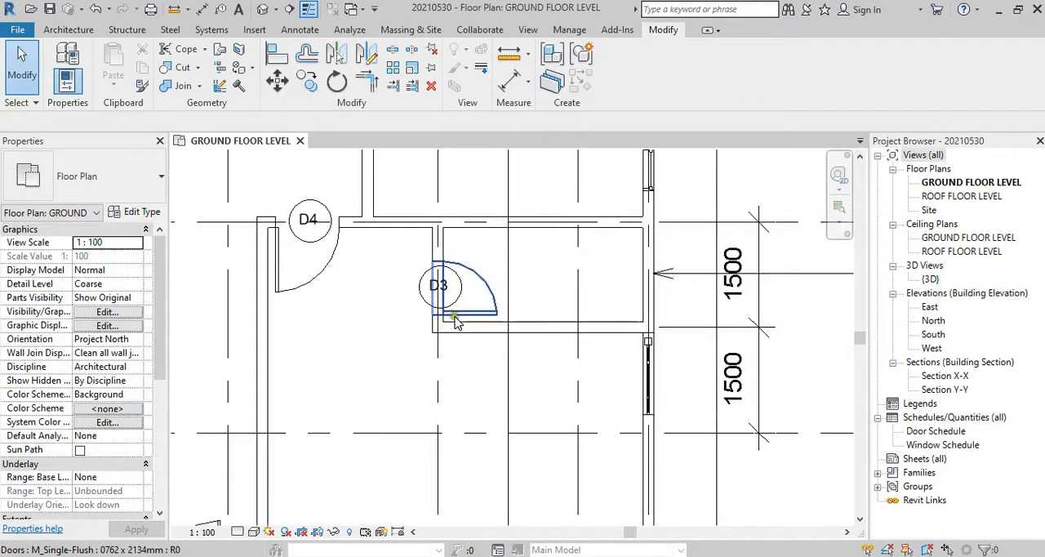
scroll(315, 259, "down", 4)
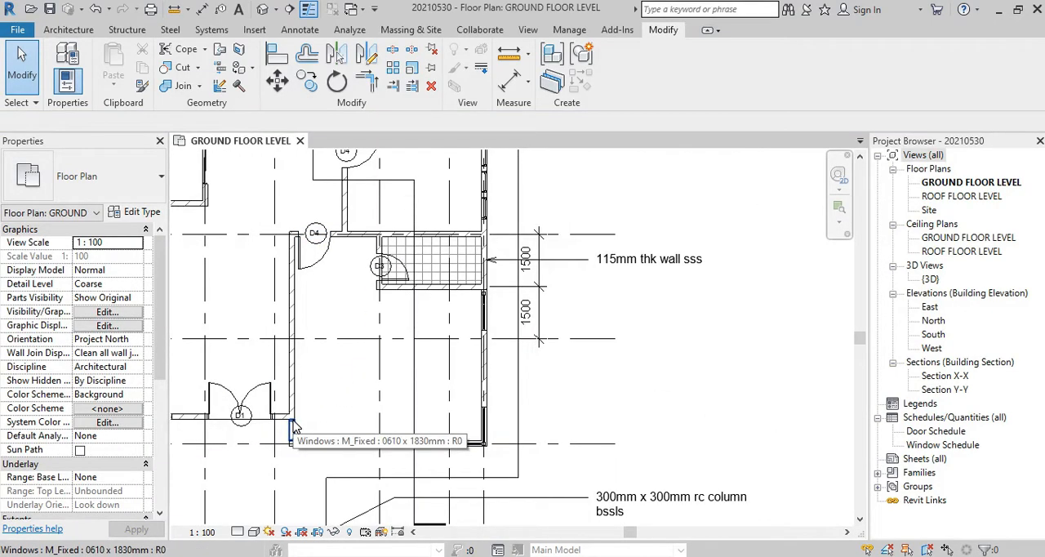
scroll(252, 391, "up", 3)
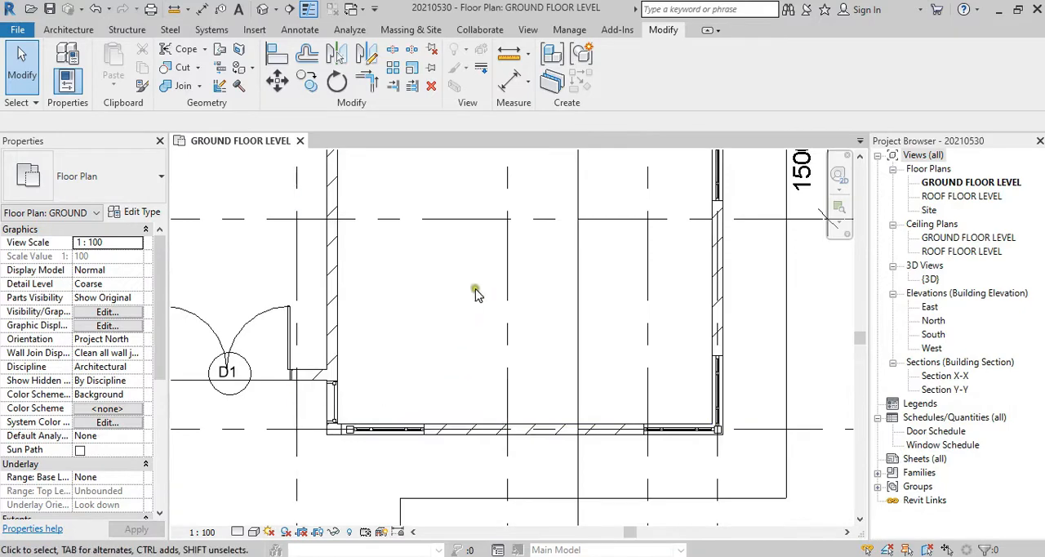
middle_click_drag(476, 291, 488, 451)
scroll(491, 384, "down", 1)
scroll(469, 295, "down", 1)
middle_click_drag(459, 312, 468, 470)
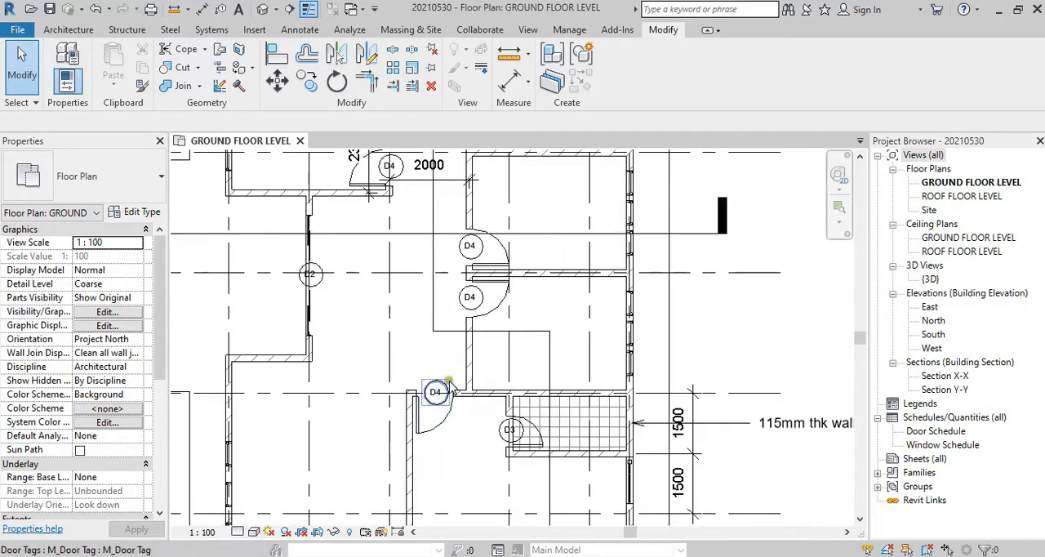
scroll(449, 383, "down", 1)
middle_click_drag(482, 304, 471, 378)
middle_click_drag(399, 274, 416, 330)
scroll(408, 283, "up", 2)
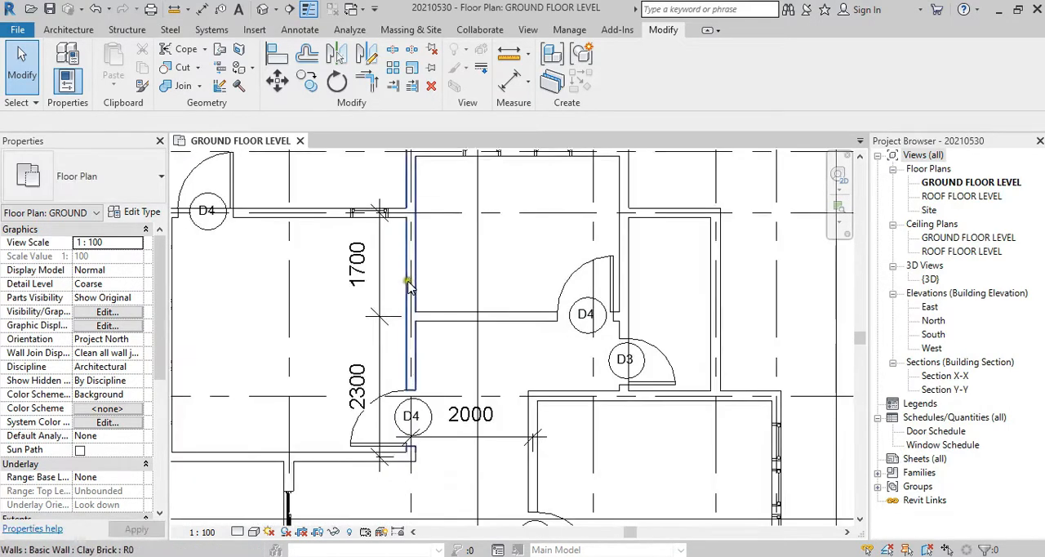
Step: Tag all untagged windows in the ground floor plan with M_Window Tag, horizontally oriented and without leaders
scroll(602, 314, "up", 4)
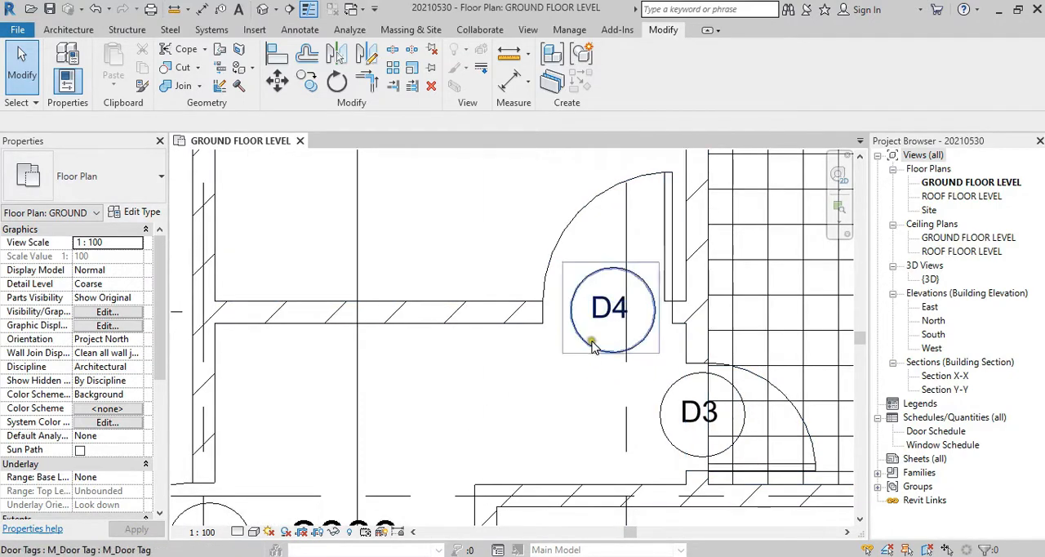
scroll(479, 294, "down", 5)
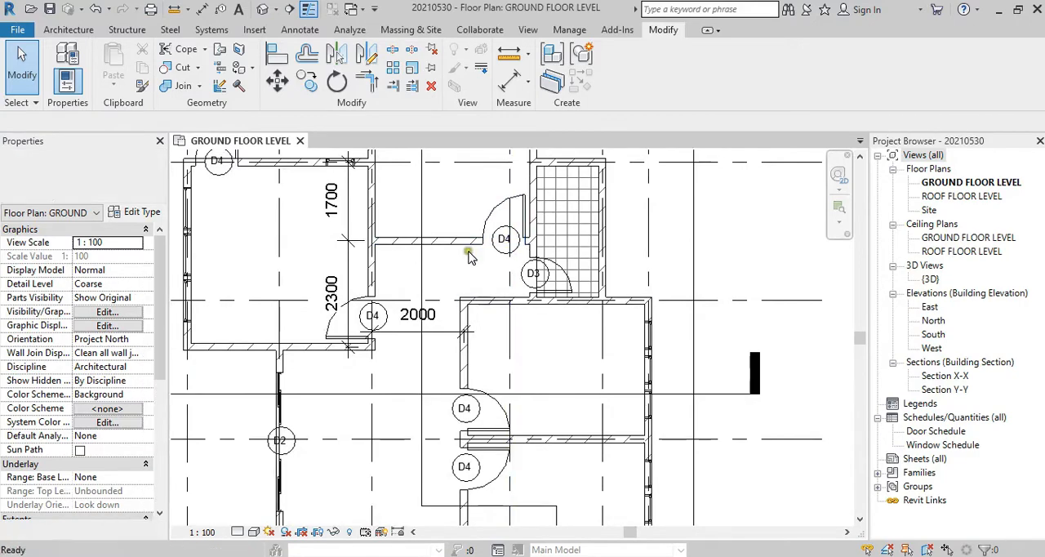
left_click(422, 238)
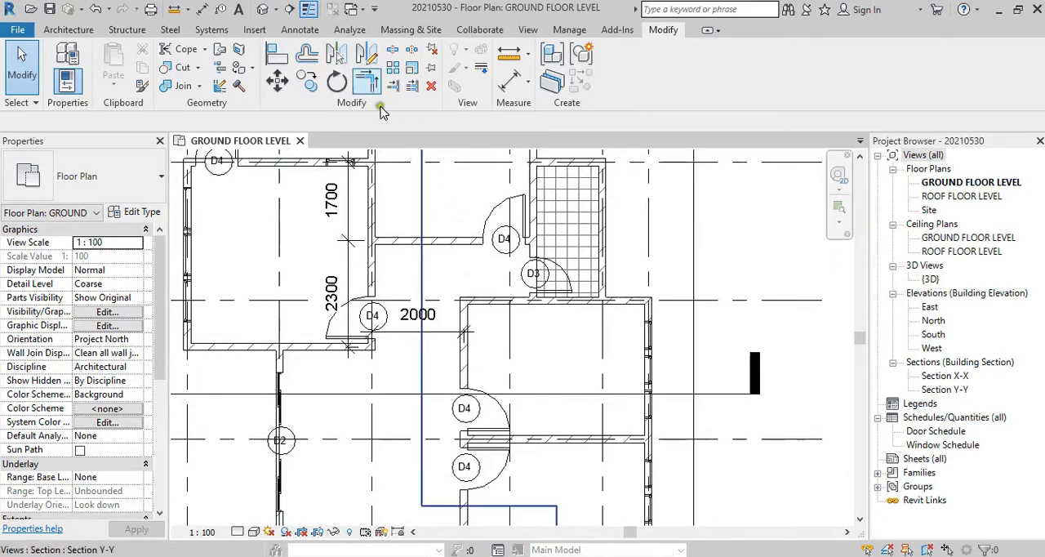
left_click(287, 31)
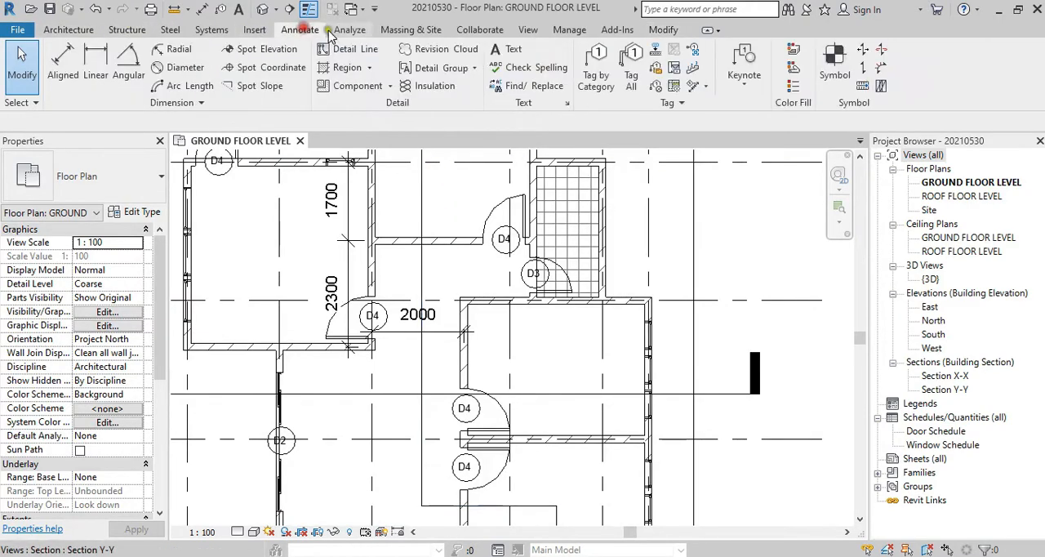
left_click(631, 75)
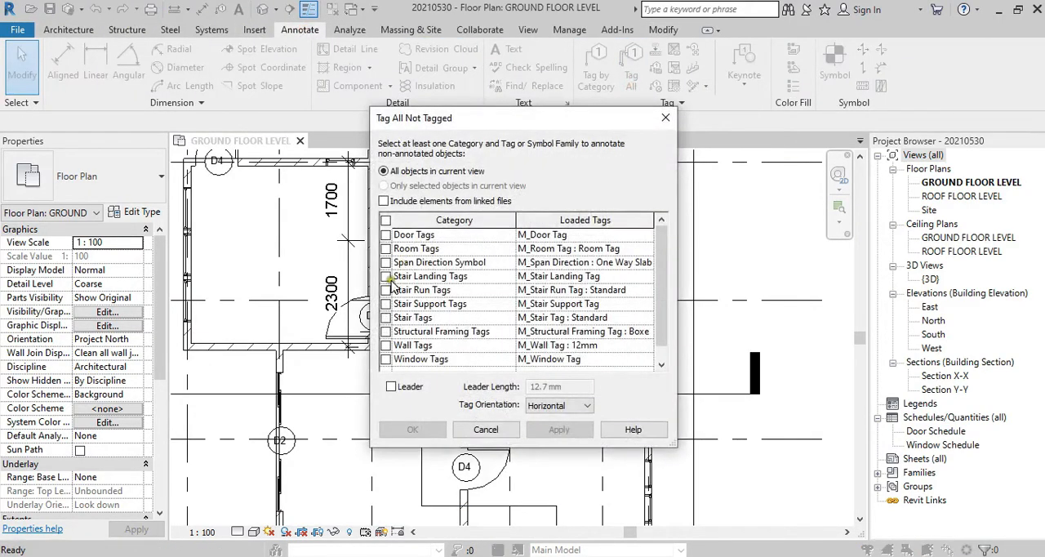
scroll(388, 282, "down", 1)
left_click(386, 346)
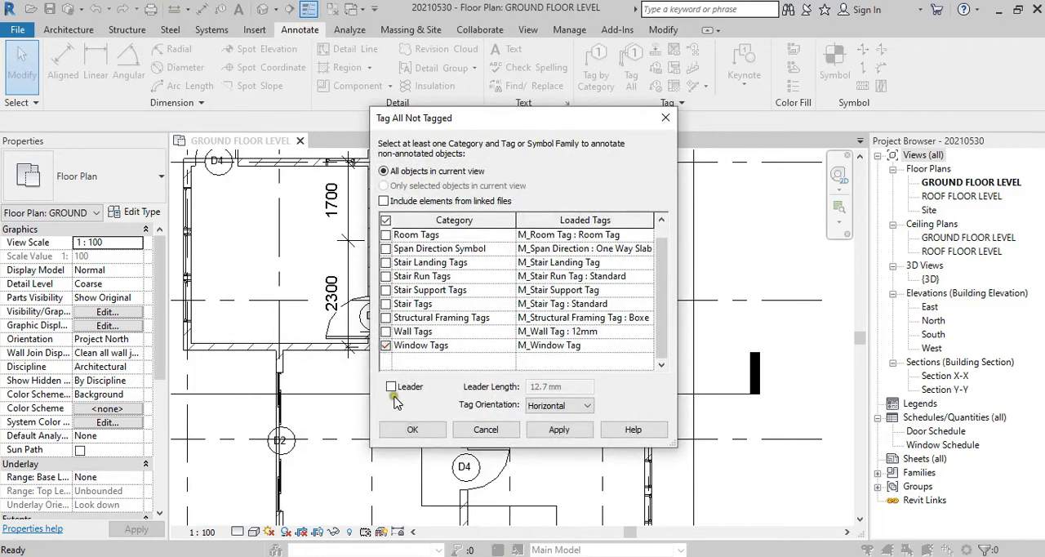
left_click(411, 434)
Step: Check the new window tags against the Type Mark and Description in the type properties of an M_Fixed 0610 x 1830mm window
scroll(561, 303, "down", 1)
middle_click_drag(670, 389, 725, 291)
scroll(699, 387, "up", 2)
scroll(708, 334, "down", 3)
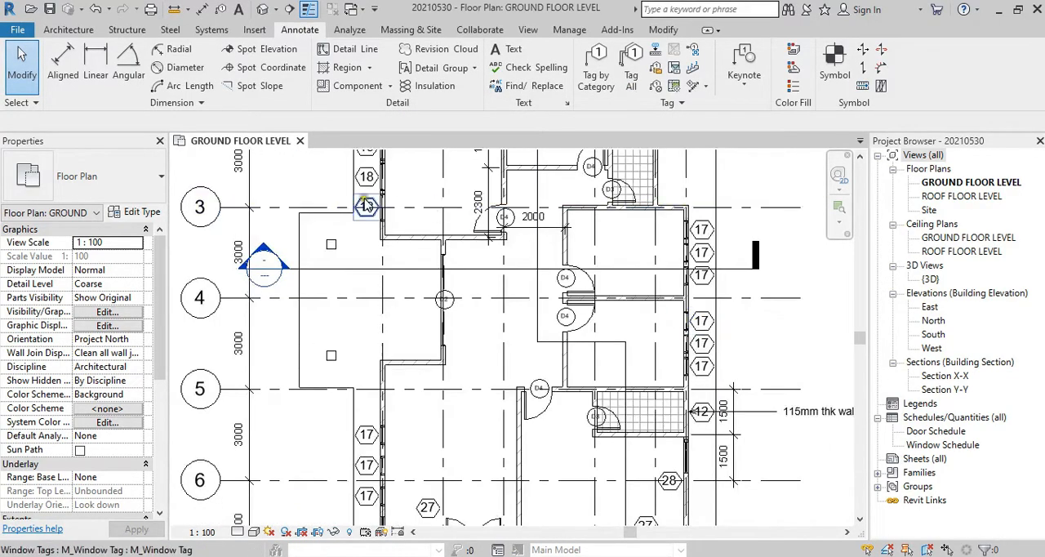
scroll(482, 303, "up", 2)
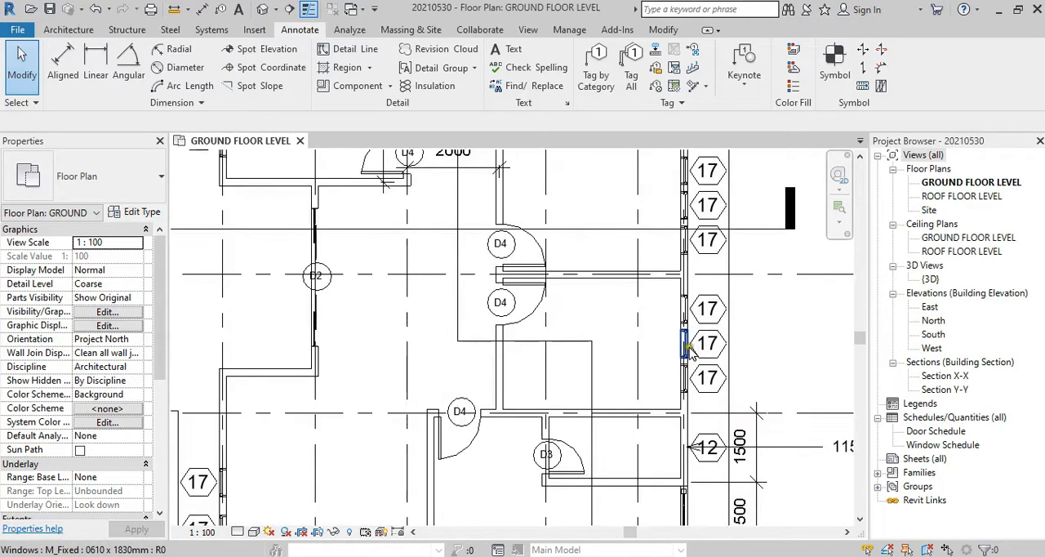
left_click(683, 347)
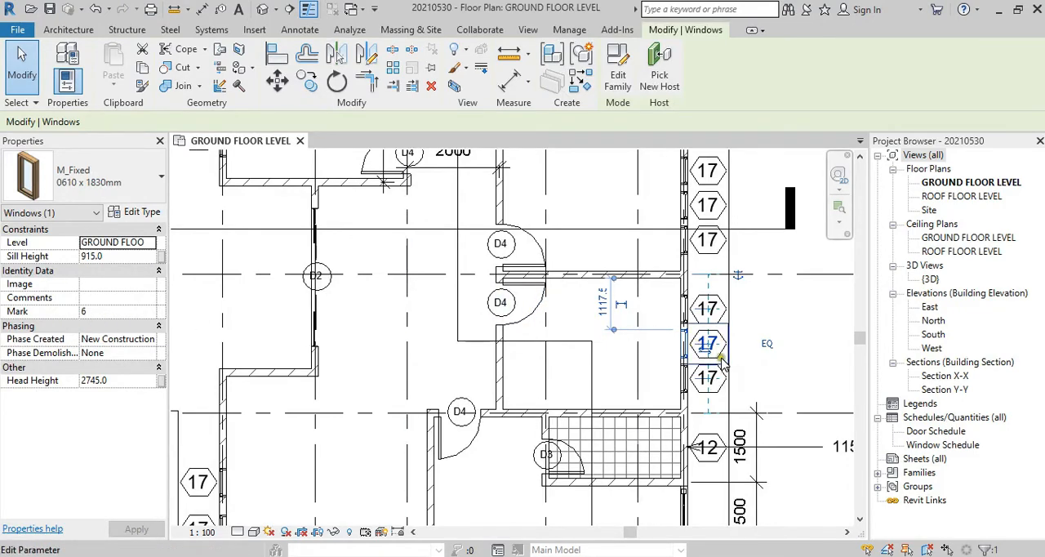
left_click(142, 211)
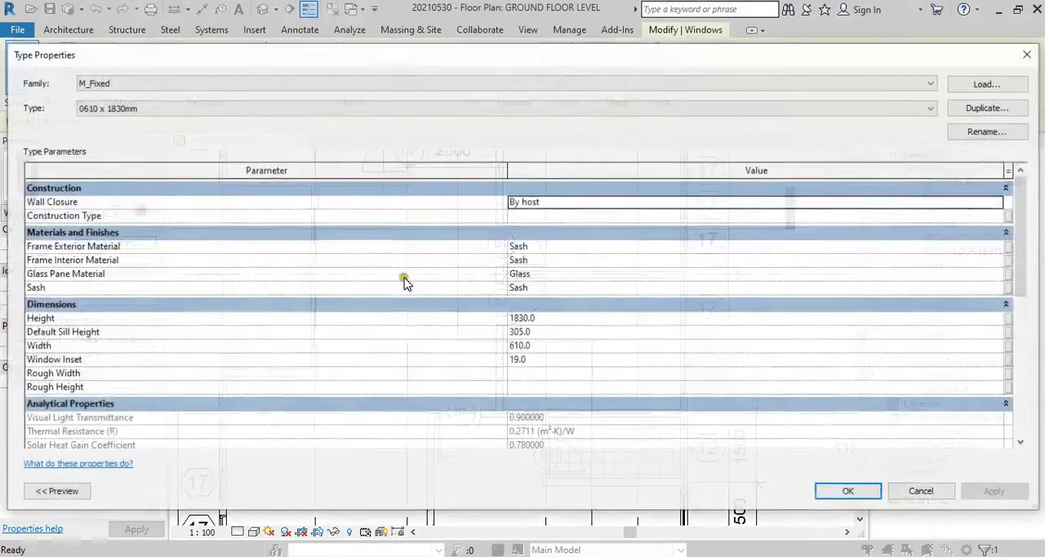
left_click_drag(1020, 276, 1020, 415)
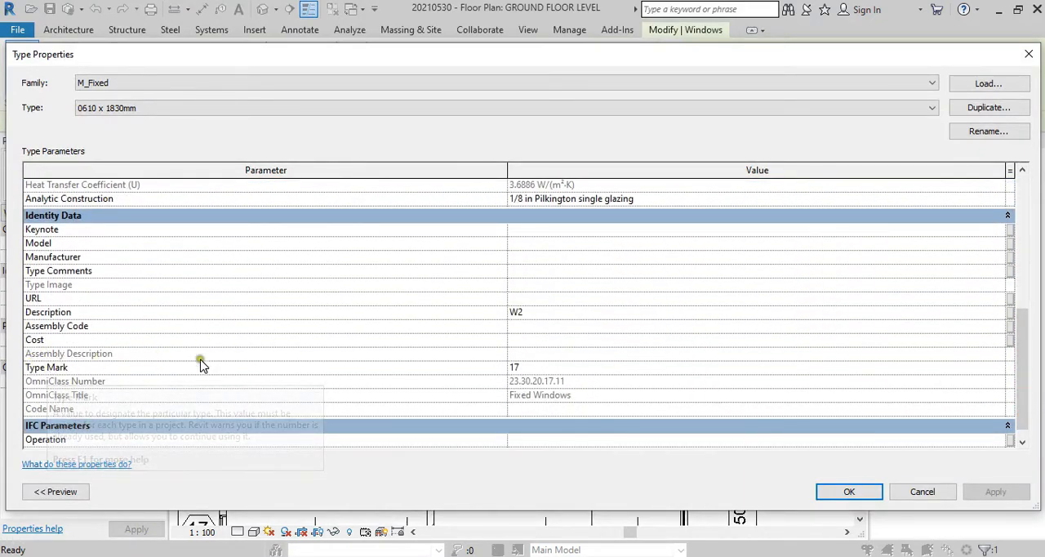
left_click(518, 366)
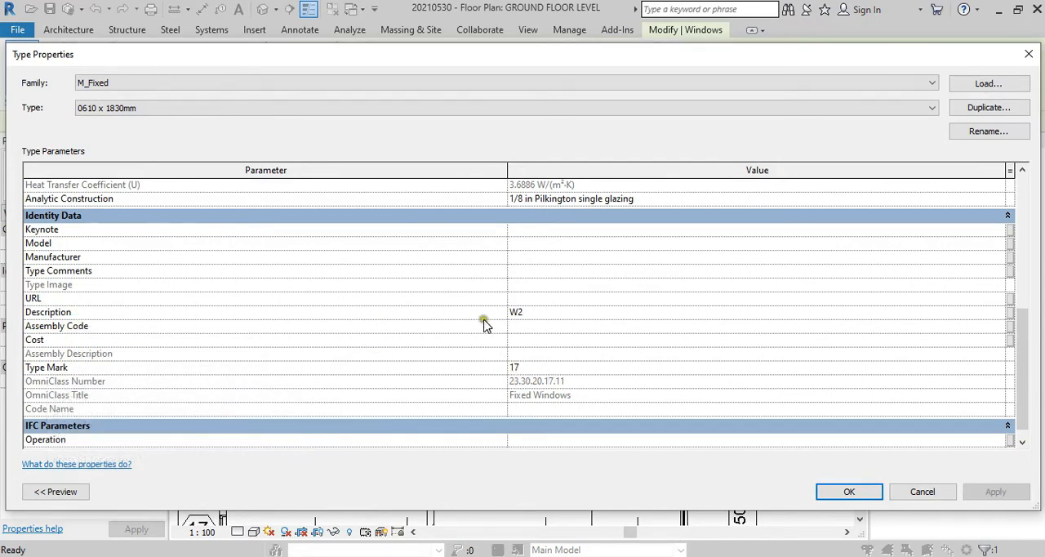
key("Return")
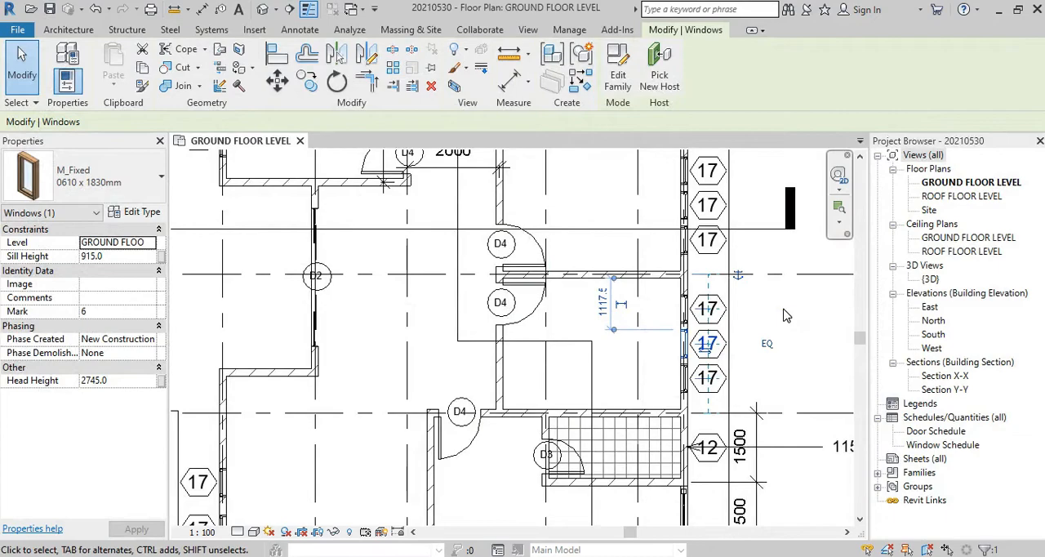
left_click(784, 316)
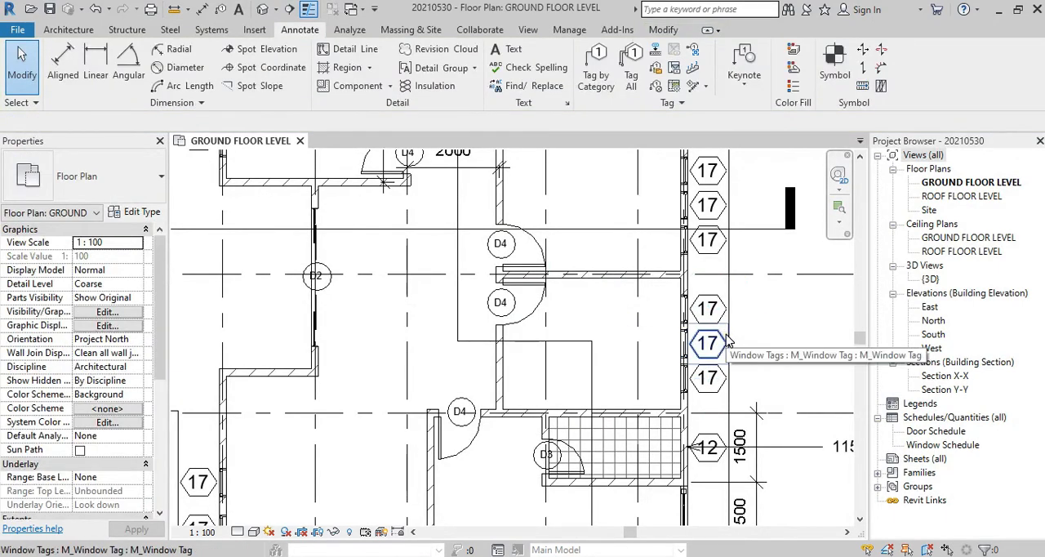
Step: Open the M_Window Tag family for editing from one of the window tags on the east wall
left_click(766, 316)
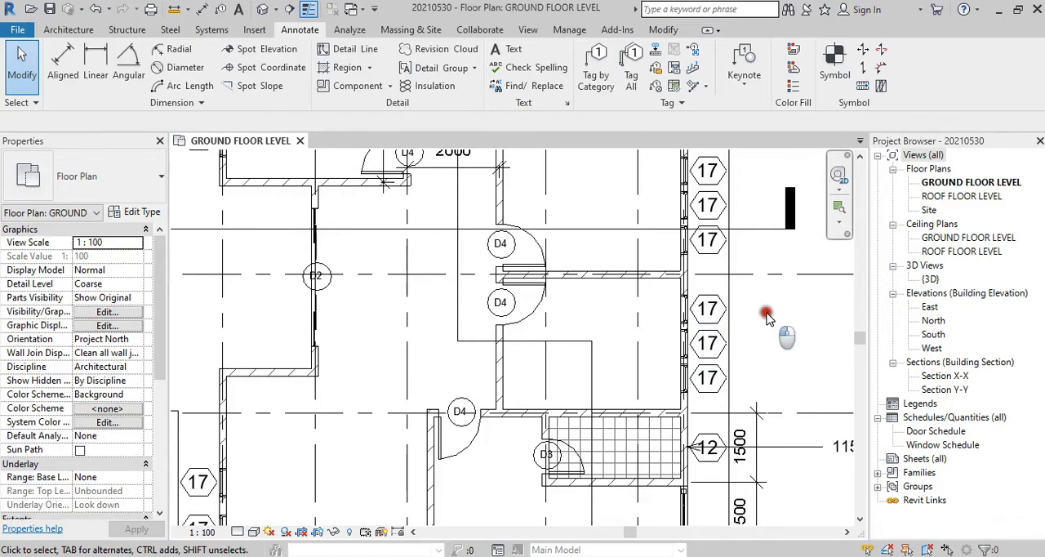
left_click(724, 347)
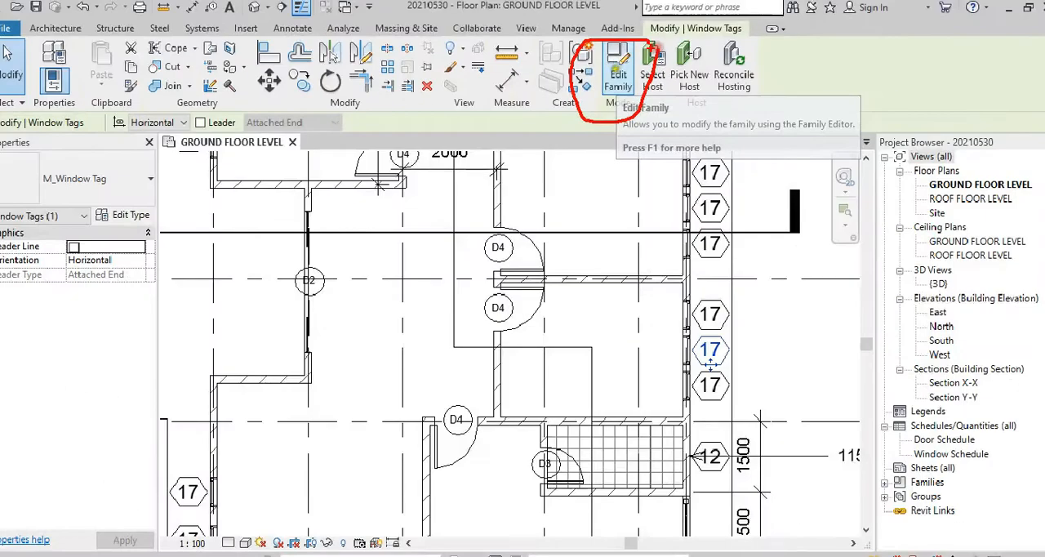
left_click(619, 73)
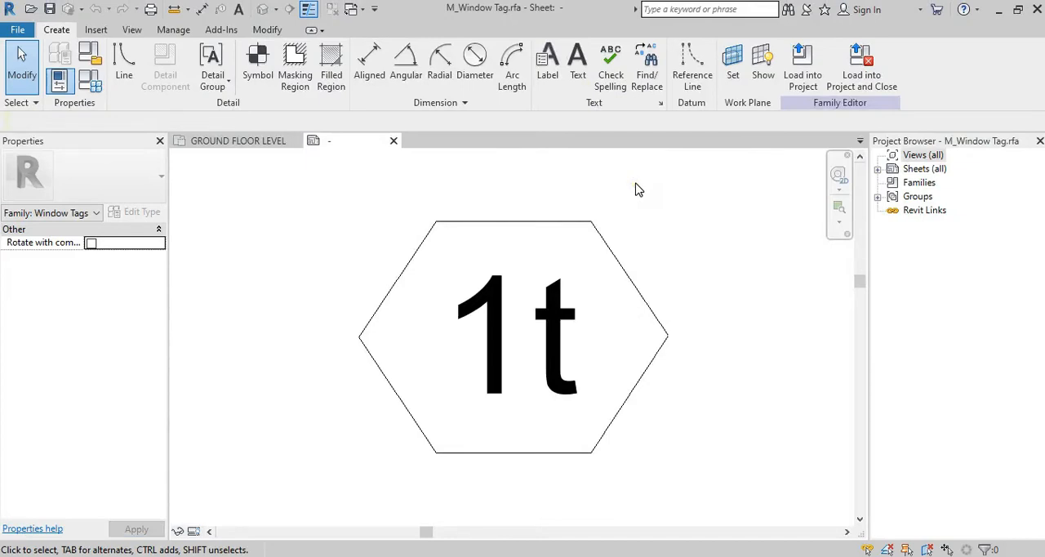
Step: Edit the window tag's label to use the Description parameter in place of Type Mark
left_click(555, 339)
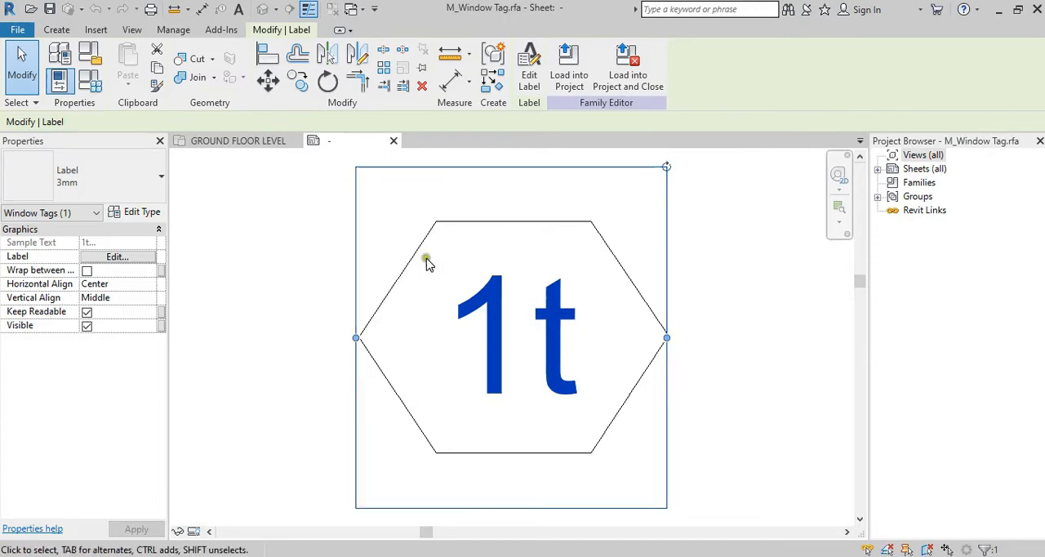
left_click(126, 259)
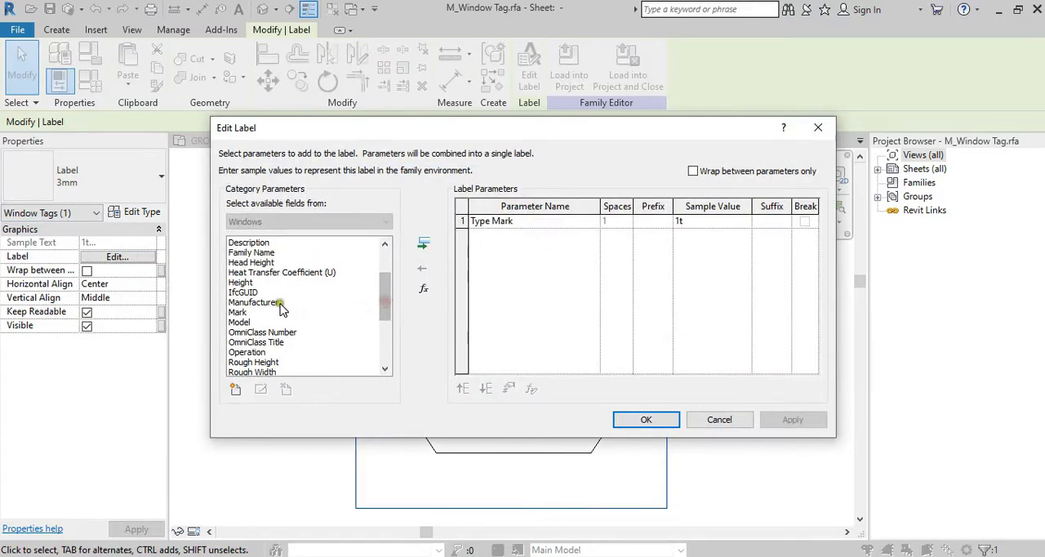
left_click(269, 272)
left_click(261, 242)
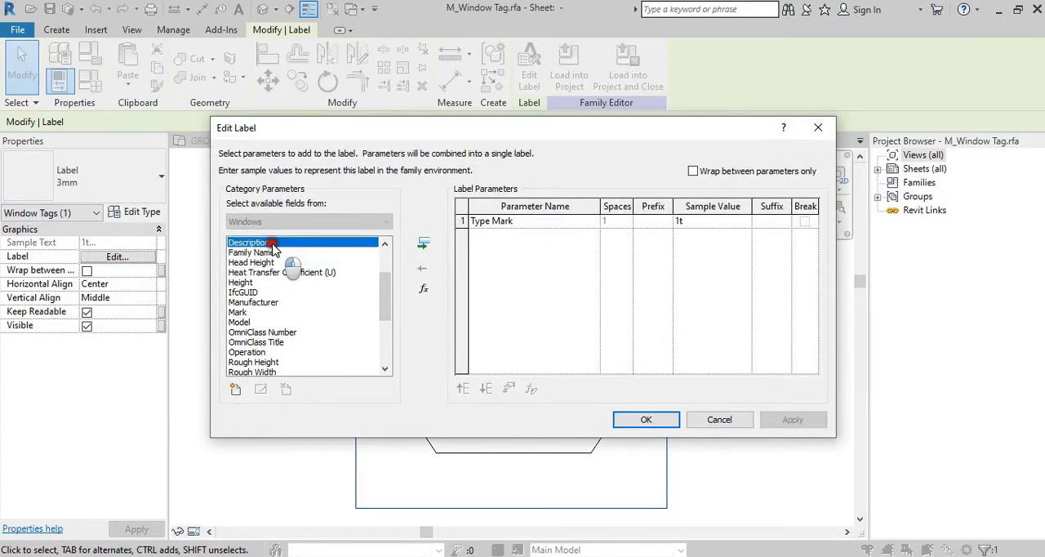
left_click(423, 243)
left_click(504, 221)
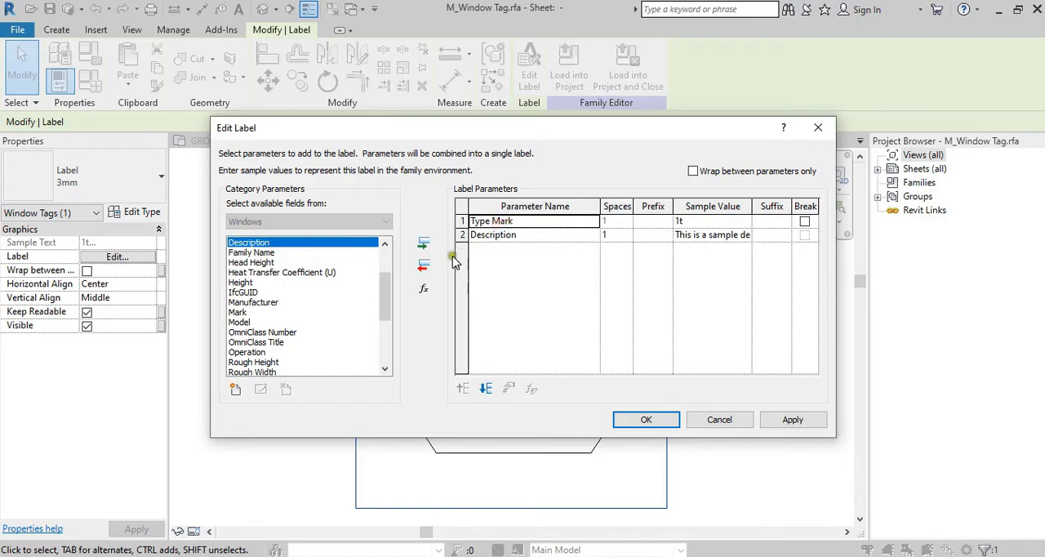
left_click(423, 264)
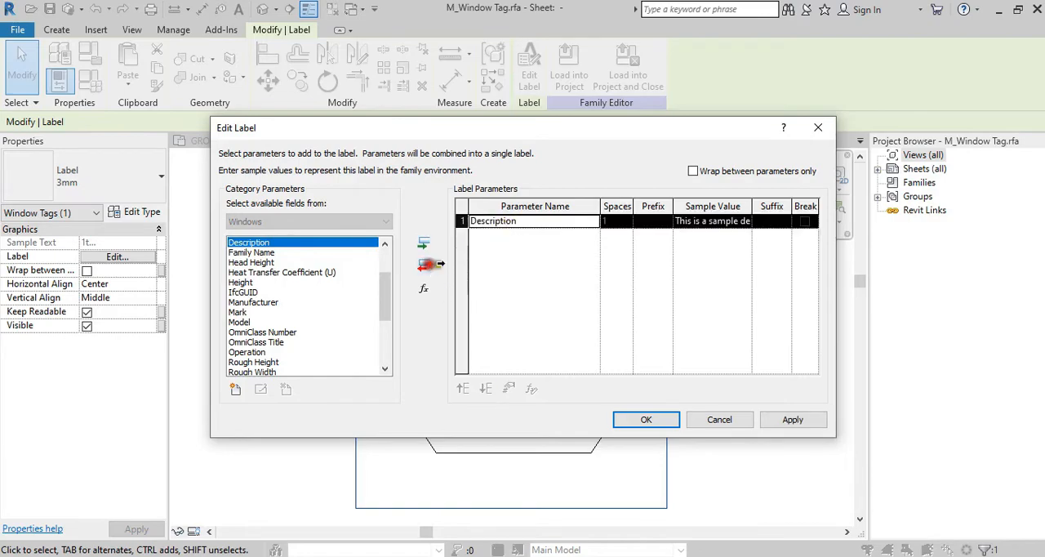
left_click(636, 424)
Step: Start loading the edited window tag family into the project and closing it, choosing to save the changes to M_Window Tag.rfa
scroll(516, 322, "down", 2)
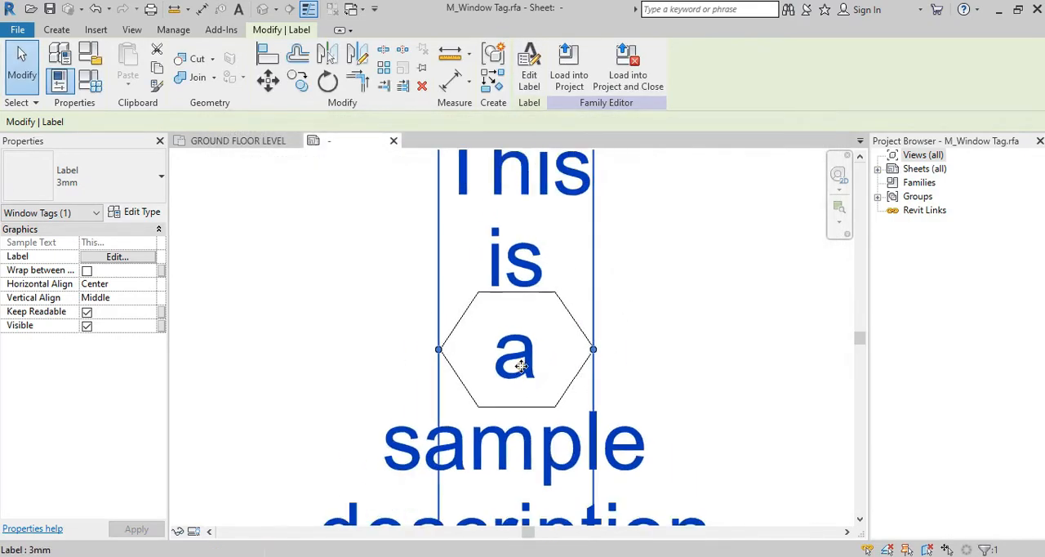
scroll(525, 359, "up", 1)
scroll(531, 338, "down", 1)
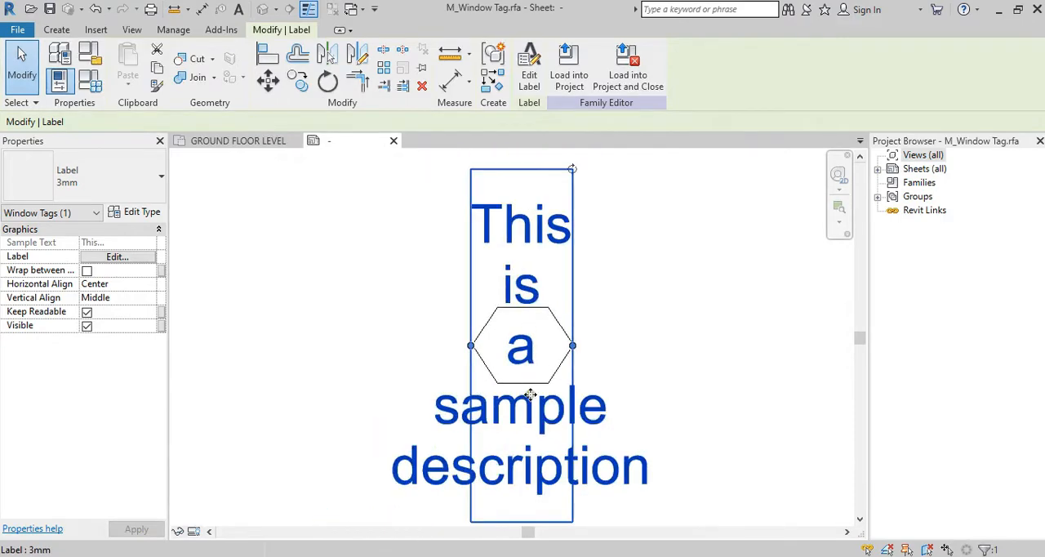
scroll(531, 395, "up", 1)
scroll(530, 300, "up", 1)
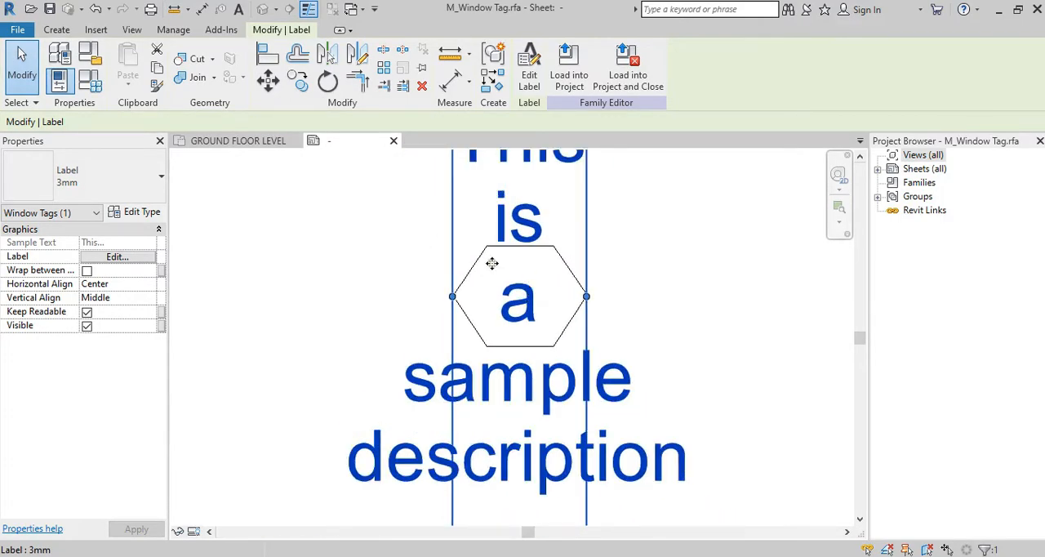
left_click(640, 84)
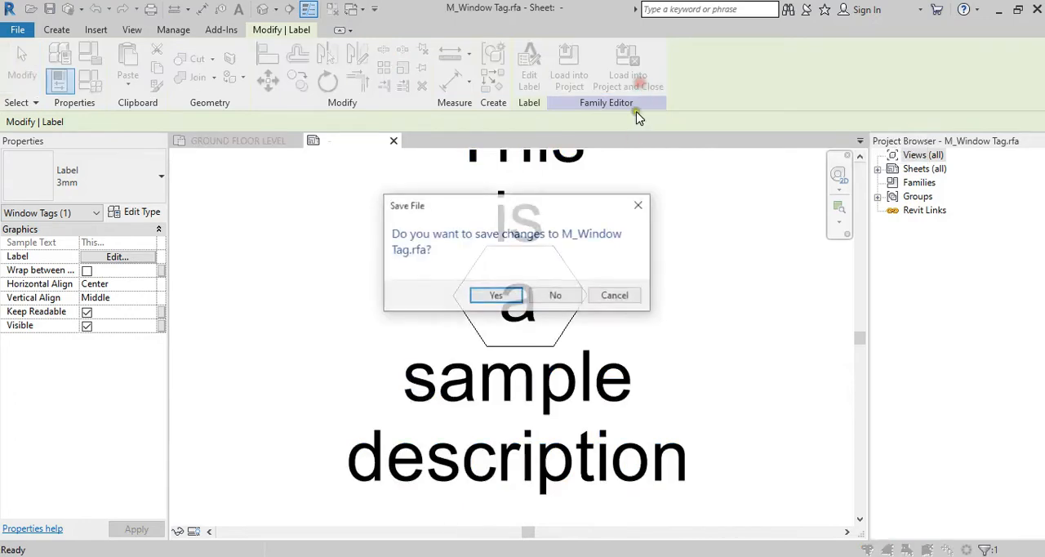
left_click(507, 295)
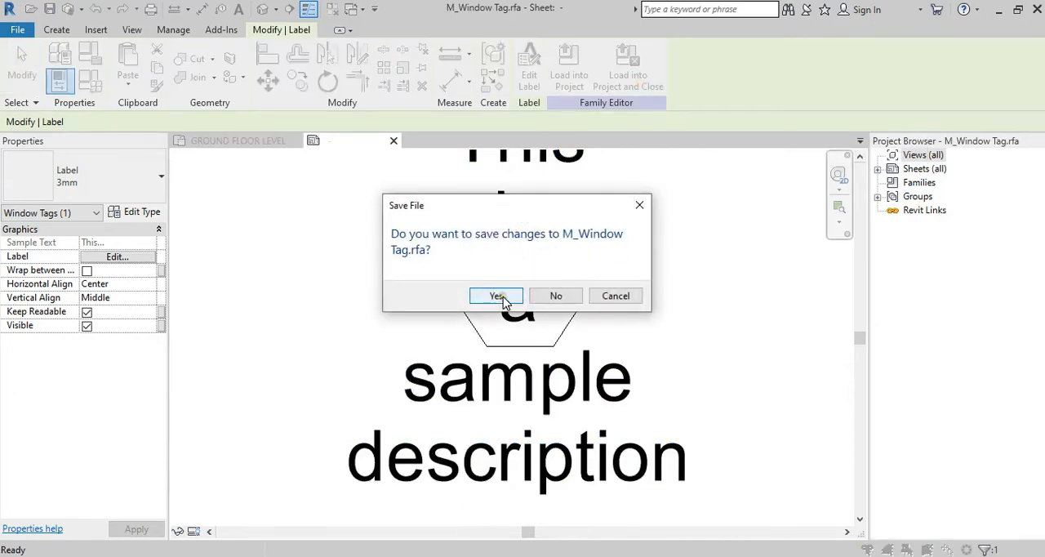
left_click(503, 297)
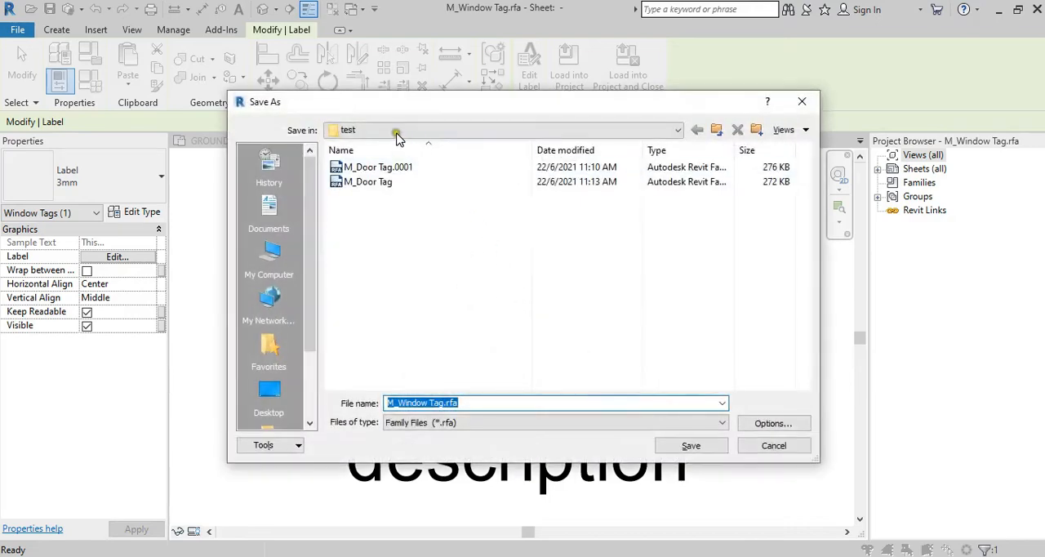
left_click(354, 132)
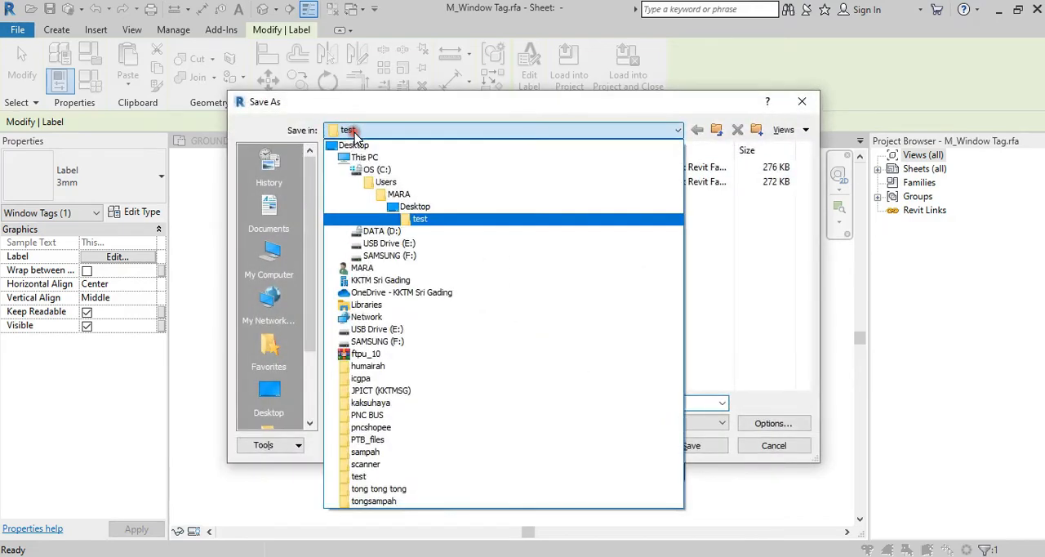
left_click(354, 132)
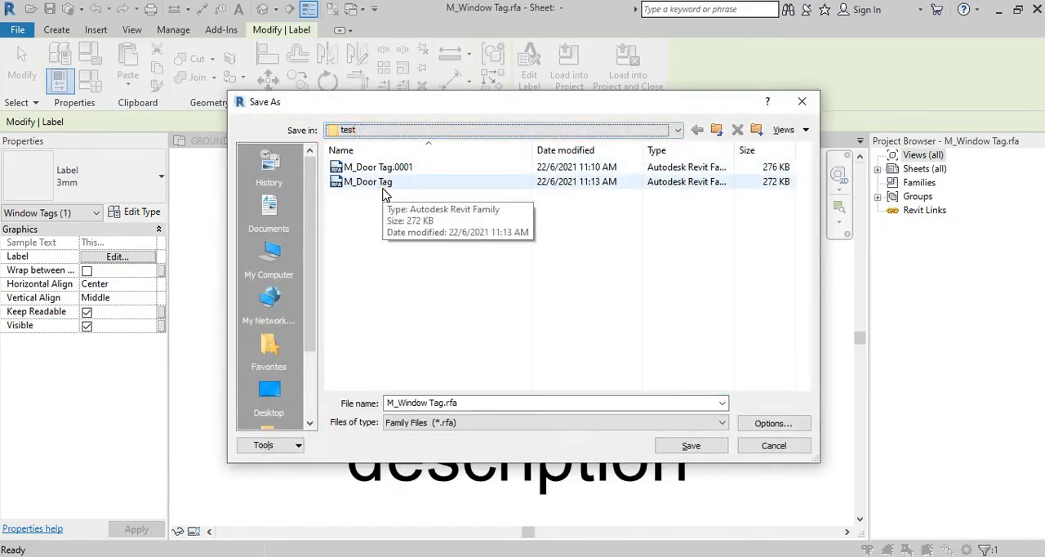
left_click(401, 132)
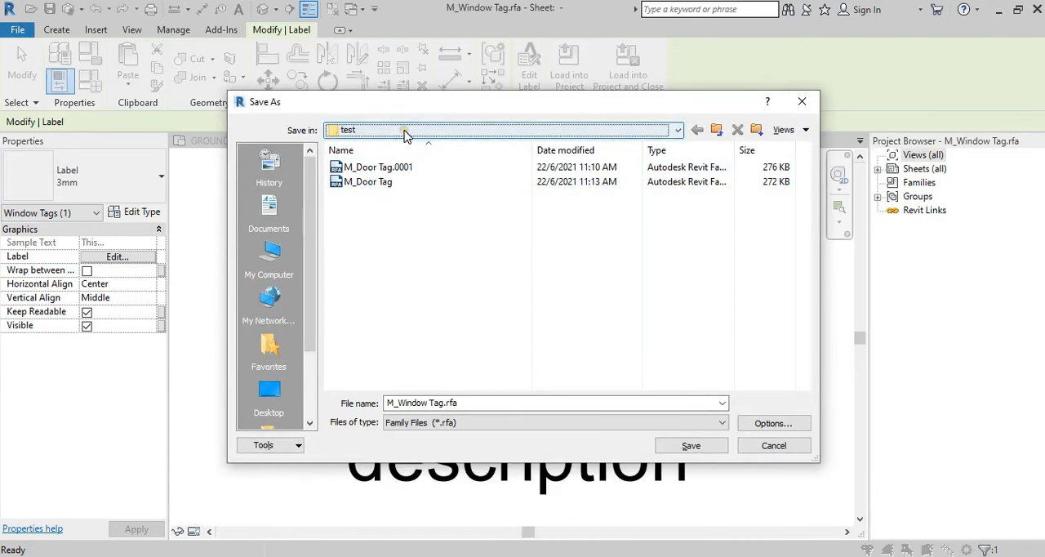
left_click(406, 133)
left_click(406, 133)
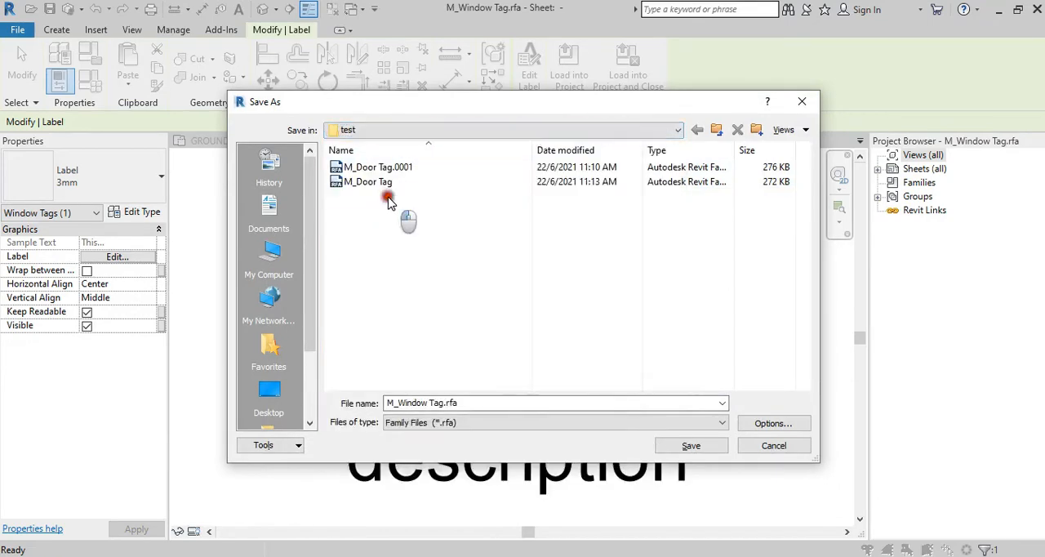
left_click(690, 448)
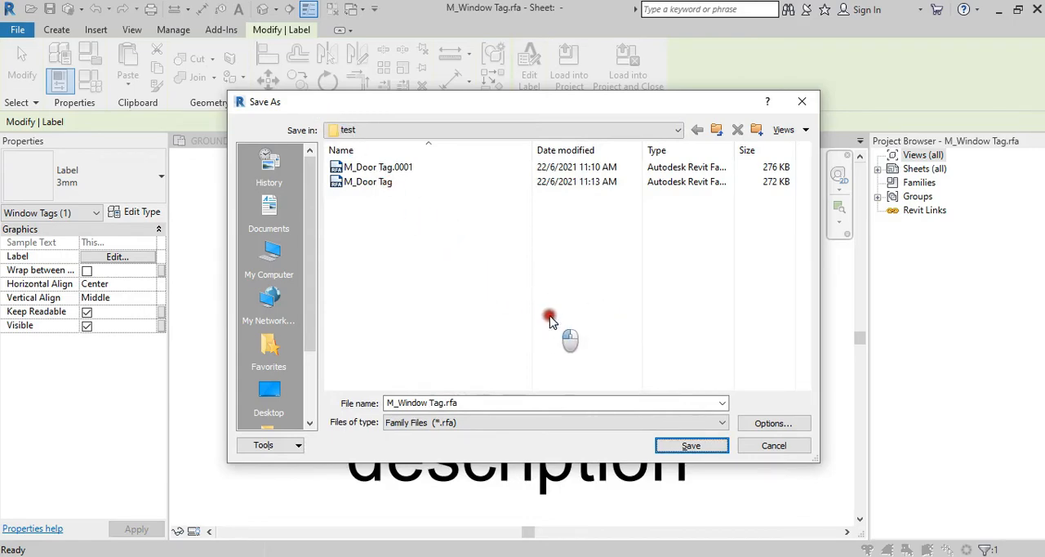
left_click_drag(318, 353, 315, 432)
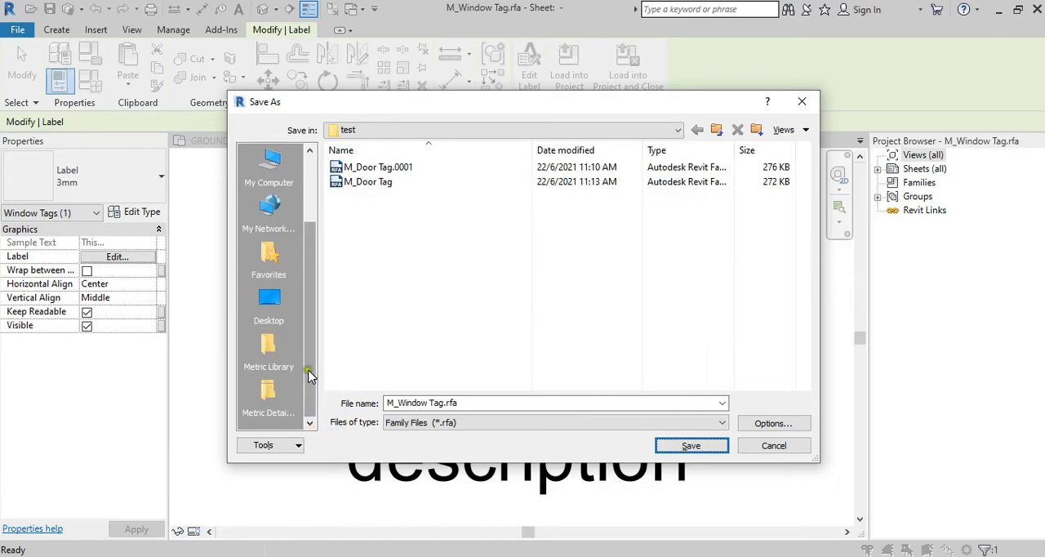
mouse_move(310, 360)
left_mouse_down()
mouse_move(310, 292)
mouse_move(313, 356)
left_mouse_up()
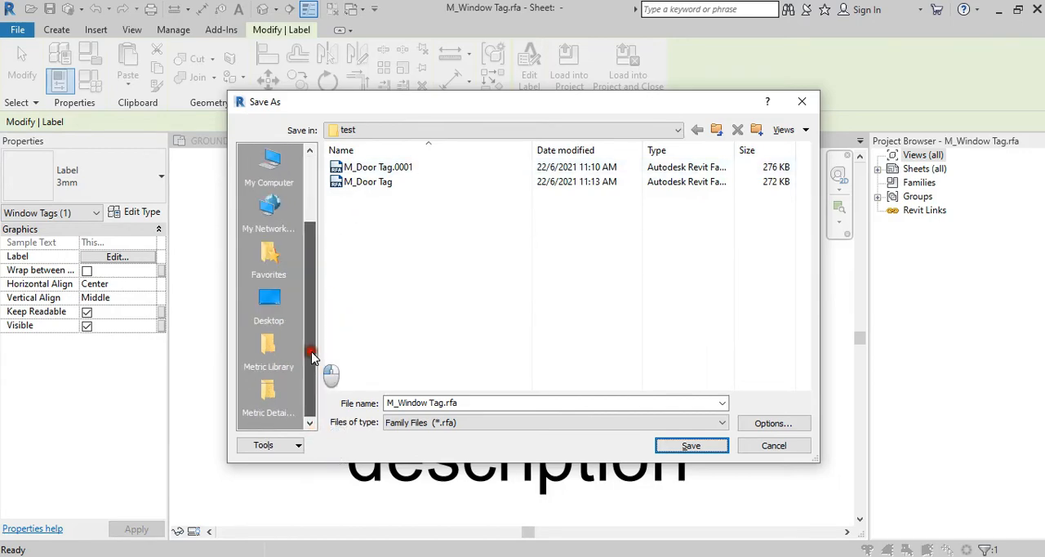
left_click(269, 351)
double_click(457, 166)
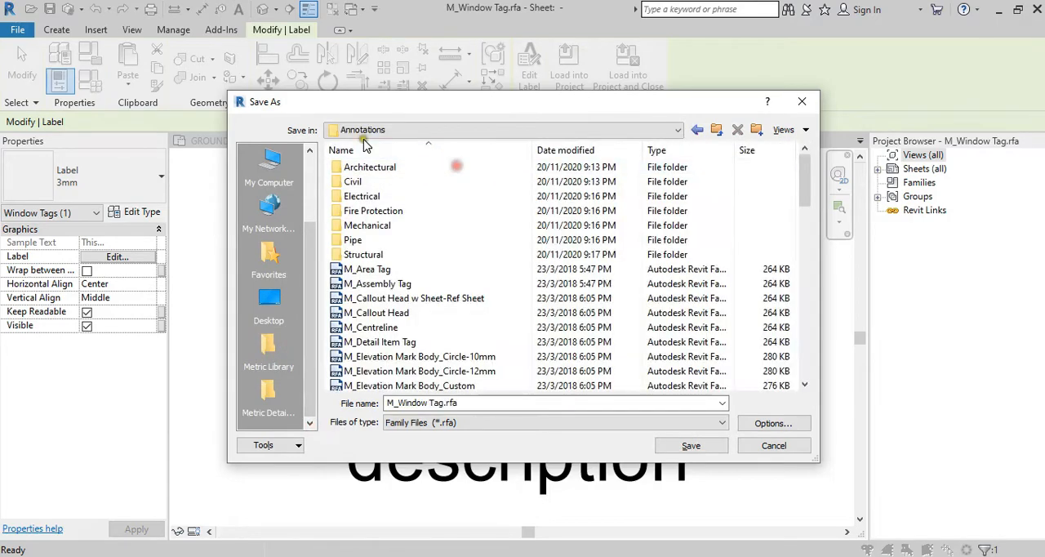
left_click(454, 132)
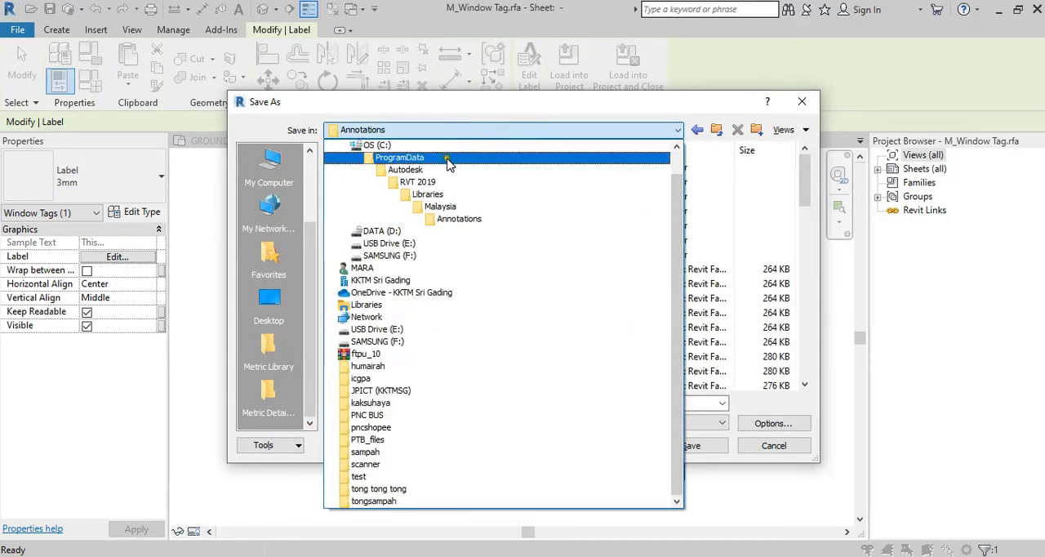
left_click(450, 204)
left_click(310, 199)
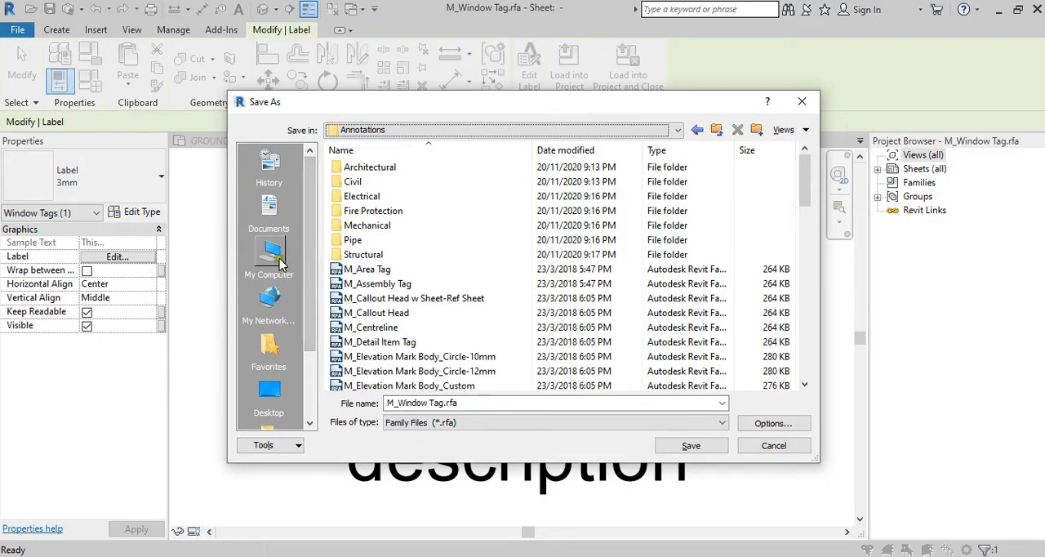
Step: Save M_Window Tag.rfa in the Desktop's test folder and overwrite the project's existing version and its parameter values
left_click(249, 396)
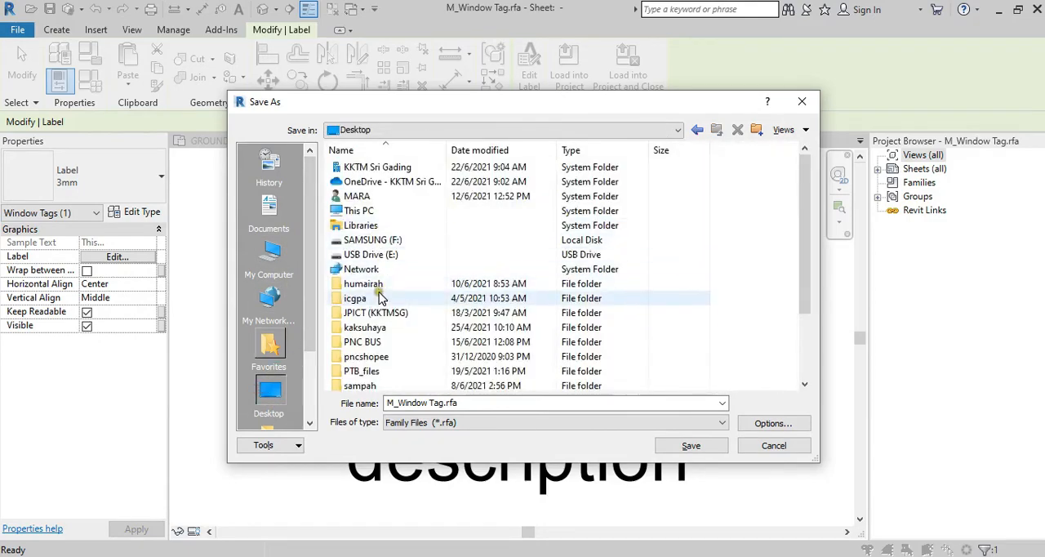
scroll(387, 379, "down", 2)
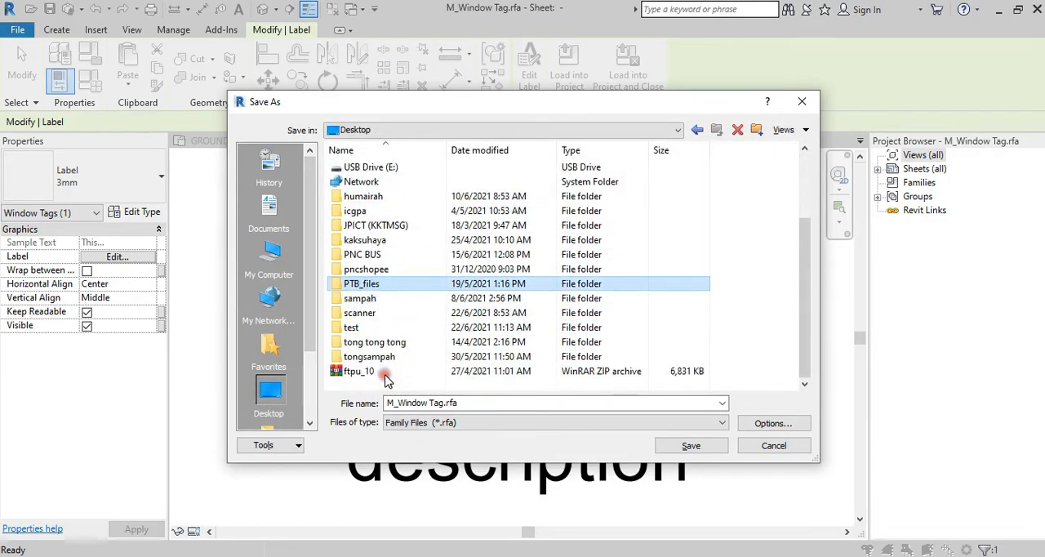
double_click(364, 327)
left_click(688, 450)
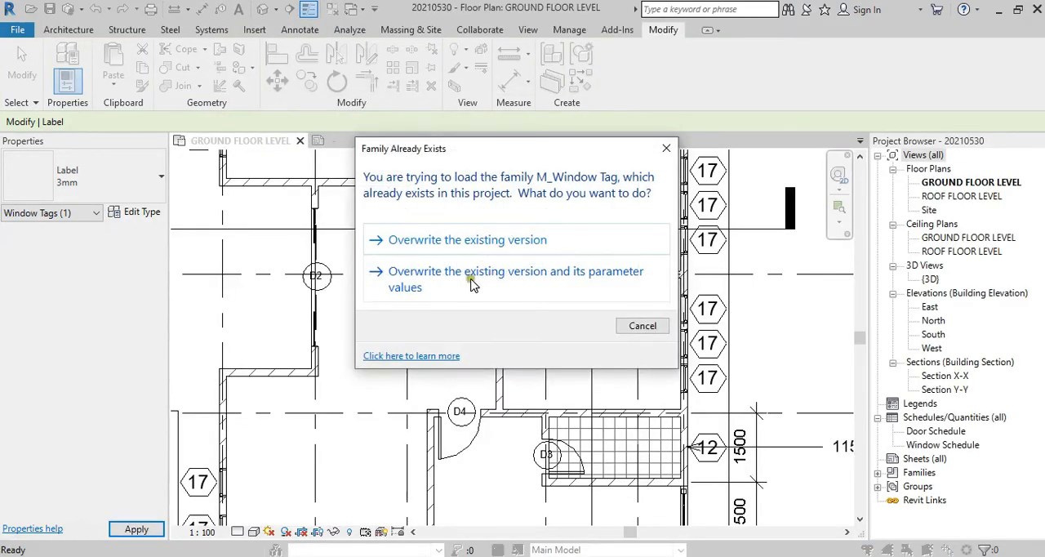
left_click(459, 279)
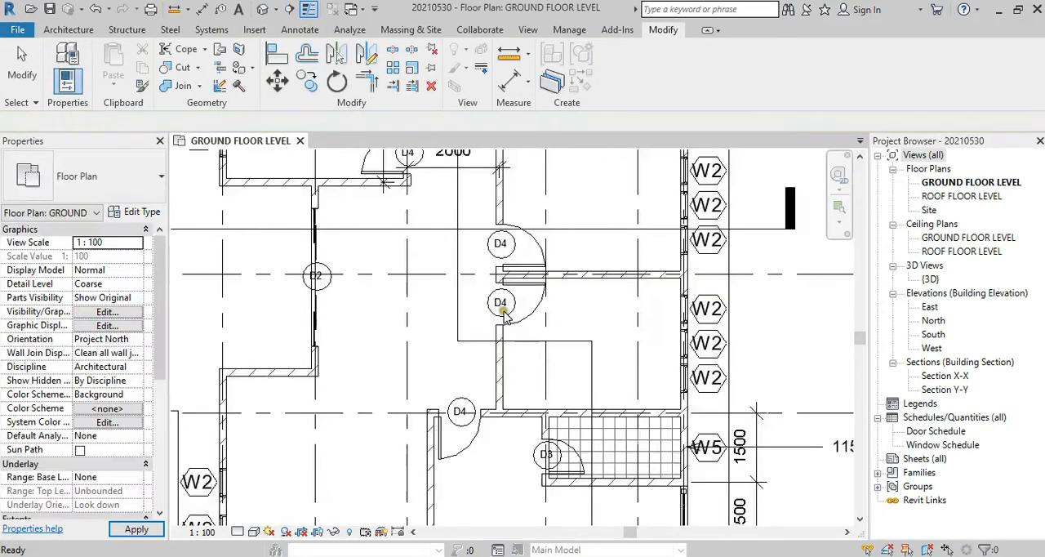
Step: Examine the reloaded window tags around the ground floor plan, checking their descriptions and text size against the tag outlines
middle_click_drag(761, 391, 683, 396)
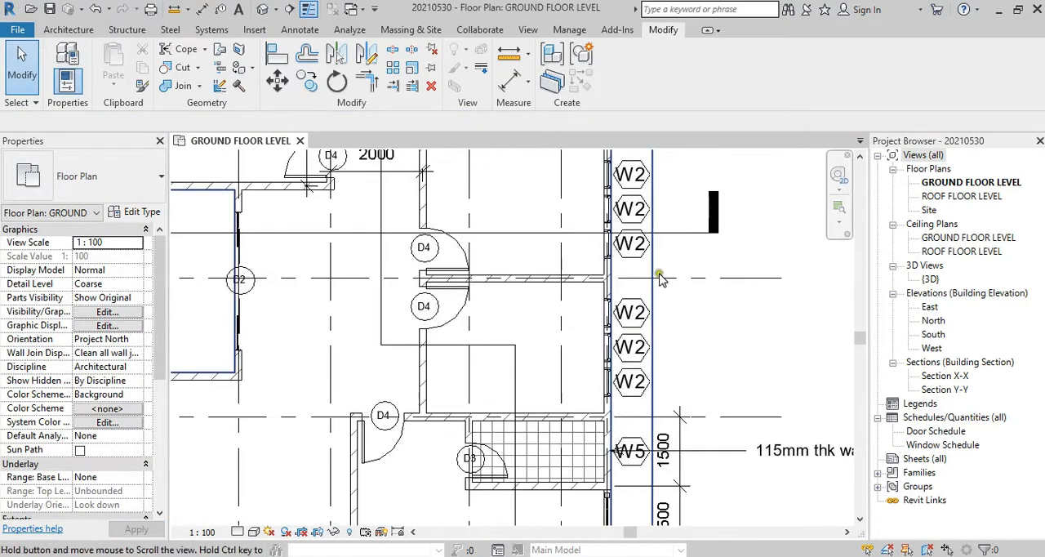
middle_click_drag(641, 243, 639, 423)
scroll(630, 386, "up", 2)
scroll(647, 350, "up", 1)
scroll(655, 351, "down", 5)
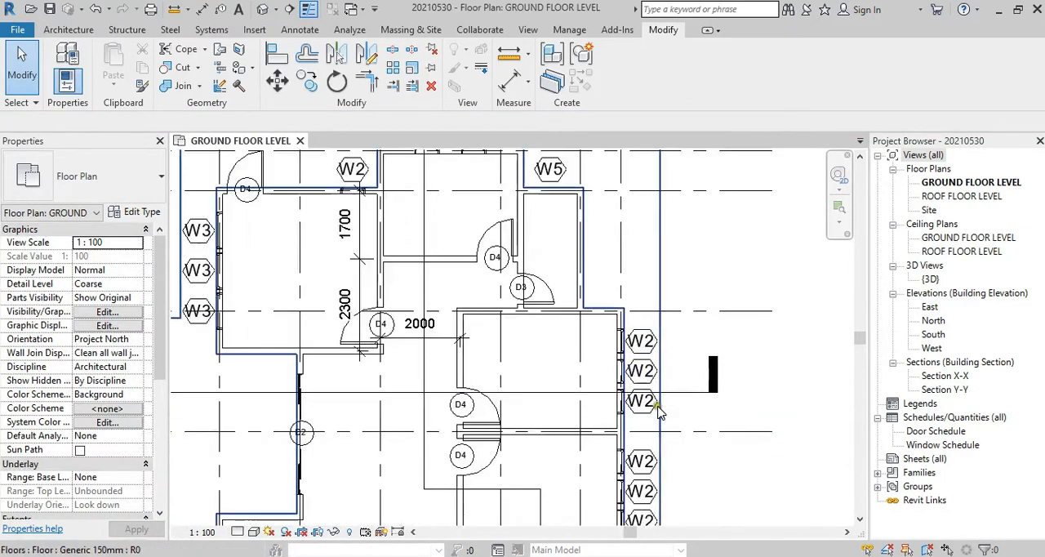
middle_click_drag(662, 472, 598, 266)
middle_click_drag(589, 386, 585, 245)
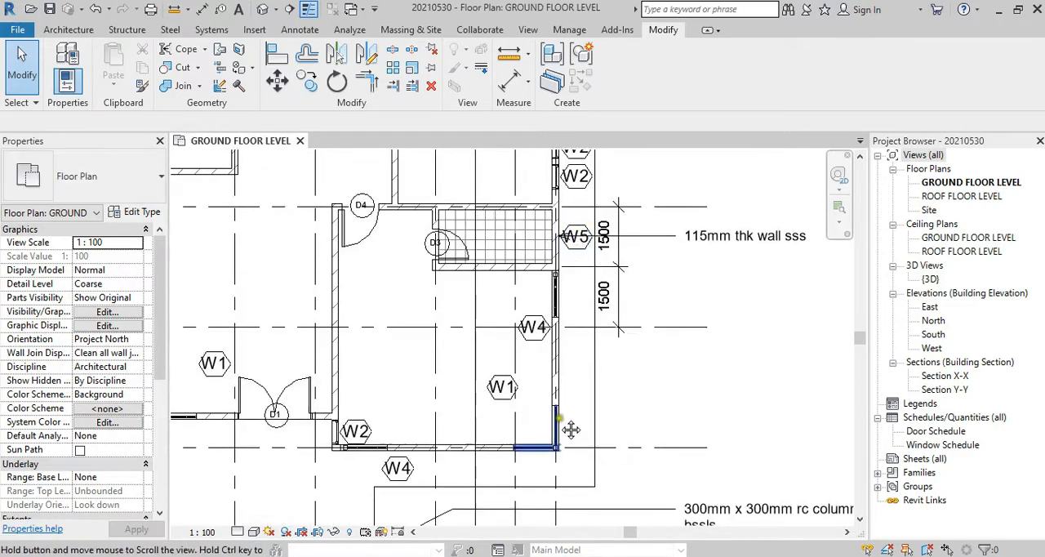
middle_click_drag(570, 430, 618, 337)
middle_click_drag(545, 340, 541, 462)
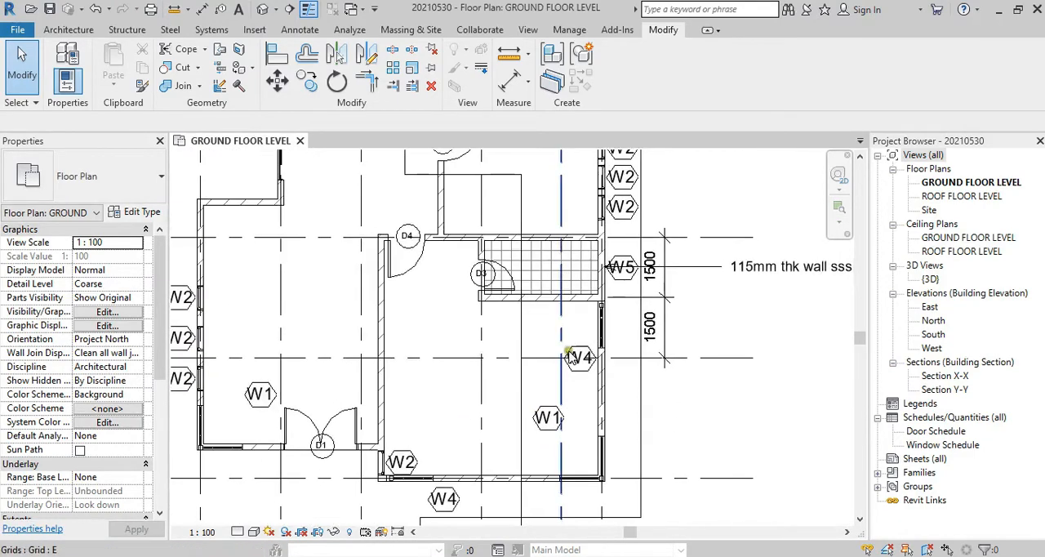
scroll(652, 263, "up", 2)
middle_click_drag(657, 265, 653, 450)
scroll(582, 270, "up", 1)
Step: Open the M_Window Tag family from a W2 tag on the east wall and bring up its label's type properties
left_click(606, 278)
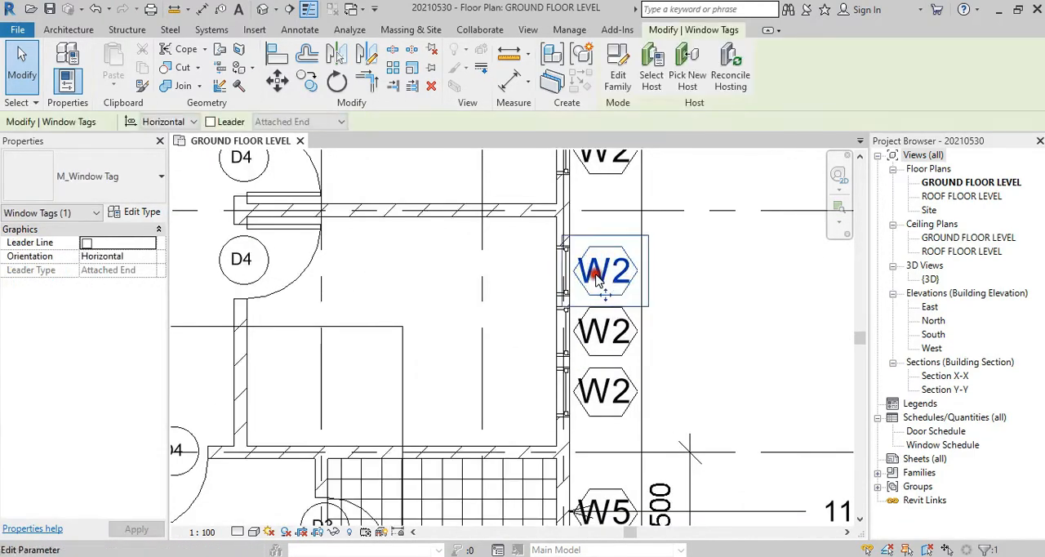
left_click(619, 96)
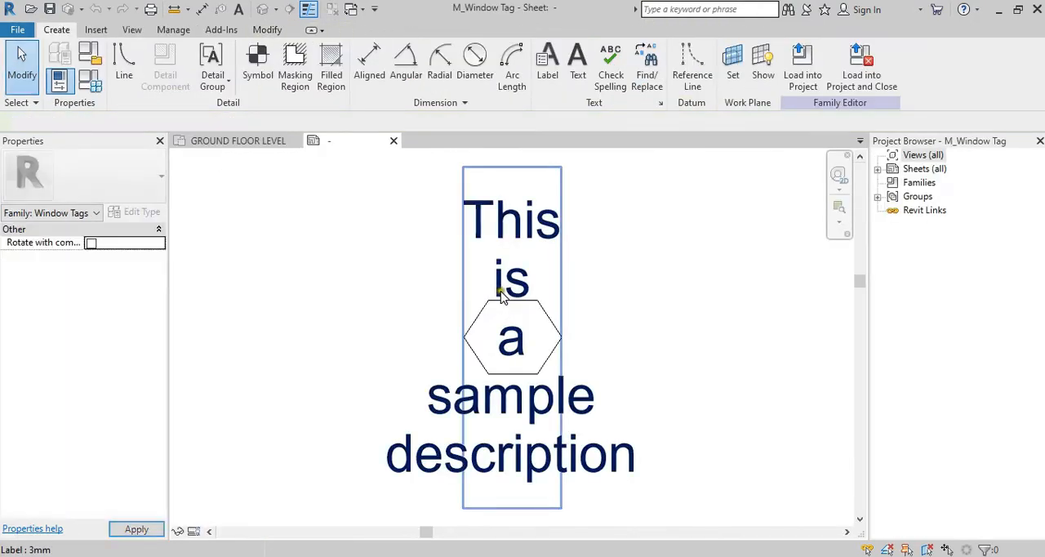
left_click(510, 335)
left_click(65, 201)
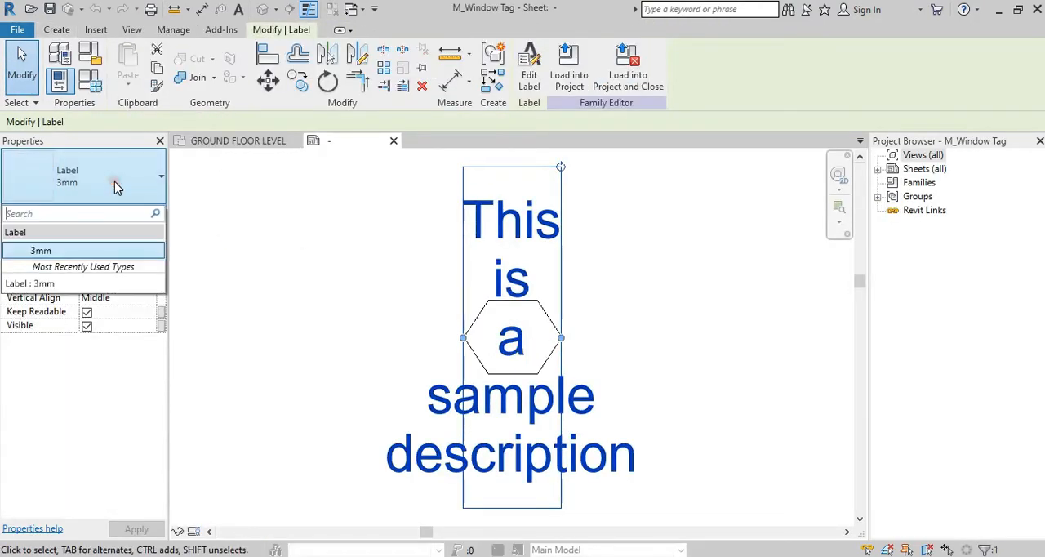
left_click(138, 187)
left_click(149, 210)
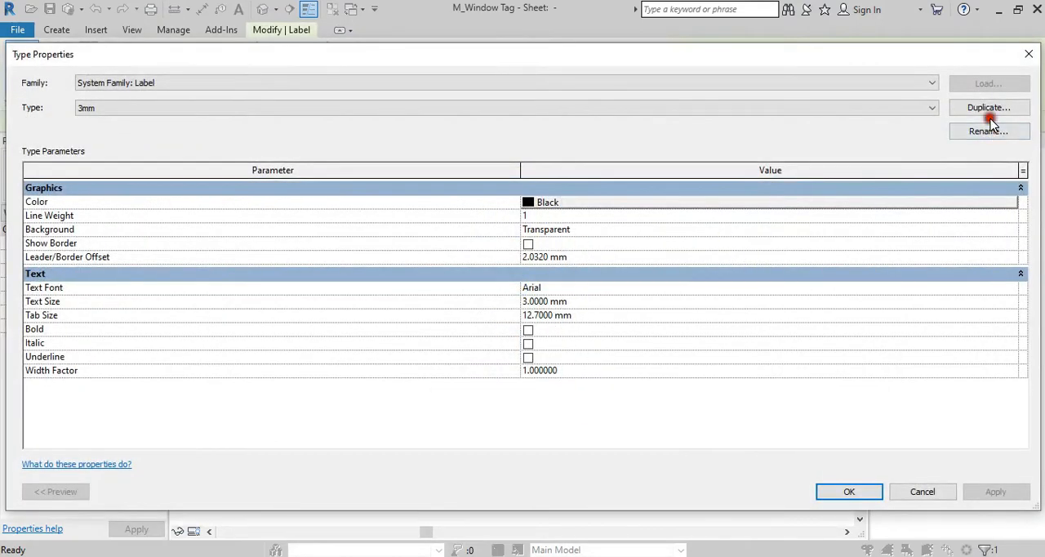
Step: Duplicate the label type as 1.5mm and set its text size to 1.5 mm
left_click(988, 113)
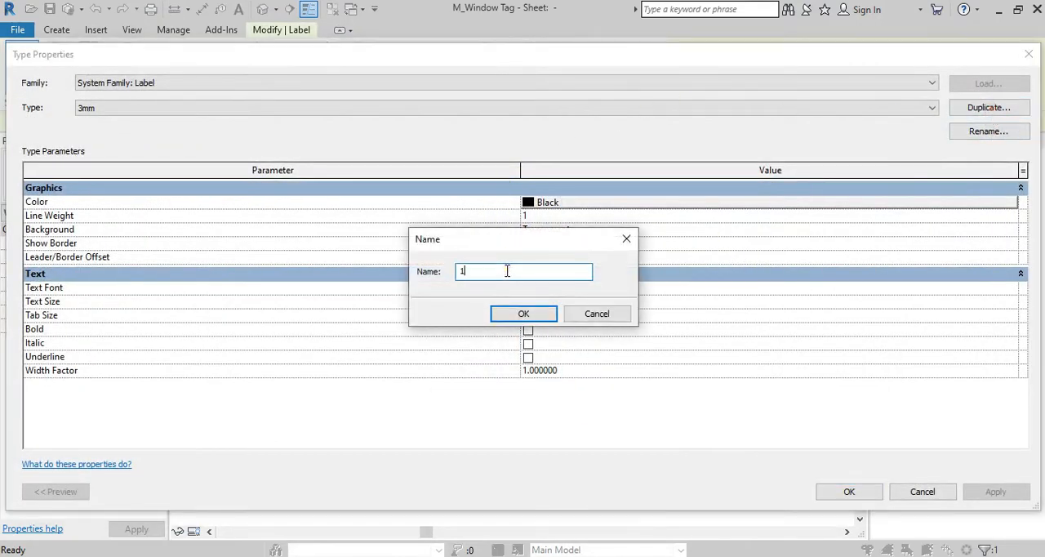
type("1.5mm")
left_click(504, 318)
left_click(575, 302)
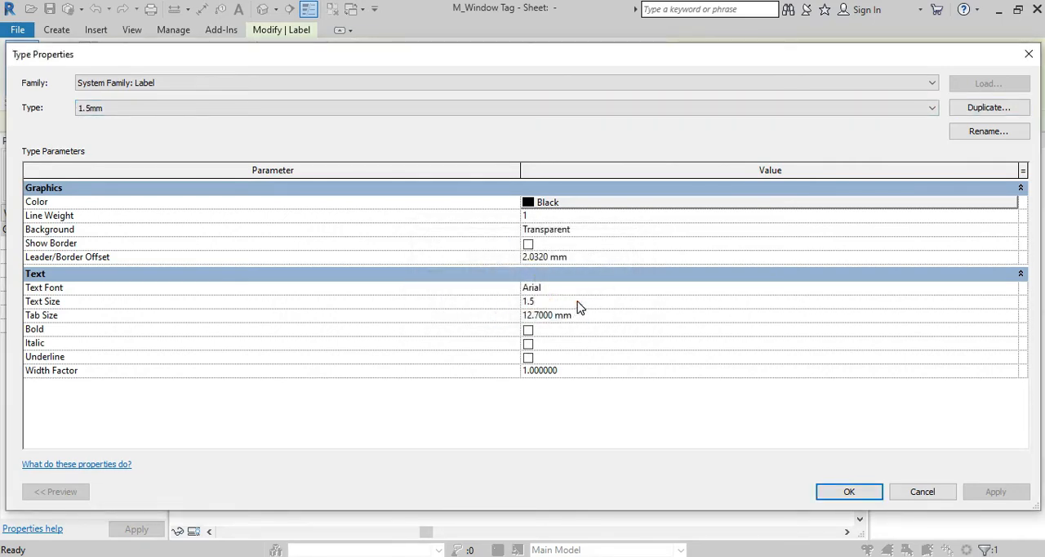
left_click(622, 422)
left_click(846, 492)
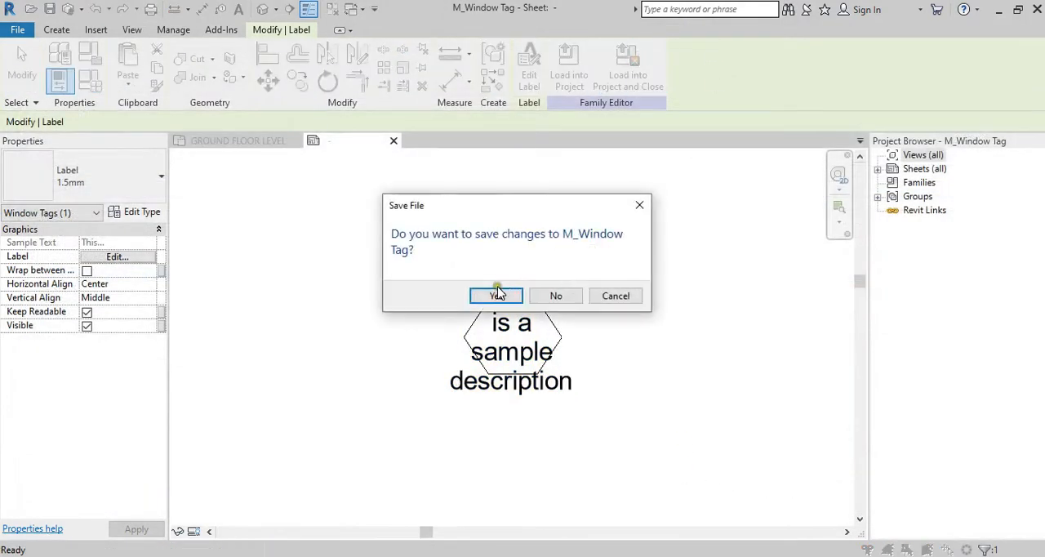
Step: Load the edited window tag into the project and close it, replacing M_Window Tag.rfa and overwriting the project's existing version
left_click(559, 296)
left_click(506, 298)
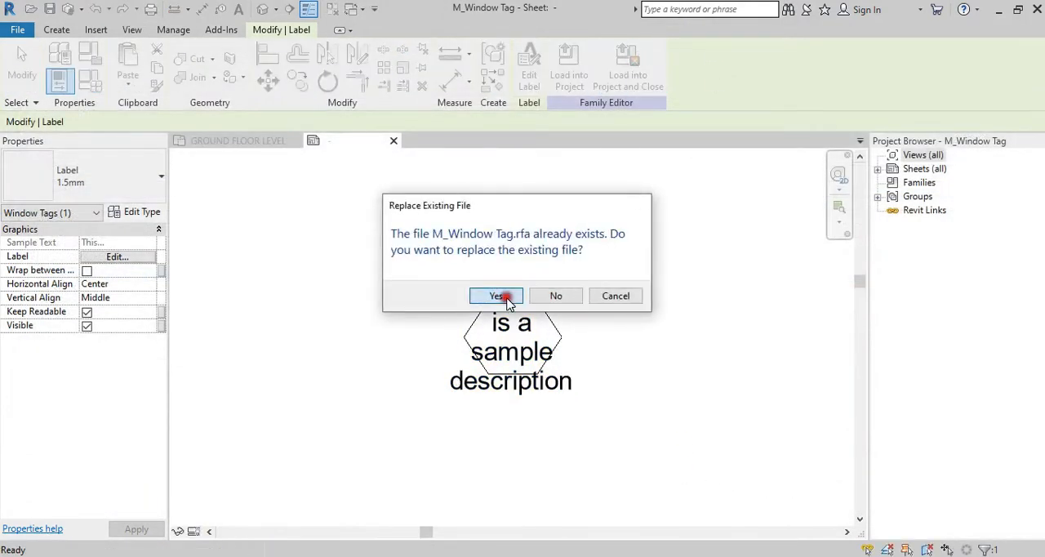
left_click(520, 288)
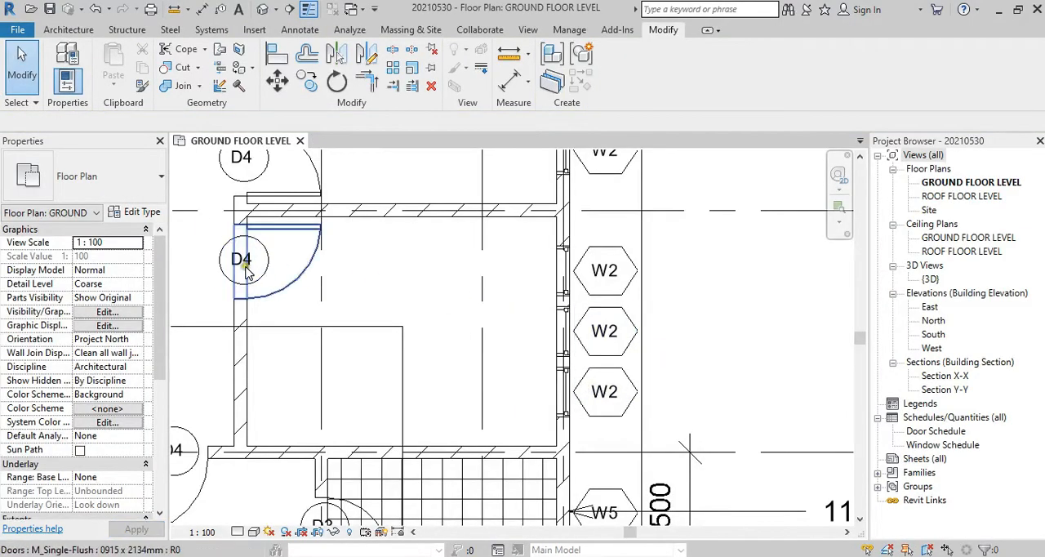
Step: Check the D2 door tag's position on the A101 sheet PDF and move the tag along grid 4 to the west side of the sliding door
scroll(478, 326, "down", 5)
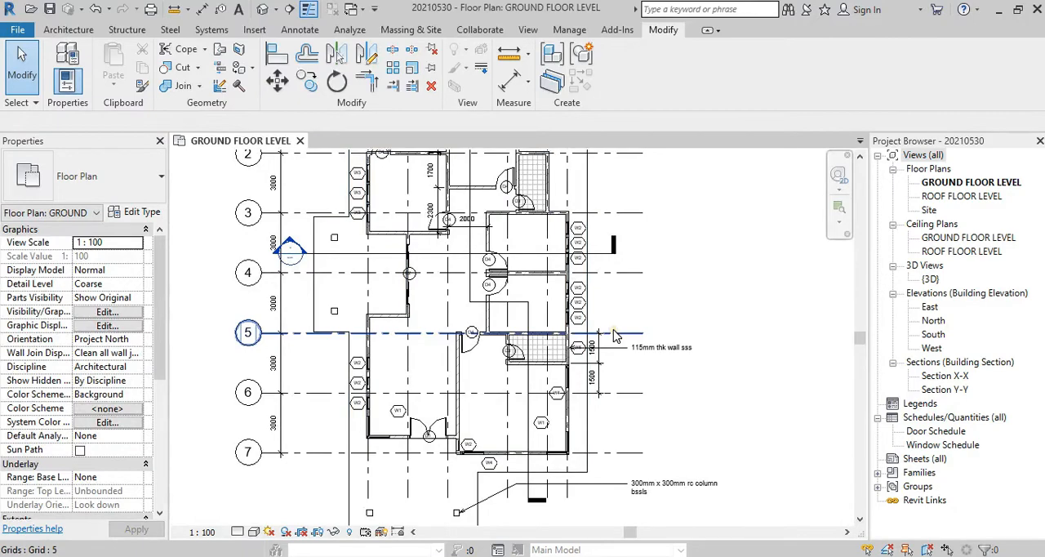
scroll(473, 274, "up", 4)
scroll(481, 270, "down", 2)
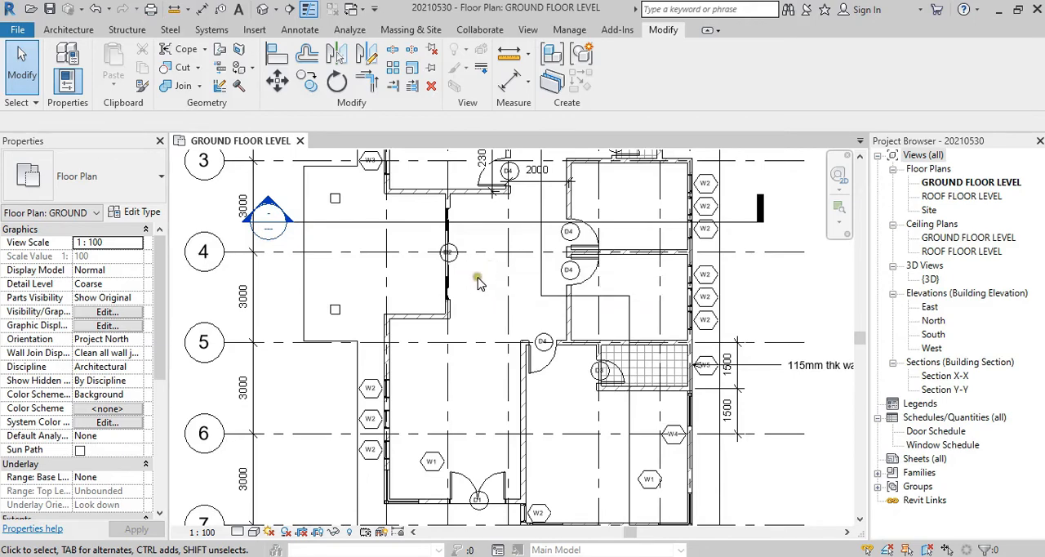
scroll(479, 283, "up", 5)
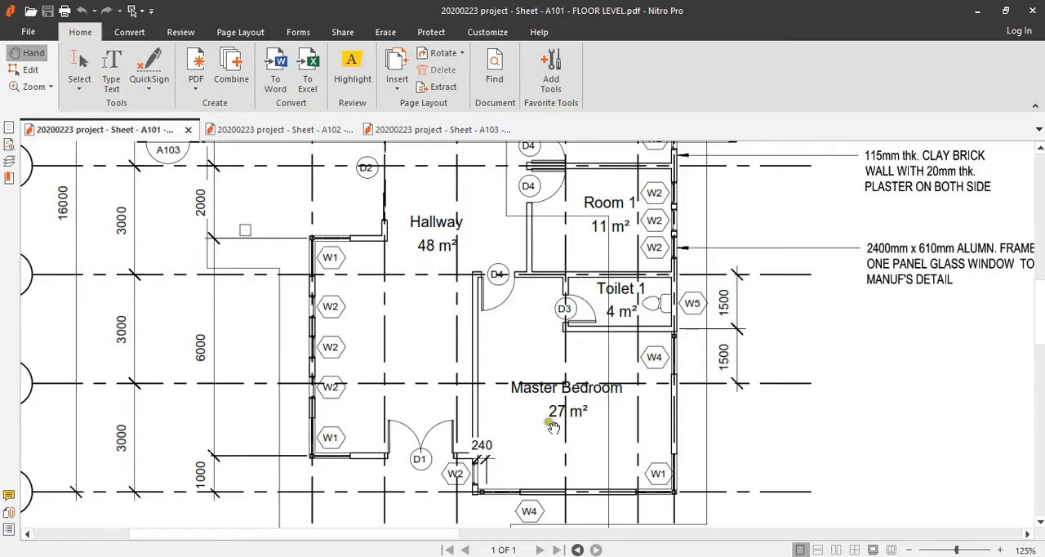
scroll(448, 343, "up", 2, "ctrl")
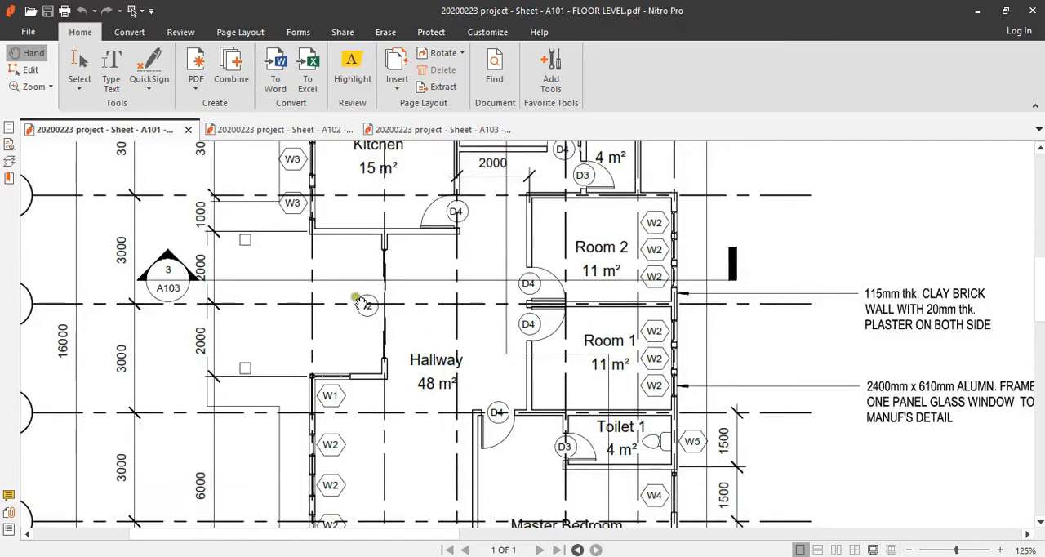
key("alt+Tab")
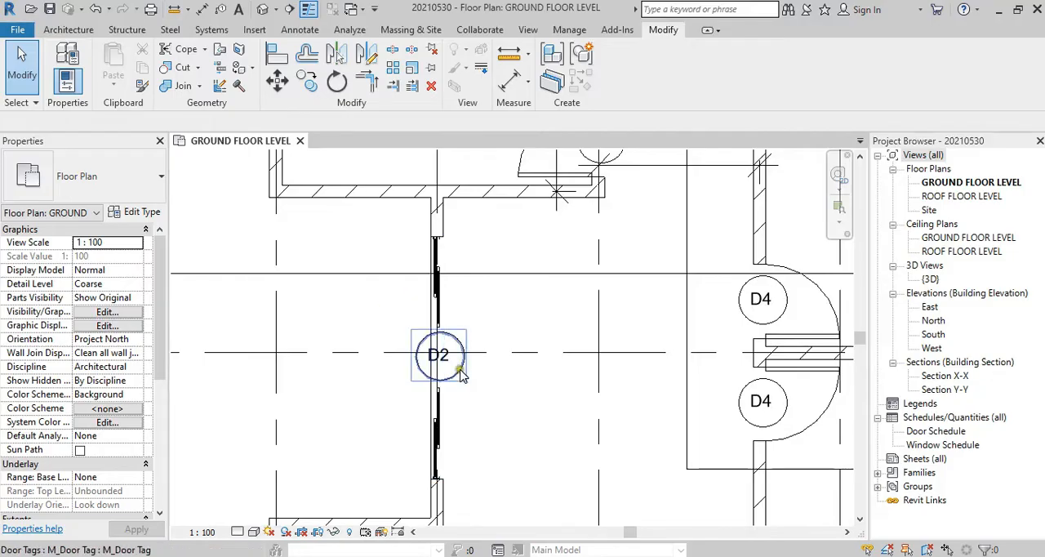
left_click(460, 373)
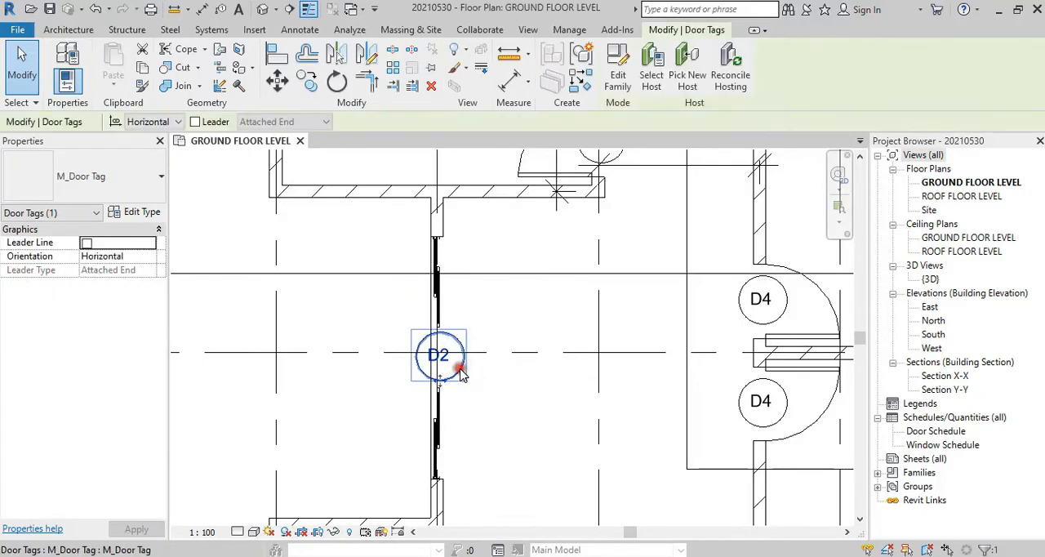
left_click(276, 82)
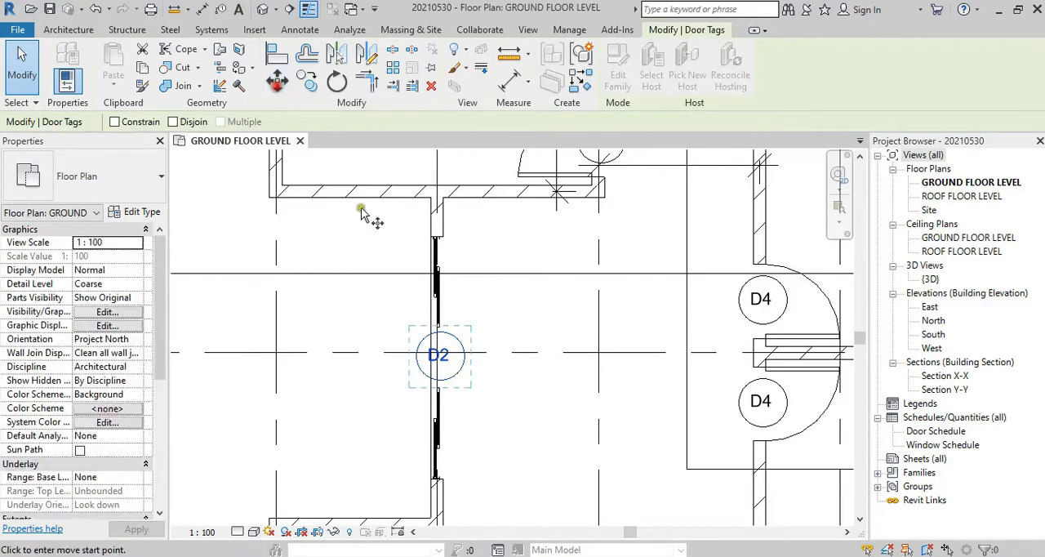
left_click(483, 354)
left_click(386, 354)
key("Escape")
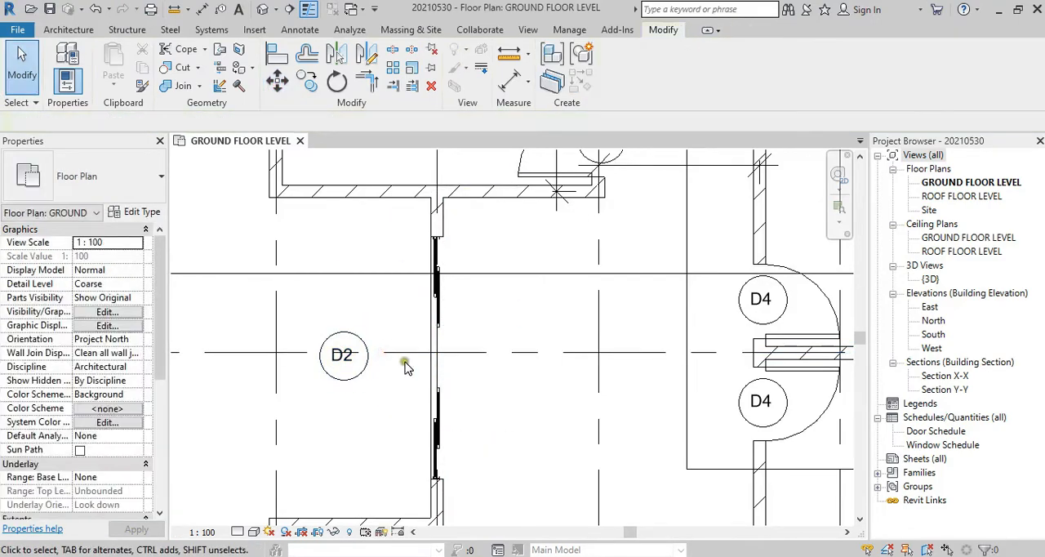
Step: Move the D2 door tag east along grid 4 so it sits close beside the sliding door
left_click(345, 380)
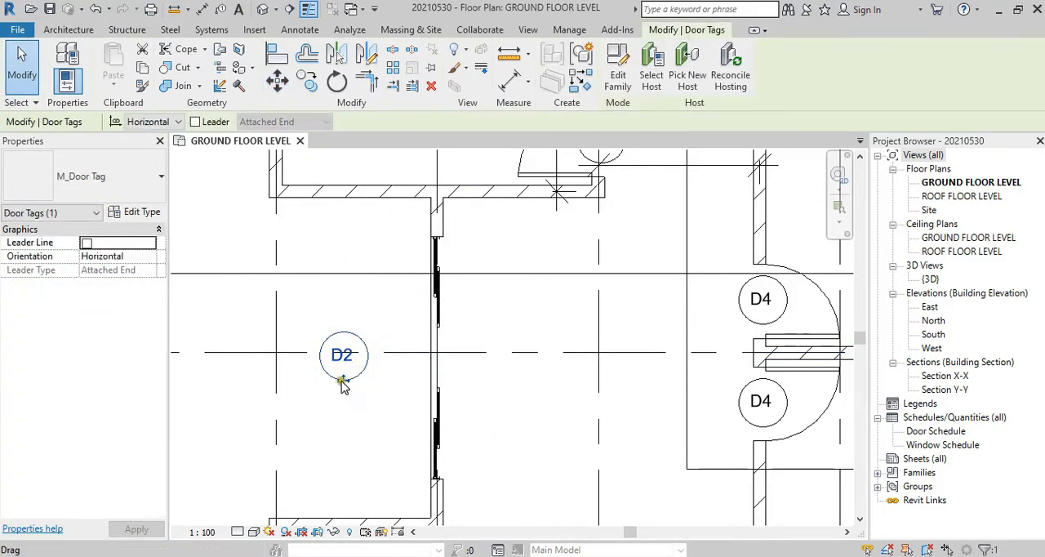
left_click_drag(343, 384, 394, 383)
left_click(522, 421)
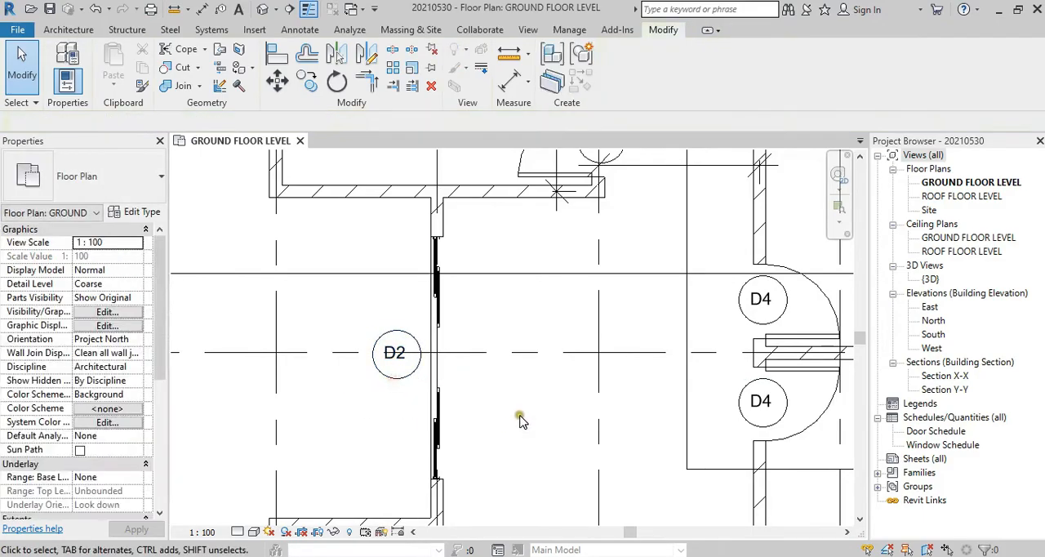
Step: Review the placement of the door tags, window tags, dimensions and text notes across the whole ground floor plan
scroll(520, 393, "down", 2)
middle_click_drag(537, 403, 499, 485)
middle_click_drag(436, 276, 418, 399)
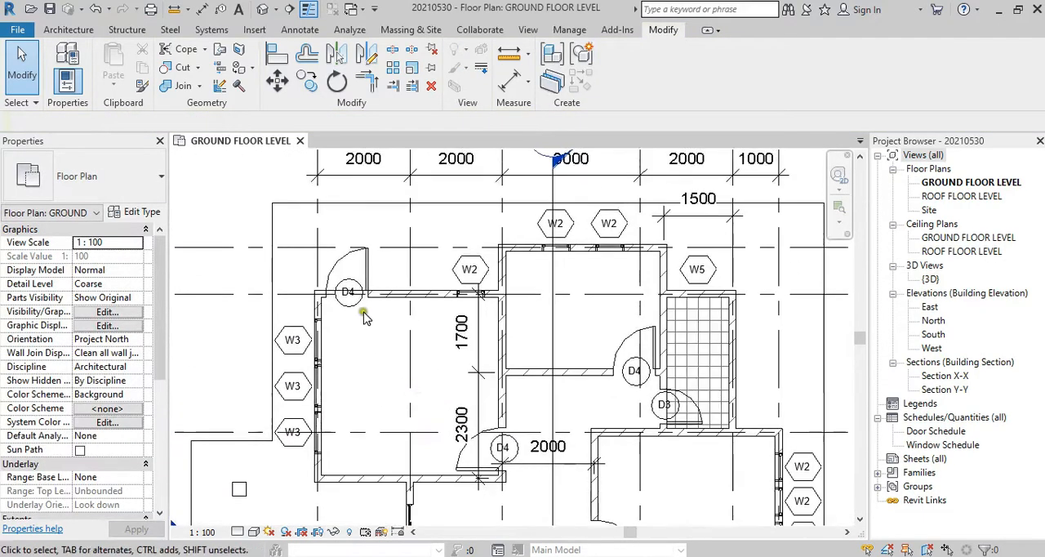
scroll(445, 306, "down", 2)
middle_click_drag(445, 306, 498, 301)
middle_click_drag(757, 482, 672, 251)
scroll(663, 369, "down", 2)
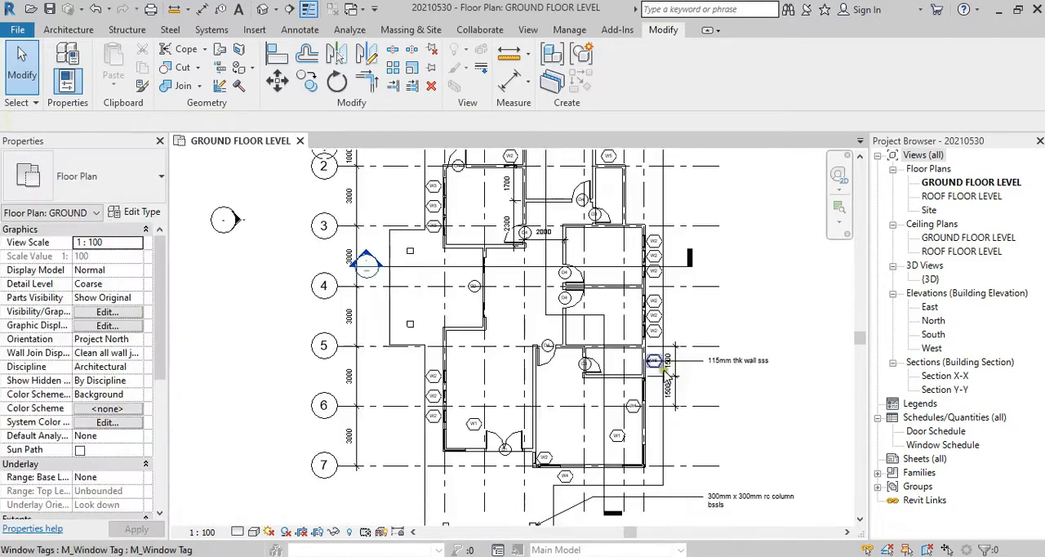
middle_click_drag(719, 515, 672, 419)
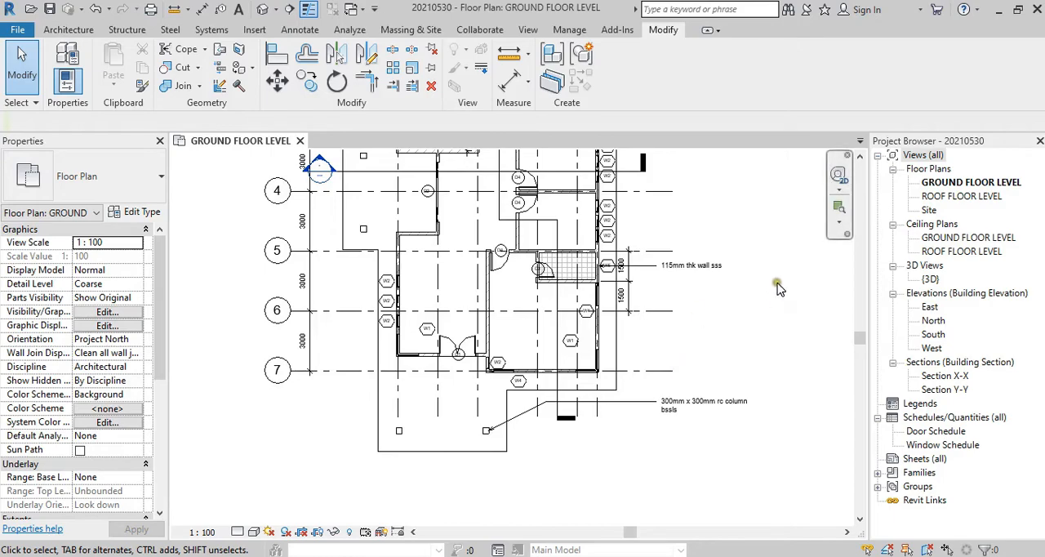
middle_click_drag(776, 245, 749, 332)
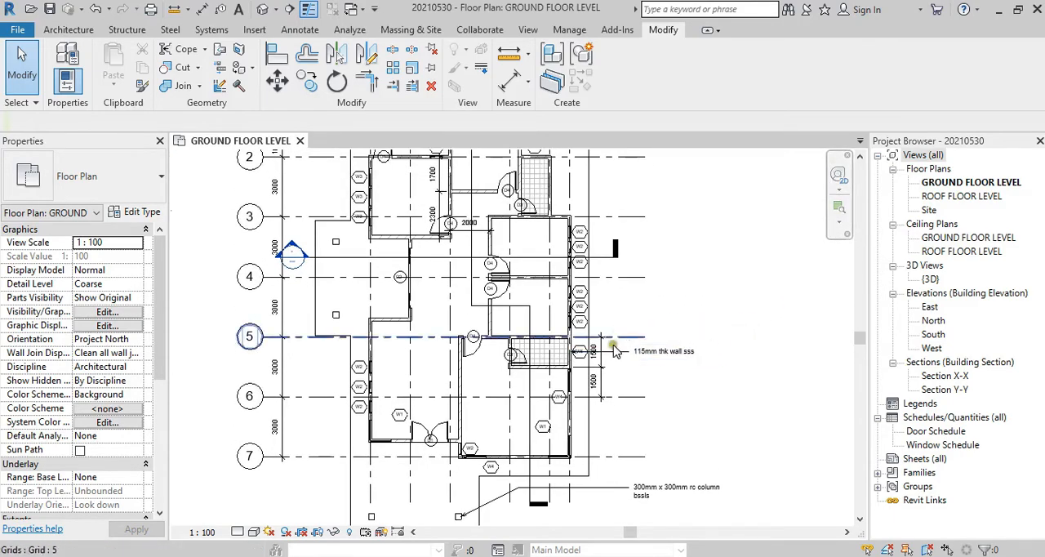
Step: Compare the tags and wall note along the east-side rooms with the A101 sheet PDF in Nitro Pro, and return to the Revit plan
scroll(616, 315, "up", 5)
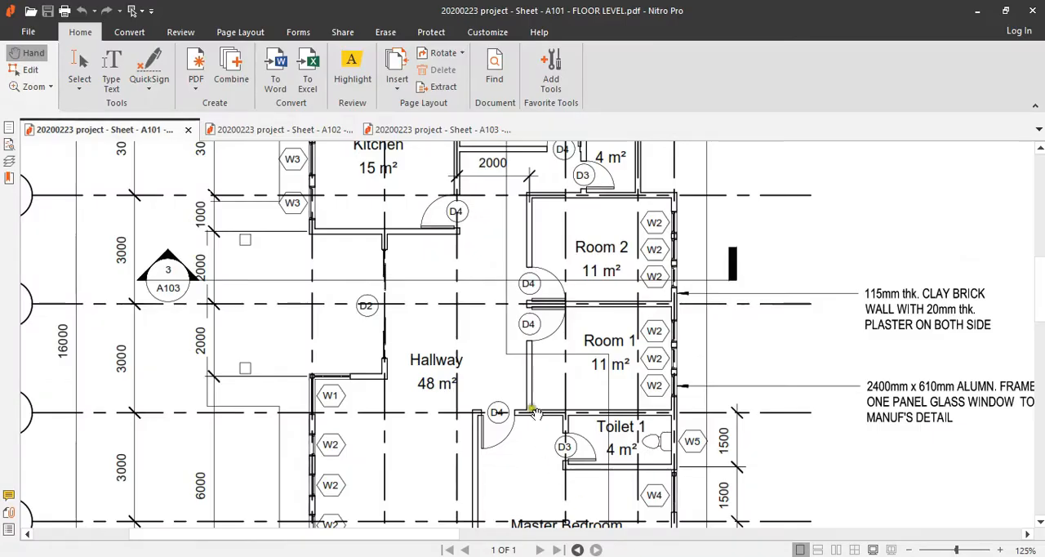
scroll(522, 369, "down", 3)
scroll(523, 369, "up", 4)
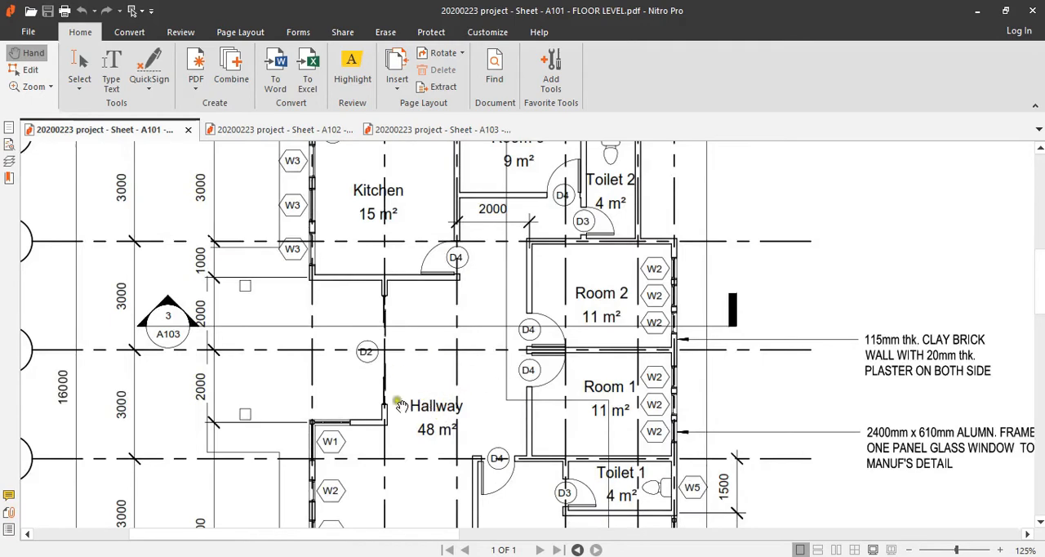
left_click(976, 10)
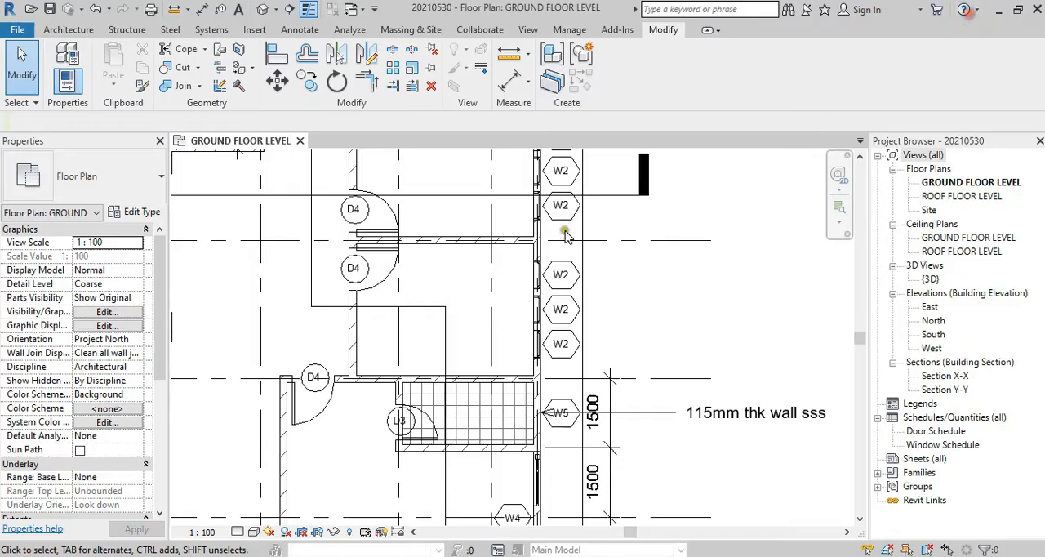
scroll(674, 294, "down", 2)
middle_click_drag(672, 294, 676, 351)
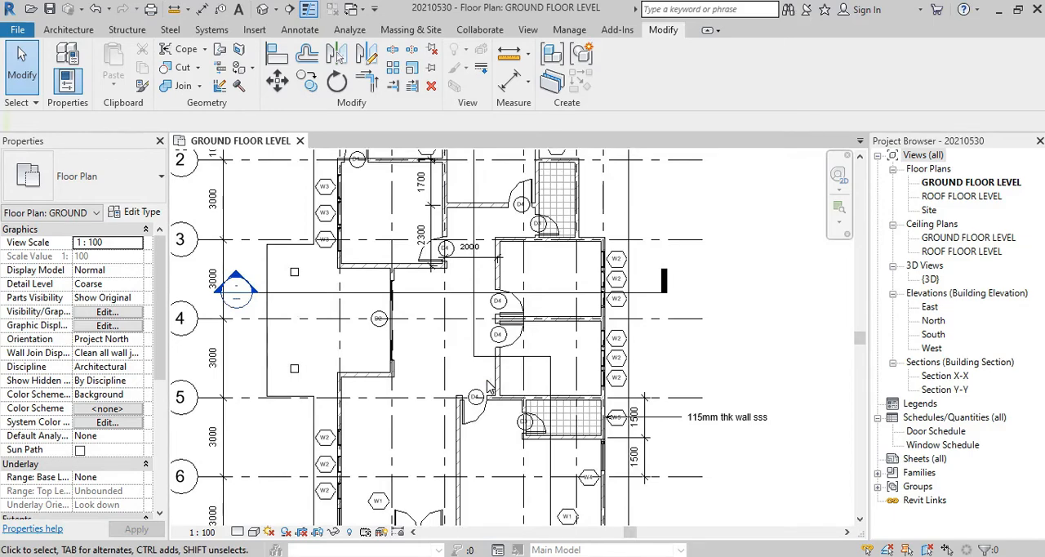
Step: Check the room layout on the A101 sheet PDF and place untagged rooms in the kitchen, Room 3 and Toilet 2 spaces
left_click(68, 29)
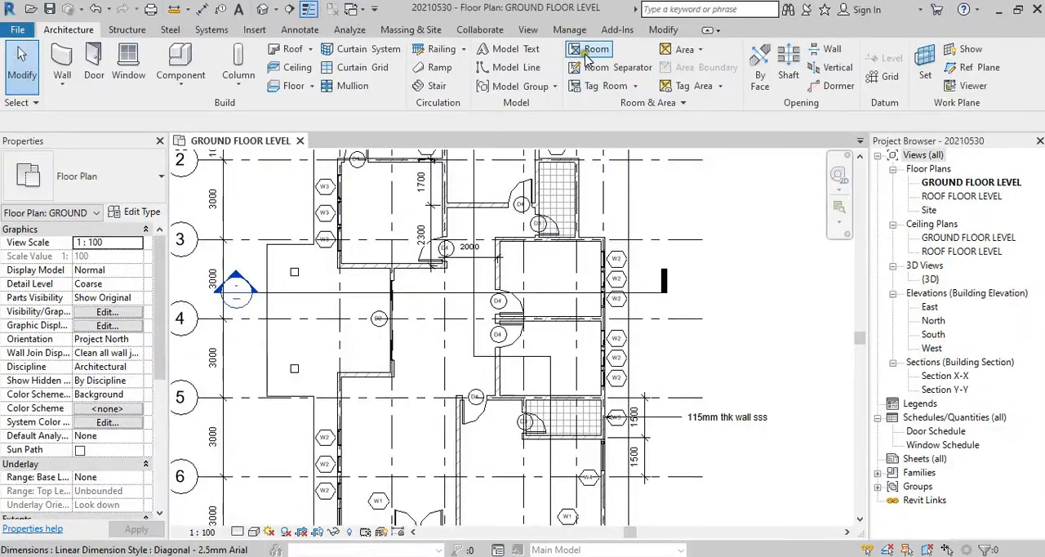
left_click(595, 50)
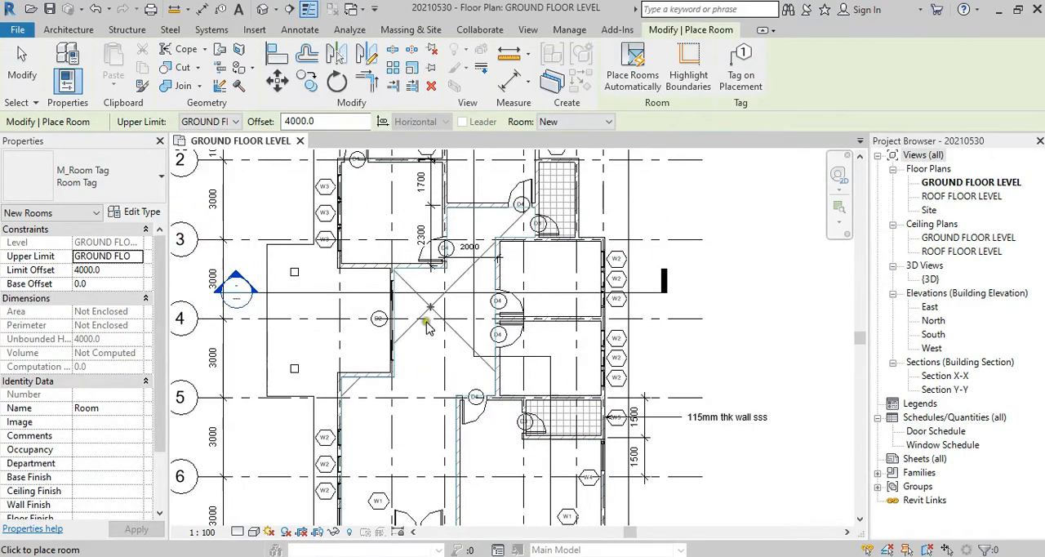
scroll(500, 251, "down", 2)
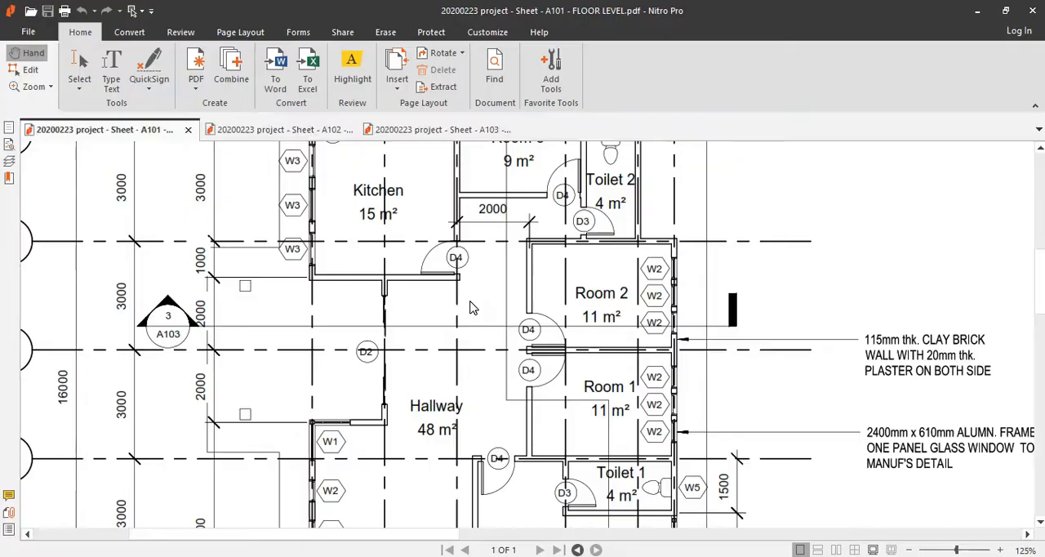
scroll(469, 300, "down", 5)
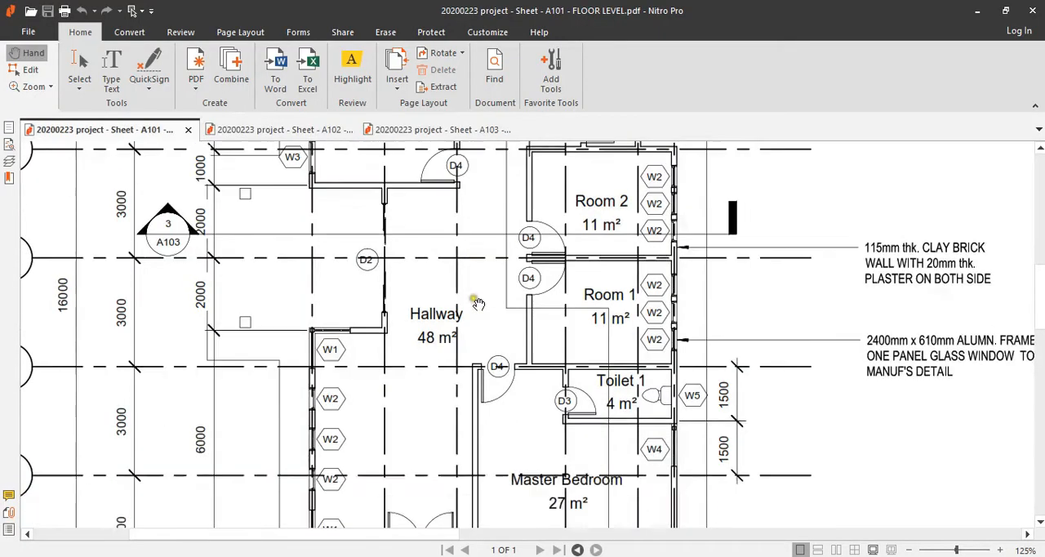
scroll(584, 452, "up", 6)
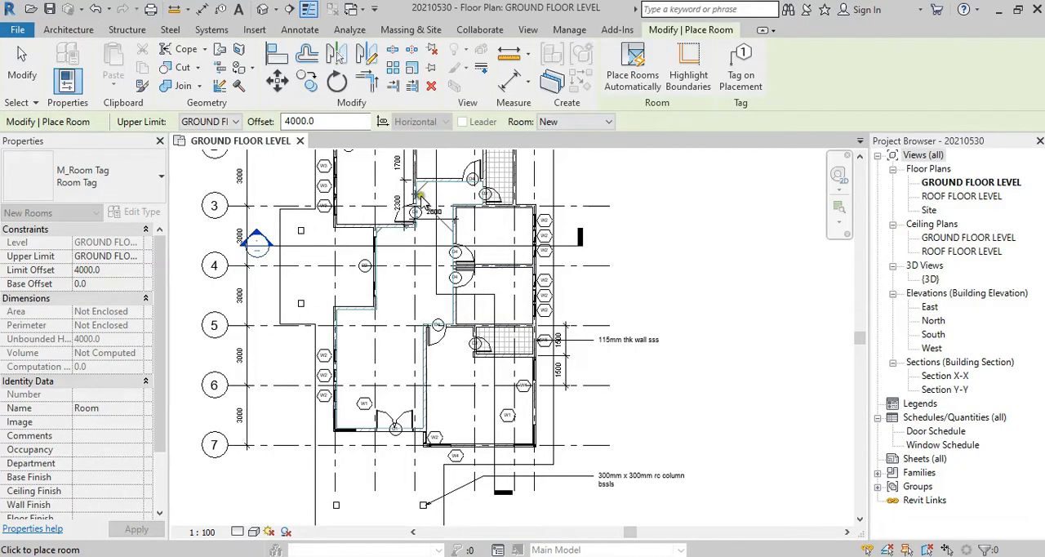
scroll(506, 269, "down", 2)
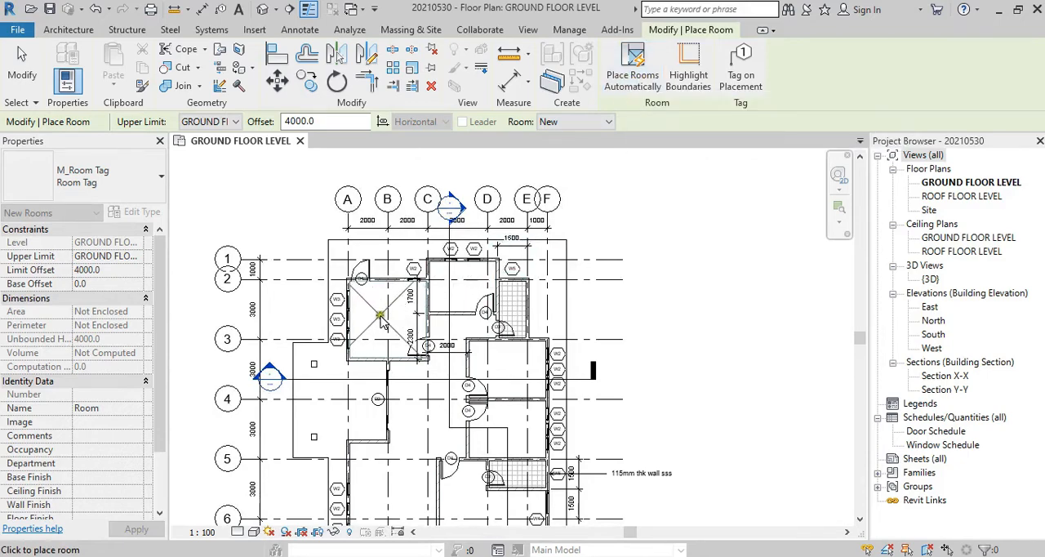
scroll(390, 329, "up", 1)
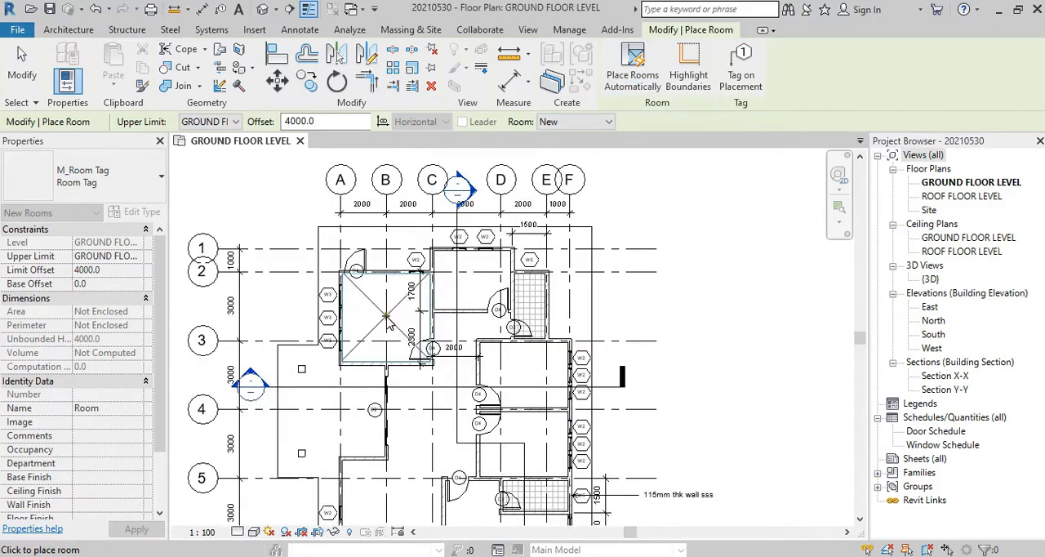
middle_click_drag(460, 332, 434, 262)
left_click(450, 214)
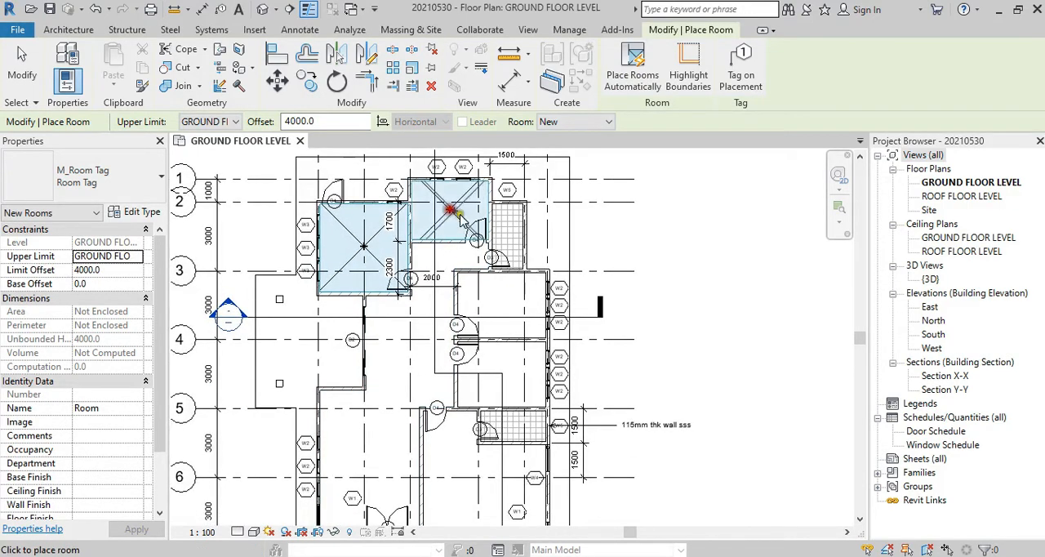
Step: Place untagged rooms in the hallway, the two east bedrooms, the southeast master bedroom and its tiled toilet
left_click(420, 397)
left_click(514, 373)
middle_click_drag(513, 373, 493, 218)
left_click(491, 273)
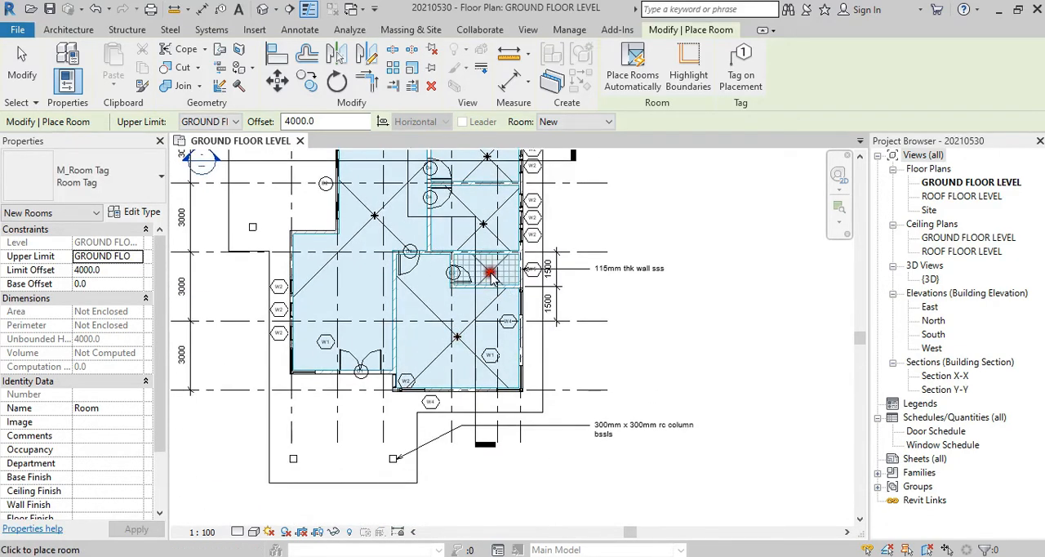
middle_click_drag(495, 308, 529, 432)
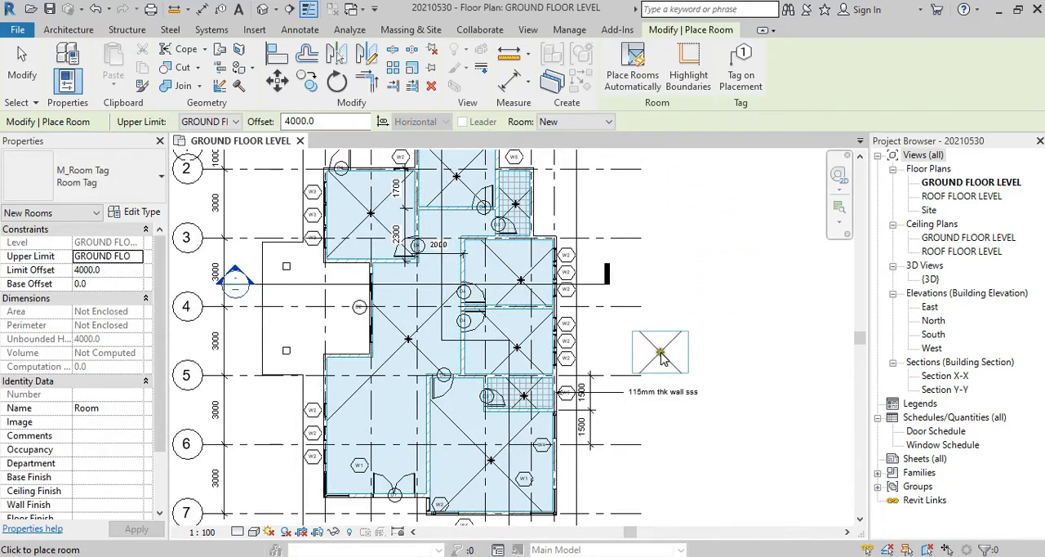
key("Escape")
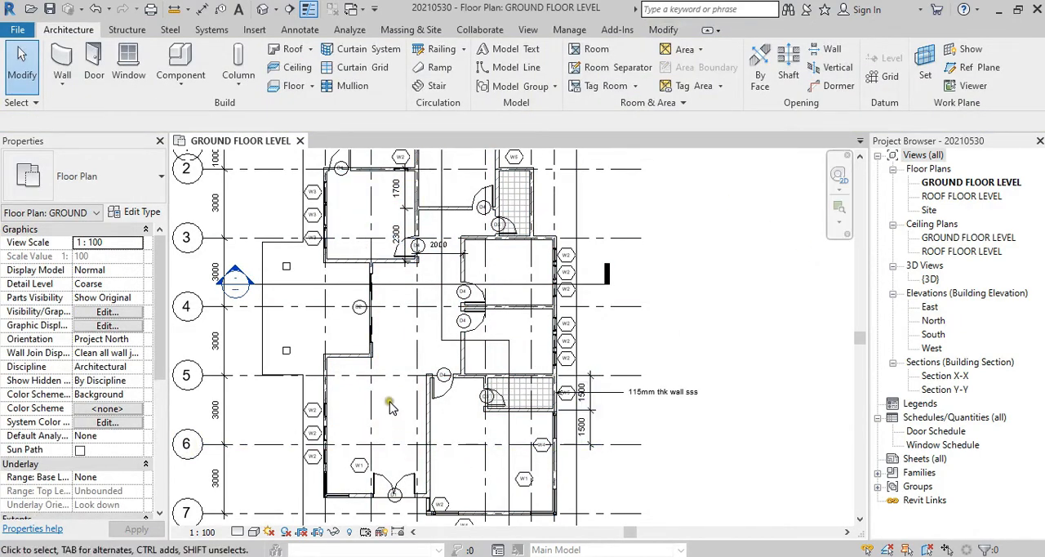
Step: Examine the extents and properties of the room placed in the northwest kitchen space, leaving it deselected
left_click(351, 209)
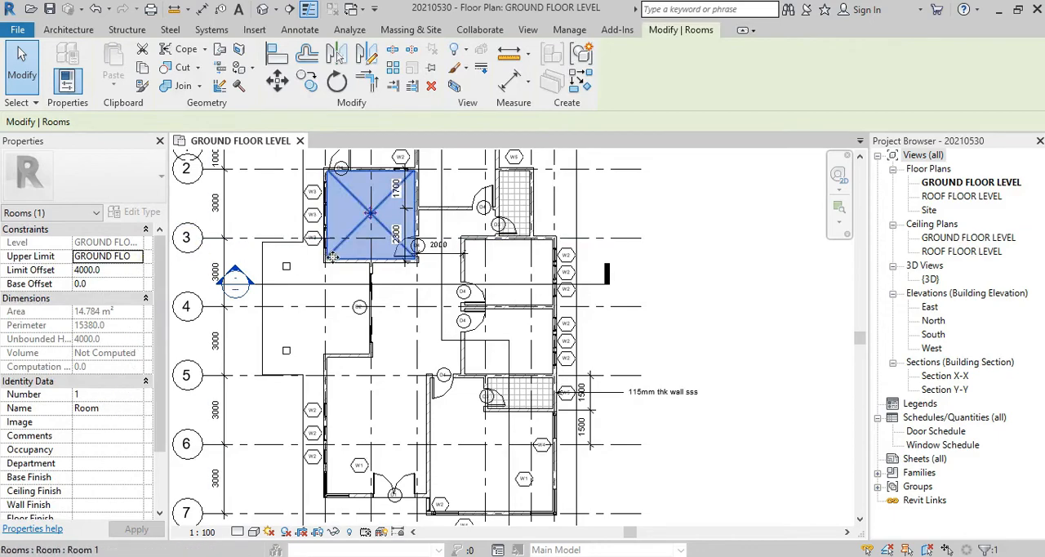
key("Escape")
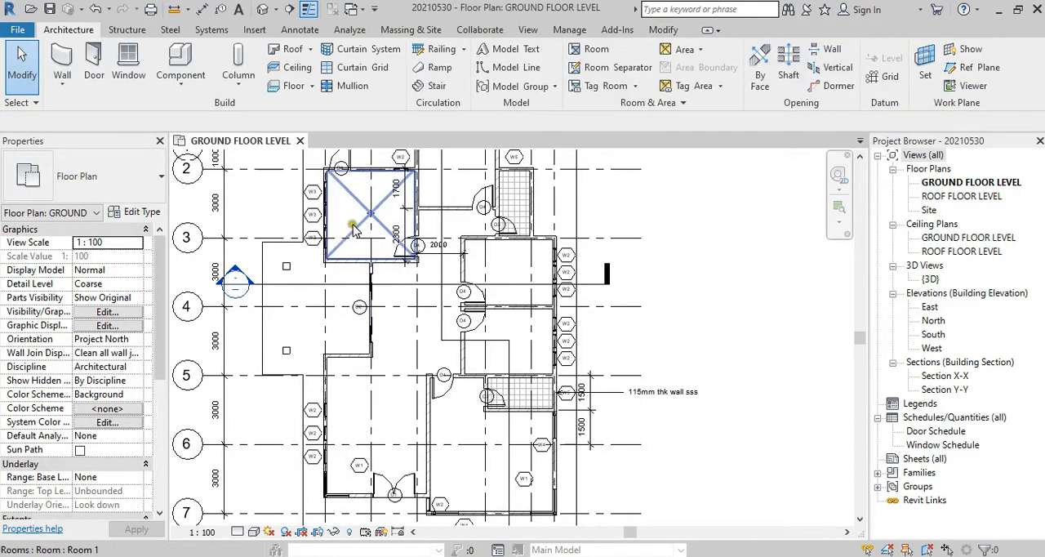
left_click(356, 229)
key("Escape")
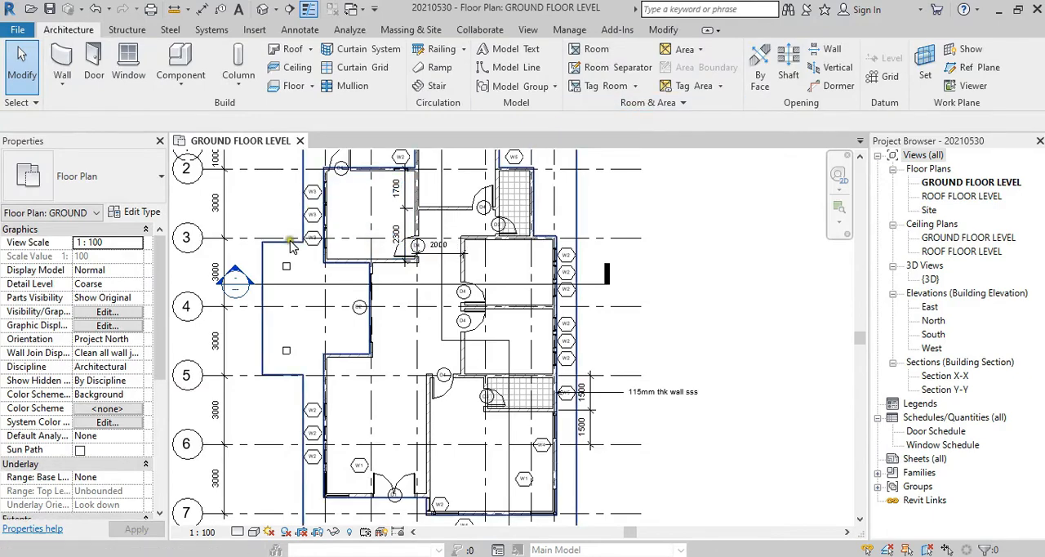
left_click(359, 224)
key("Escape")
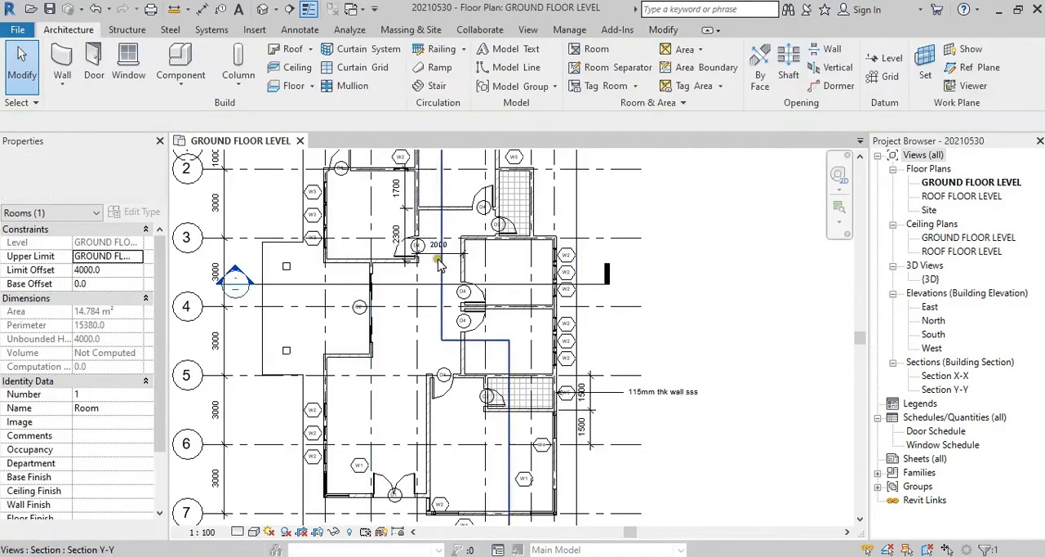
scroll(587, 279, "up", 1)
scroll(586, 279, "up", 3)
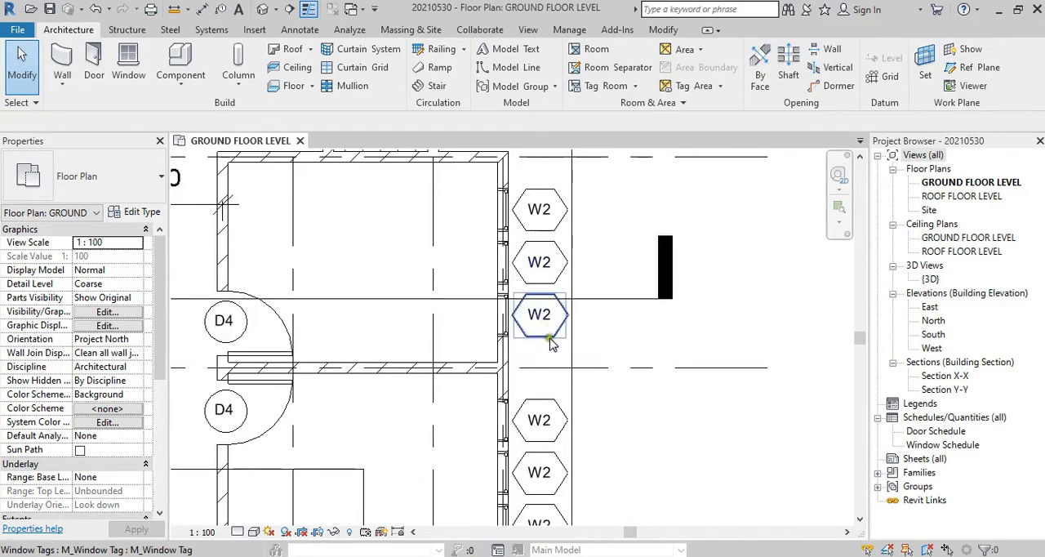
scroll(457, 272, "down", 4)
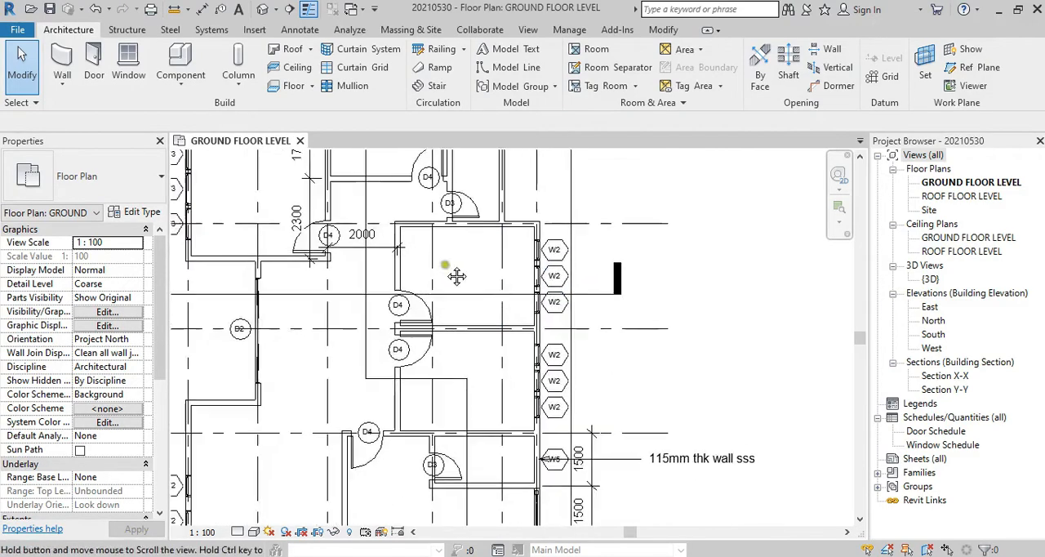
left_click(329, 263)
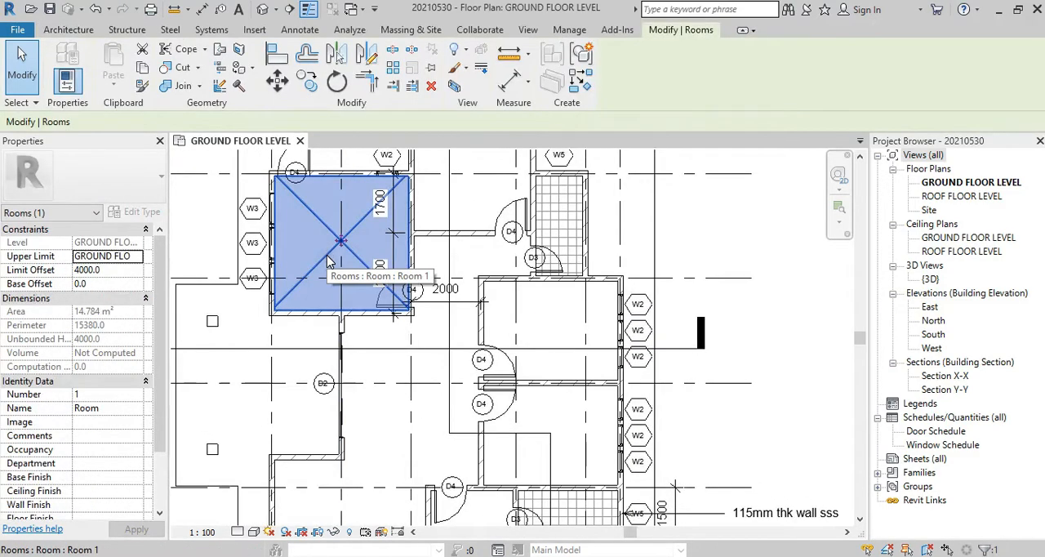
key("Escape")
left_click(635, 87)
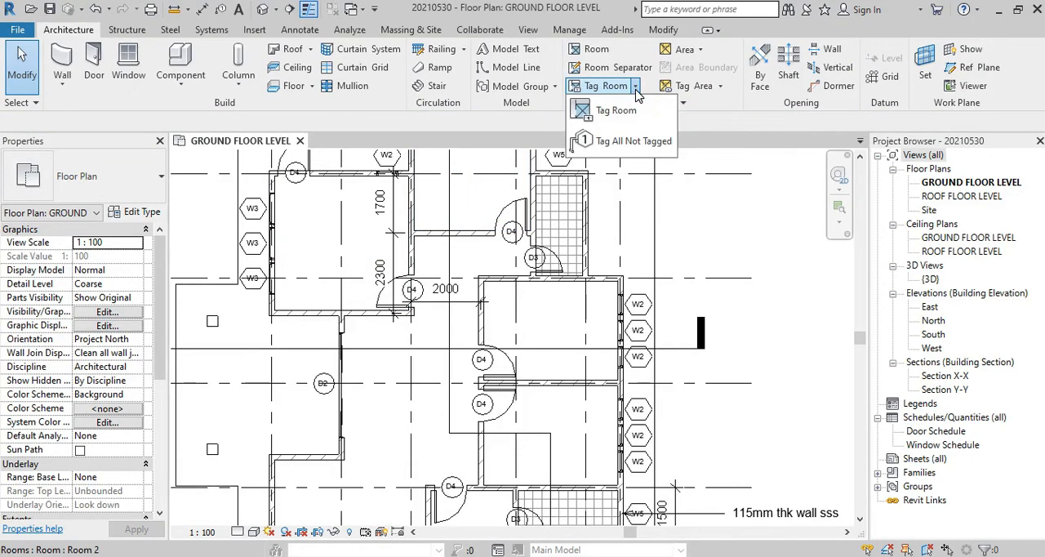
left_click(633, 110)
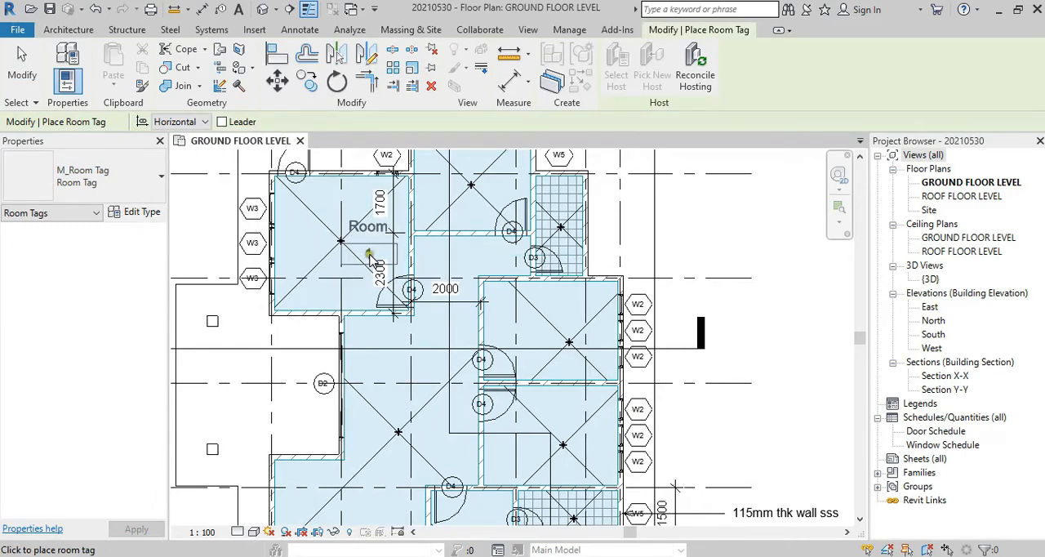
key("Escape")
key("Escape")
Step: Tag all untagged rooms in the current view with the M_Room Tag : Room Tag type, without leaders
left_click(299, 29)
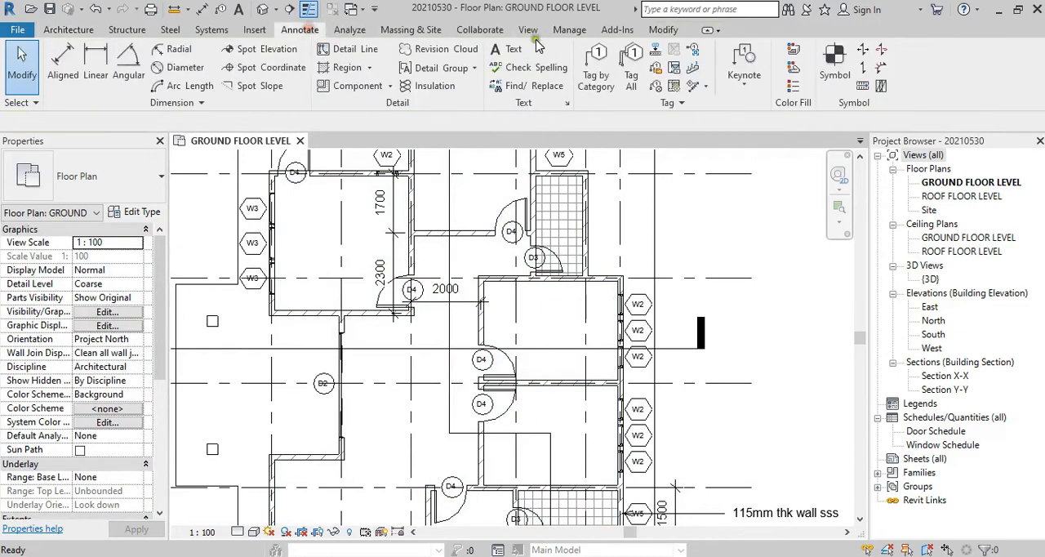
left_click(631, 69)
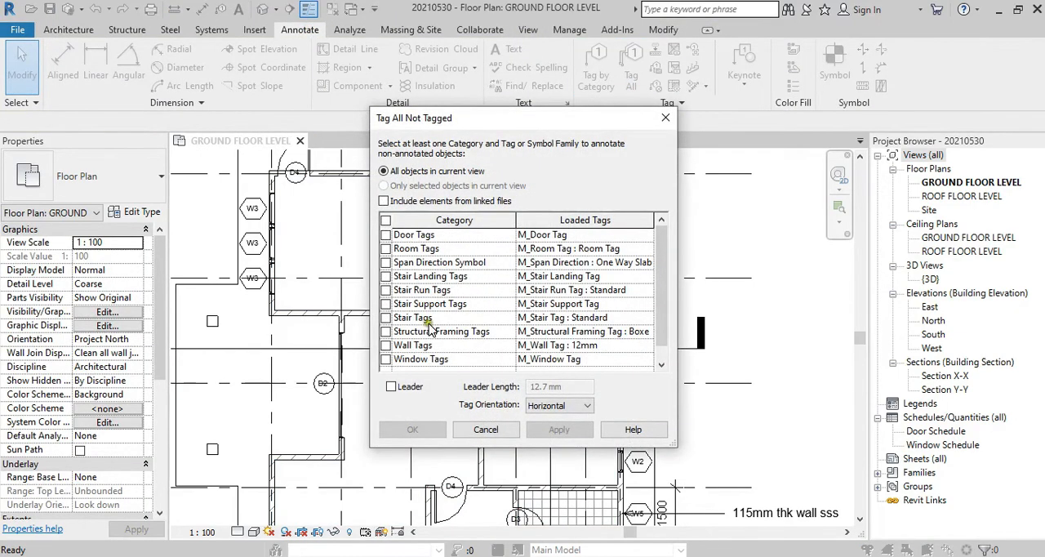
left_click(386, 249)
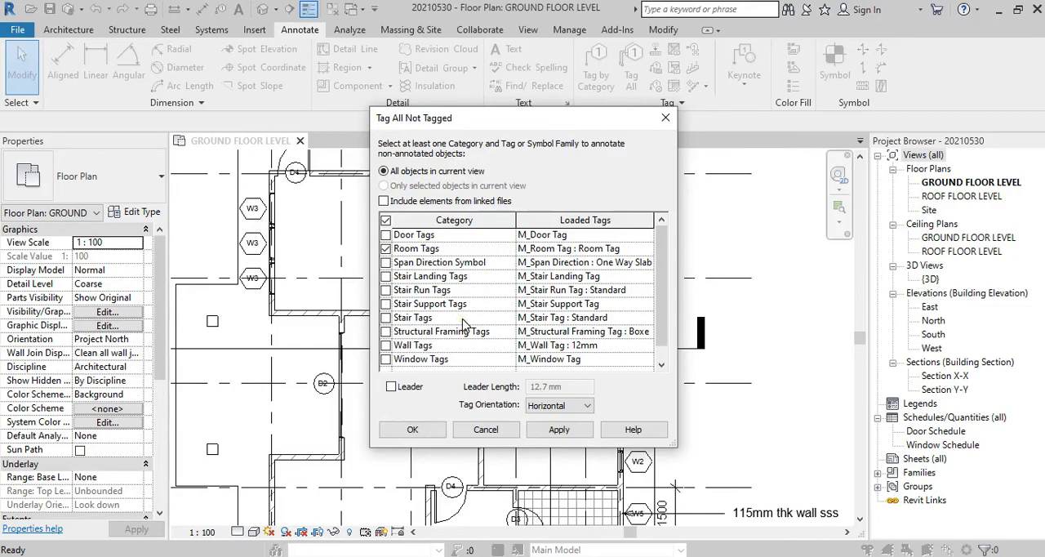
left_click(413, 429)
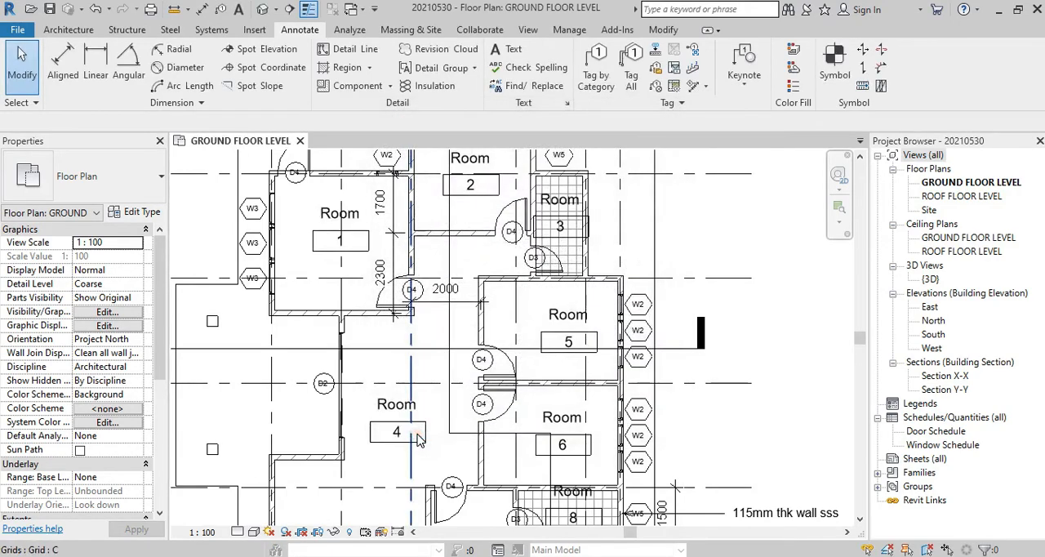
scroll(445, 402, "down", 3)
middle_click_drag(446, 405, 437, 289)
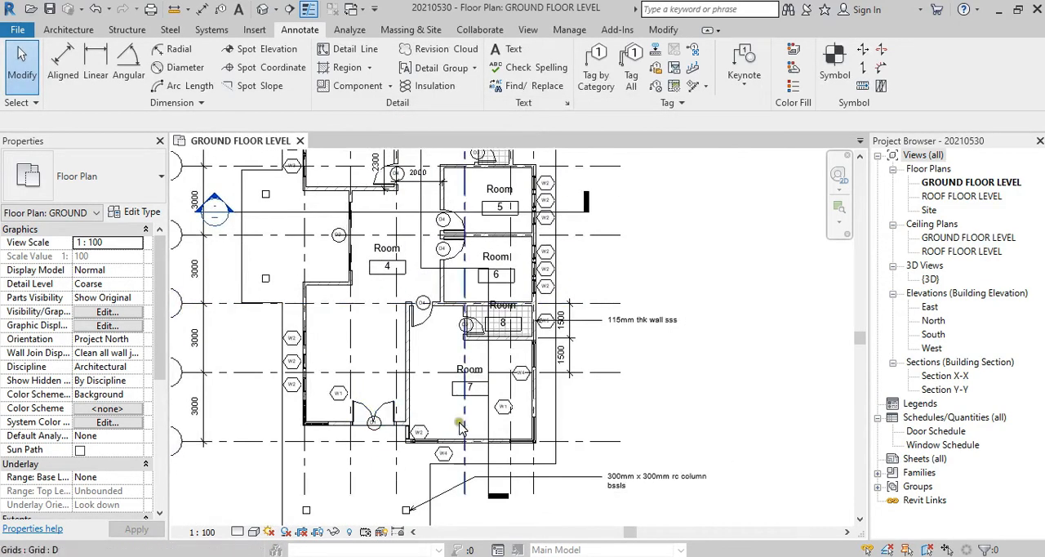
middle_click_drag(529, 368, 538, 487)
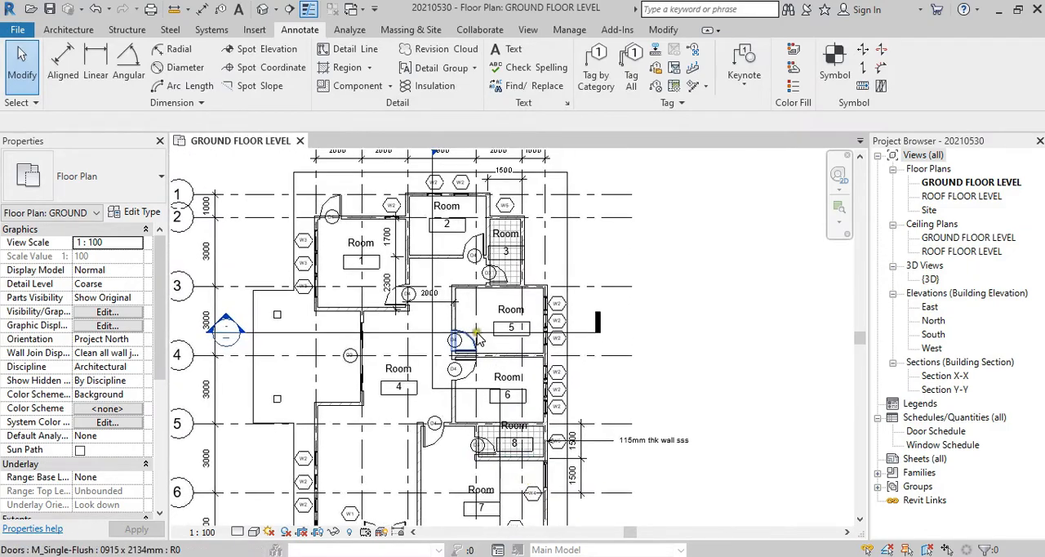
Step: Check the northwest room's name on the A101 sheet PDF and rename room 1 as Kitchen through its tag
scroll(357, 251, "up", 1)
scroll(358, 255, "up", 2)
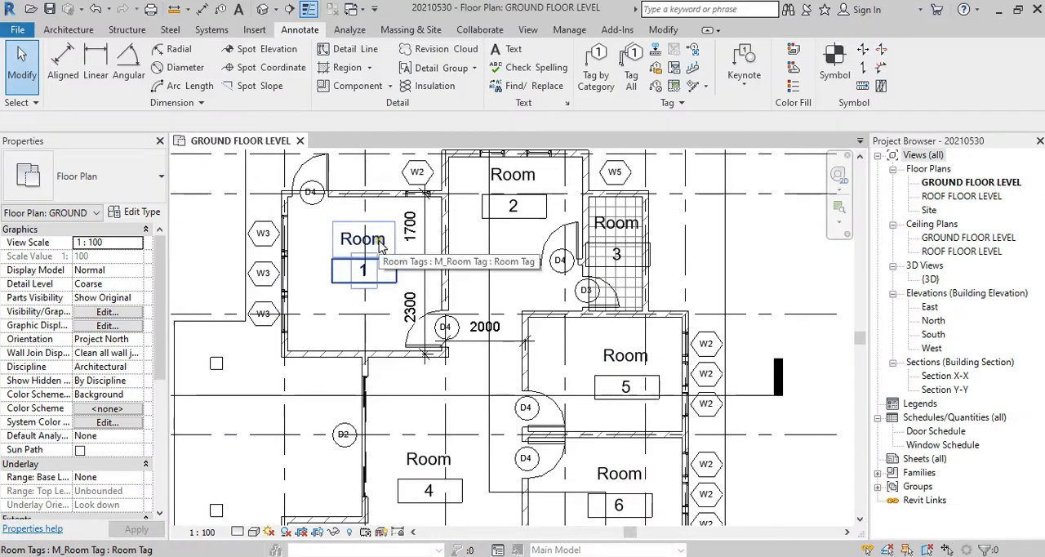
double_click(379, 245)
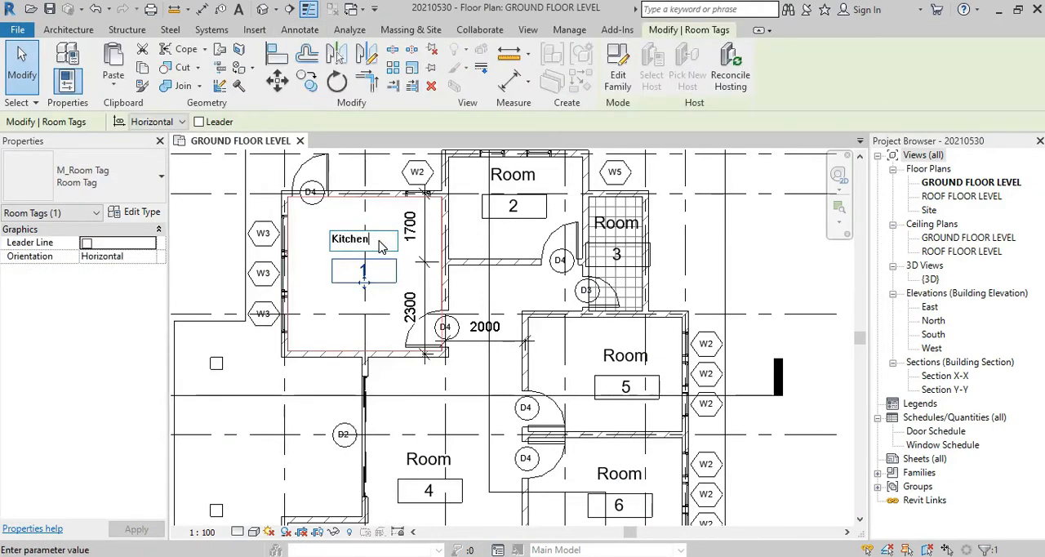
left_click(387, 385)
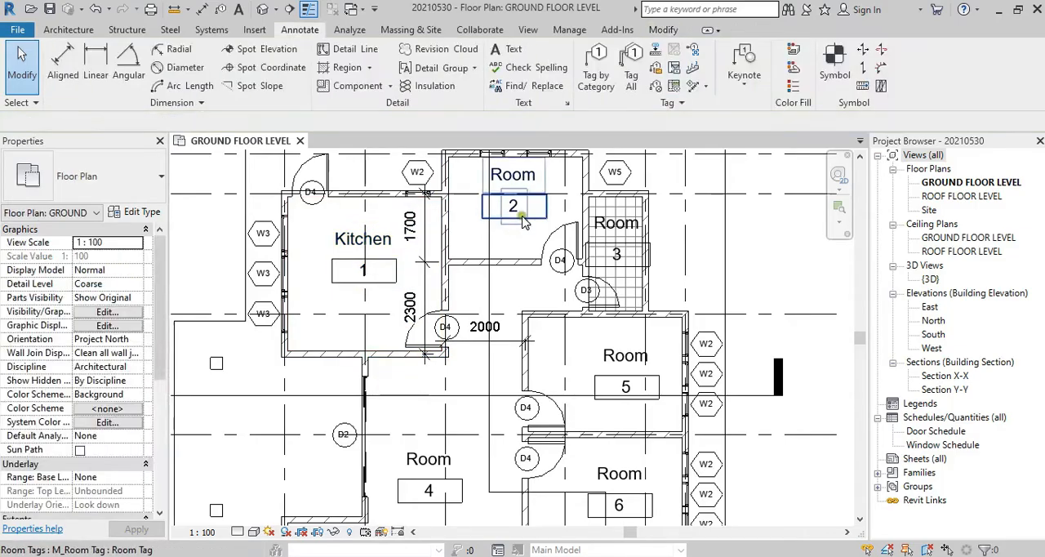
Step: Compare the Kitchen tag with the A101 sheet PDF and change its type to Room Tag With Area
scroll(527, 231, "down", 4)
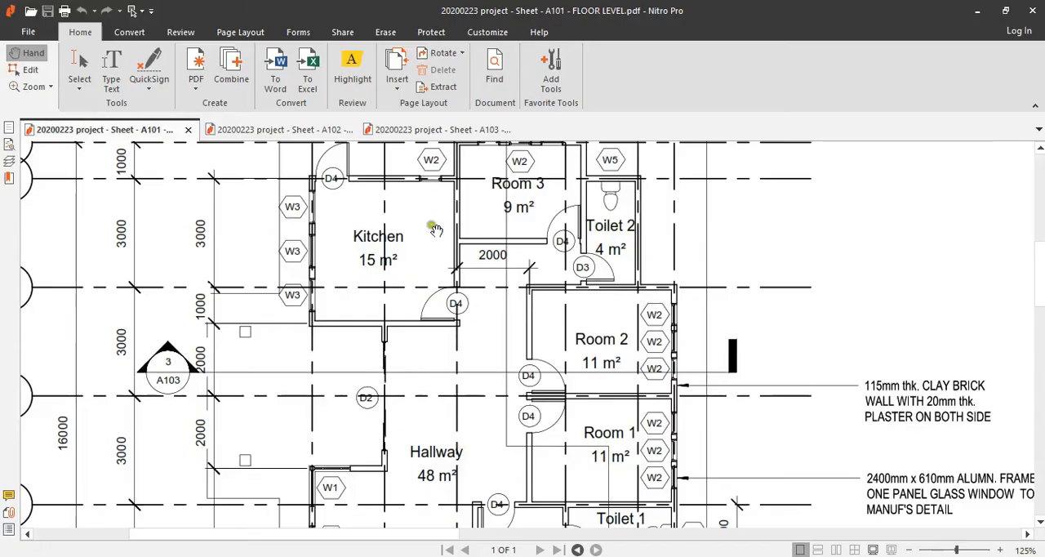
scroll(627, 325, "down", 3)
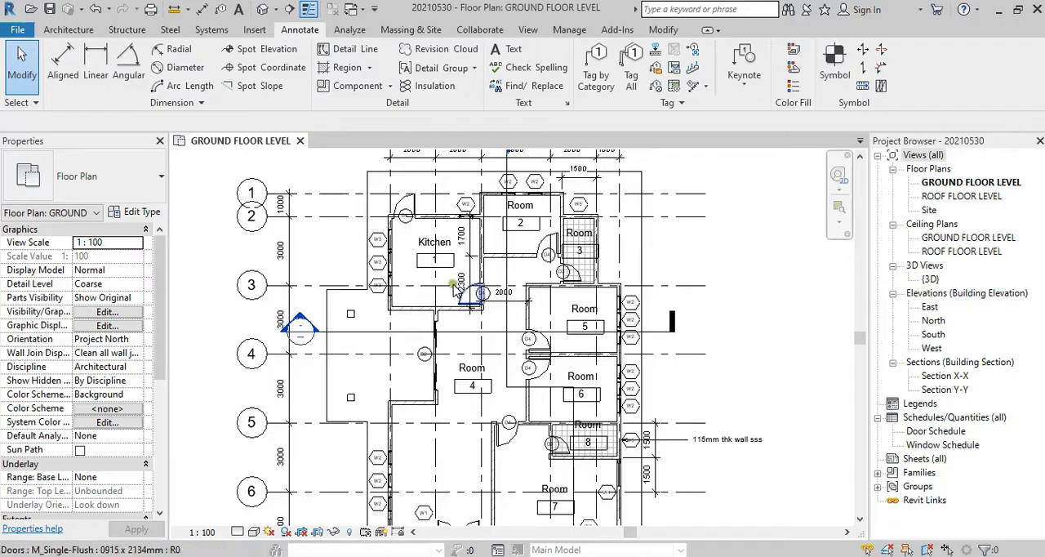
scroll(495, 384, "up", 2)
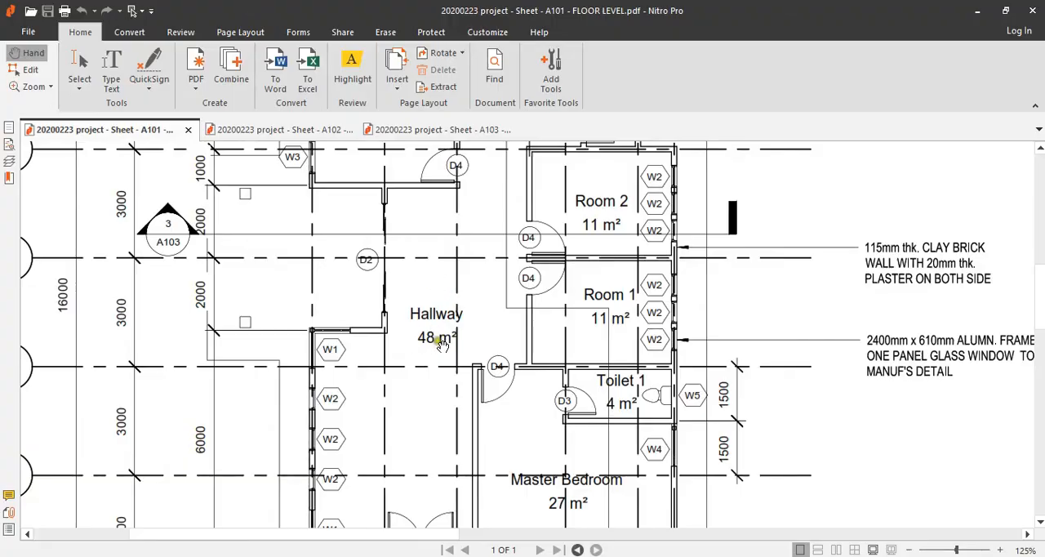
key("alt+Tab")
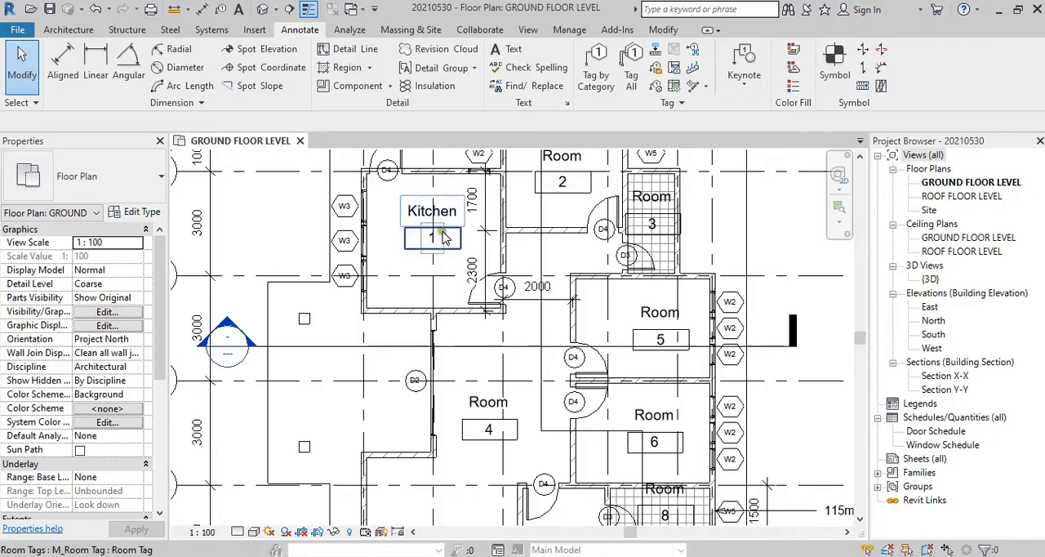
scroll(445, 208, "up", 2)
left_click(444, 208)
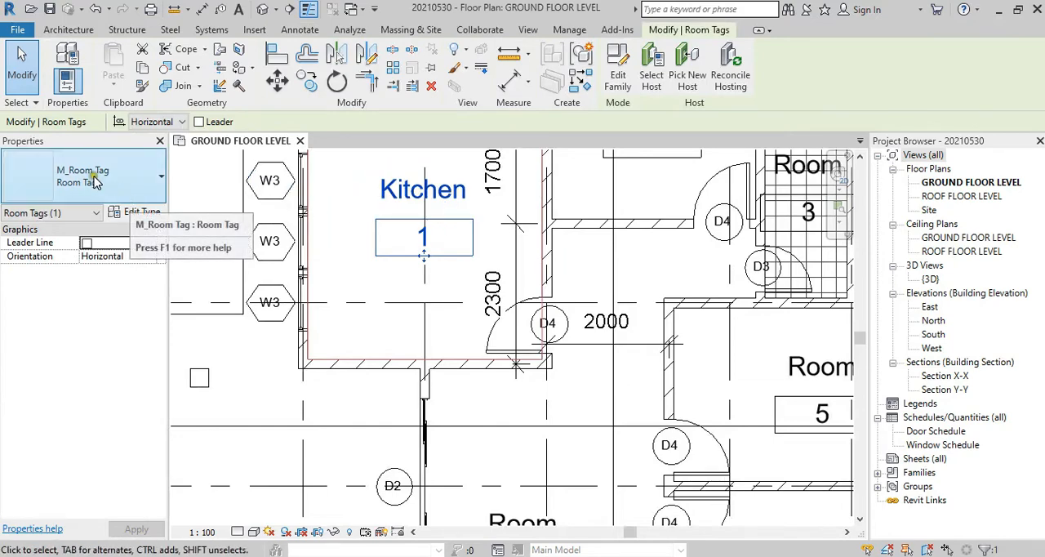
left_click(117, 183)
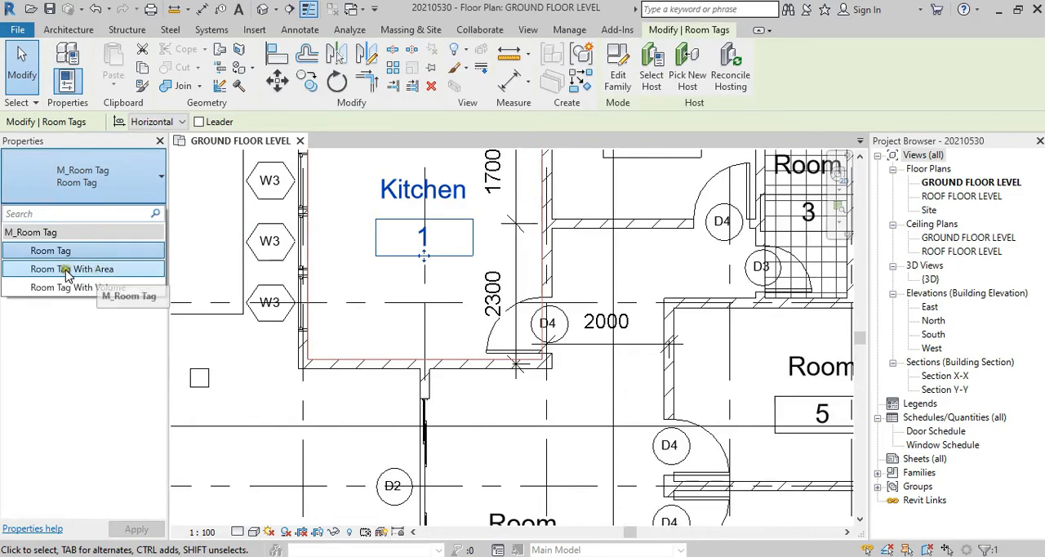
left_click(103, 270)
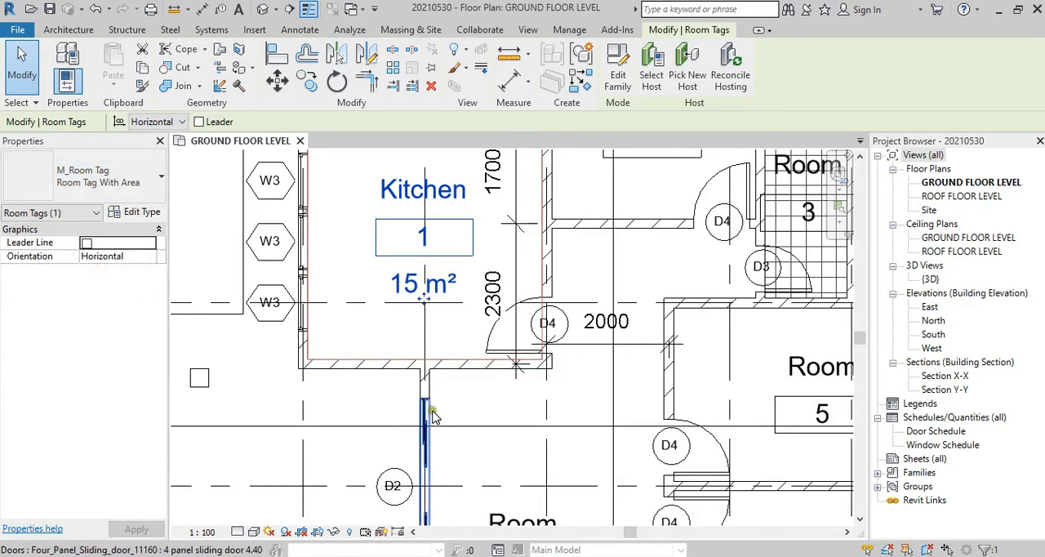
Step: Change the tags of rooms 2 to 8 to the Room Tag With Area type
left_click(471, 388)
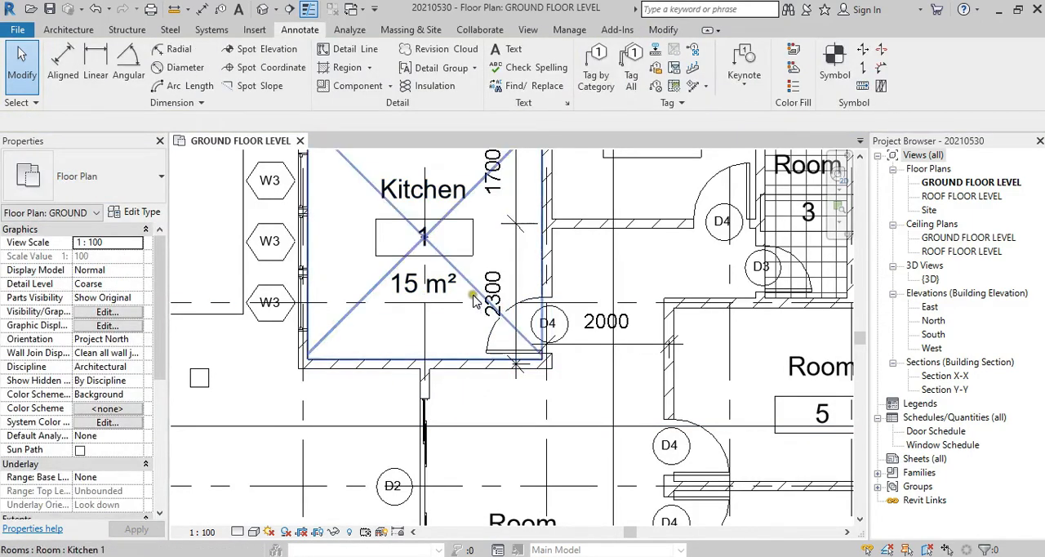
scroll(471, 294, "down", 2)
left_click(585, 204)
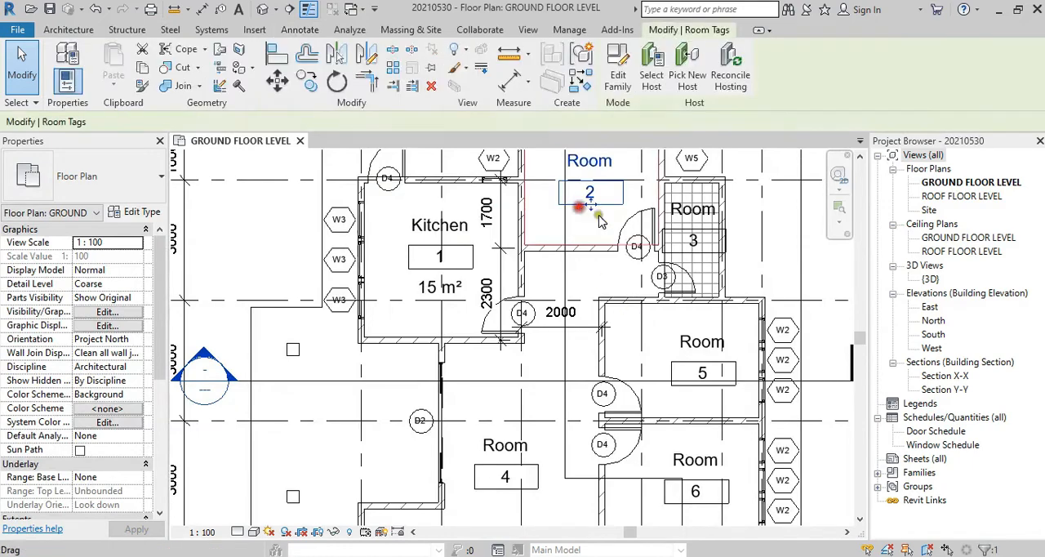
left_click(704, 376, "ctrl")
left_click(522, 476, "ctrl")
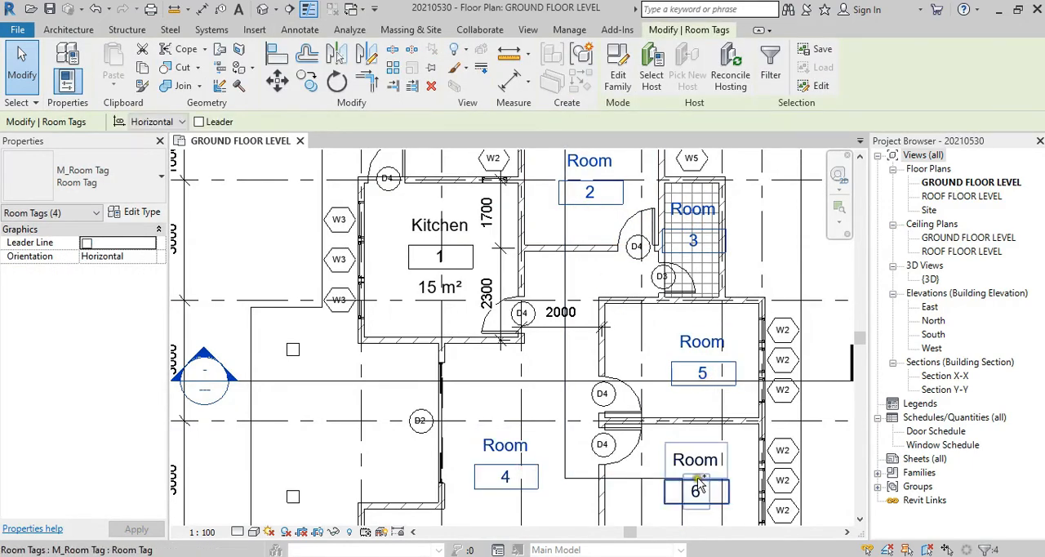
left_click(697, 489, "ctrl")
scroll(581, 263, "down", 4)
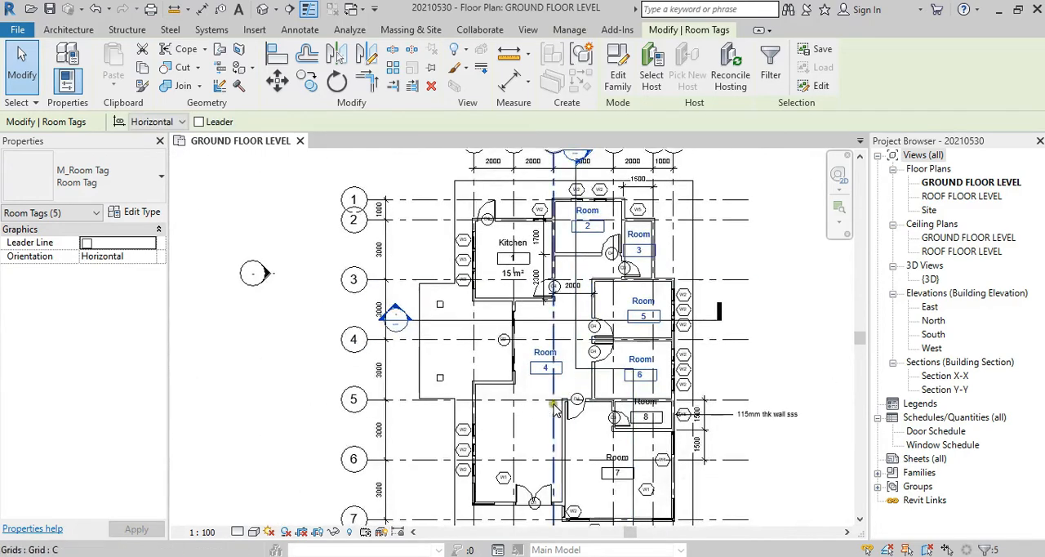
left_click(619, 476, "ctrl")
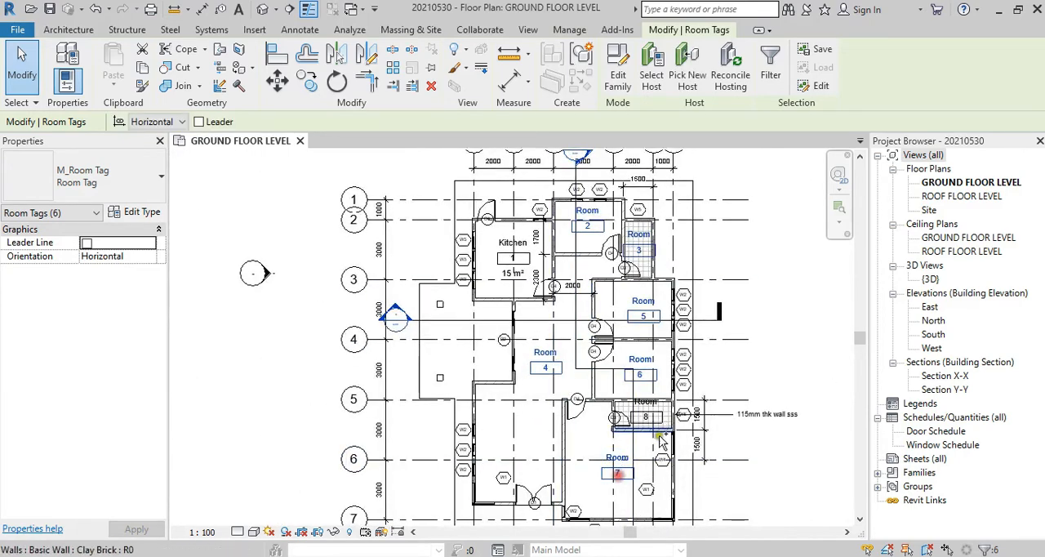
left_click(130, 175)
left_click(110, 269)
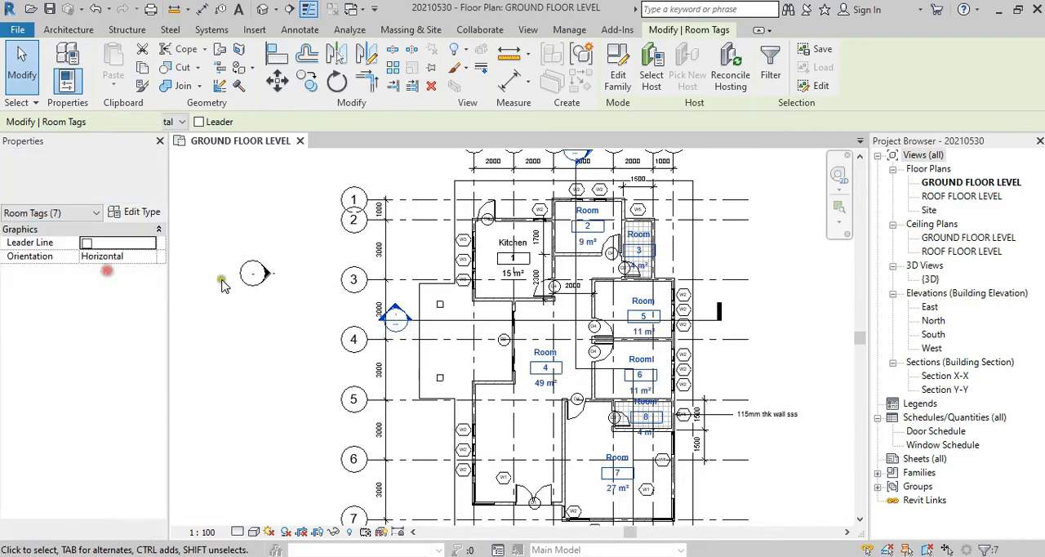
left_click(752, 264)
Step: Compare the room names and tag layout on the ground floor plan with the A101 sheet PDF
scroll(507, 208, "up", 4)
scroll(507, 208, "down", 2)
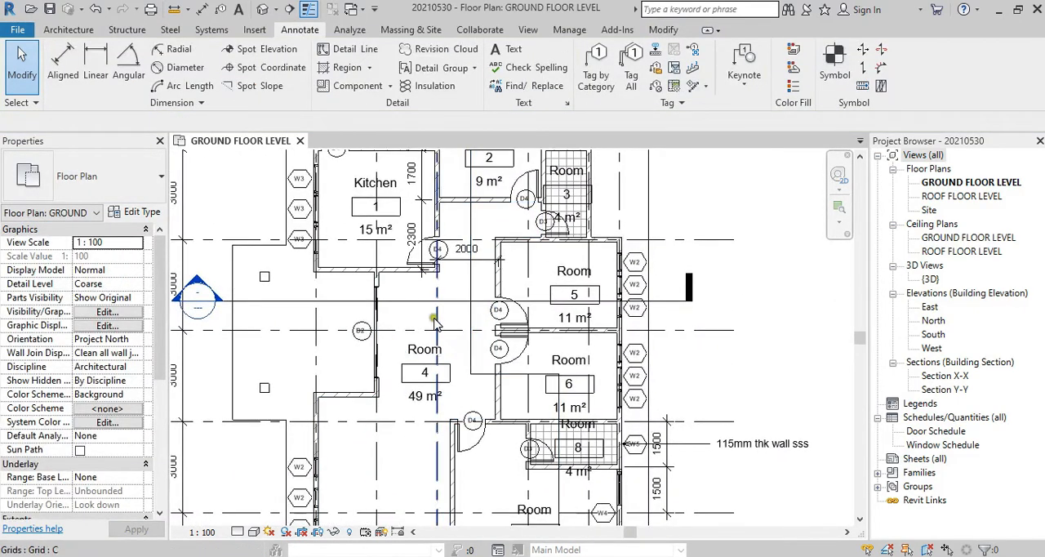
key("alt+Tab")
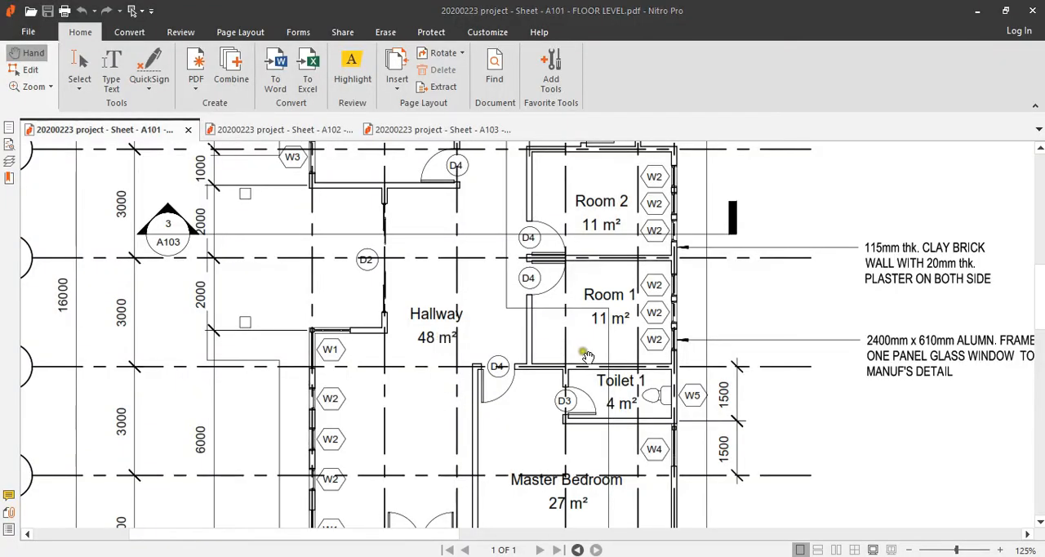
key("alt+Tab")
key("alt+Tab")
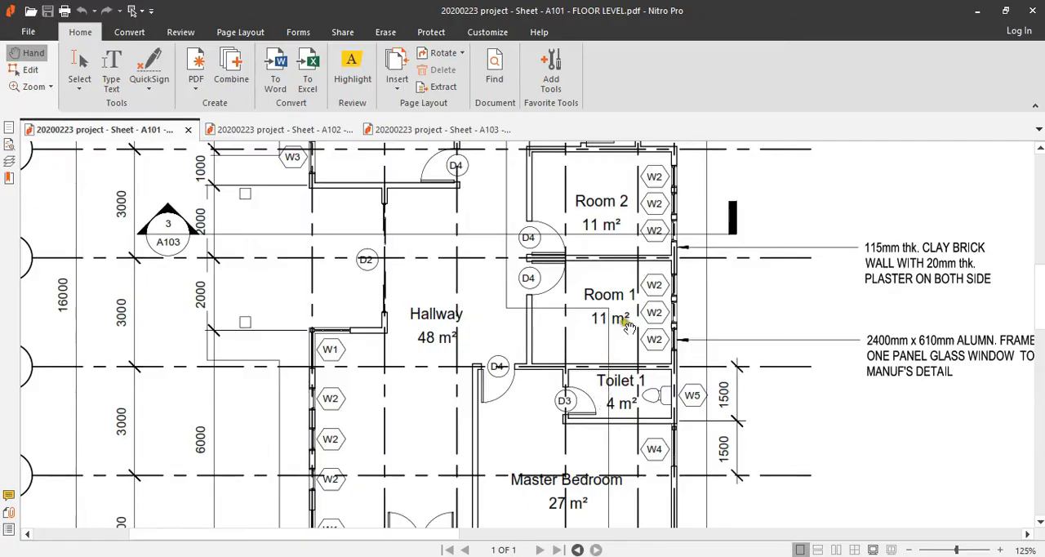
key("alt+Tab")
scroll(588, 454, "down", 1)
middle_click_drag(588, 453, 587, 327)
key("alt+Tab")
scroll(445, 359, "down", 3)
scroll(459, 343, "up", 6)
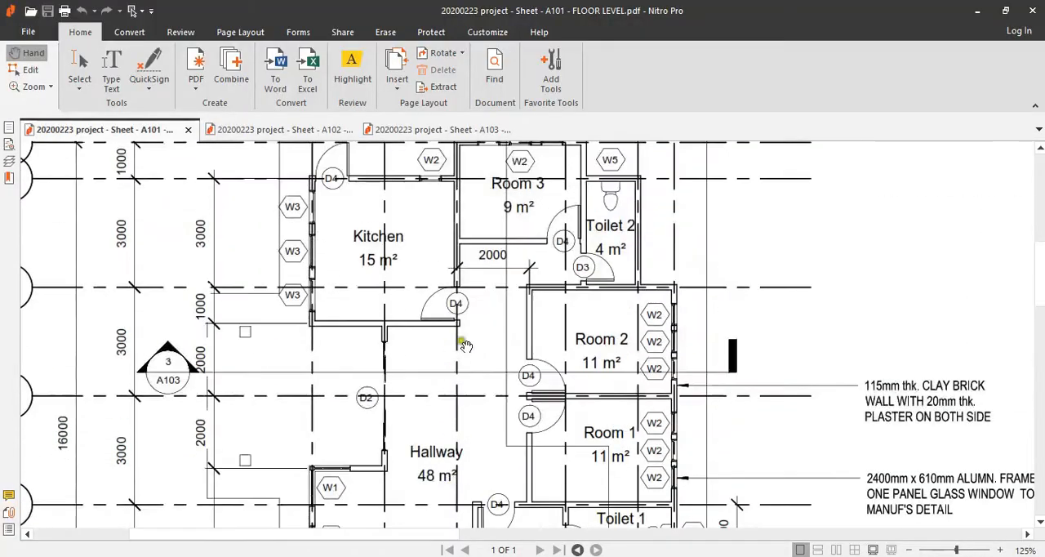
scroll(465, 346, "up", 3)
scroll(471, 345, "down", 2)
key("alt+Tab")
scroll(506, 319, "up", 3)
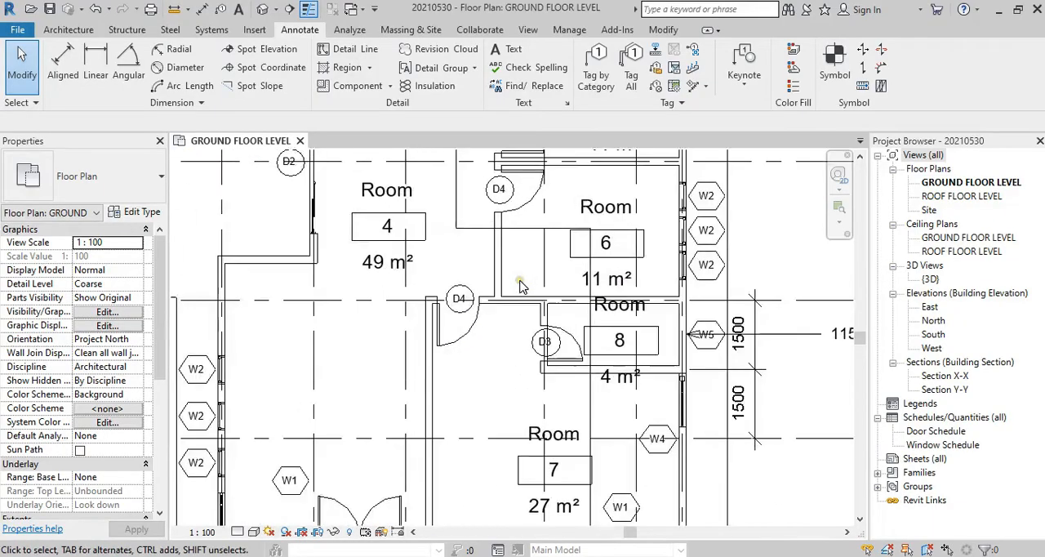
scroll(521, 286, "down", 4)
key("alt+Tab")
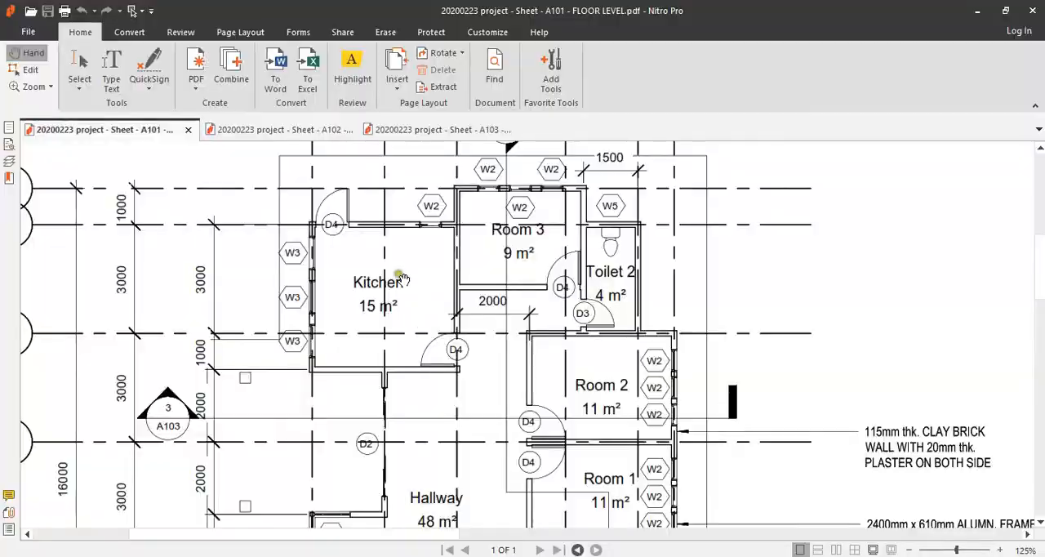
key("alt+Tab")
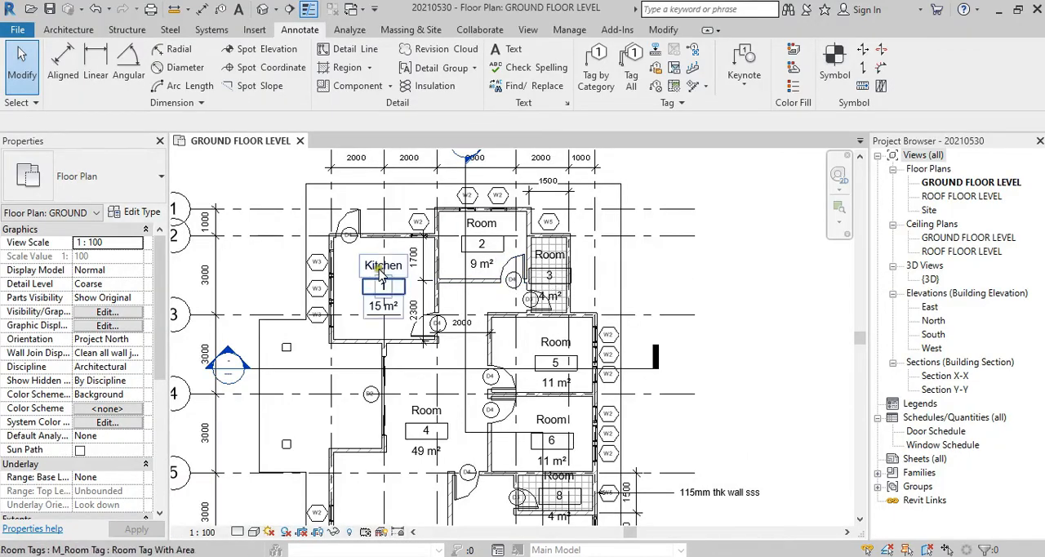
scroll(374, 296, "up", 5)
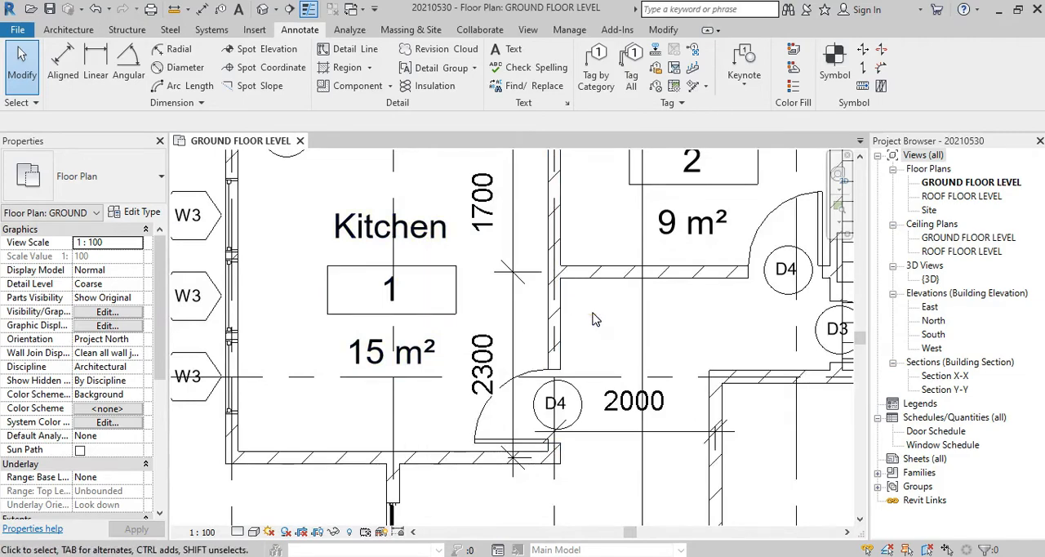
mouse_move(458, 232)
left_mouse_down()
mouse_move(314, 188)
mouse_move(439, 234)
left_mouse_up()
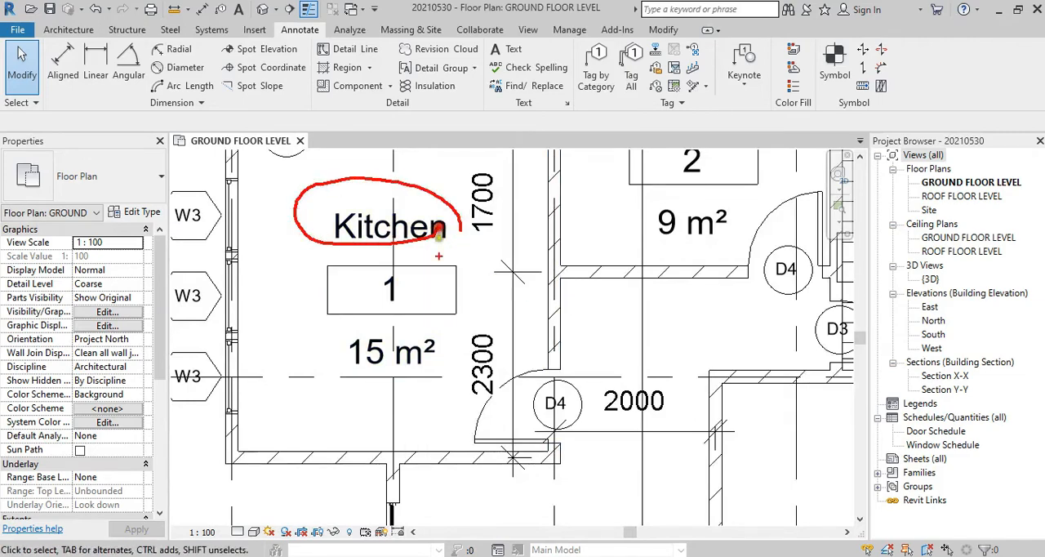
left_click_drag(387, 321, 441, 356)
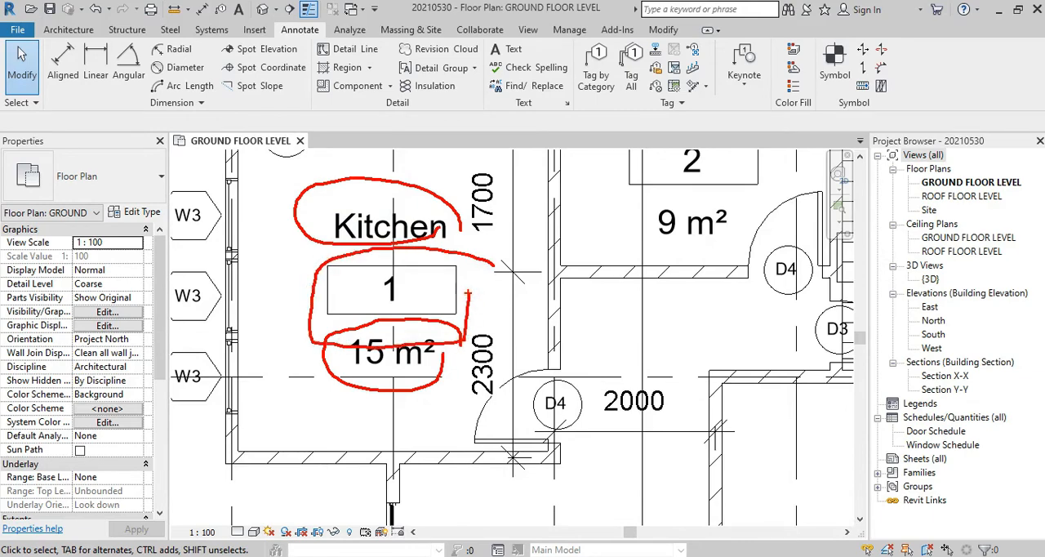
key("Escape")
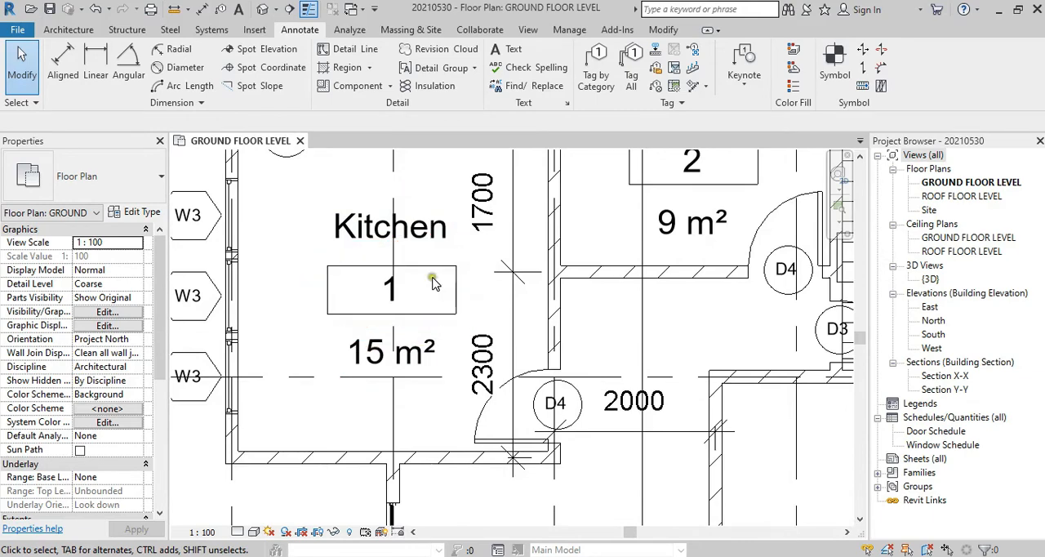
Step: Open the Kitchen tag's M_Room Tag family for editing and delete its 101 room number label
left_click(450, 318)
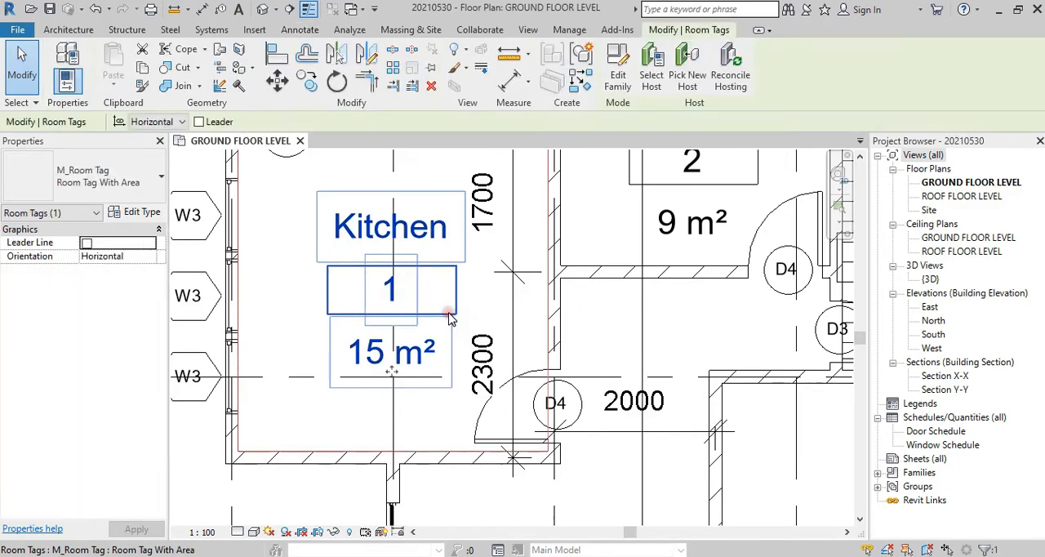
left_click(618, 80)
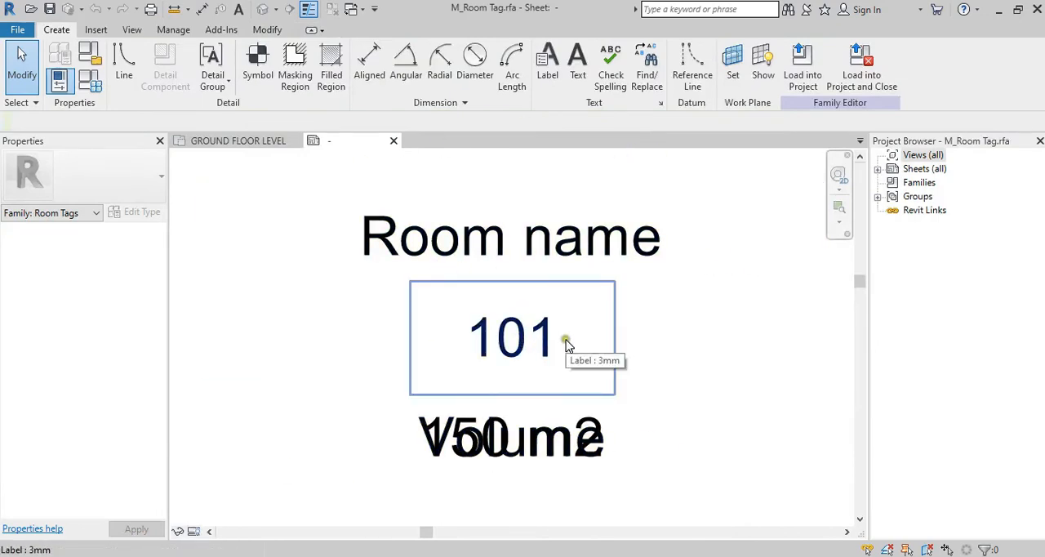
left_click(538, 346)
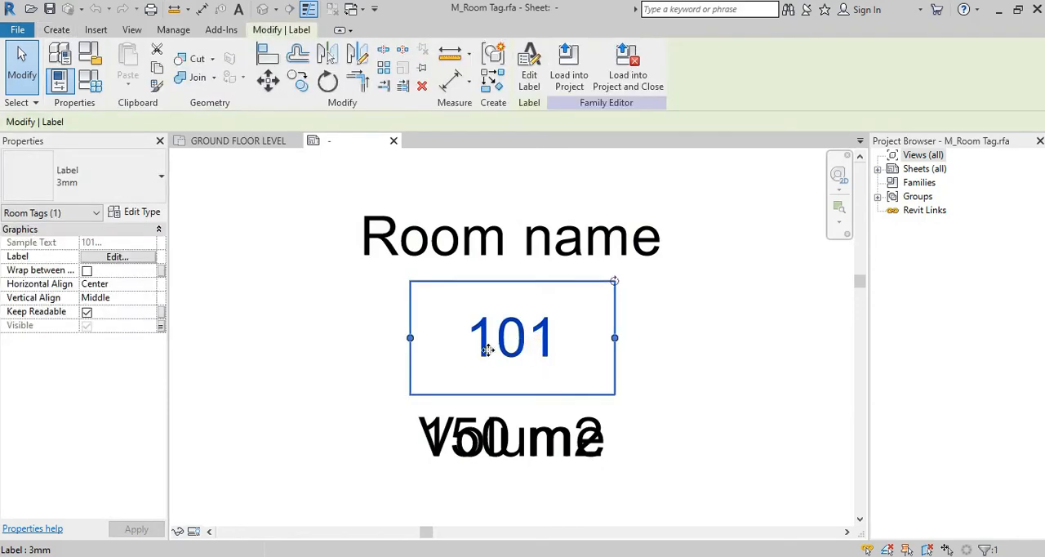
left_click(120, 256)
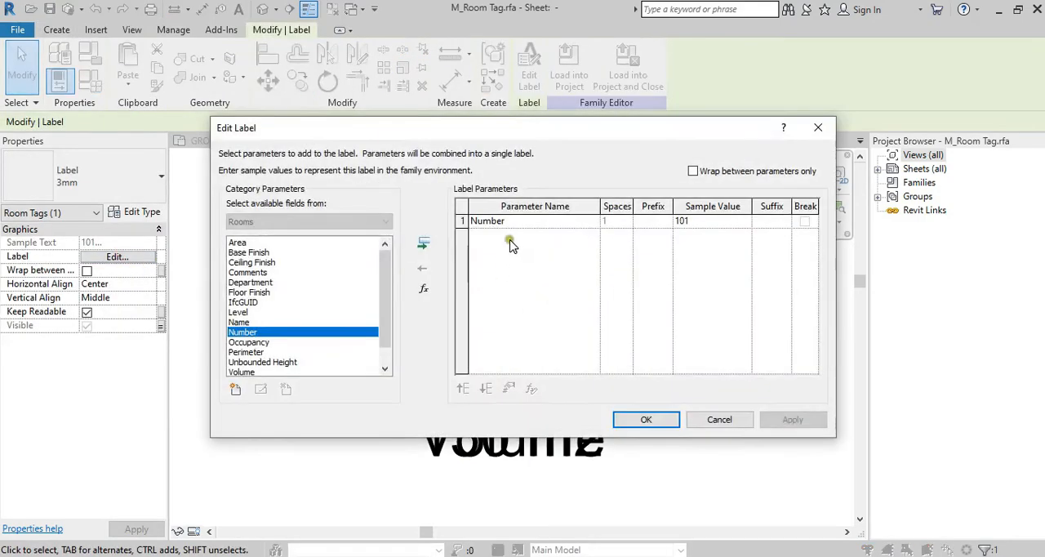
key("Escape")
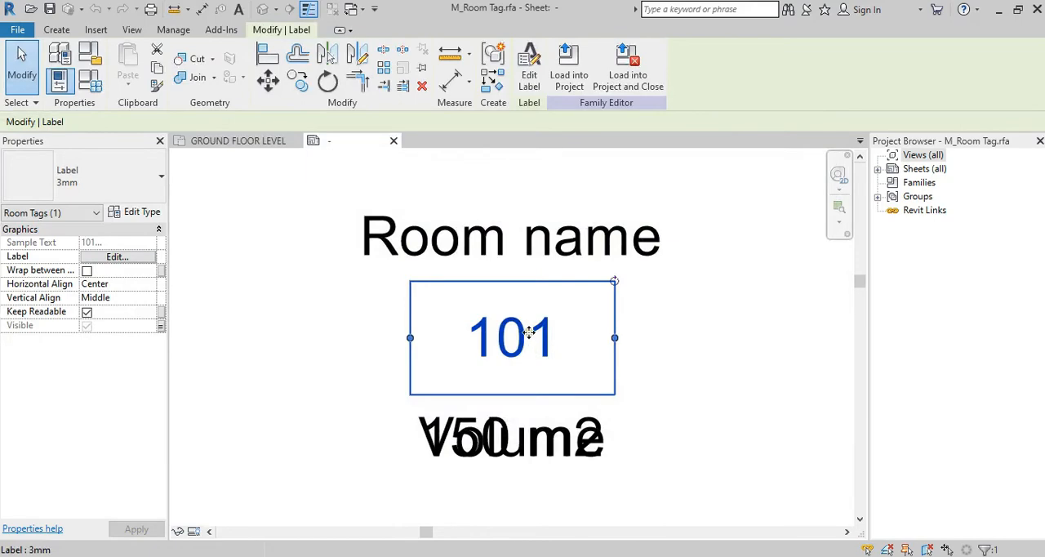
key("Delete")
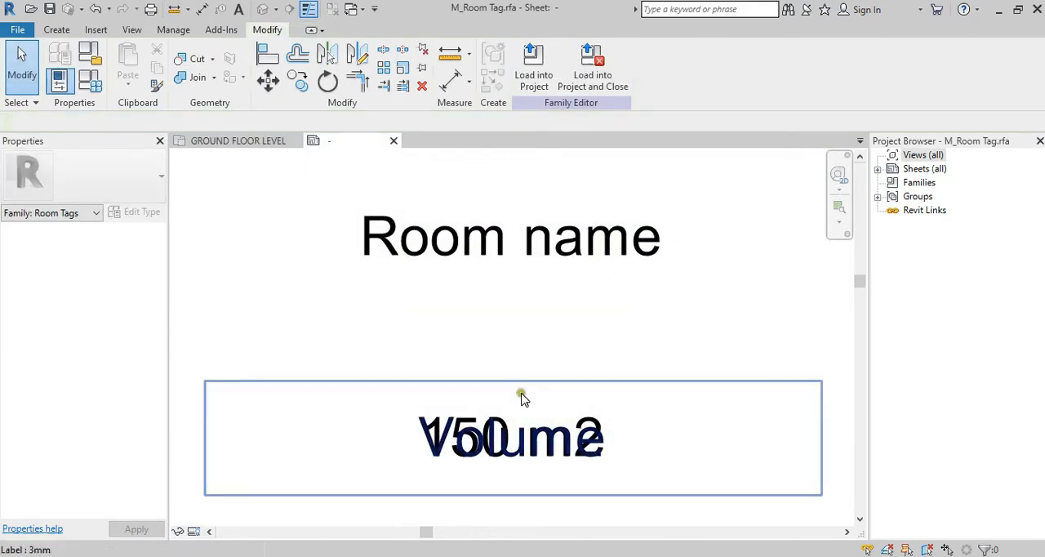
Step: Move the overlapping Volume and 150 m2 labels up to sit directly beneath the Room name label
left_click(490, 459)
key("Escape")
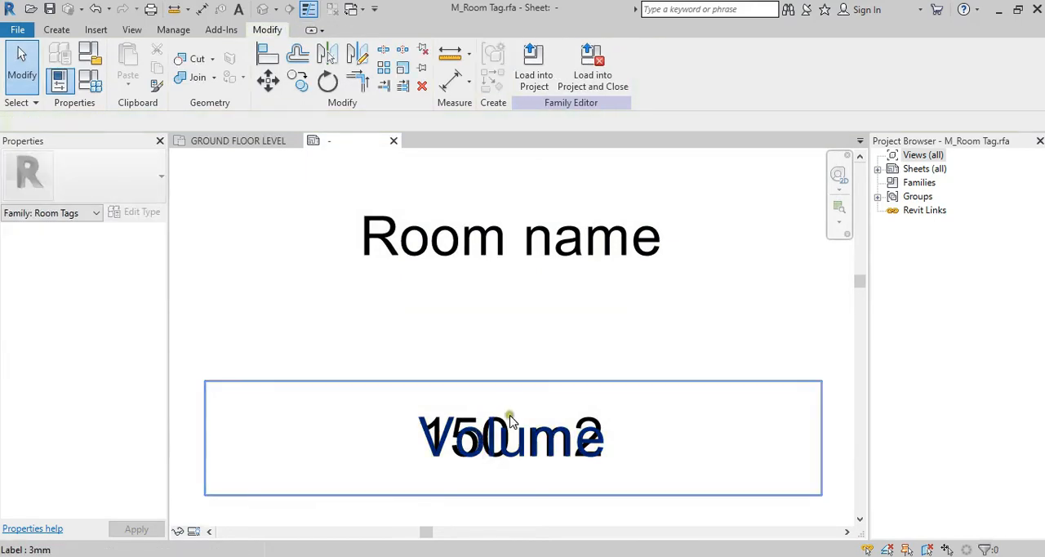
scroll(523, 404, "down", 3)
left_click(545, 398)
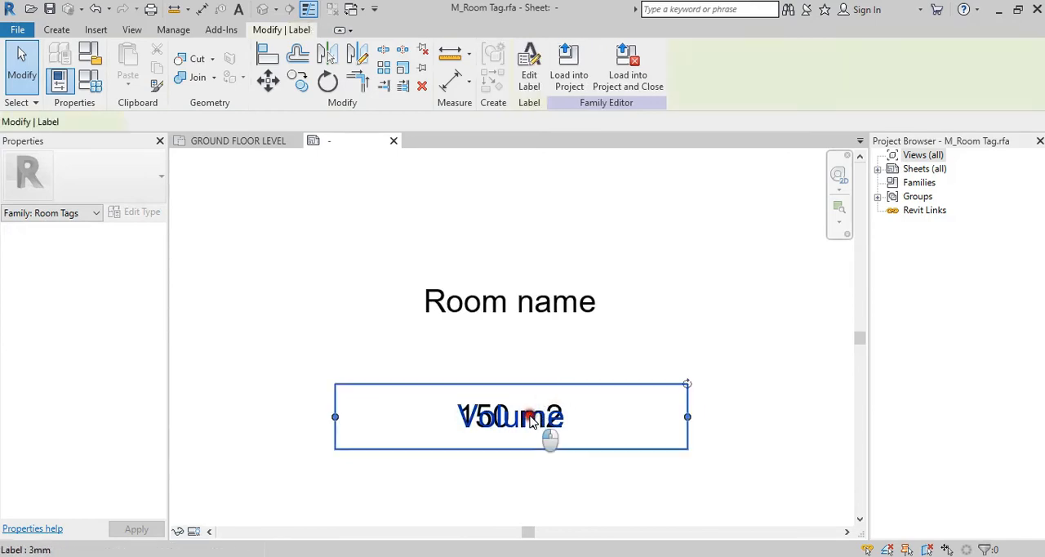
left_click_drag(516, 416, 518, 338)
left_click(619, 431)
left_click(567, 430)
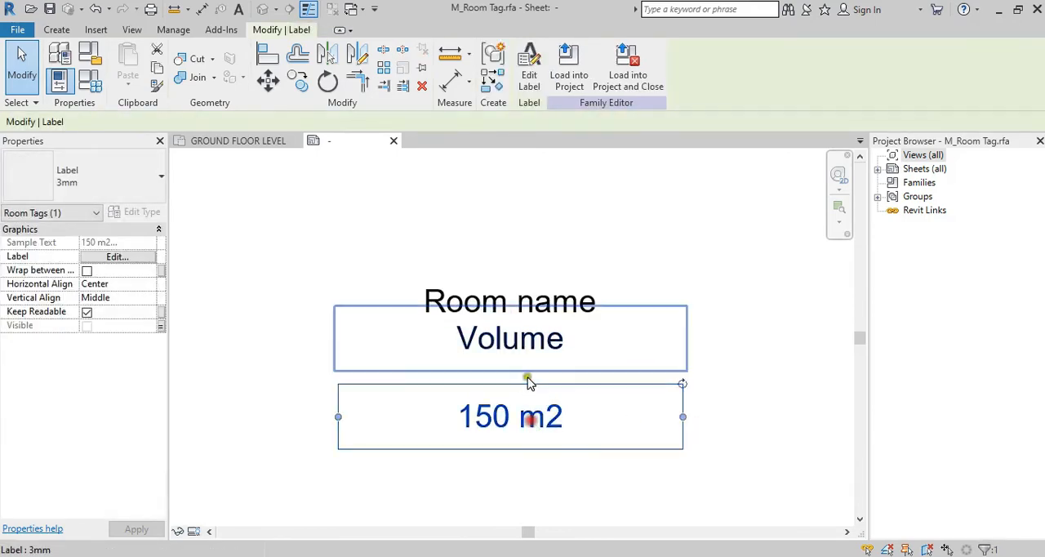
left_click_drag(517, 421, 517, 343)
left_click(764, 415)
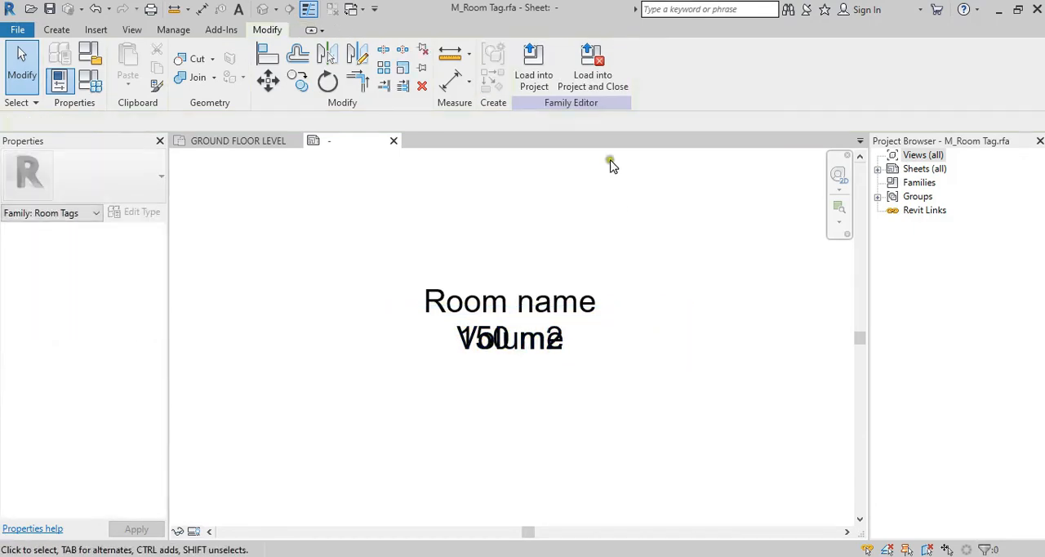
Step: Save the family as M_Room Tag.rfa in the test folder and load it into the project, overwriting the existing version and its parameter values
left_click(621, 78)
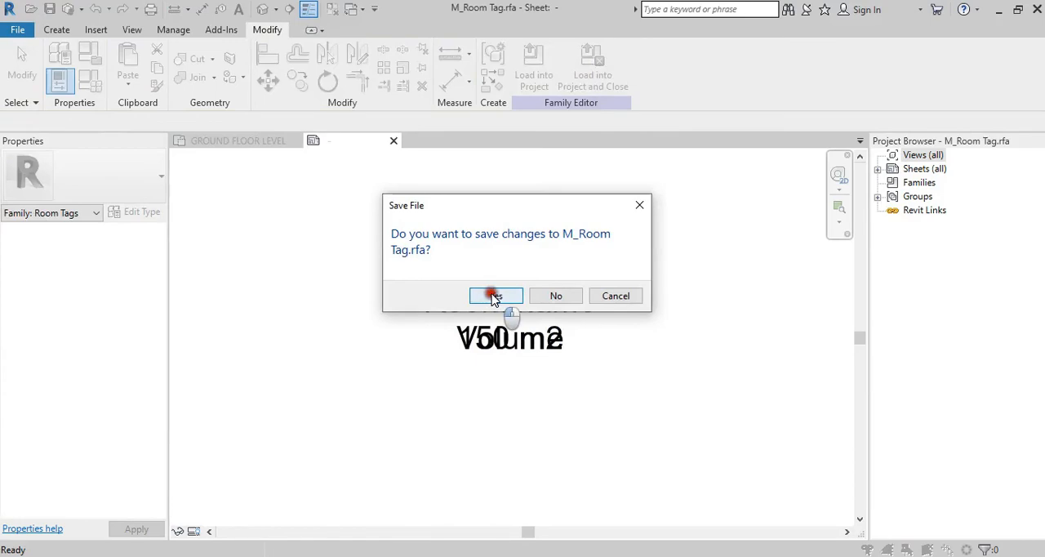
left_click(495, 296)
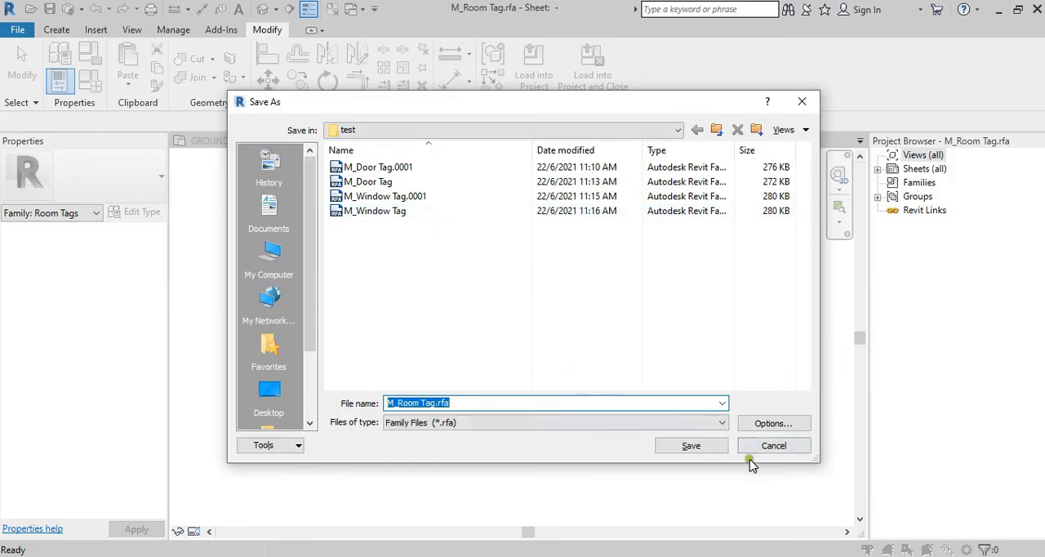
left_click(692, 445)
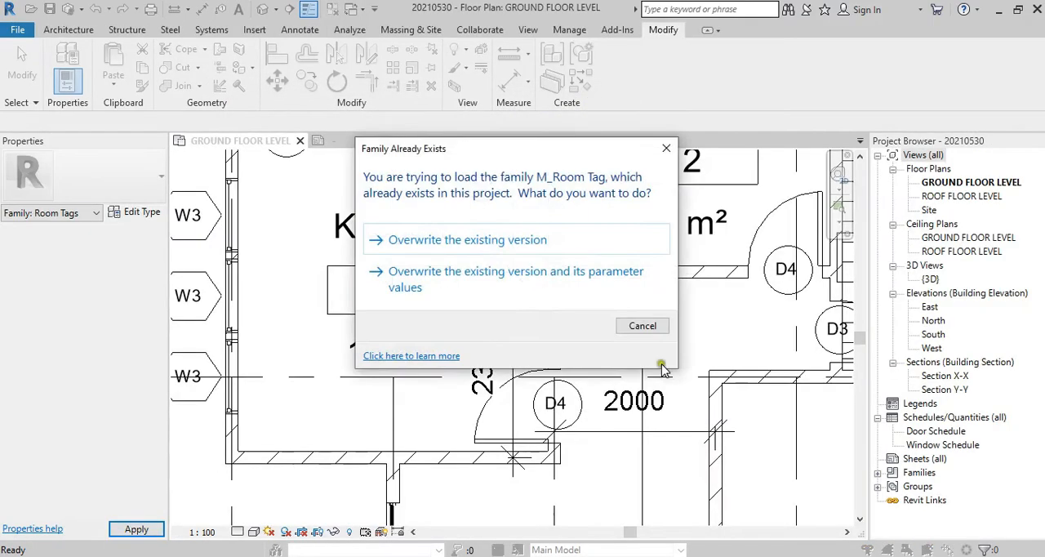
left_click(462, 279)
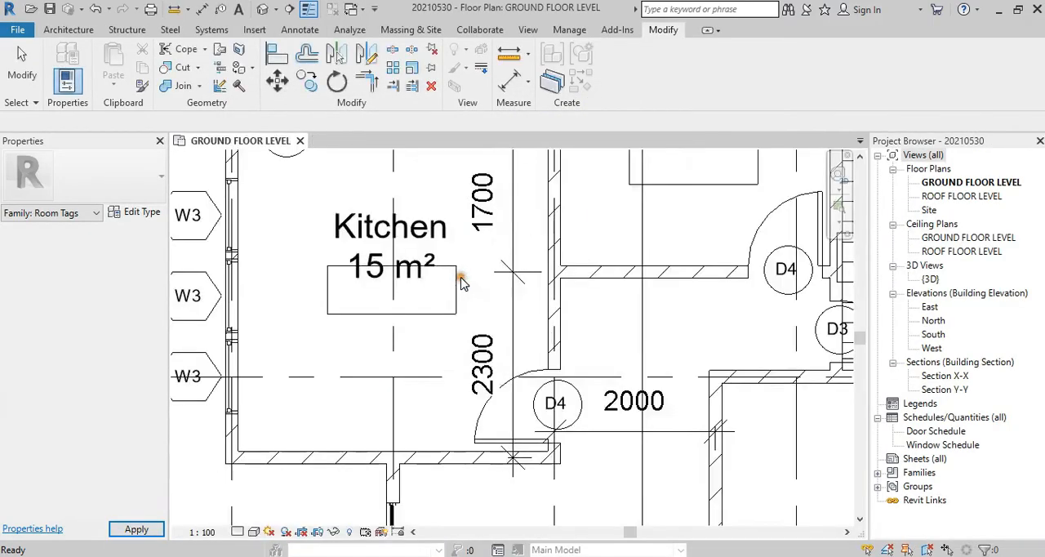
Step: Examine the reloaded room tags across the ground floor plan, from the Kitchen down to the southeast room
middle_click_drag(710, 350, 694, 425)
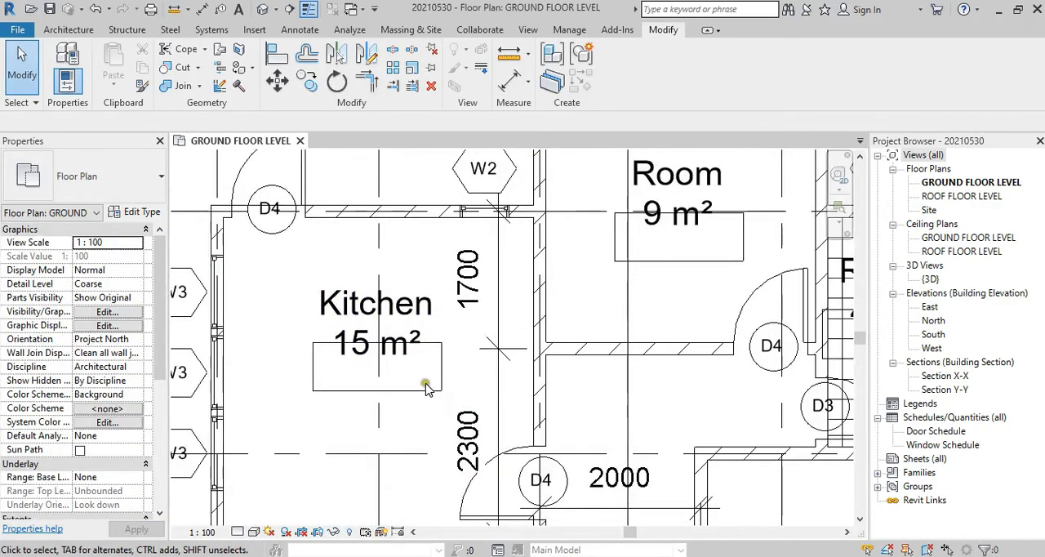
scroll(453, 351, "down", 1)
middle_click_drag(704, 377, 606, 315)
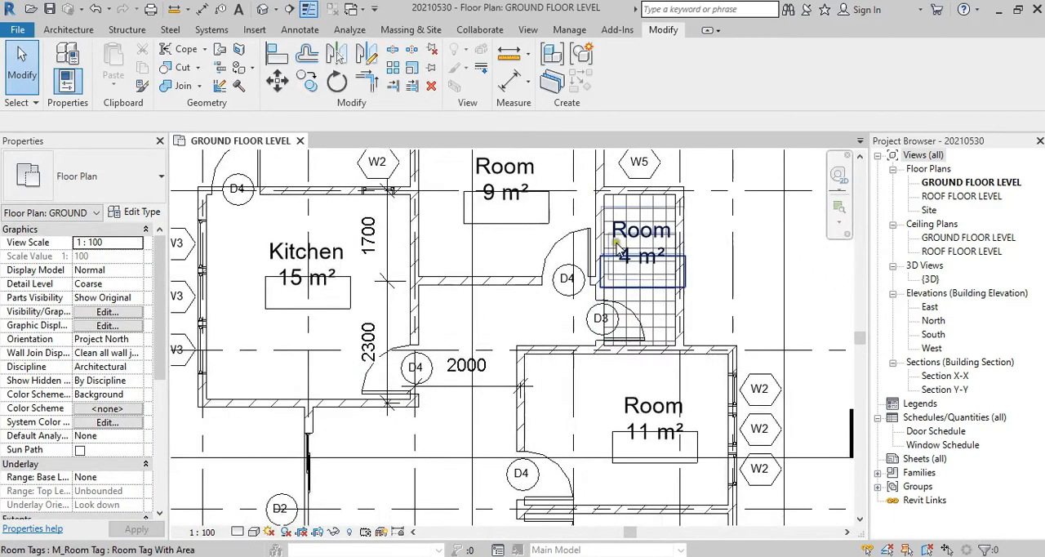
scroll(616, 233, "down", 1)
middle_click_drag(654, 476, 646, 309)
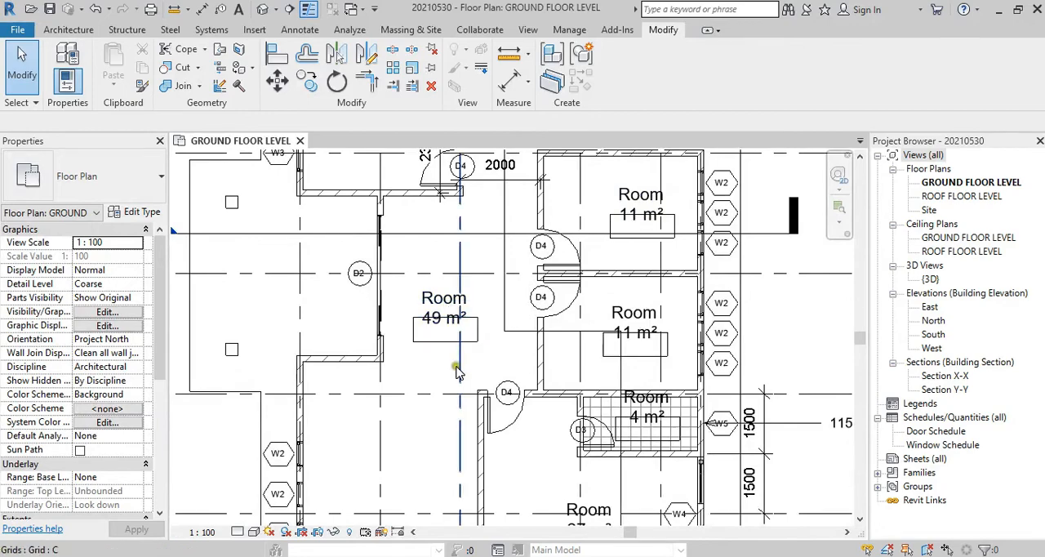
middle_click_drag(467, 368, 466, 289)
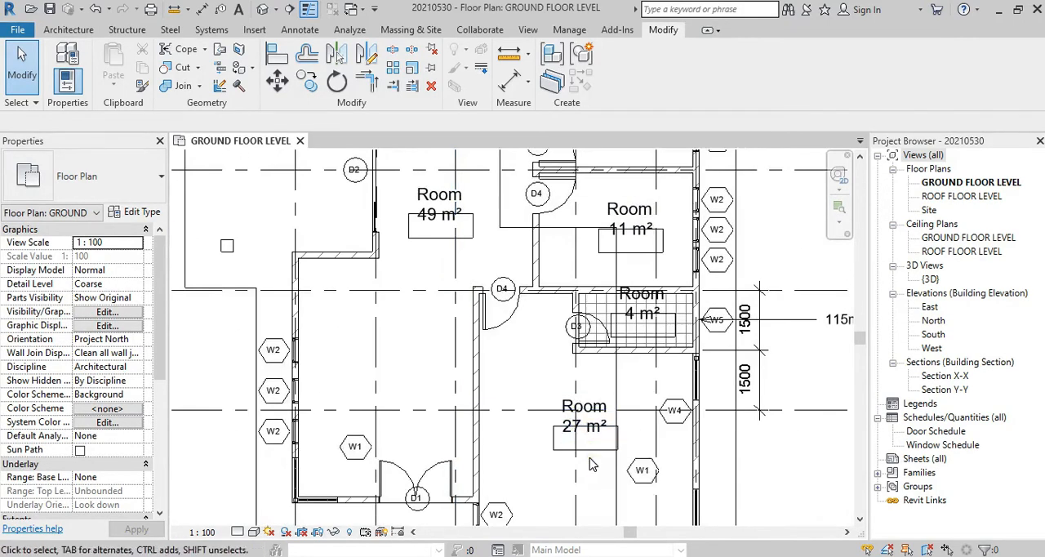
Step: Examine the rectangular box beneath the 49 m² room's tag and the tags of the neighbouring rooms
scroll(581, 351, "up", 2)
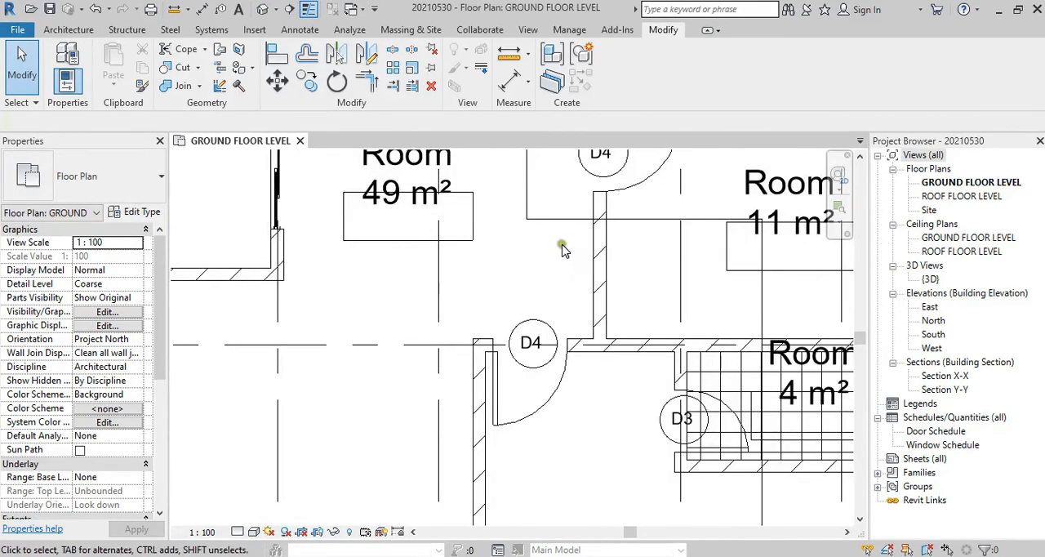
scroll(531, 265, "down", 2)
middle_click_drag(478, 275, 448, 226)
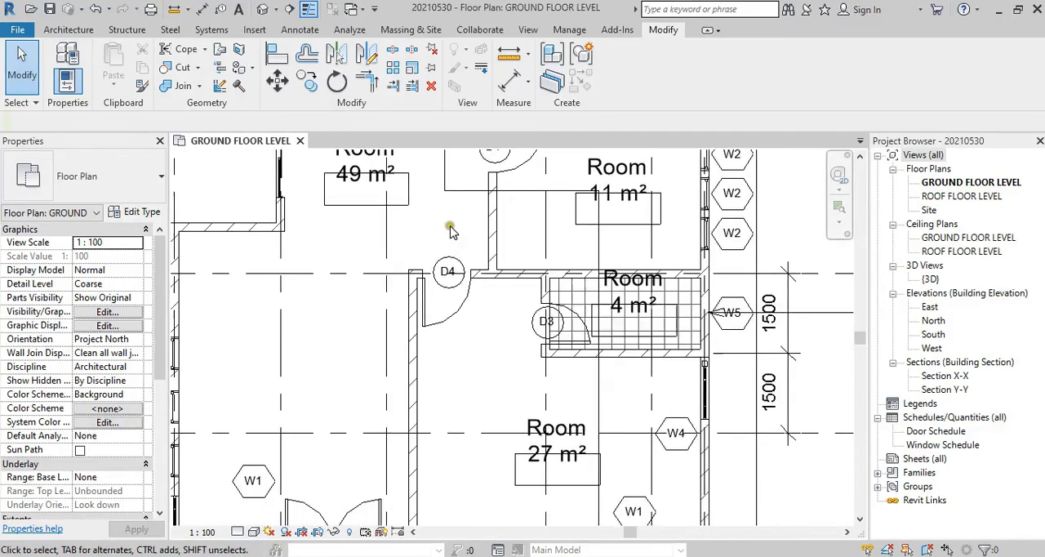
middle_click_drag(400, 346, 395, 316)
scroll(395, 316, "up", 1)
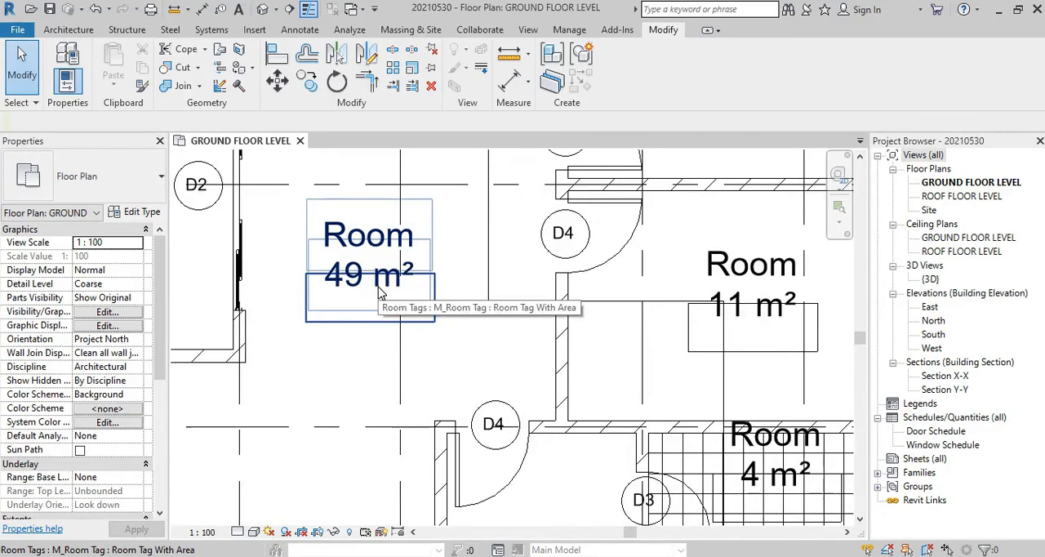
scroll(378, 294, "down", 2)
scroll(382, 304, "up", 2)
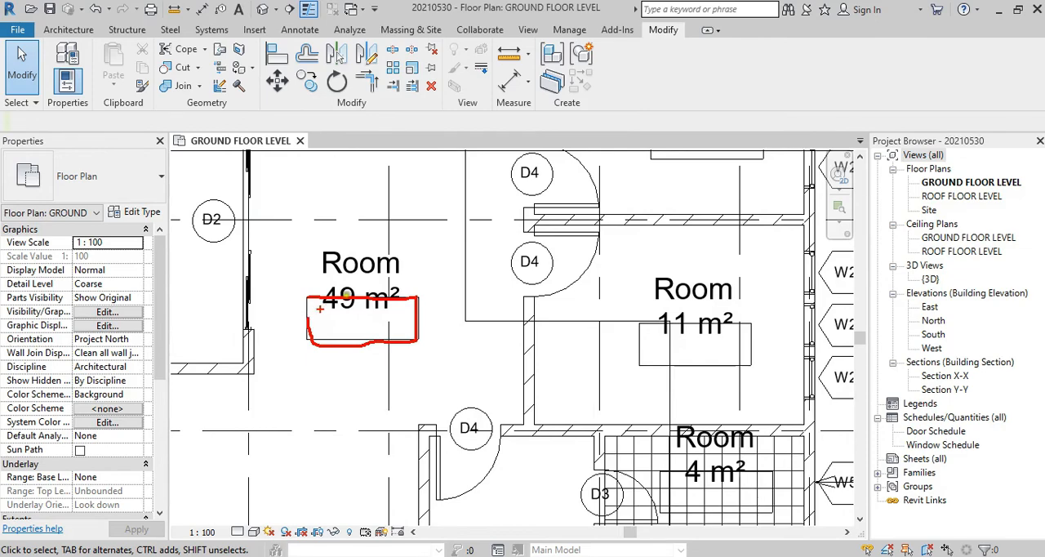
key("Escape")
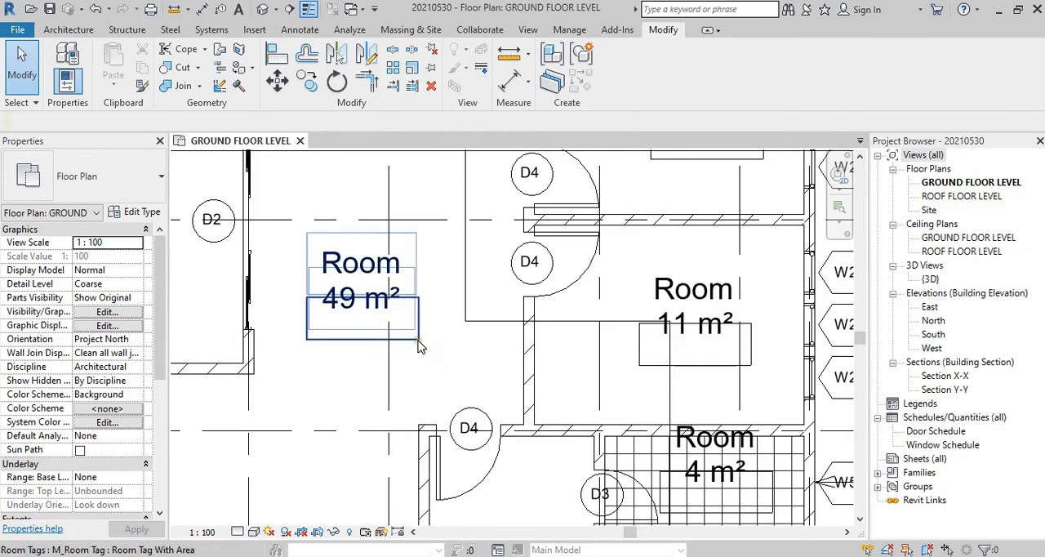
left_click(417, 344)
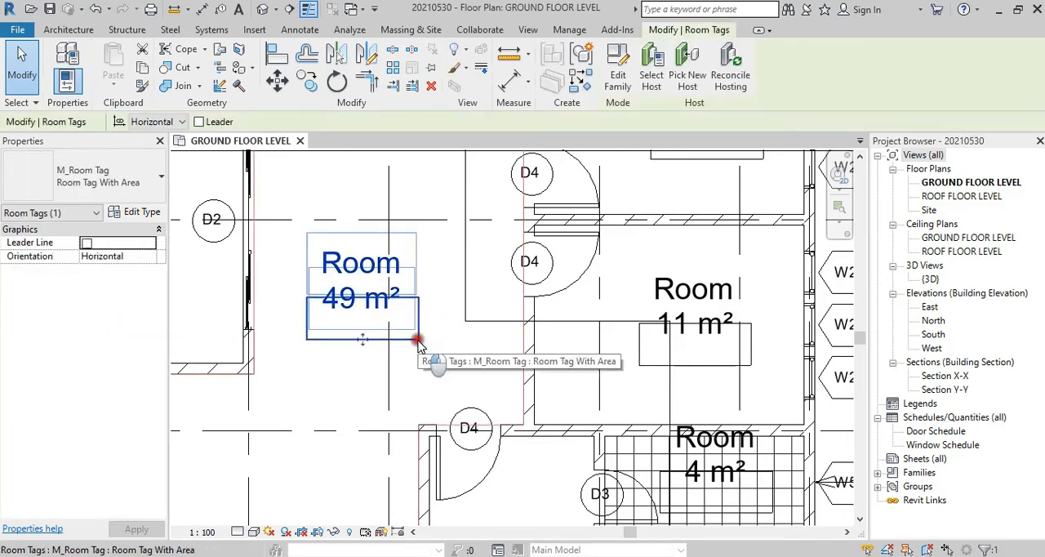
left_click(622, 75)
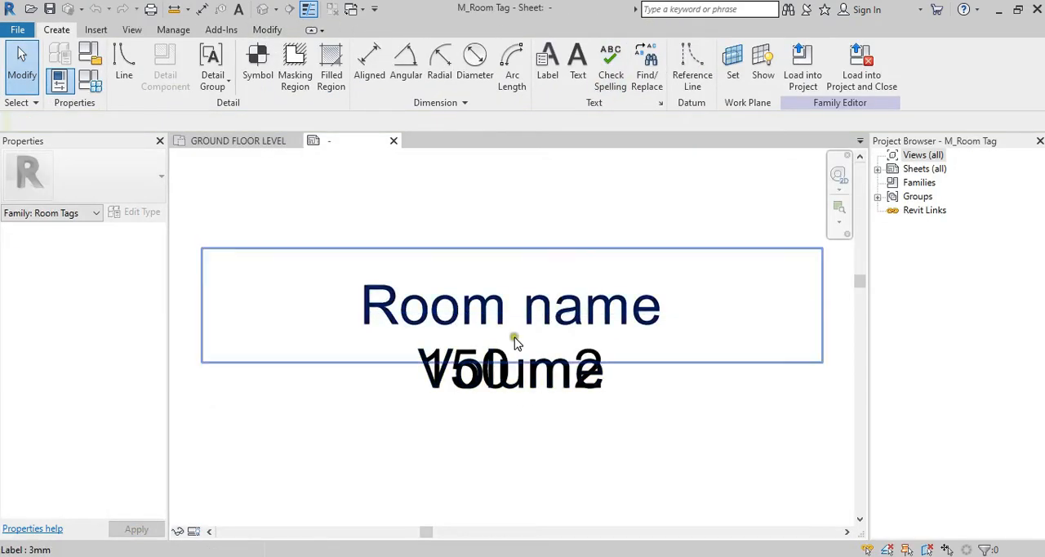
left_click(394, 140)
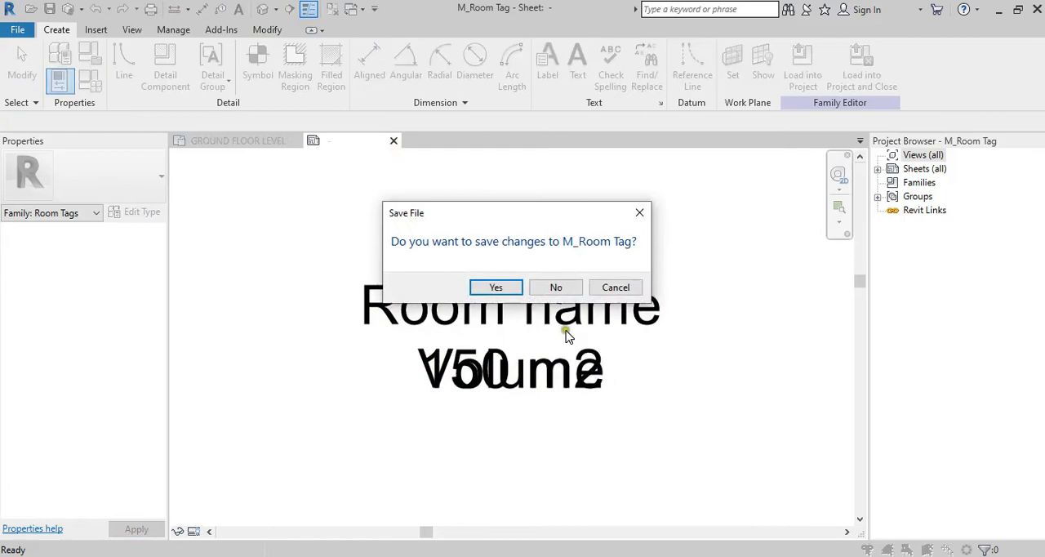
left_click(555, 284)
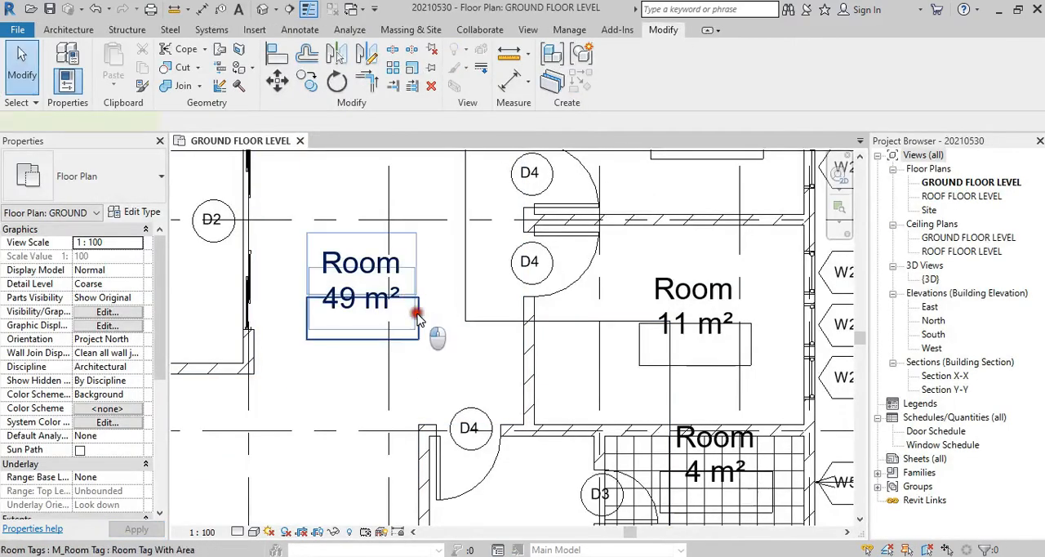
Step: Turn off Show Room Number in the type properties of the Room Tag With Area type used by the 49 m² room's tag
left_click(417, 315)
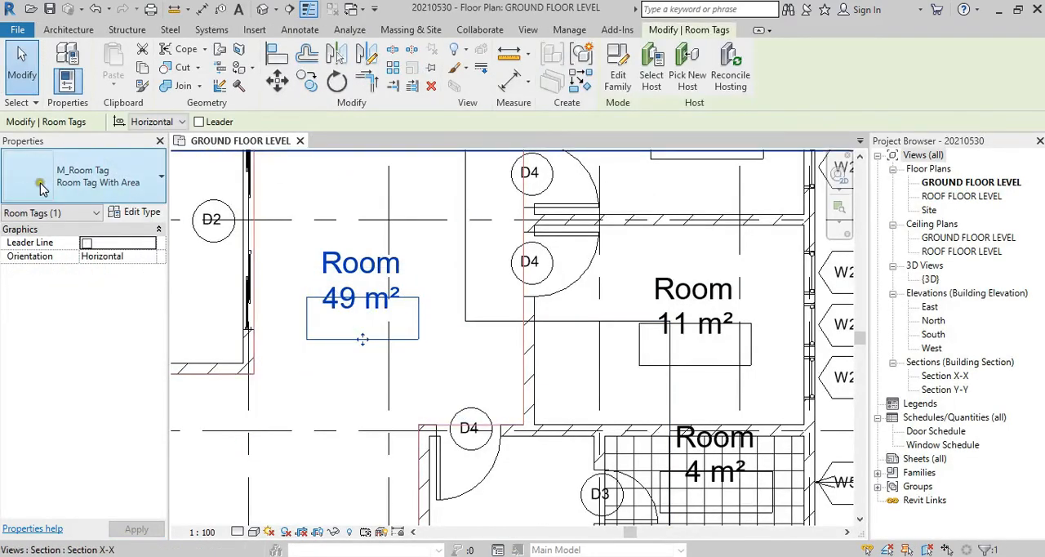
left_click(122, 211)
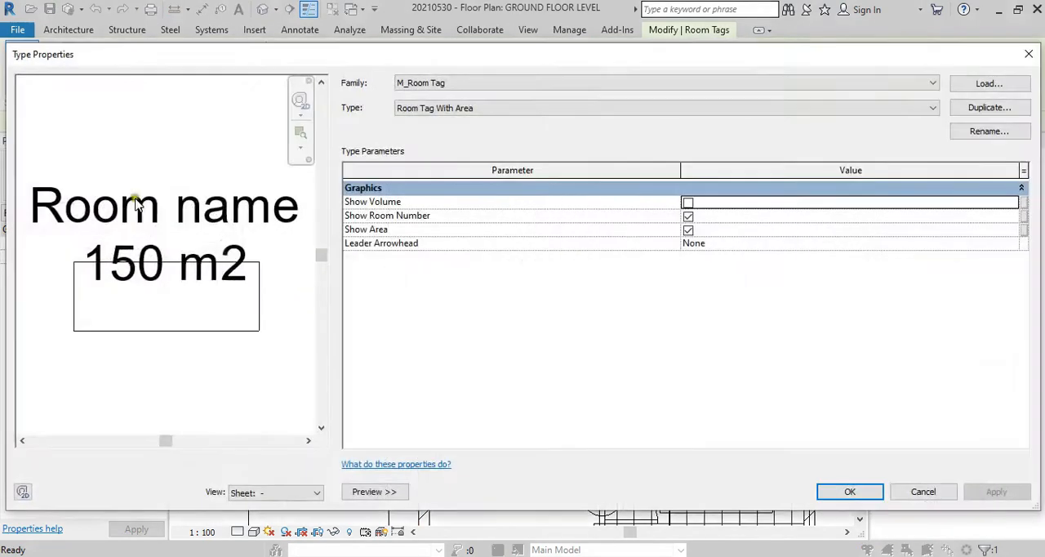
left_click(689, 217)
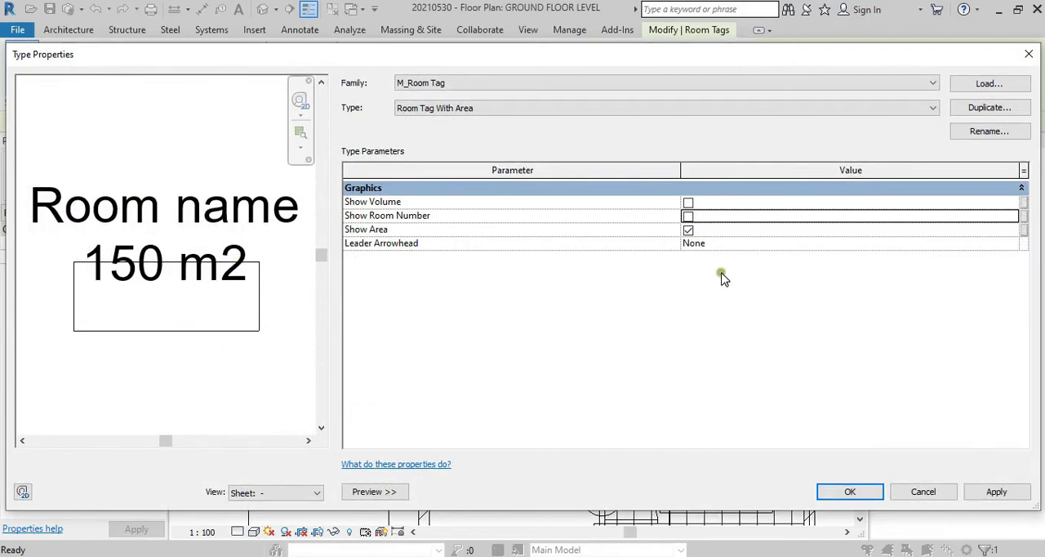
left_click(850, 491)
scroll(432, 318, "down", 4)
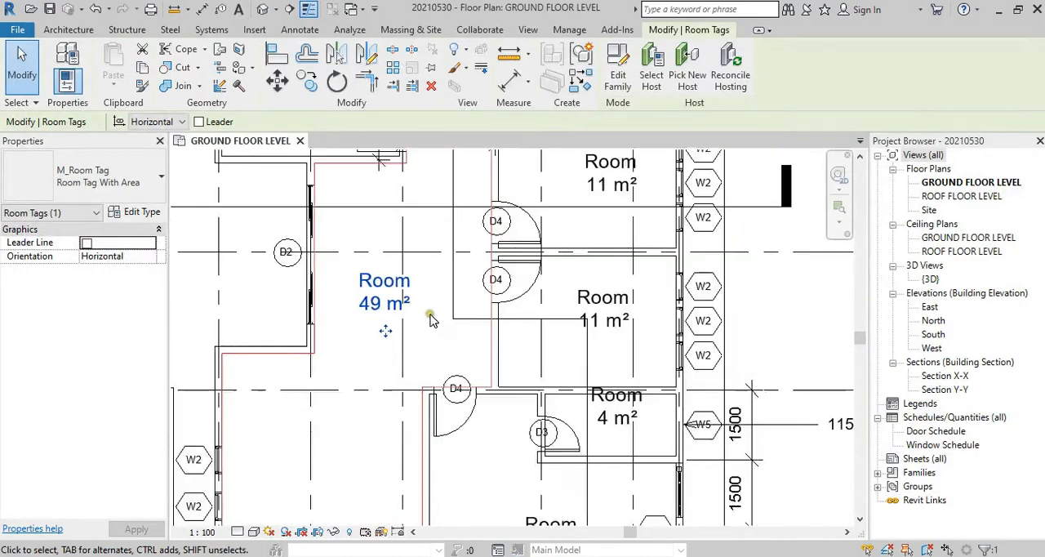
middle_click_drag(441, 312, 436, 426)
key("Escape")
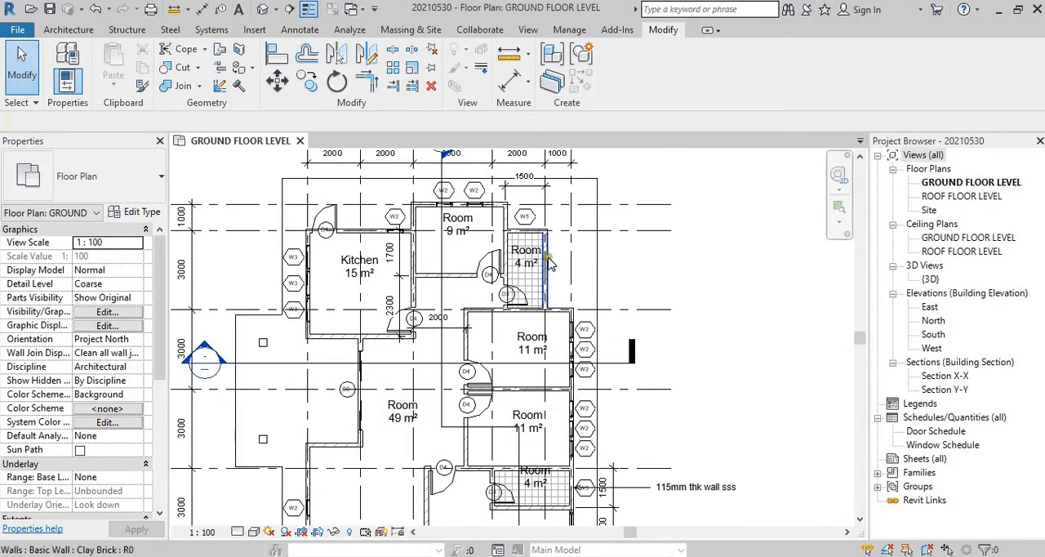
Step: Move the 9 m² room's tag down to the middle of the room, clear of the windows
middle_click_drag(549, 259, 560, 331)
scroll(448, 289, "up", 3)
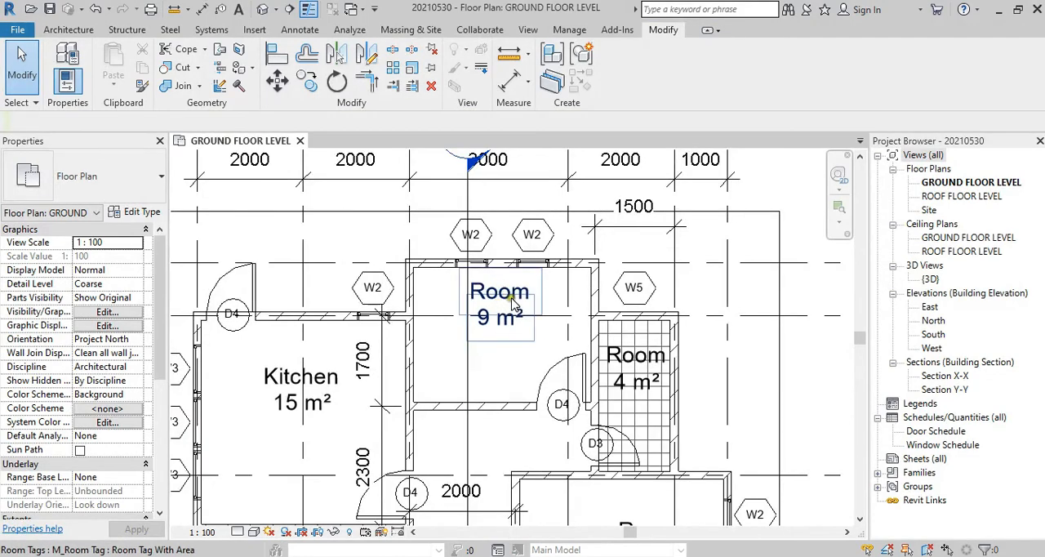
left_click(514, 302)
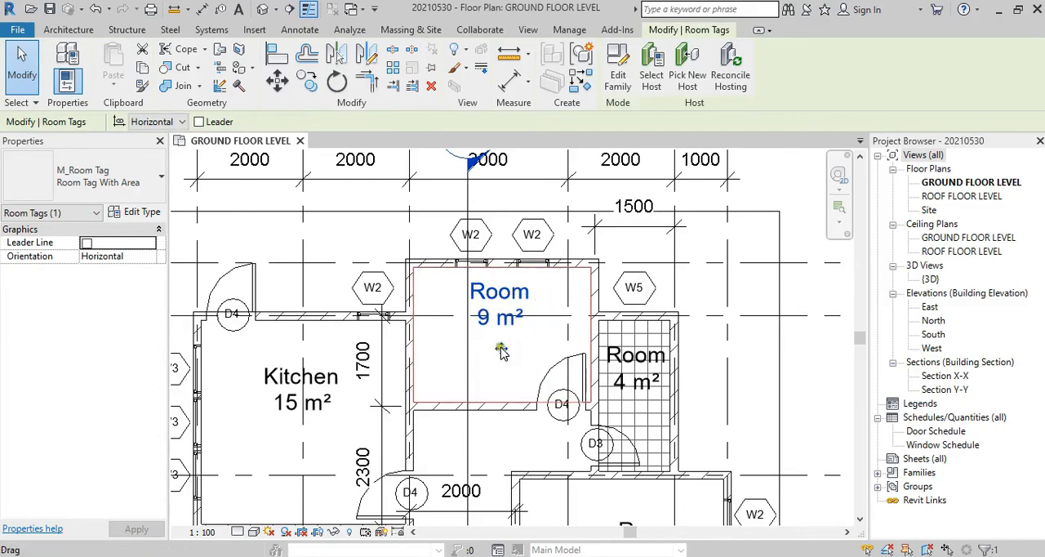
left_click_drag(502, 351, 494, 379)
scroll(558, 357, "down", 1)
key("Escape")
Step: Move the tag of the tiled 4 m² room beside the 9 m² room slightly down toward the room's centre
middle_click_drag(558, 357, 455, 271)
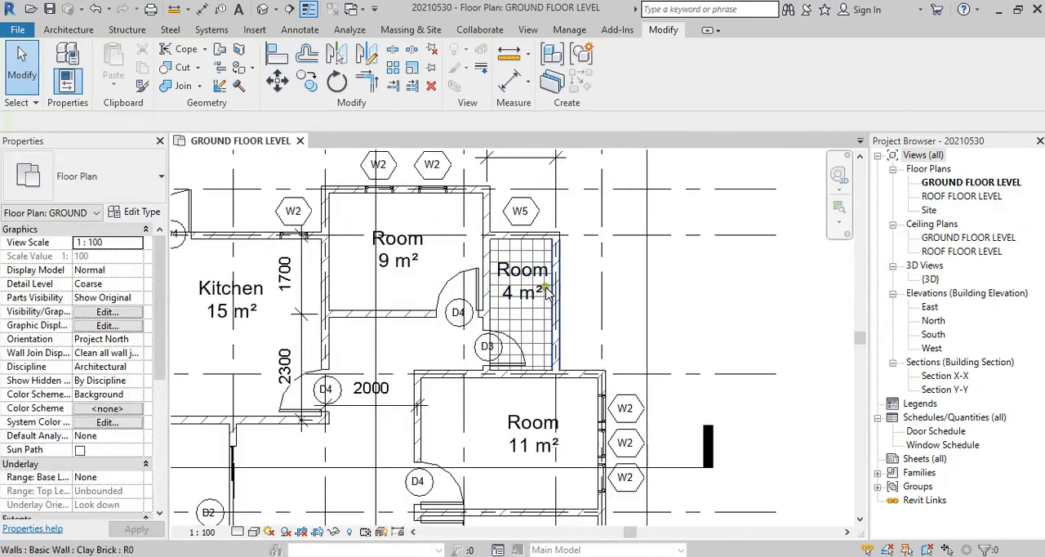
left_click(531, 292)
left_click_drag(523, 323, 523, 341)
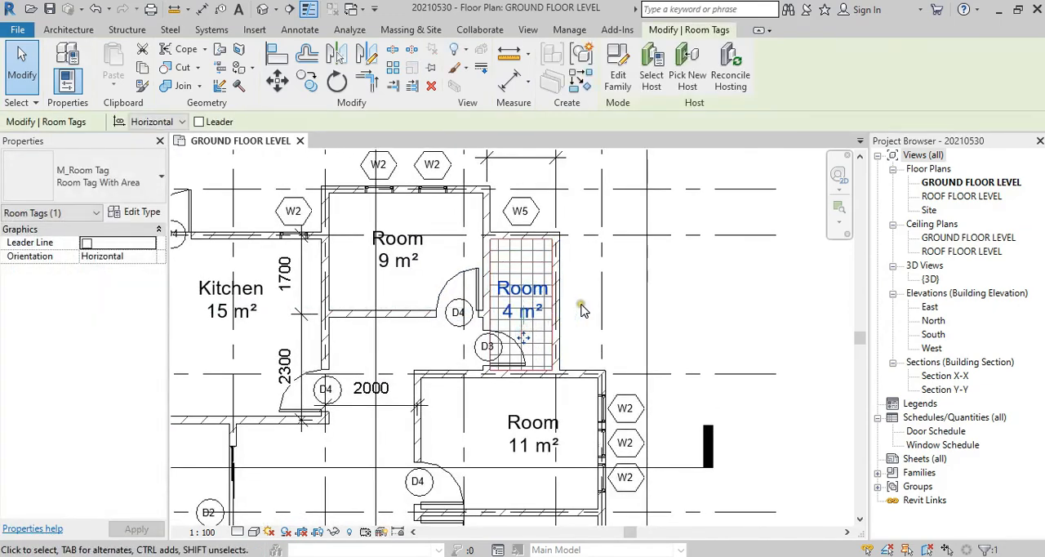
key("Escape")
Step: Examine the annotated ground floor plan, checking the grid dimensions, room tags, door and window tags, and wall and column notes
scroll(582, 310, "down", 2)
scroll(582, 310, "down", 2)
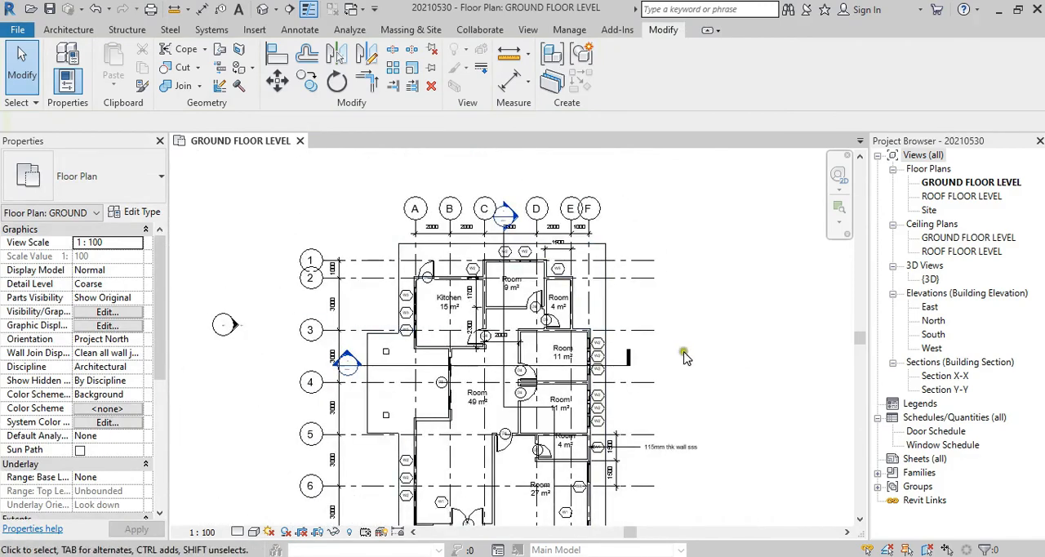
middle_click_drag(669, 353, 665, 273)
scroll(555, 339, "up", 2)
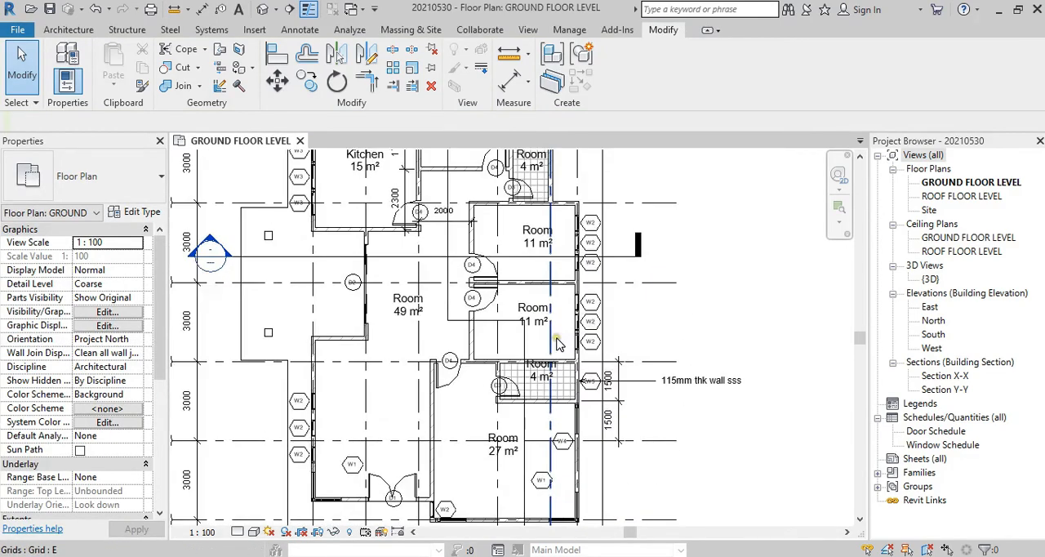
scroll(560, 331, "down", 2)
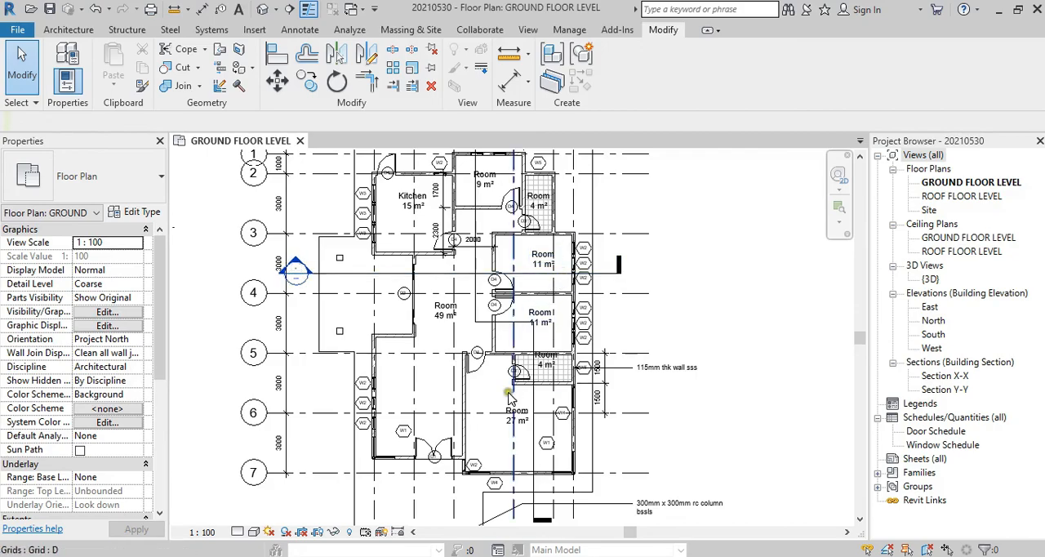
scroll(509, 398, "down", 3)
scroll(405, 206, "up", 2)
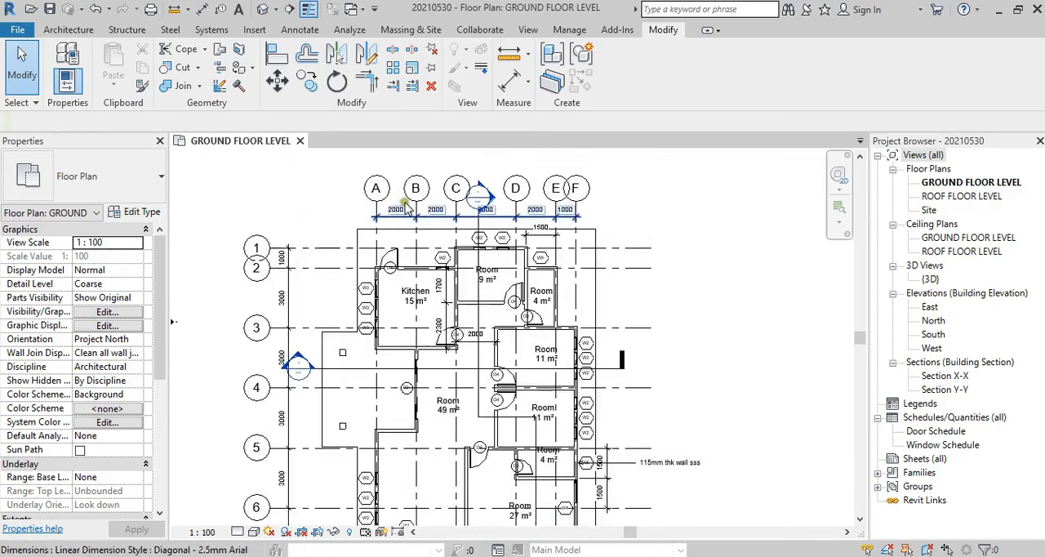
scroll(445, 214, "up", 1)
scroll(445, 214, "up", 3)
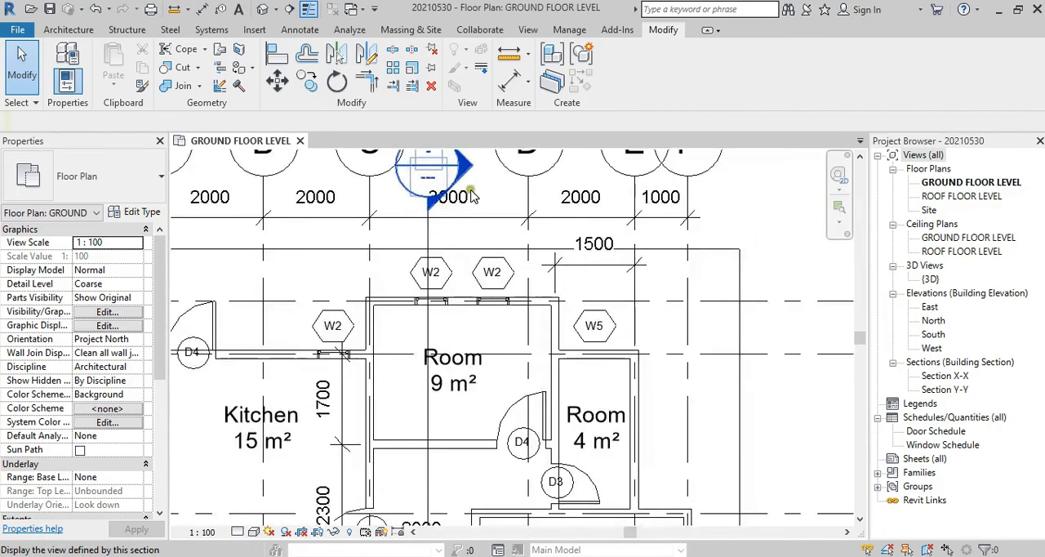
scroll(497, 195, "down", 5)
middle_click_drag(532, 337, 507, 220)
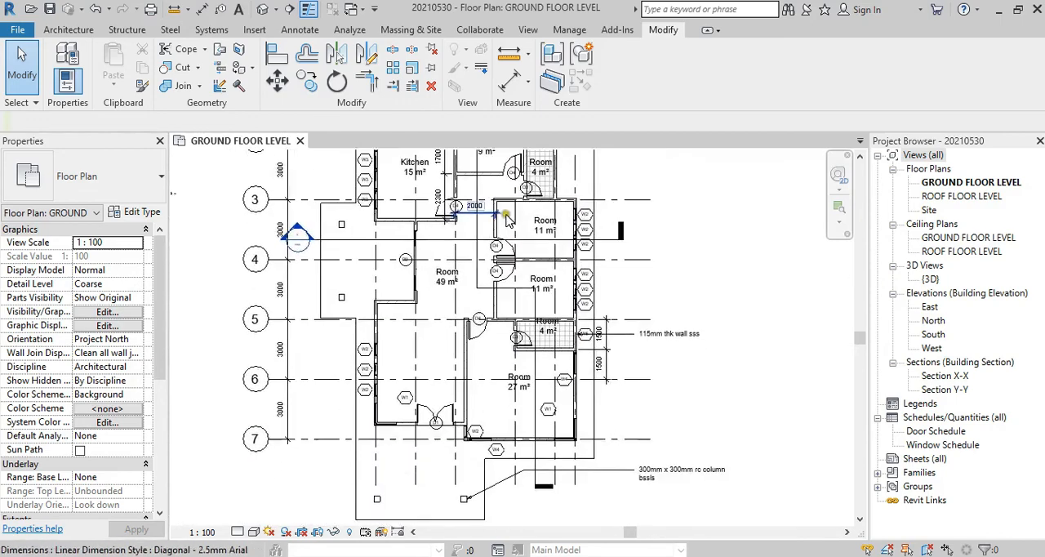
scroll(607, 349, "up", 3)
scroll(604, 349, "up", 3)
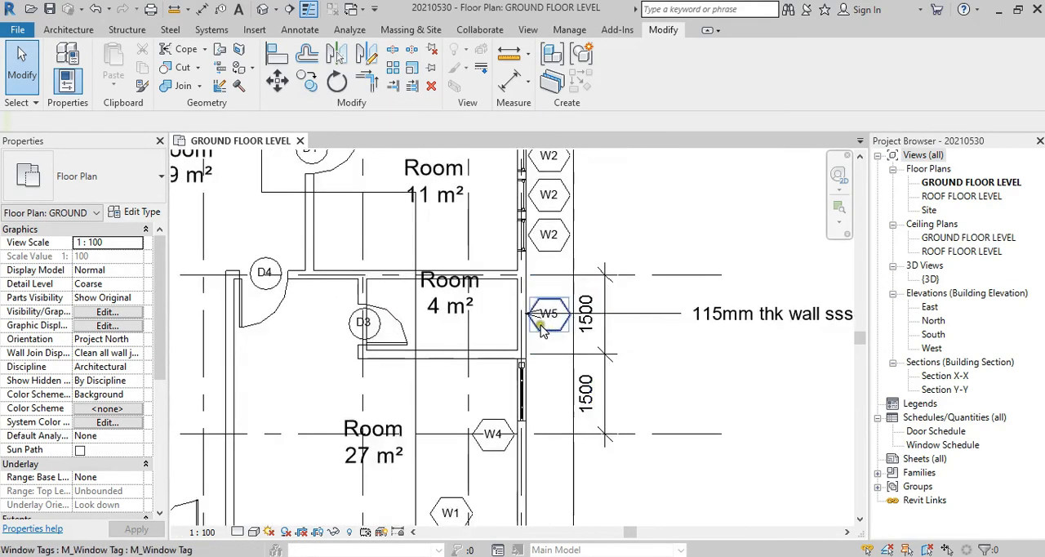
scroll(553, 335, "down", 1)
scroll(553, 334, "down", 5)
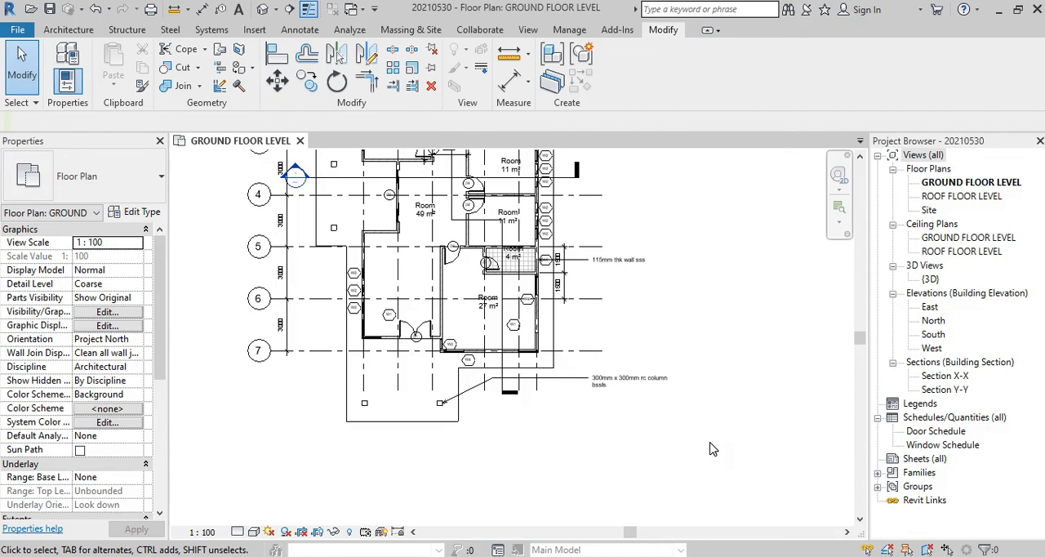
middle_click_drag(331, 243, 397, 395)
scroll(412, 356, "down", 1)
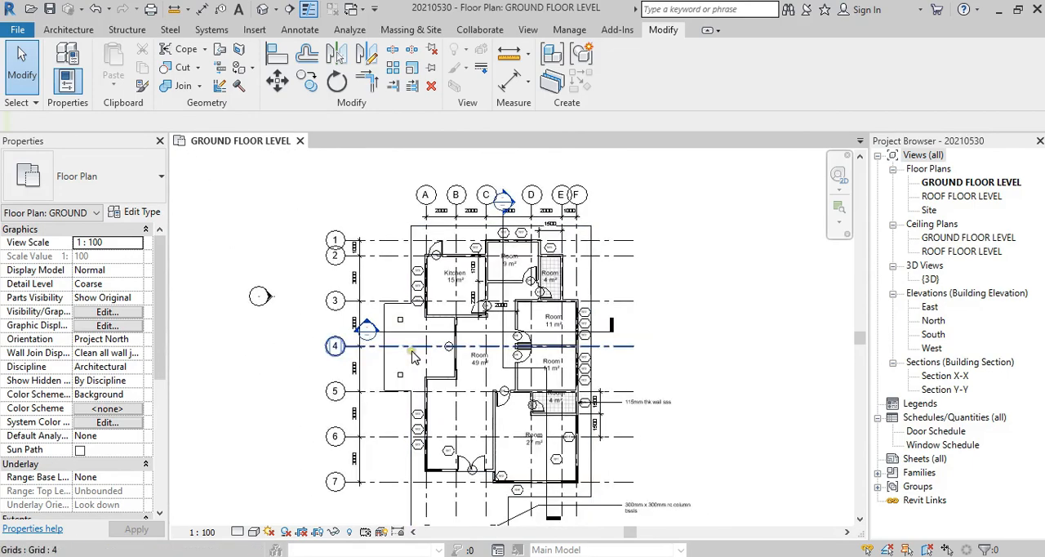